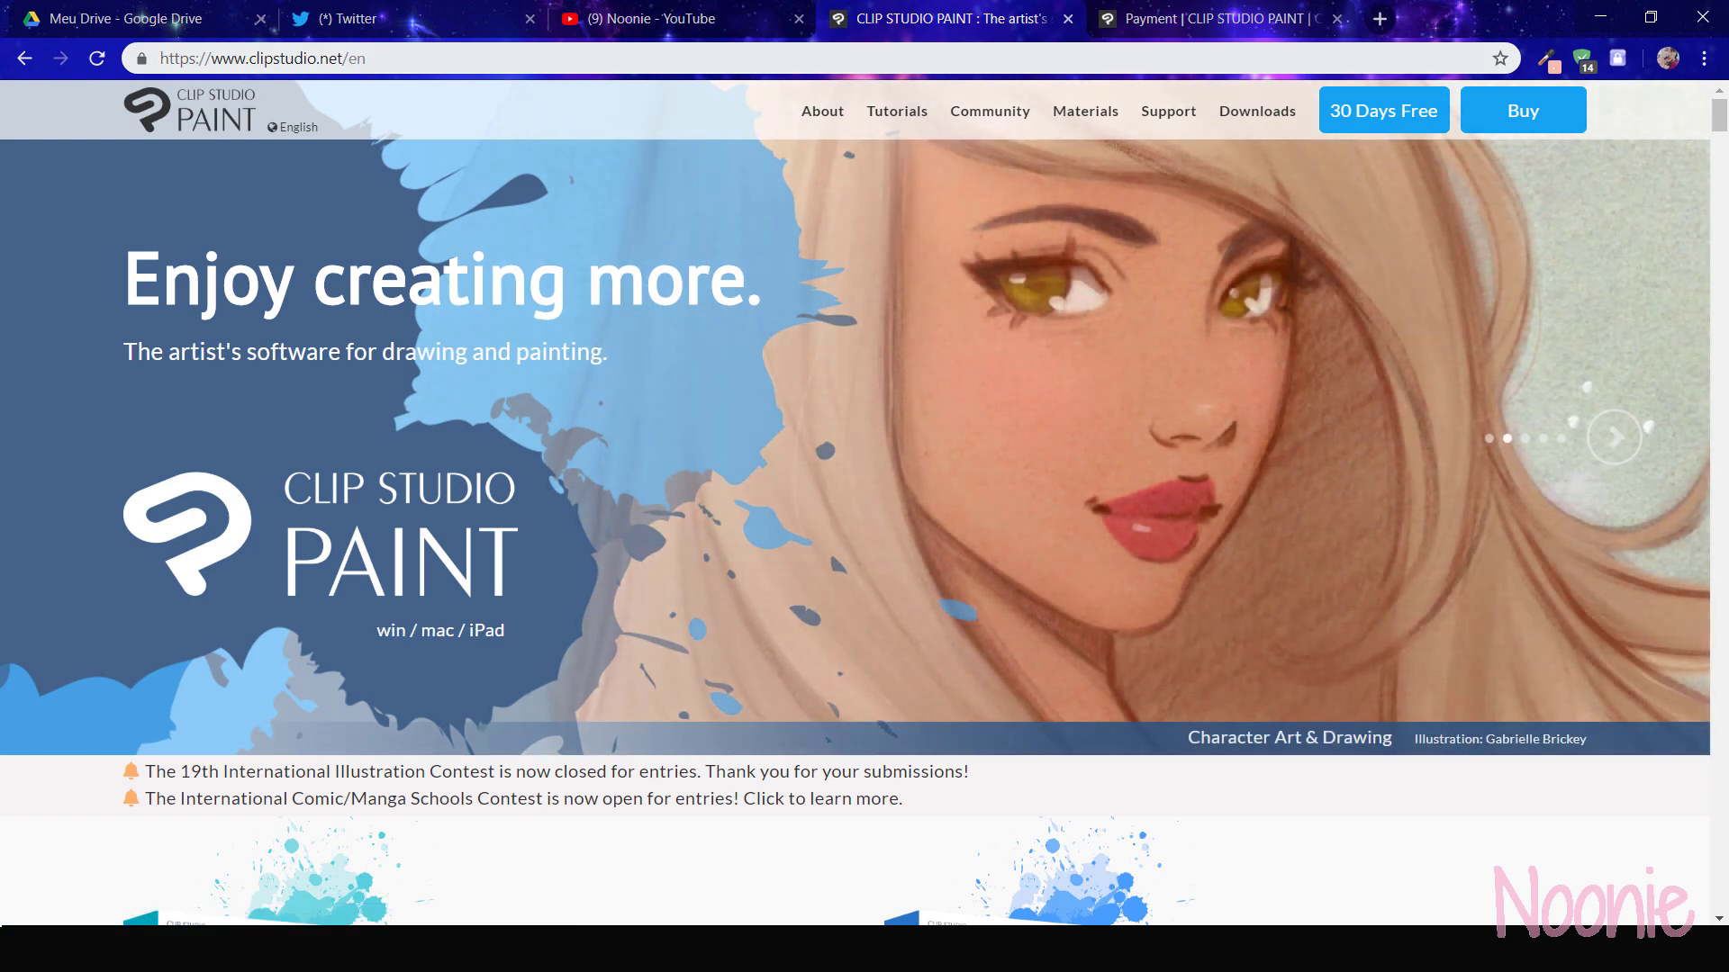
- Examine the Clip Studio Paint home page, including its web address, edition prices, feature overview and professional testimonials
left_click(261, 57)
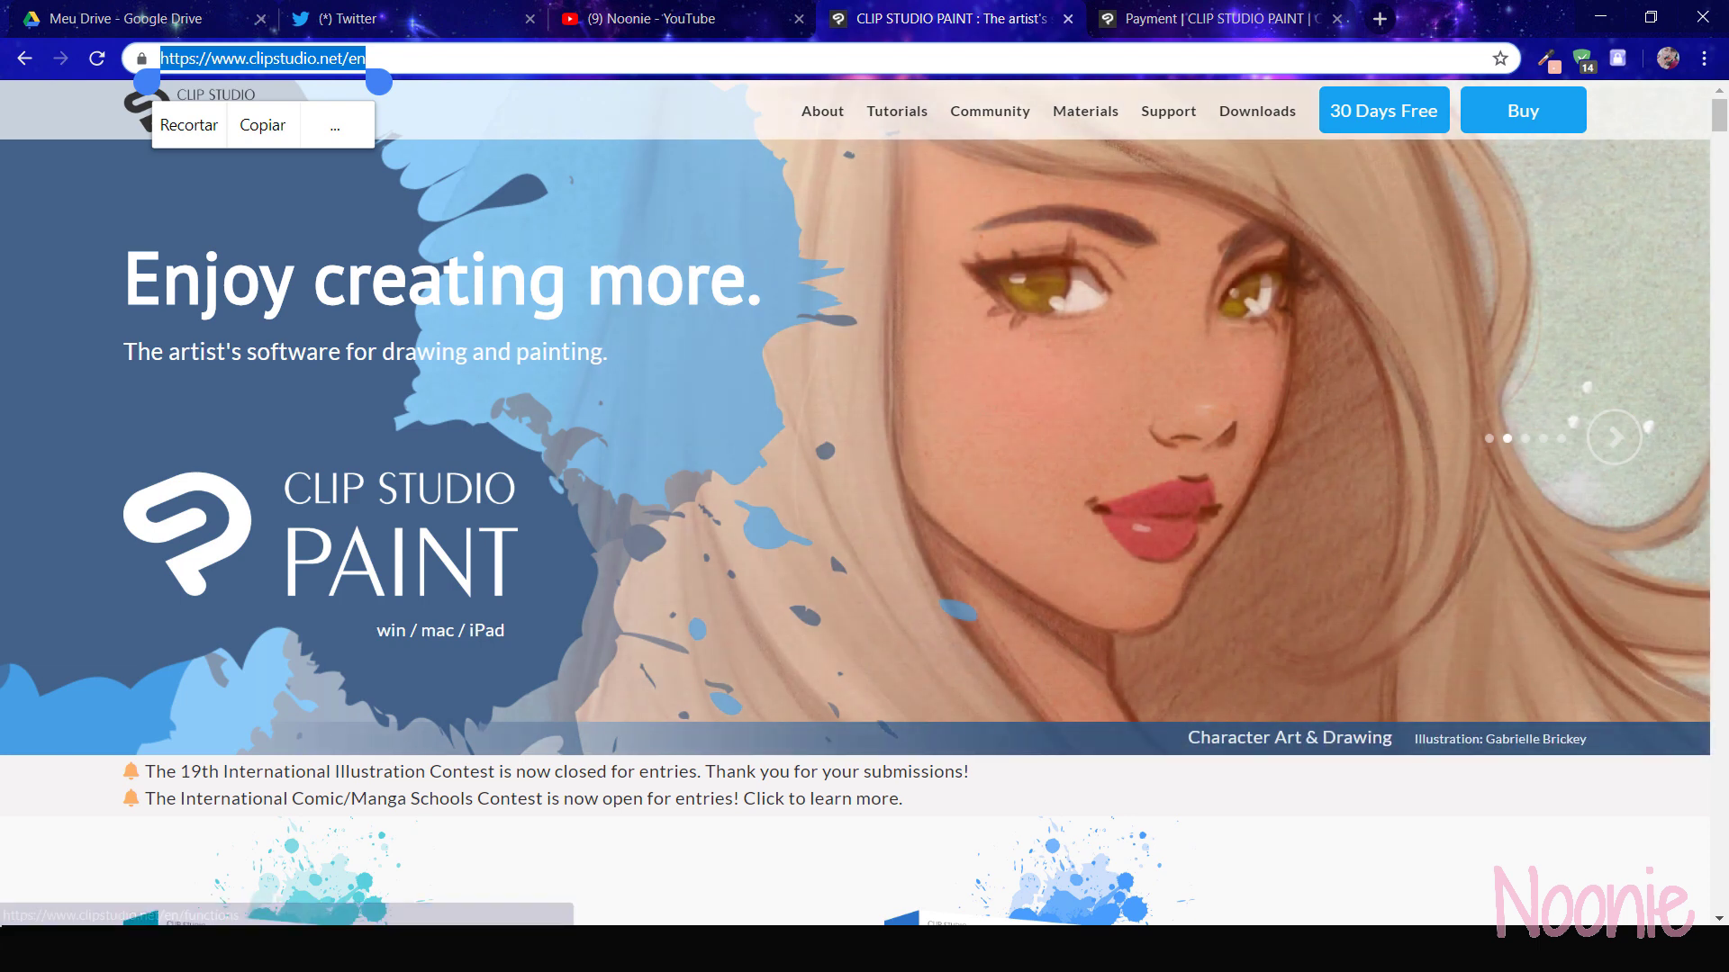
left_click(262, 125)
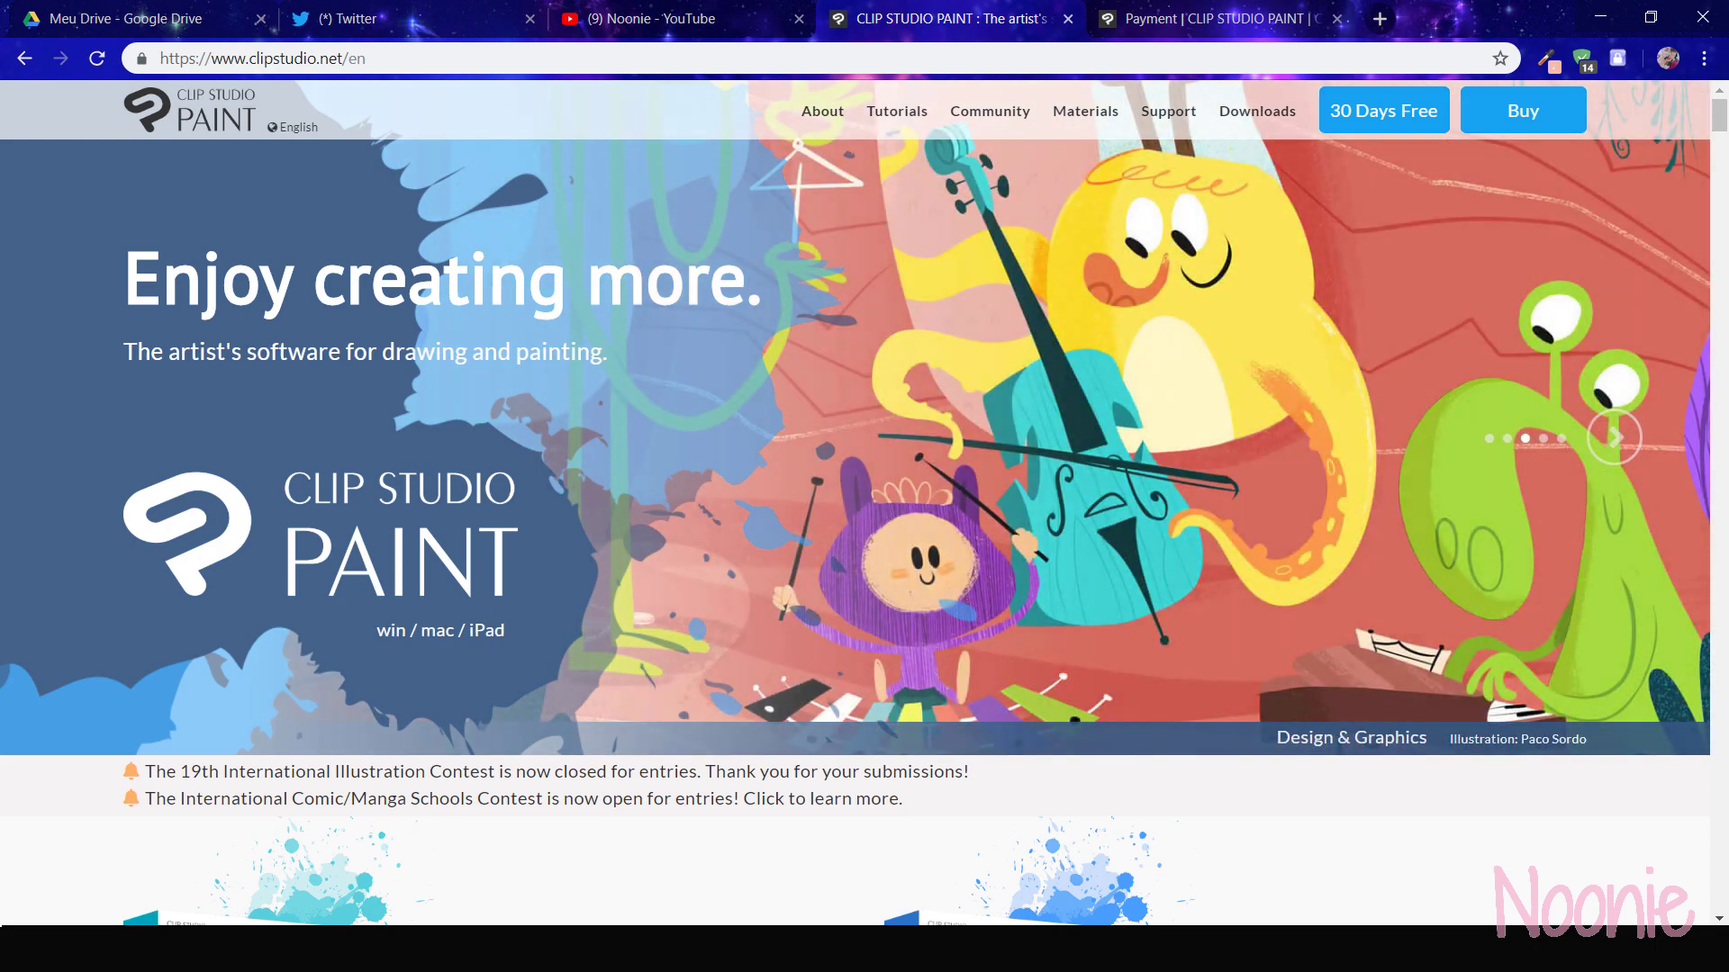
scroll(1017, 429, "down", 10)
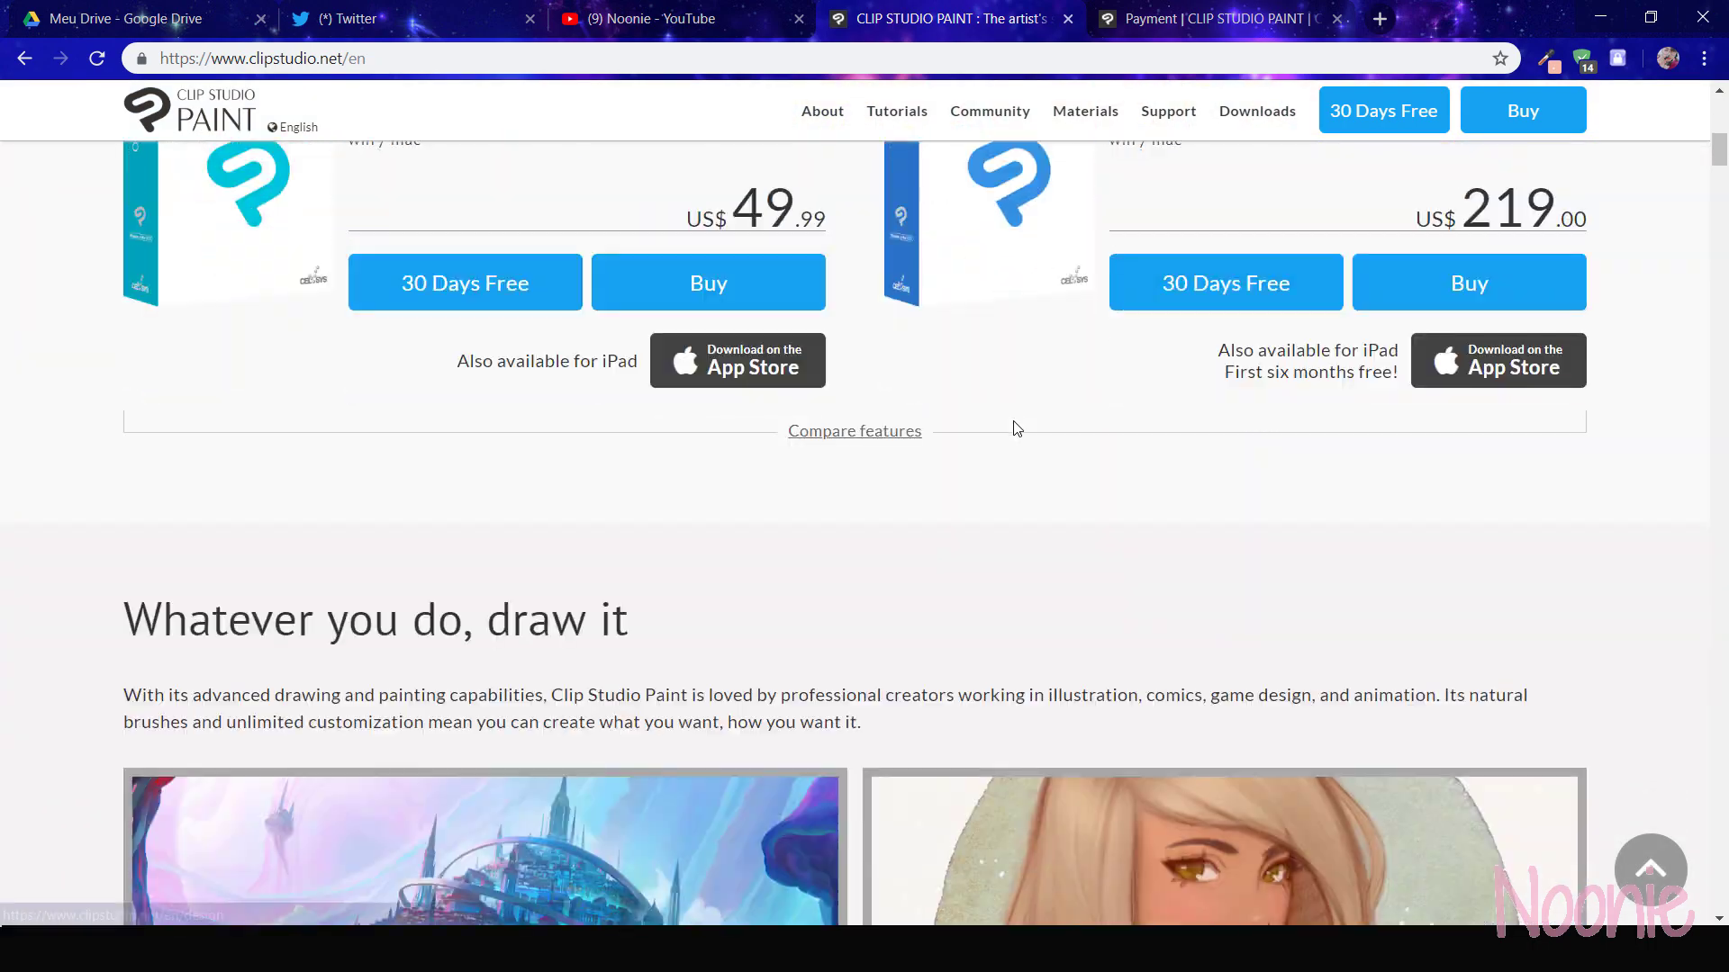
scroll(1017, 429, "down", 12)
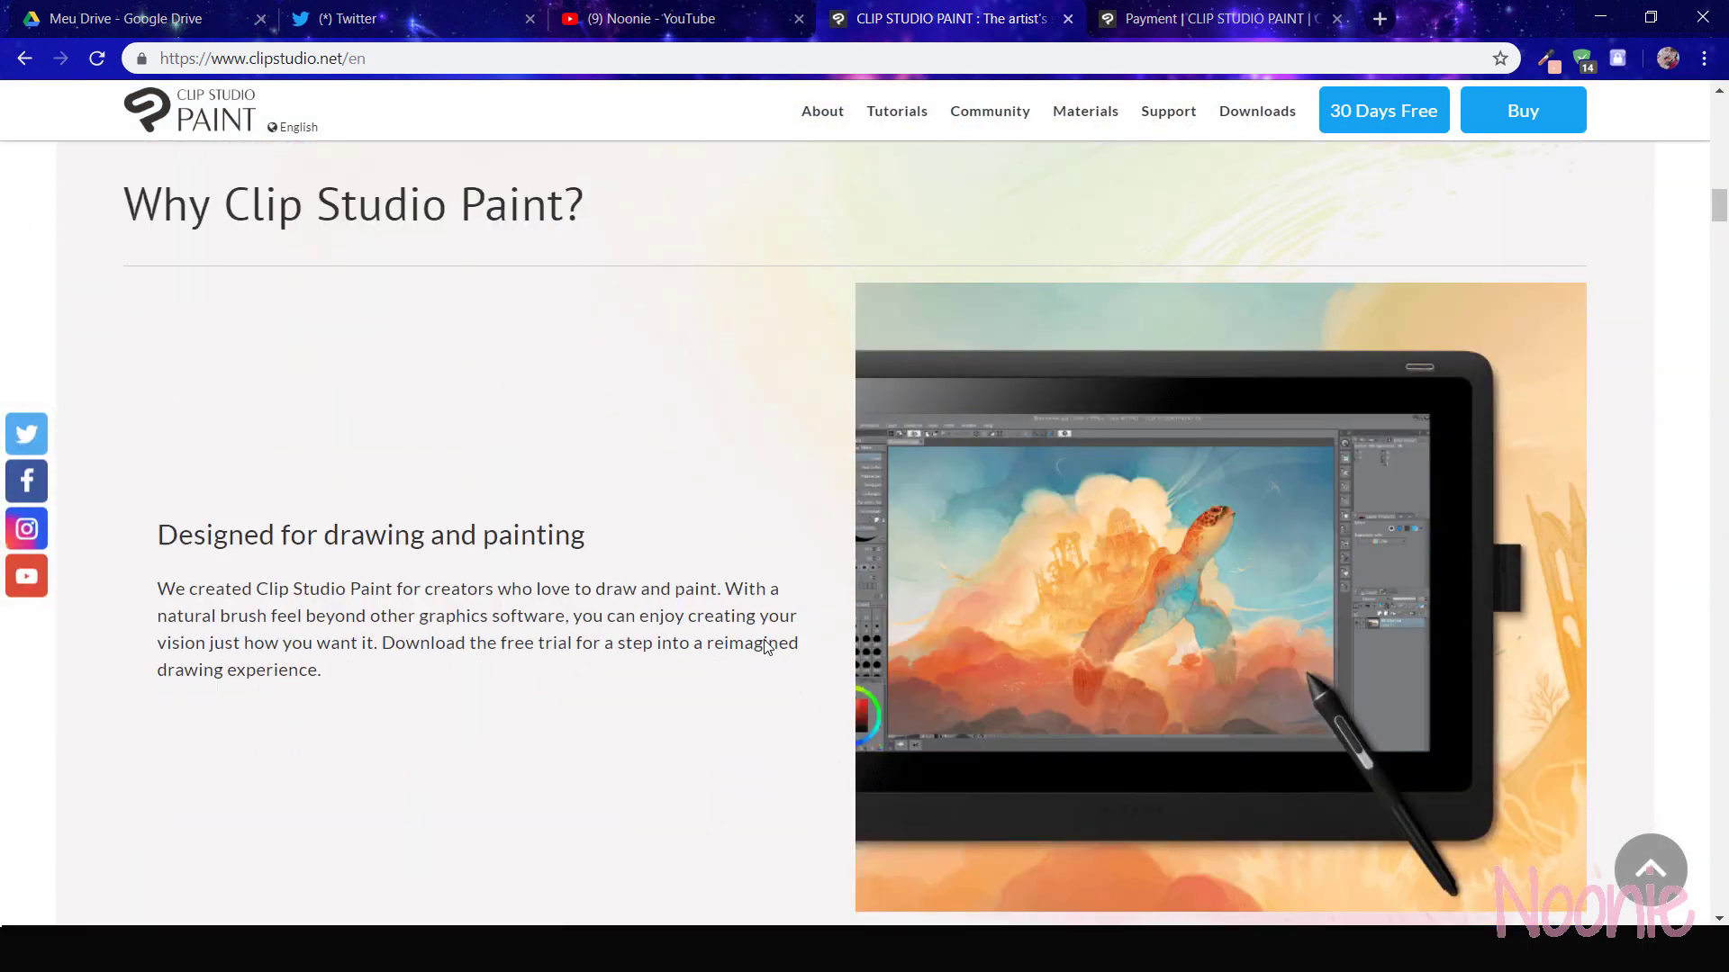
scroll(765, 647, "down", 15)
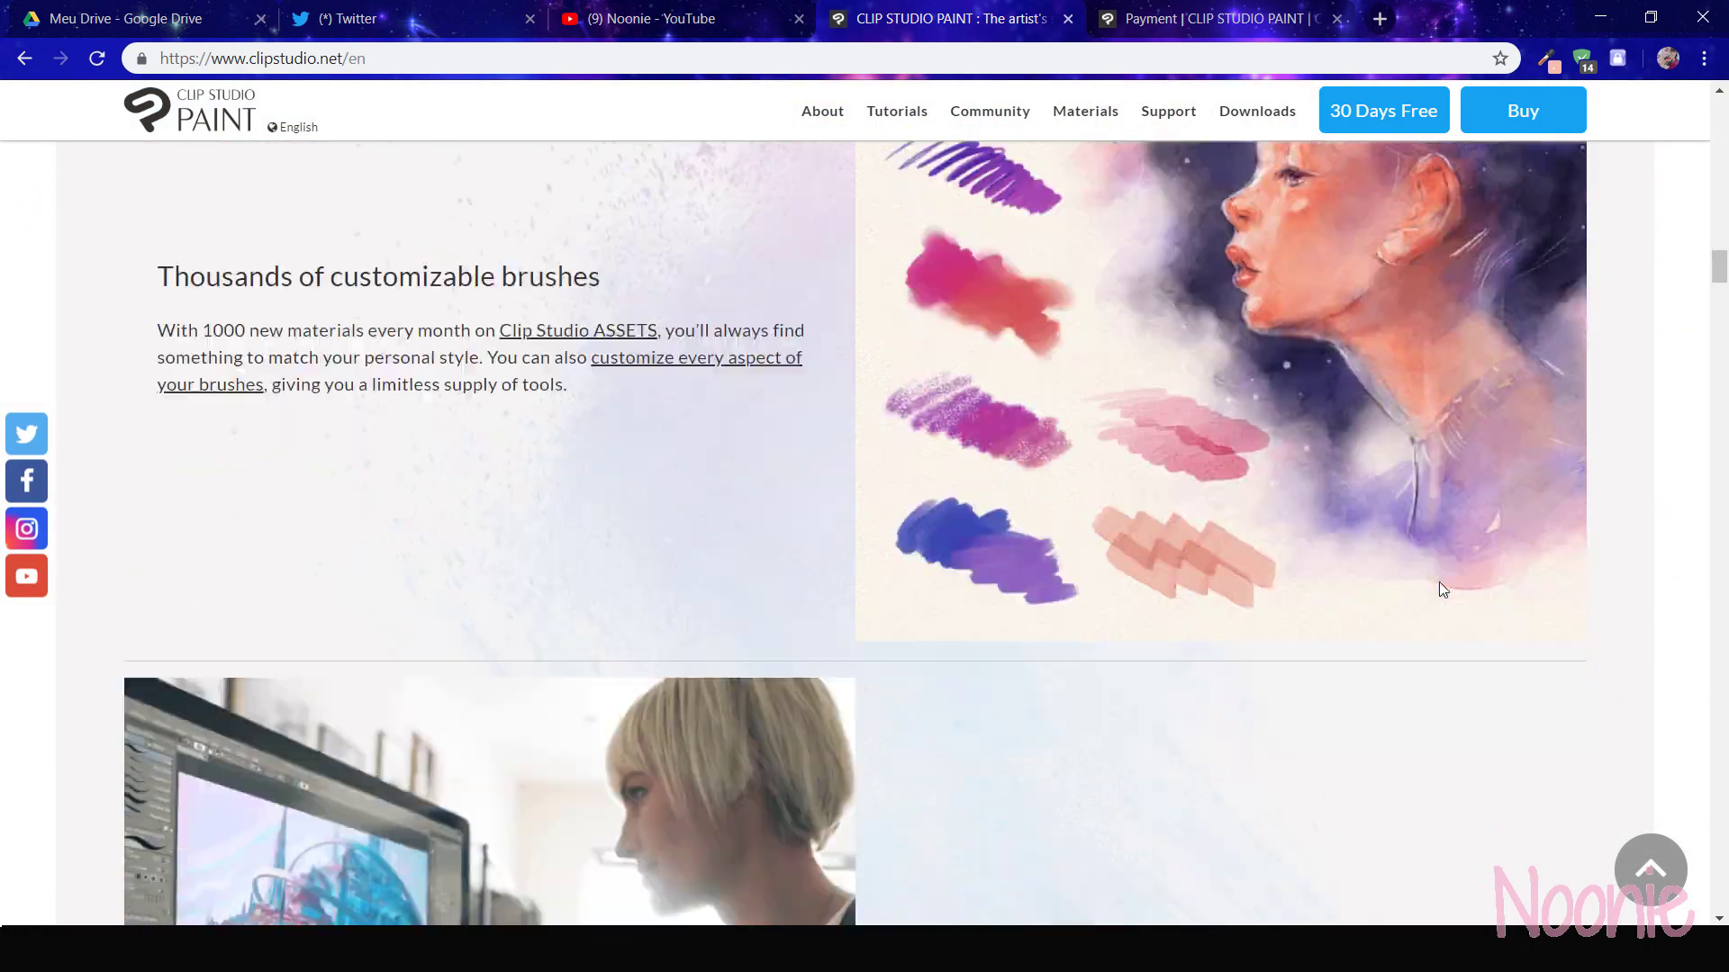
scroll(1439, 589, "down", 14)
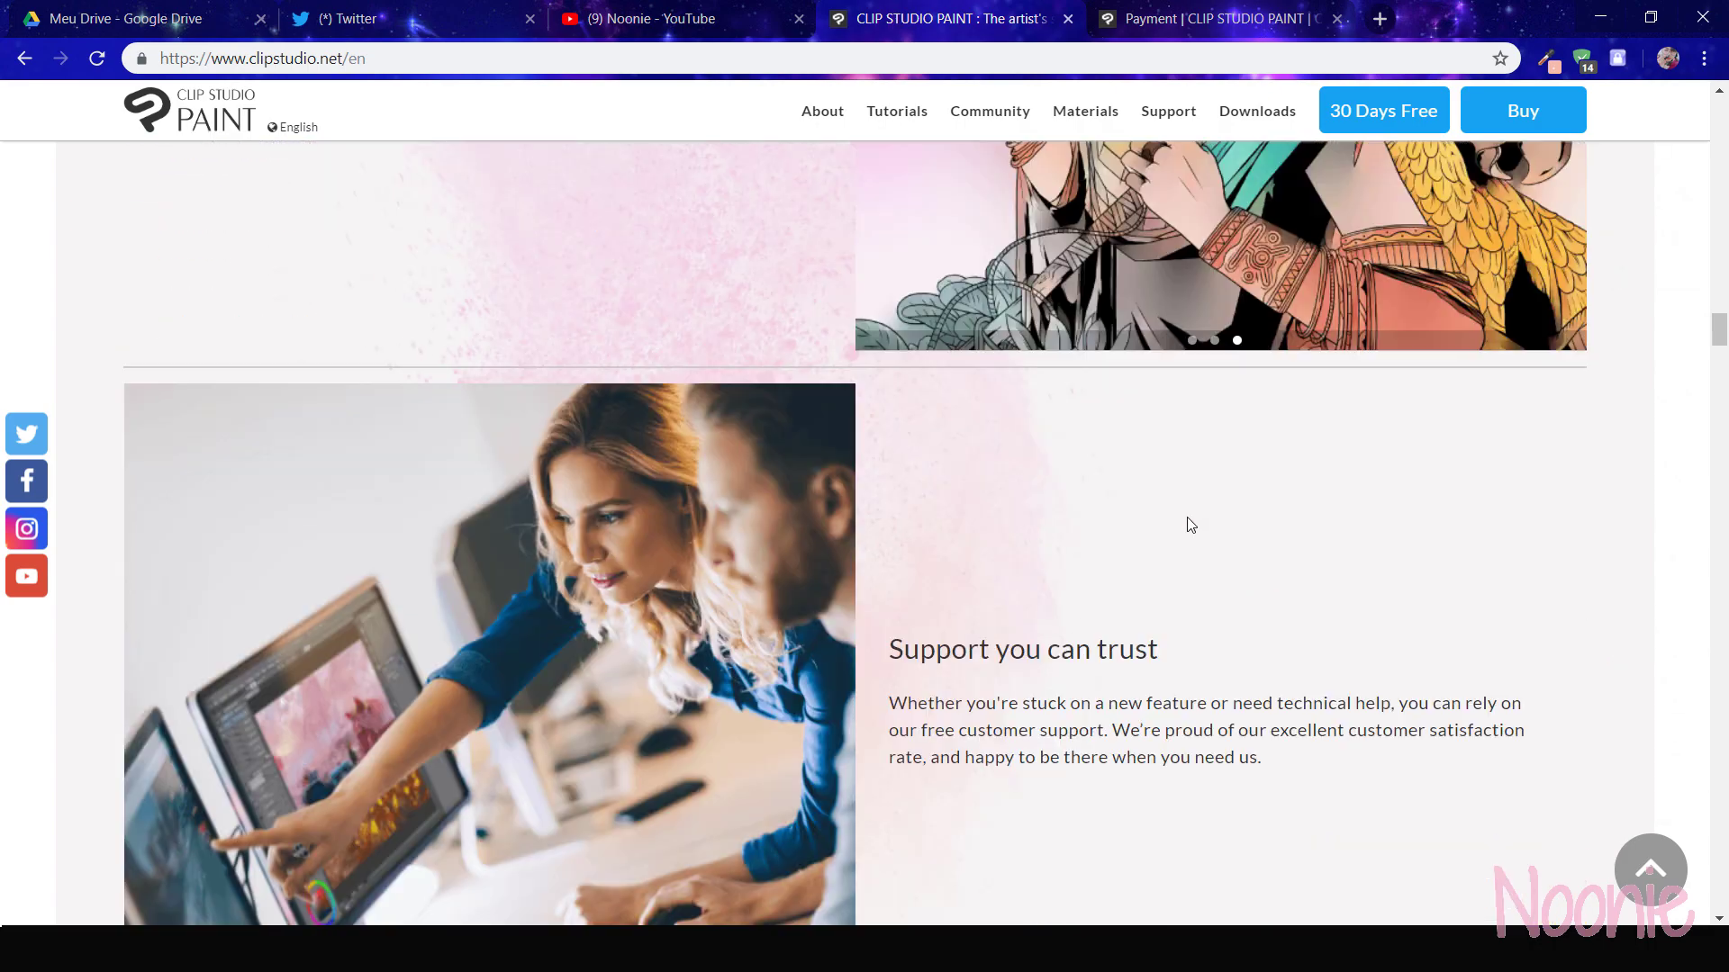
scroll(1190, 526, "down", 15)
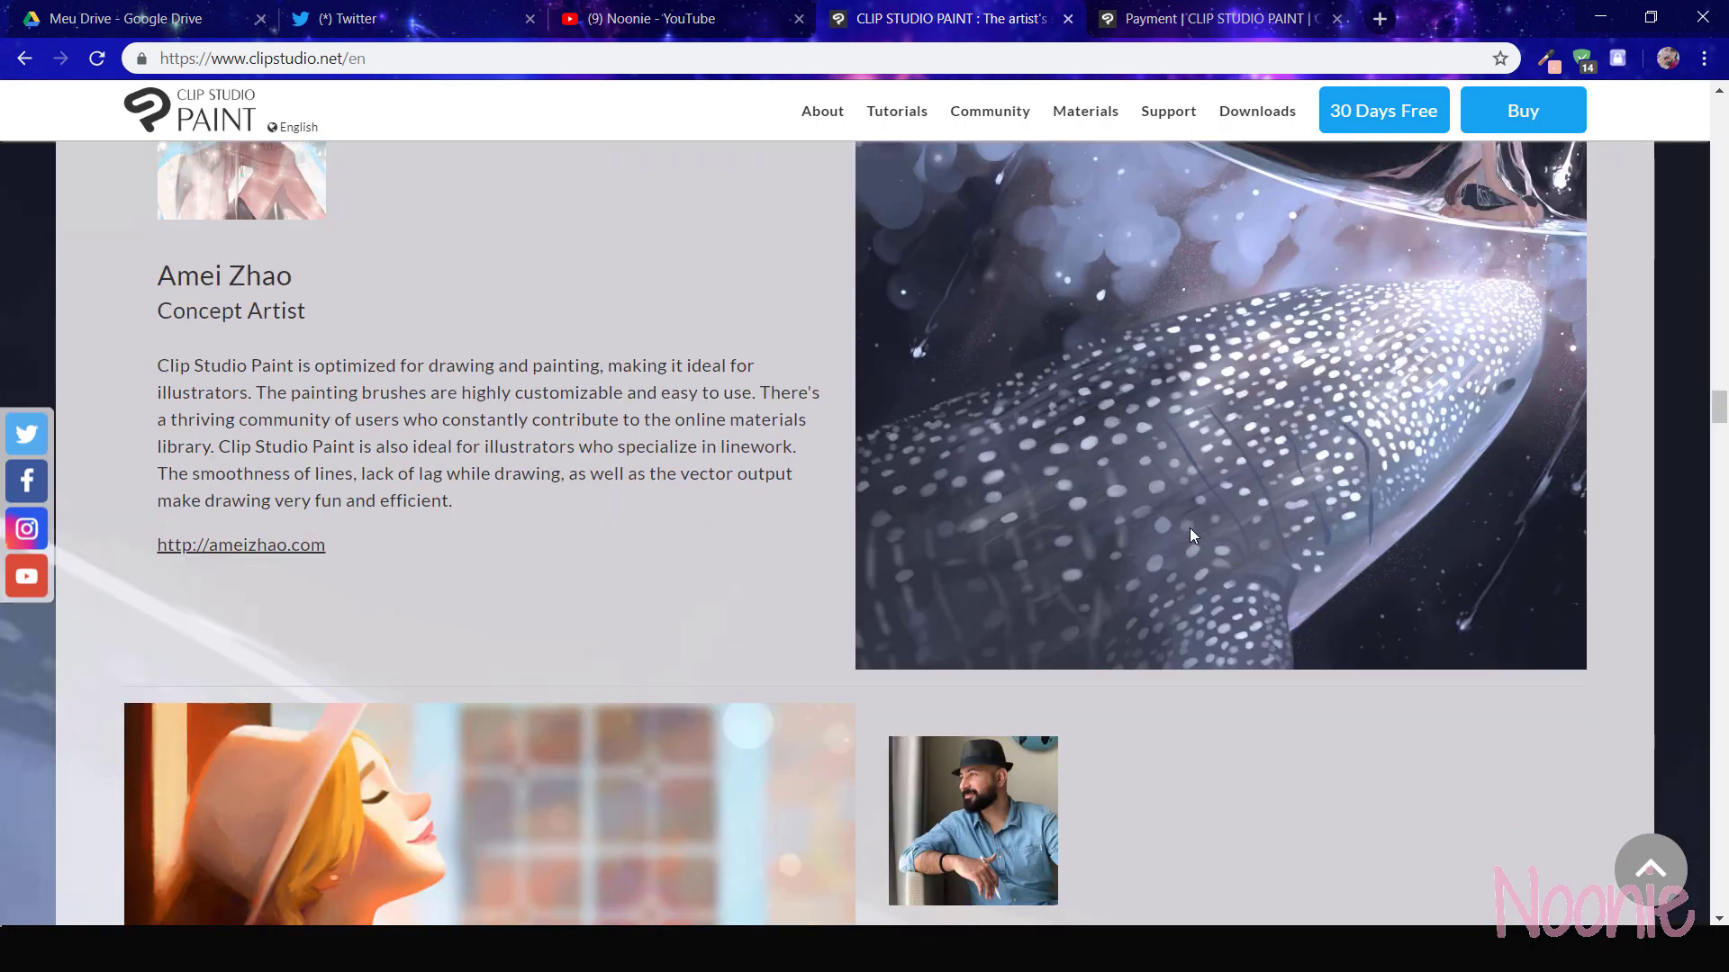
scroll(1191, 531, "down", 12)
scroll(1190, 531, "up", 15)
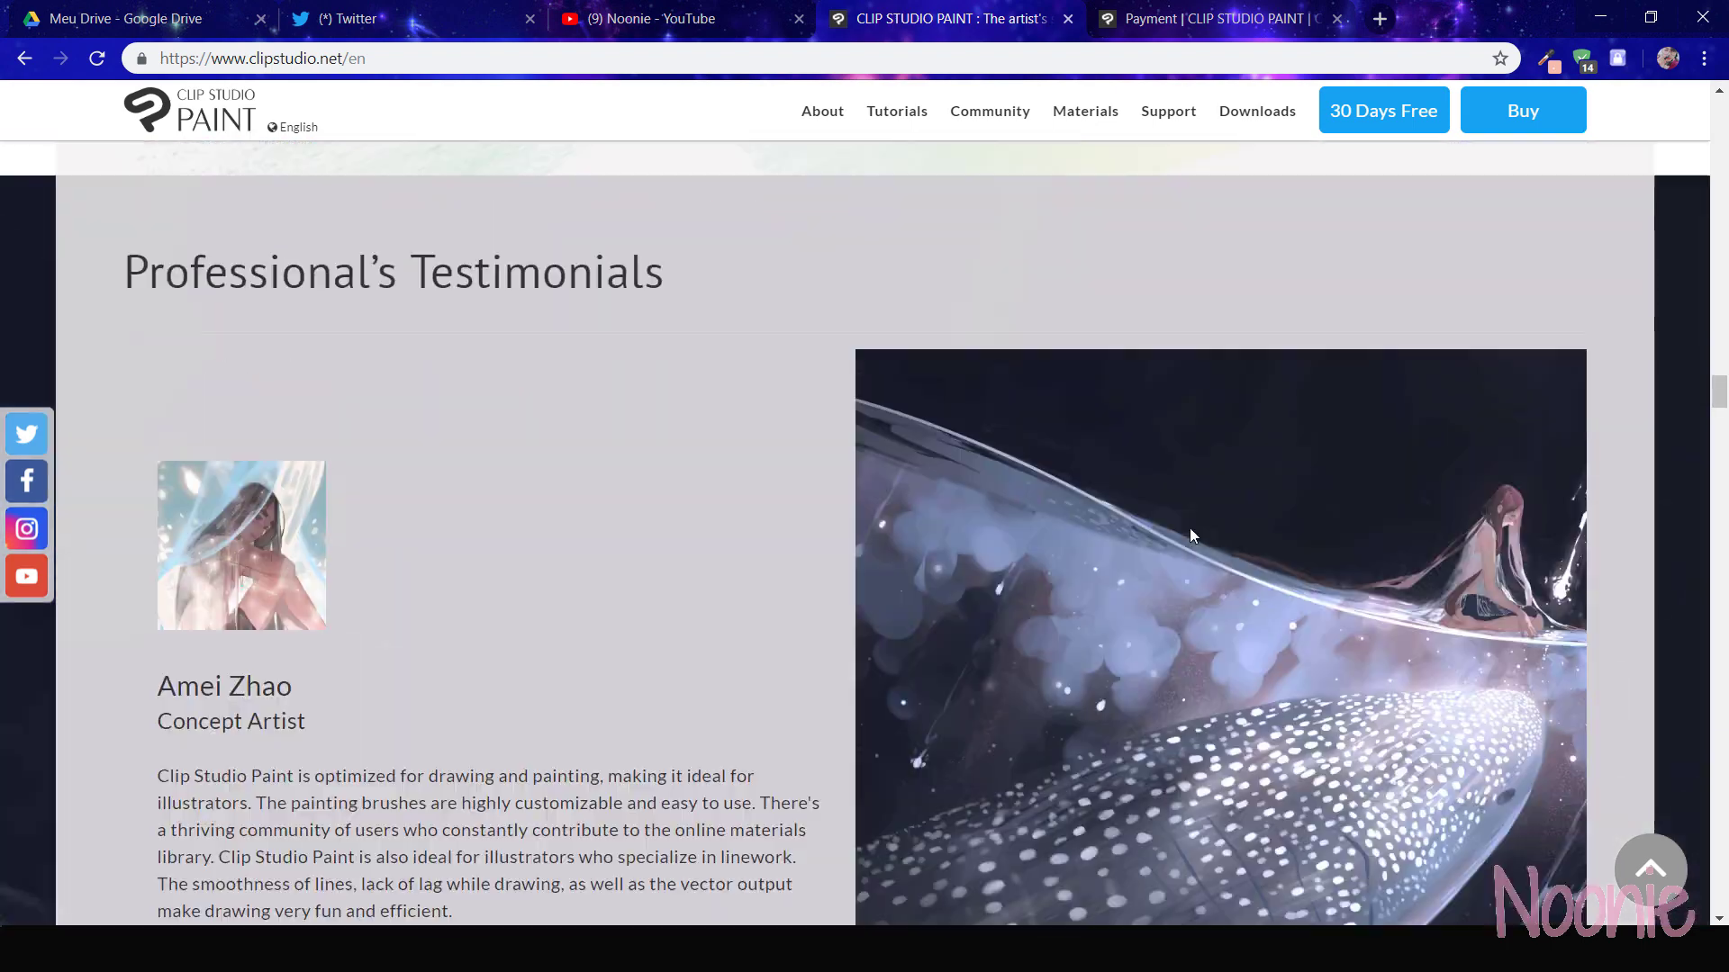
scroll(1190, 535, "up", 20)
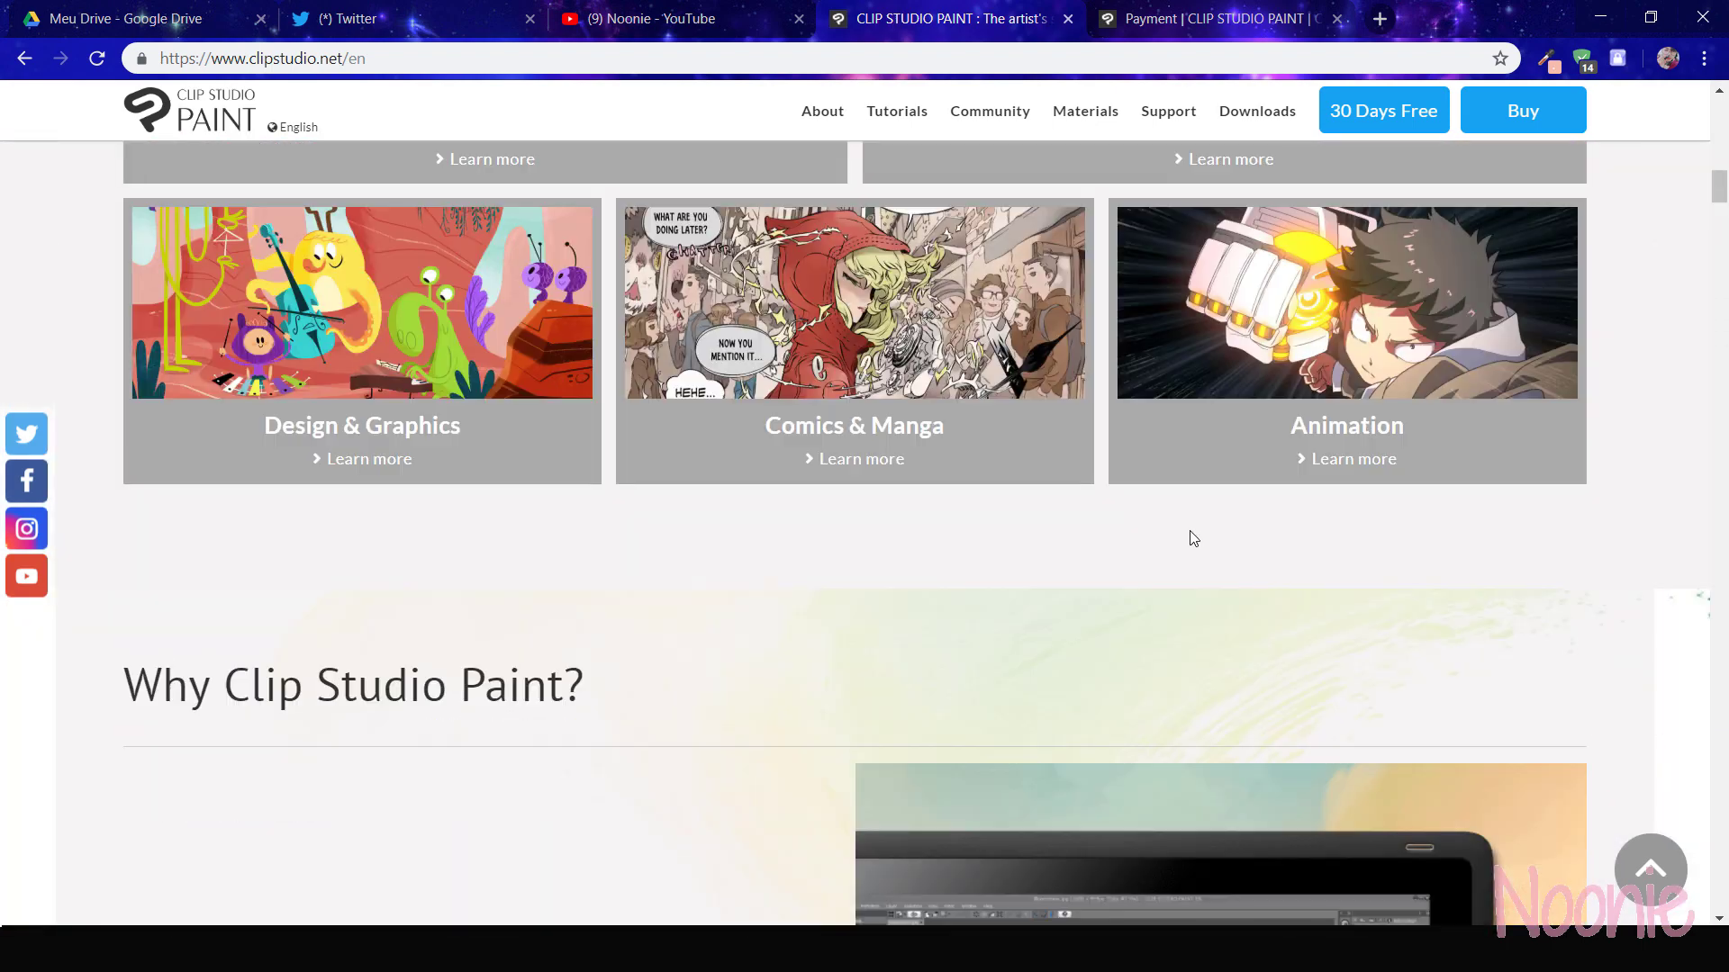
scroll(1191, 531, "up", 15)
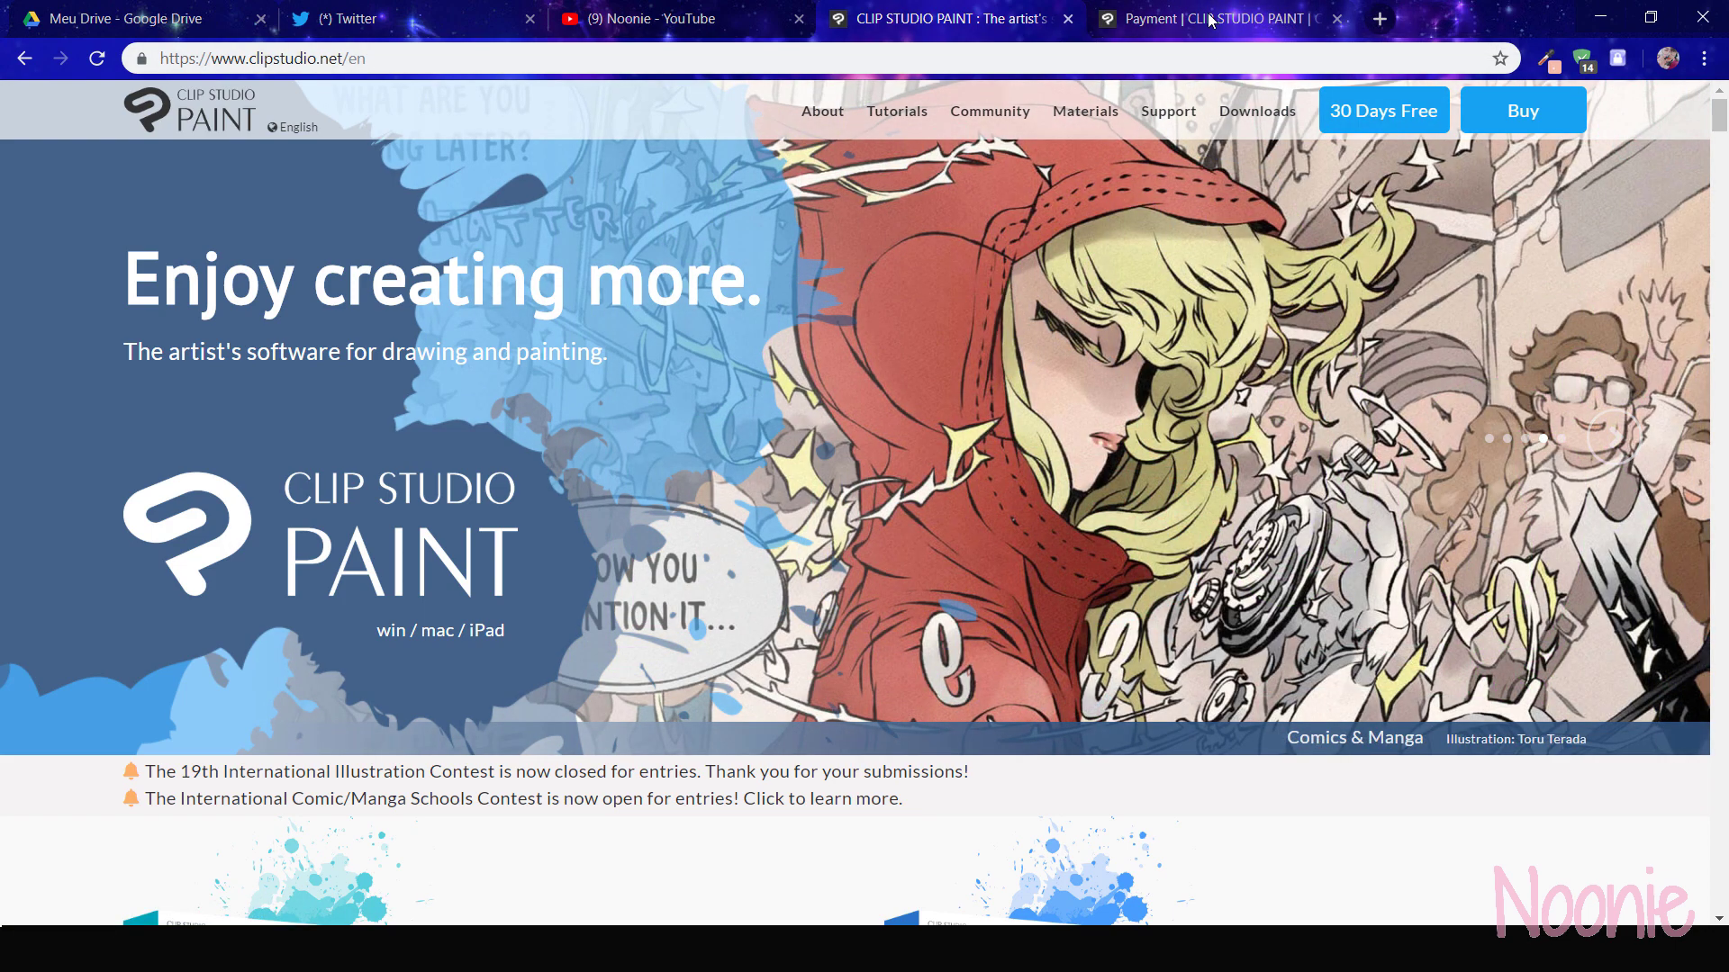
- Switch to the Clip Studio Paint purchase page and compare the PAINT PRO and PAINT EX prices and payment methods
left_click(1206, 18)
scroll(1378, 611, "down", 1)
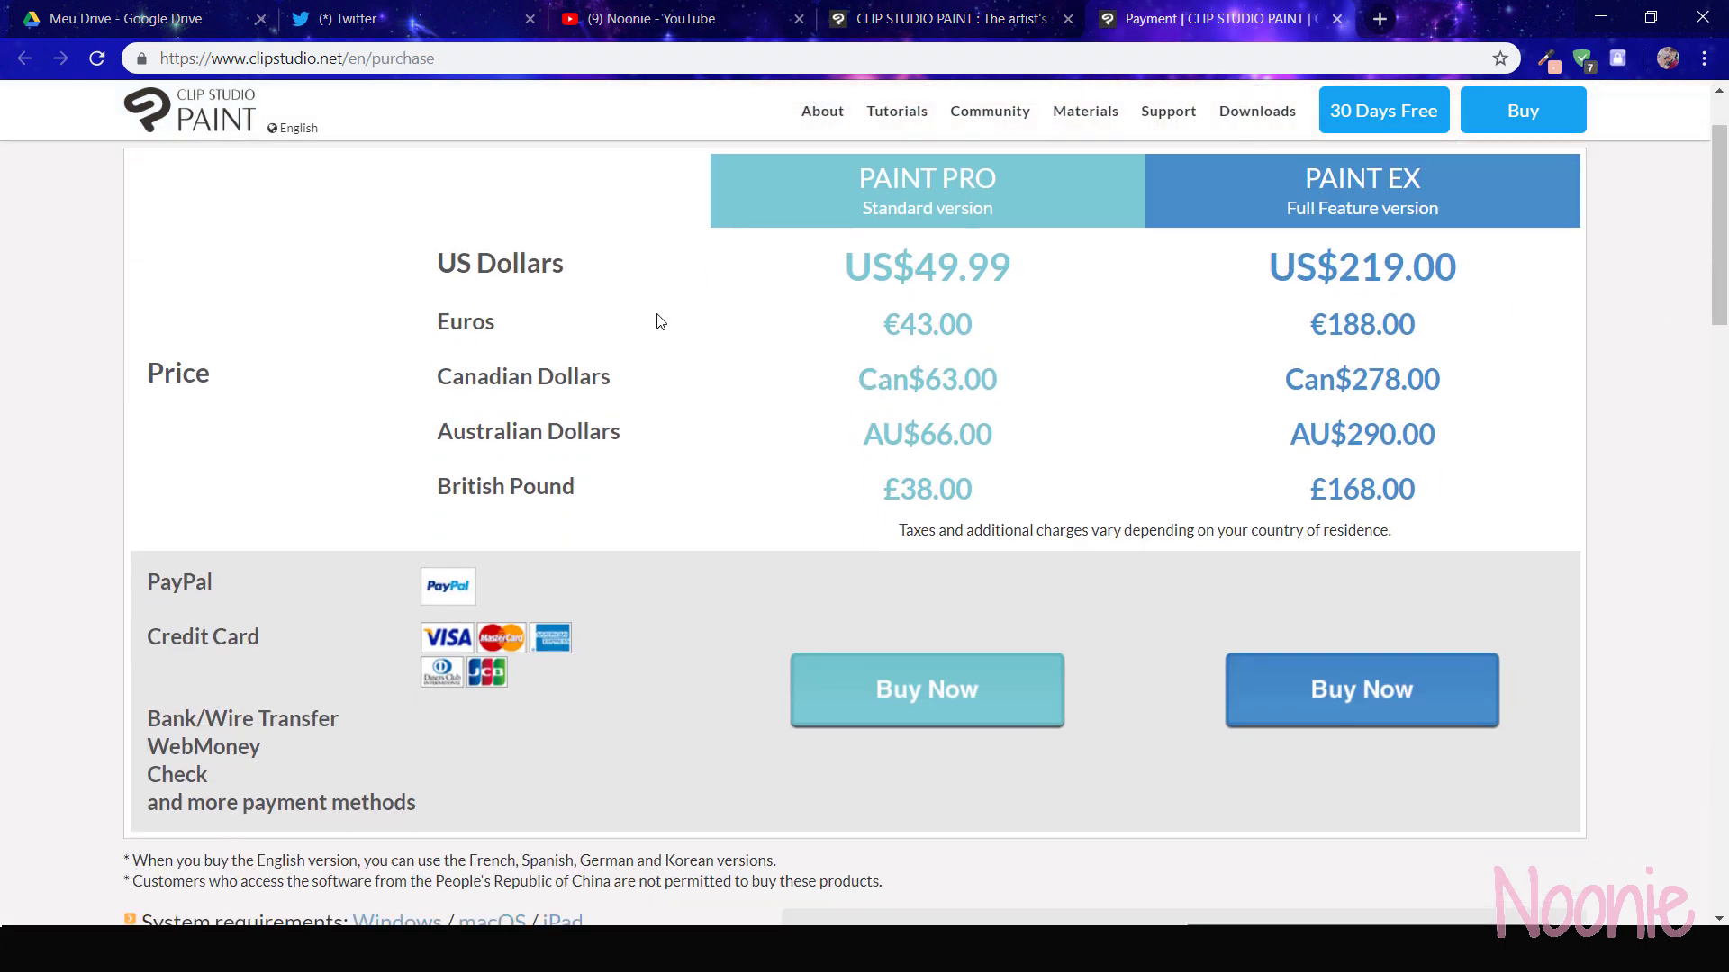
scroll(981, 562, "up", 1)
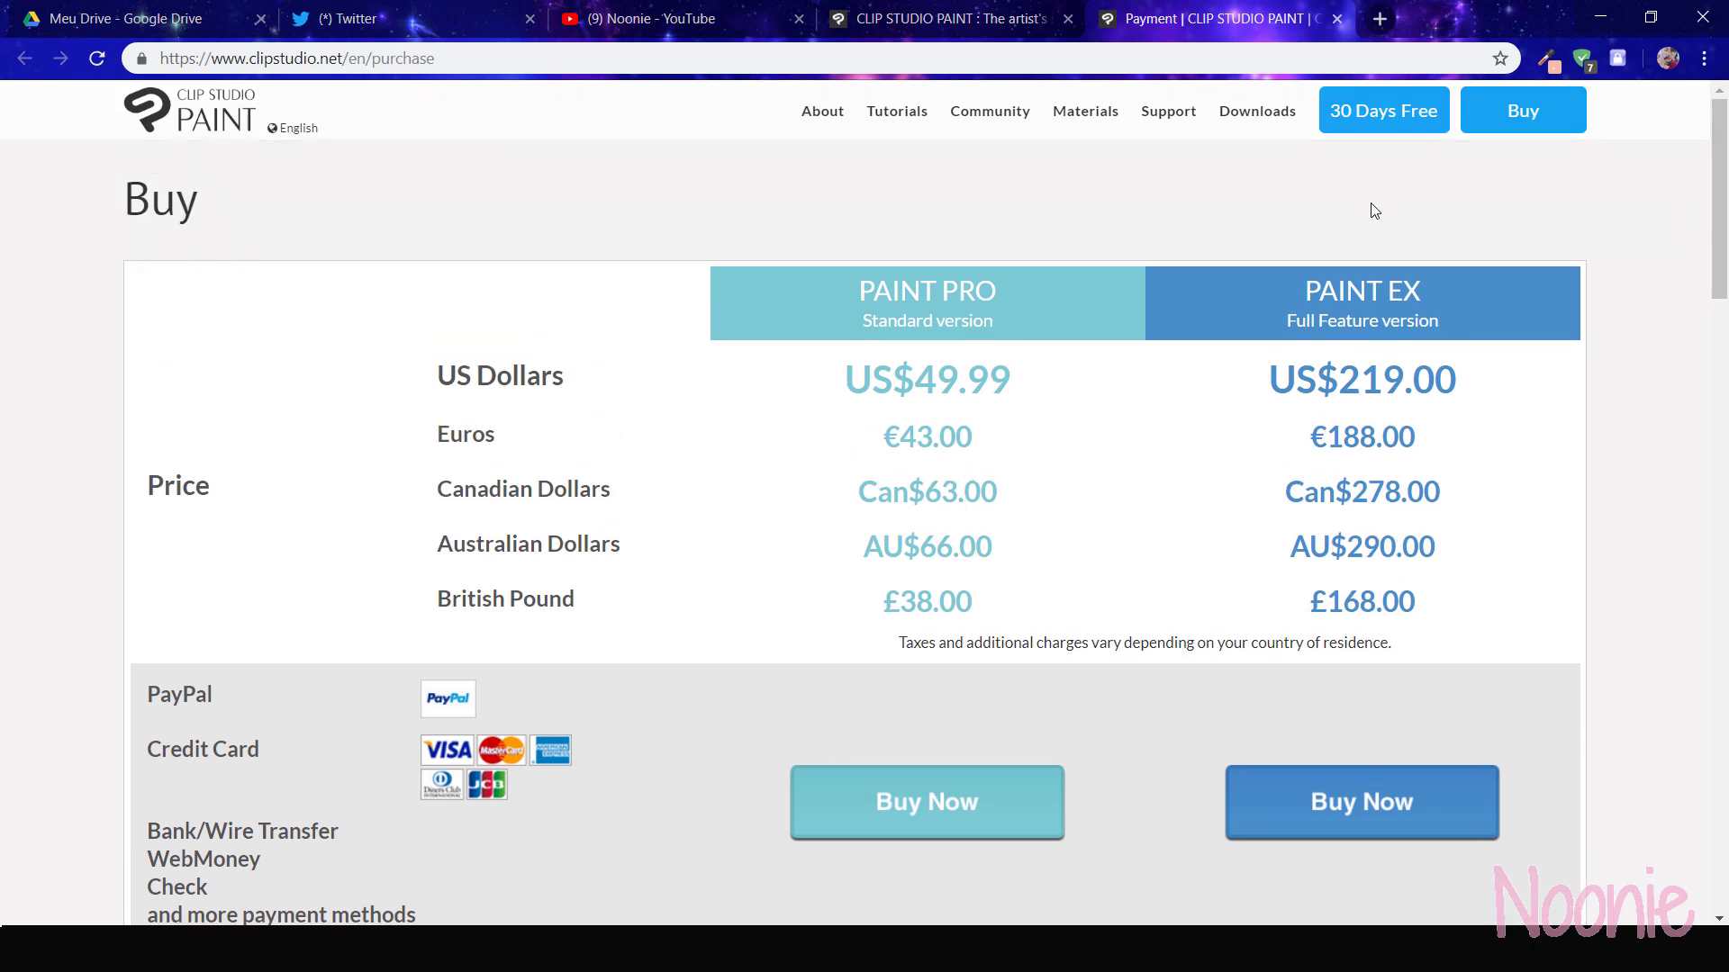
scroll(1530, 200, "down", 2)
scroll(1530, 203, "up", 1)
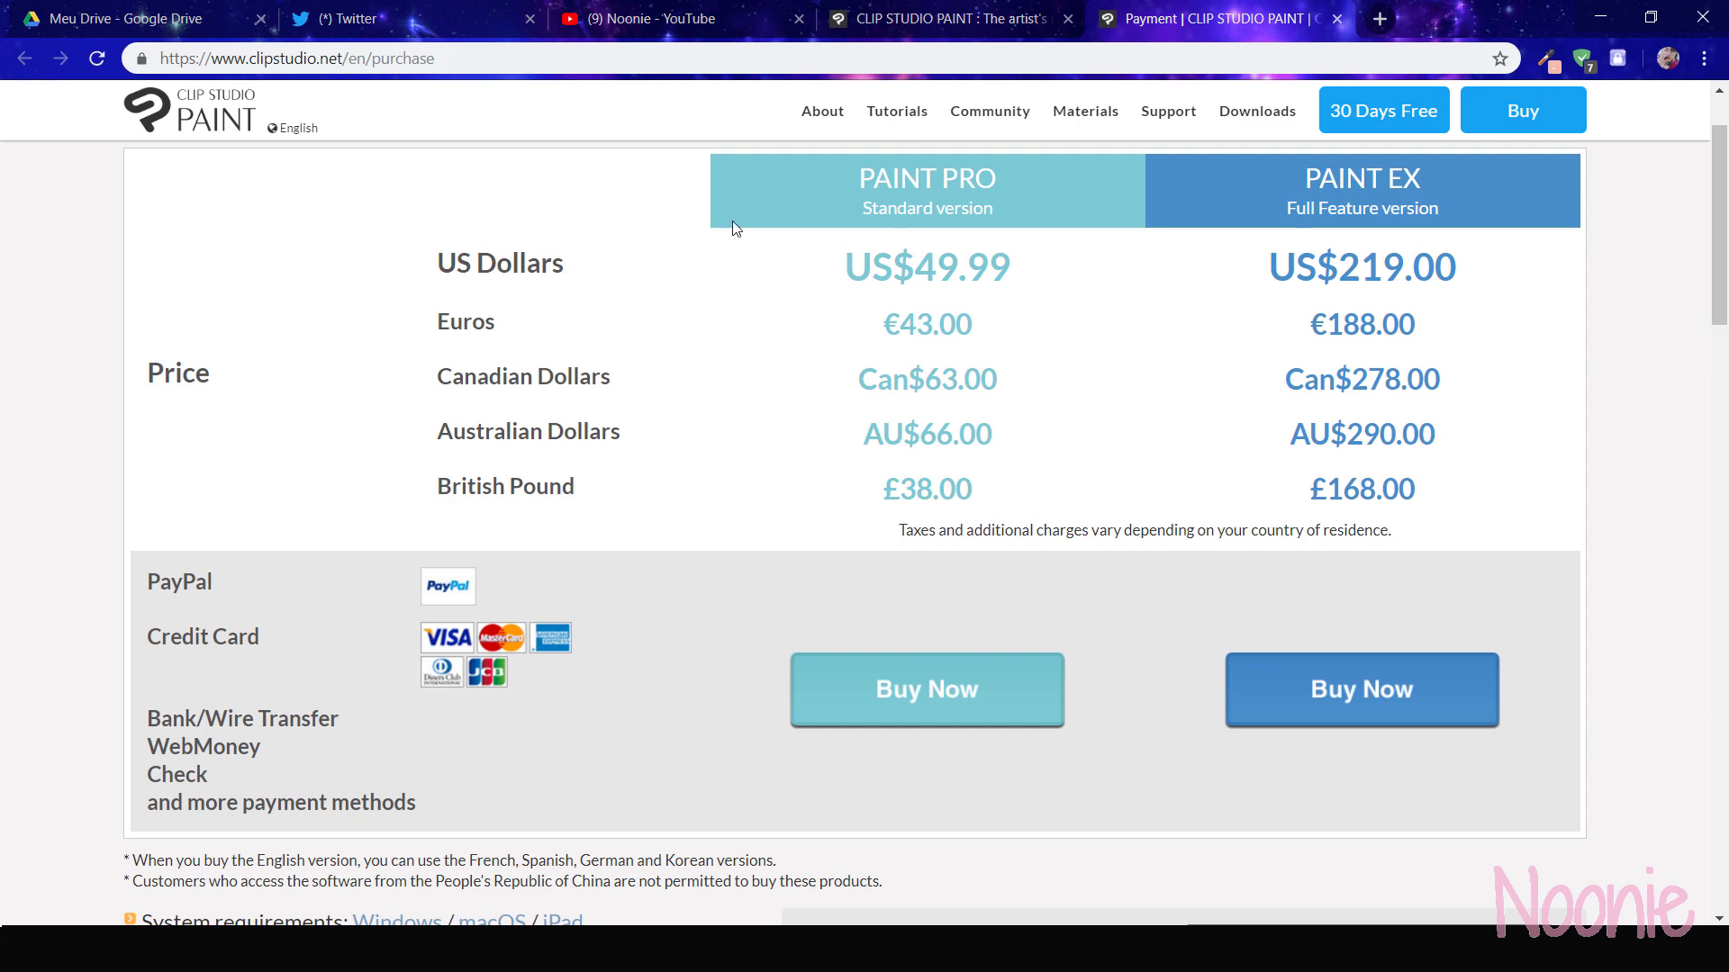
scroll(984, 396, "down", 1)
scroll(984, 397, "down", 1)
scroll(985, 406, "up", 3)
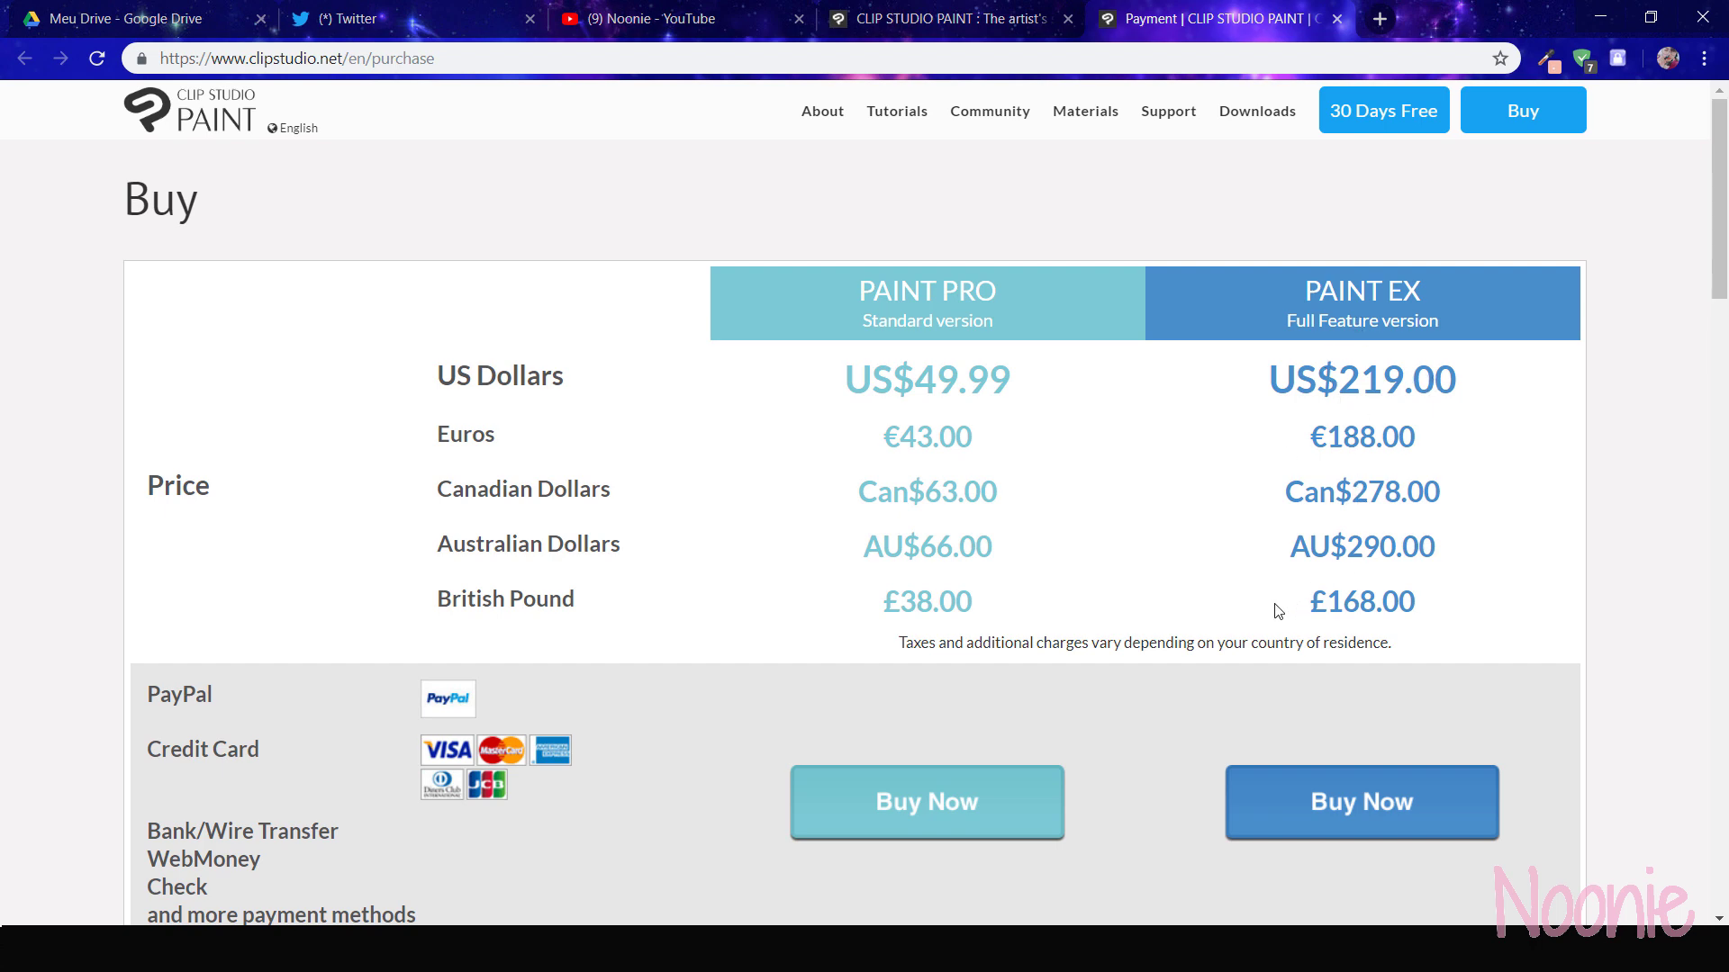
scroll(784, 262, "down", 3)
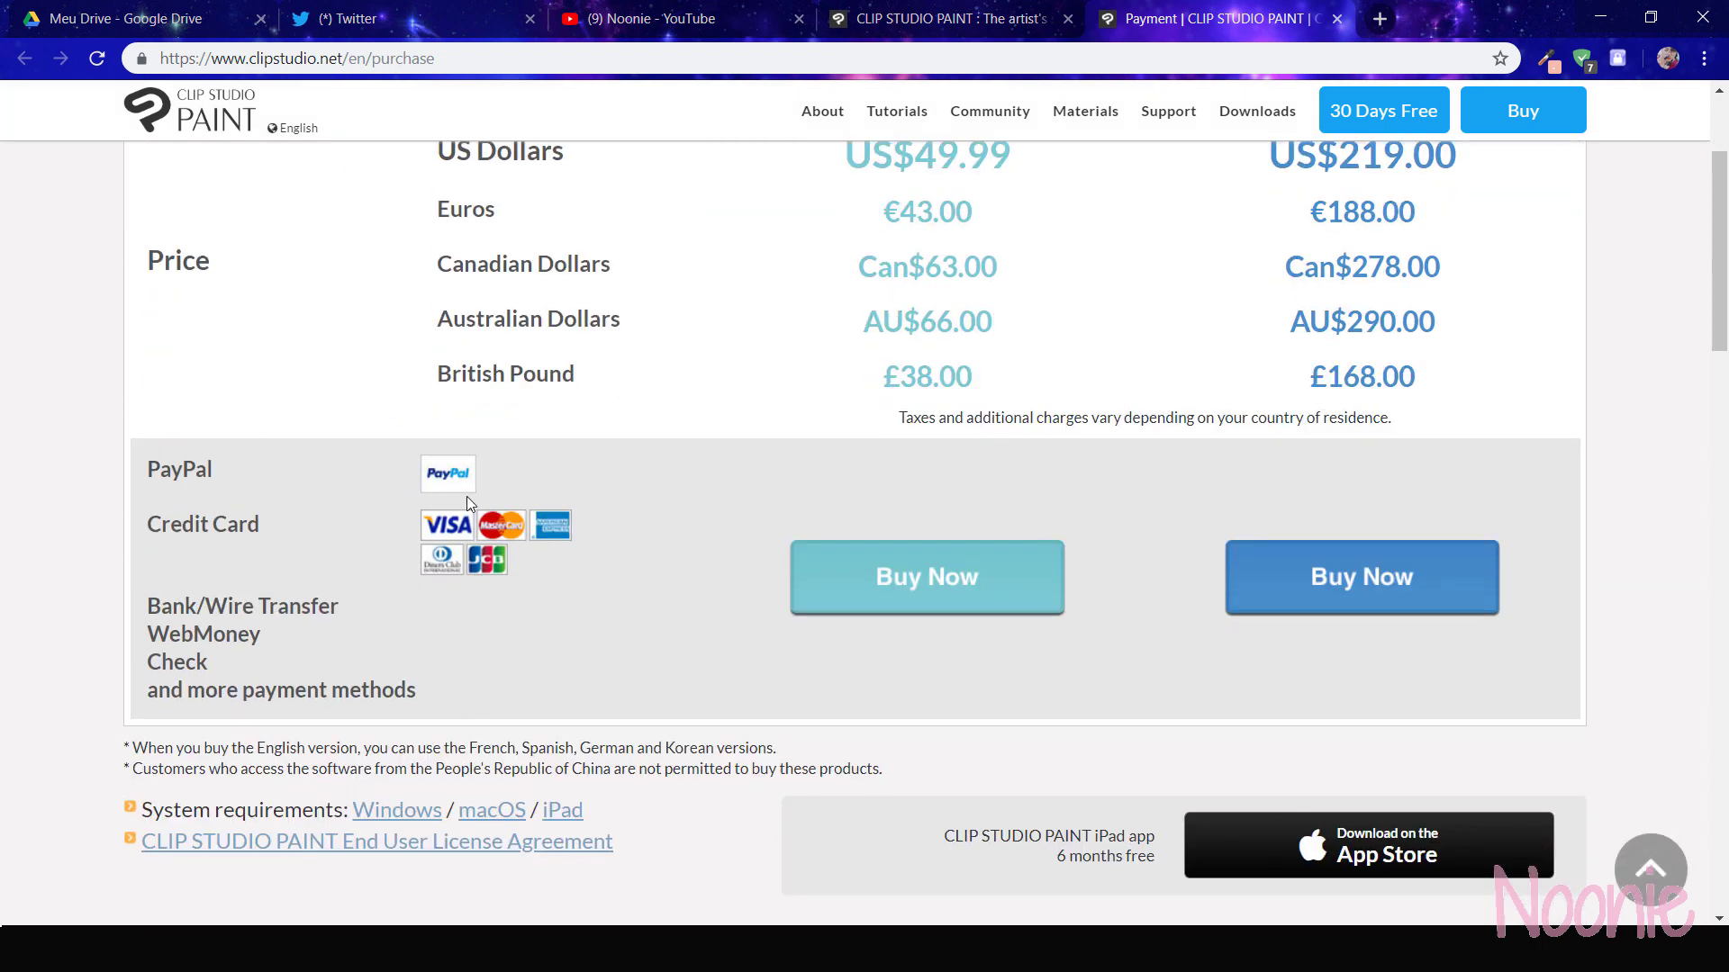
- Review the discounted upgrade offers from PRO to EX and DEBUT to PRO, plus the volume license section
scroll(1093, 347, "down", 4)
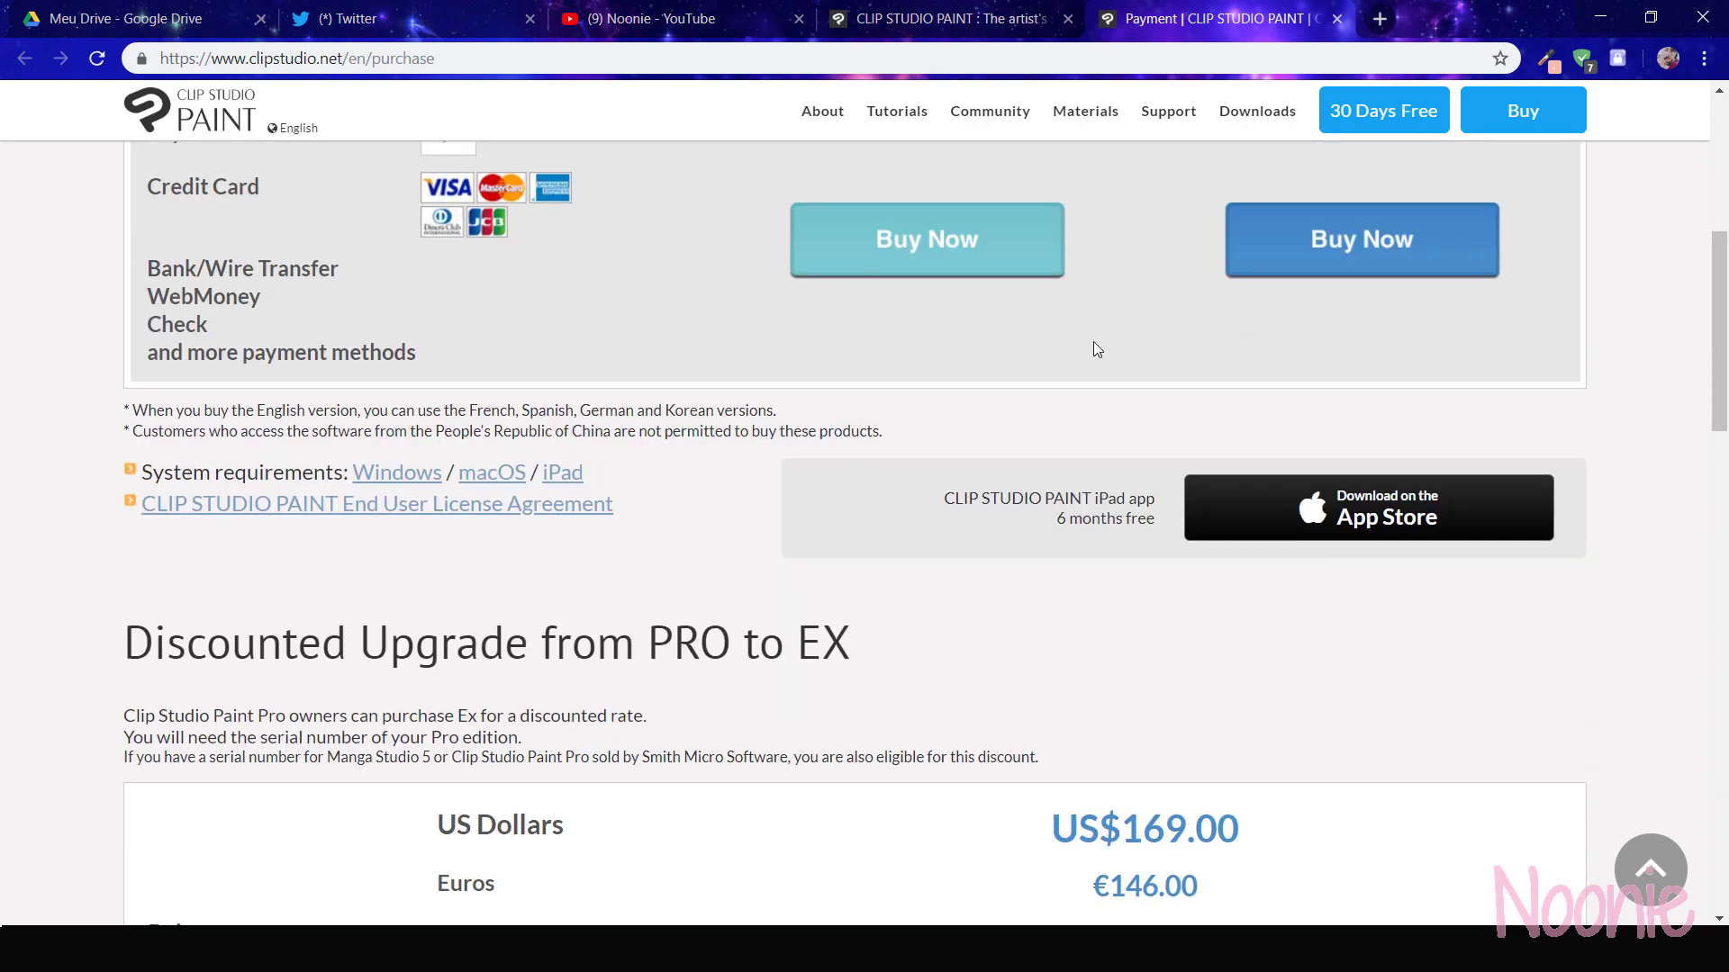
scroll(817, 499, "down", 3)
scroll(816, 499, "down", 7)
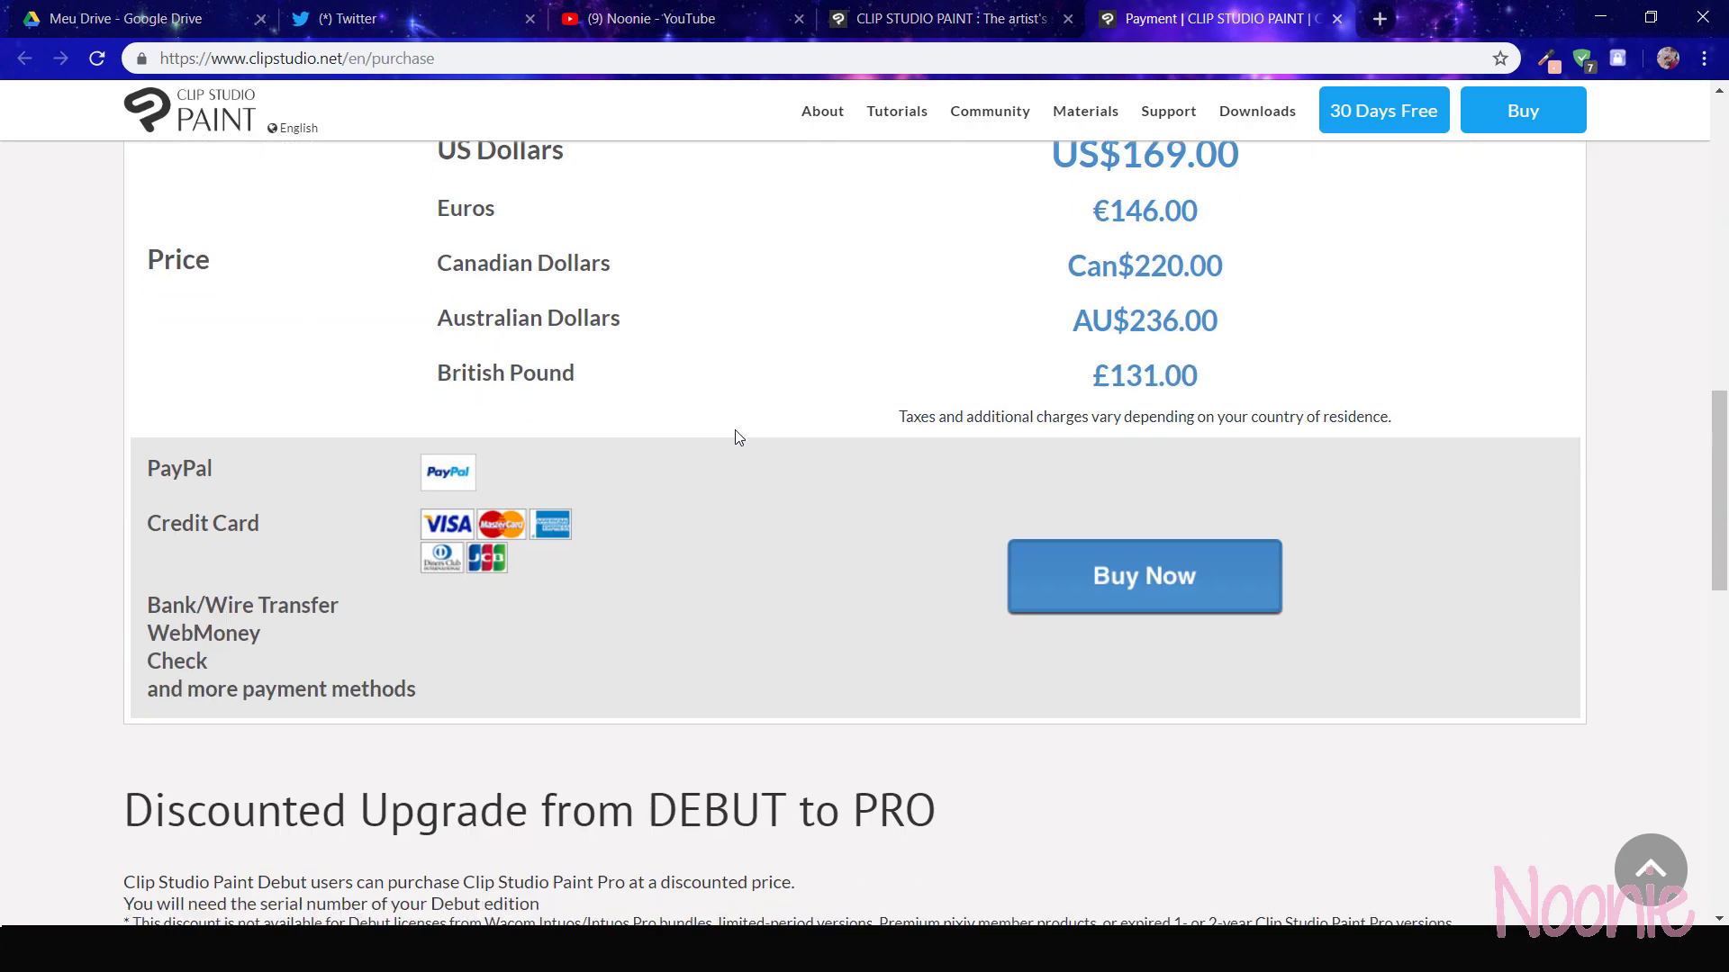
scroll(833, 455, "down", 7)
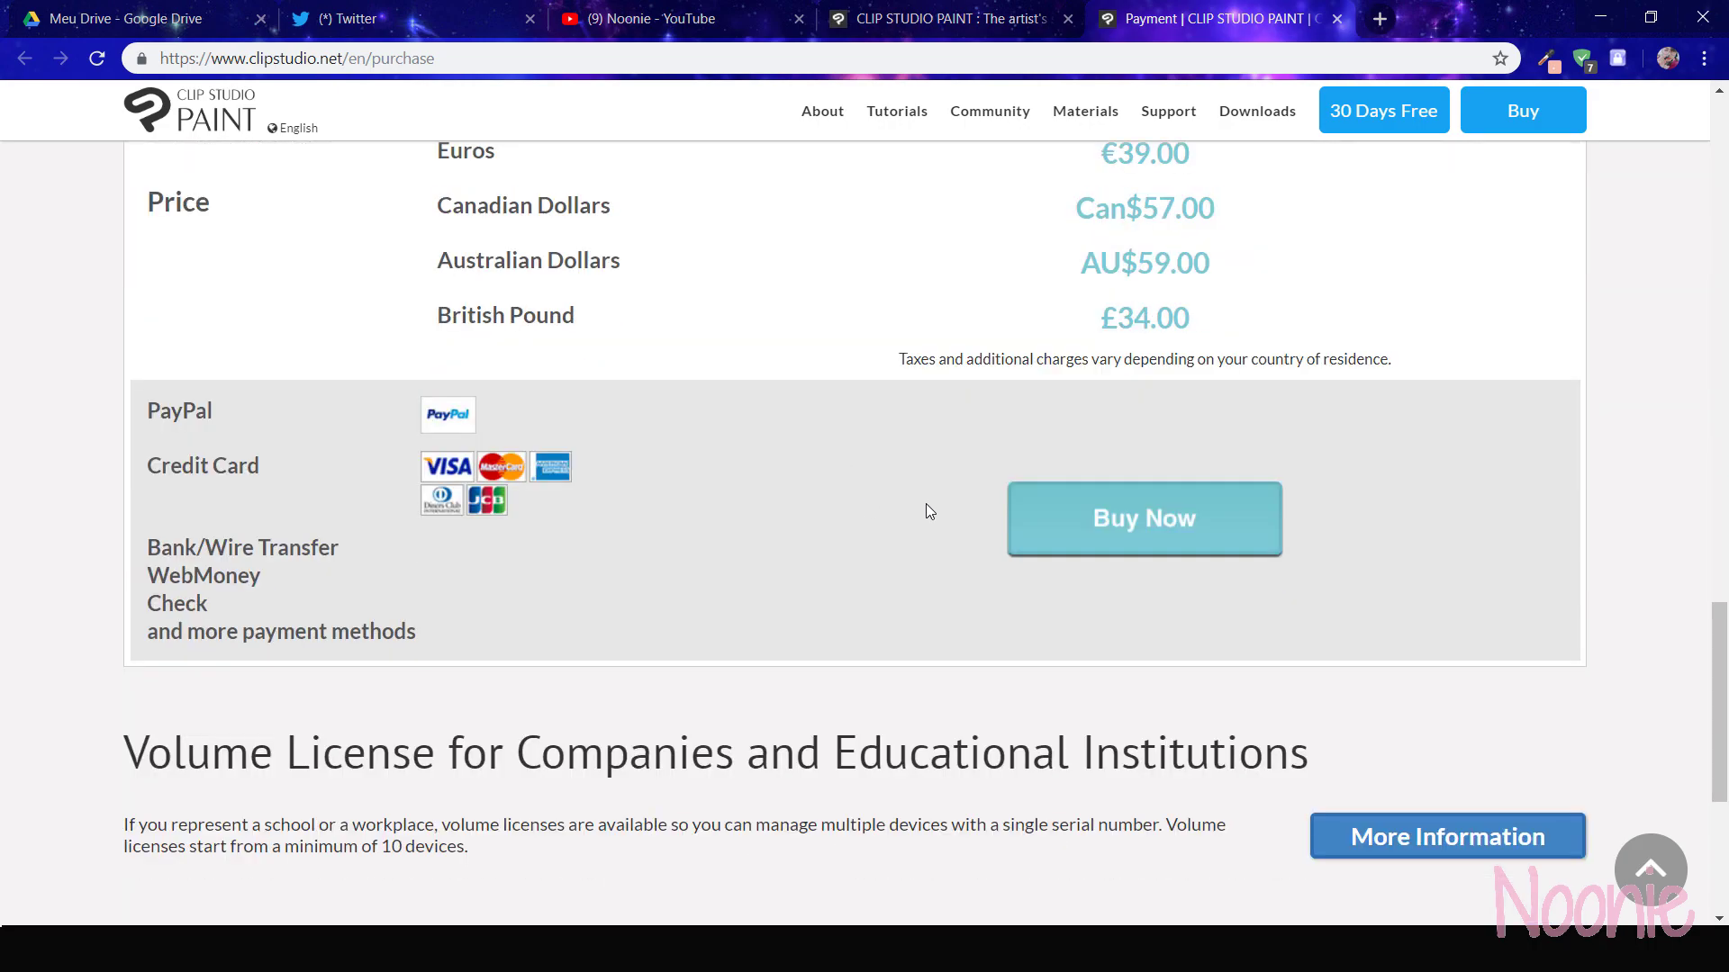
scroll(925, 505, "up", 10)
scroll(951, 497, "up", 15)
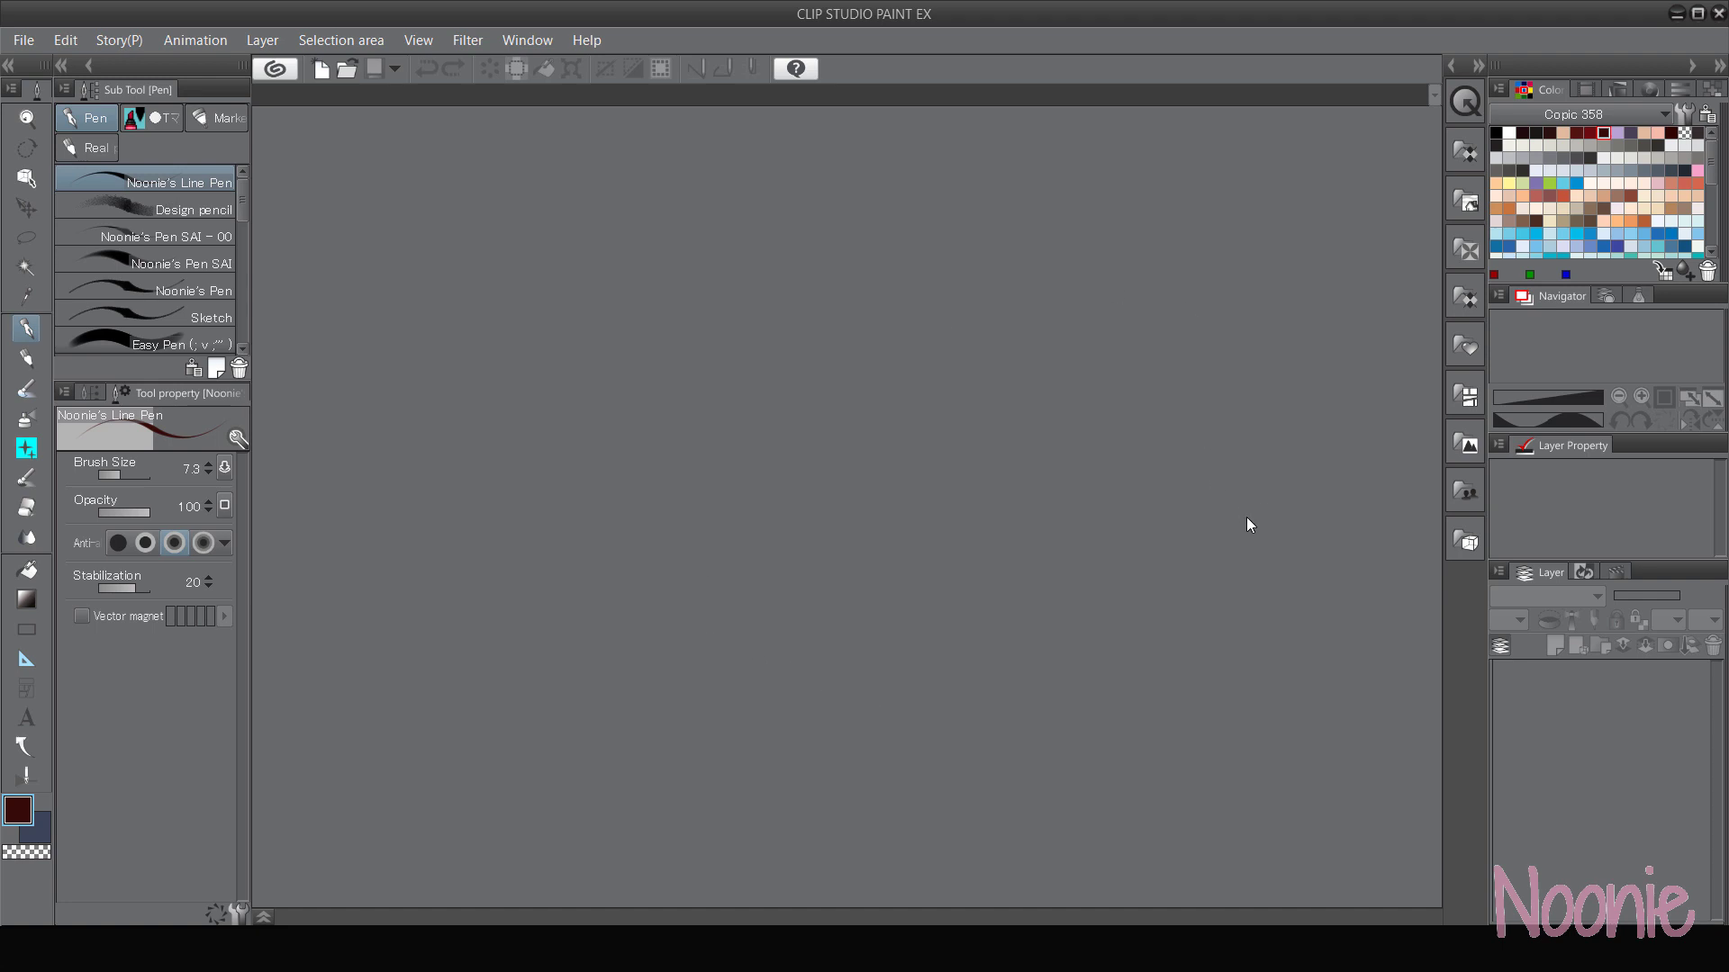
- In Clip Studio Paint, open the settings for a new canvas and move the dialog higher in the workspace
key("ctrl+n")
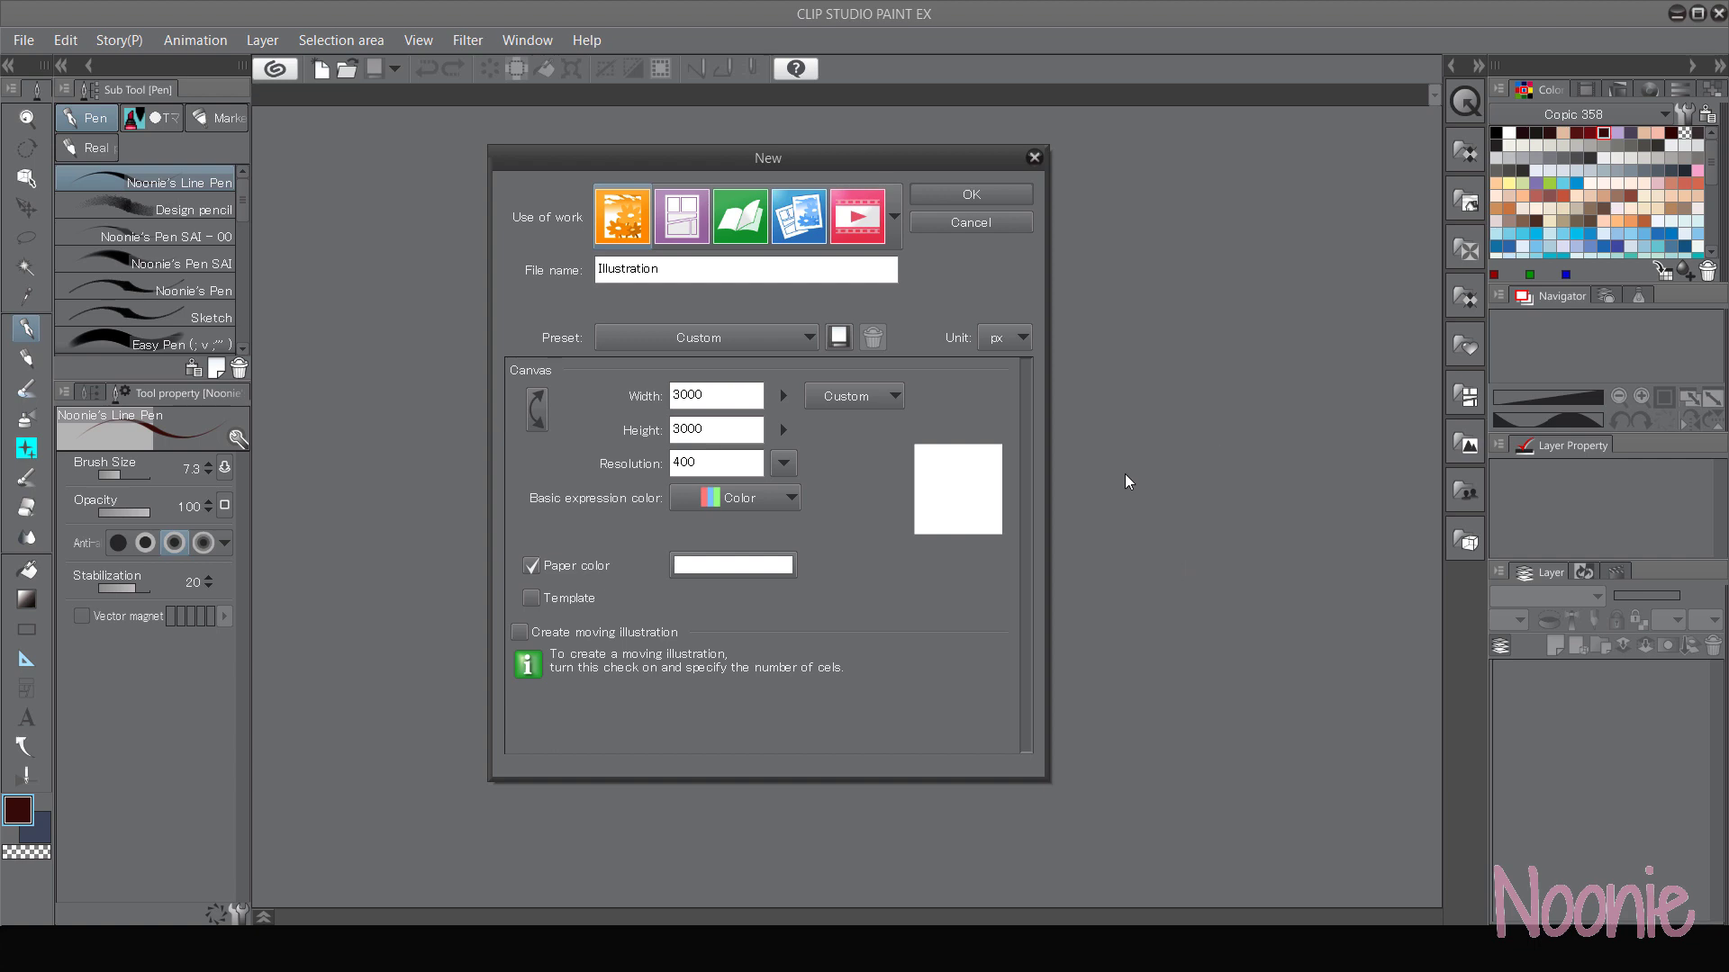
left_click_drag(916, 159, 912, 50)
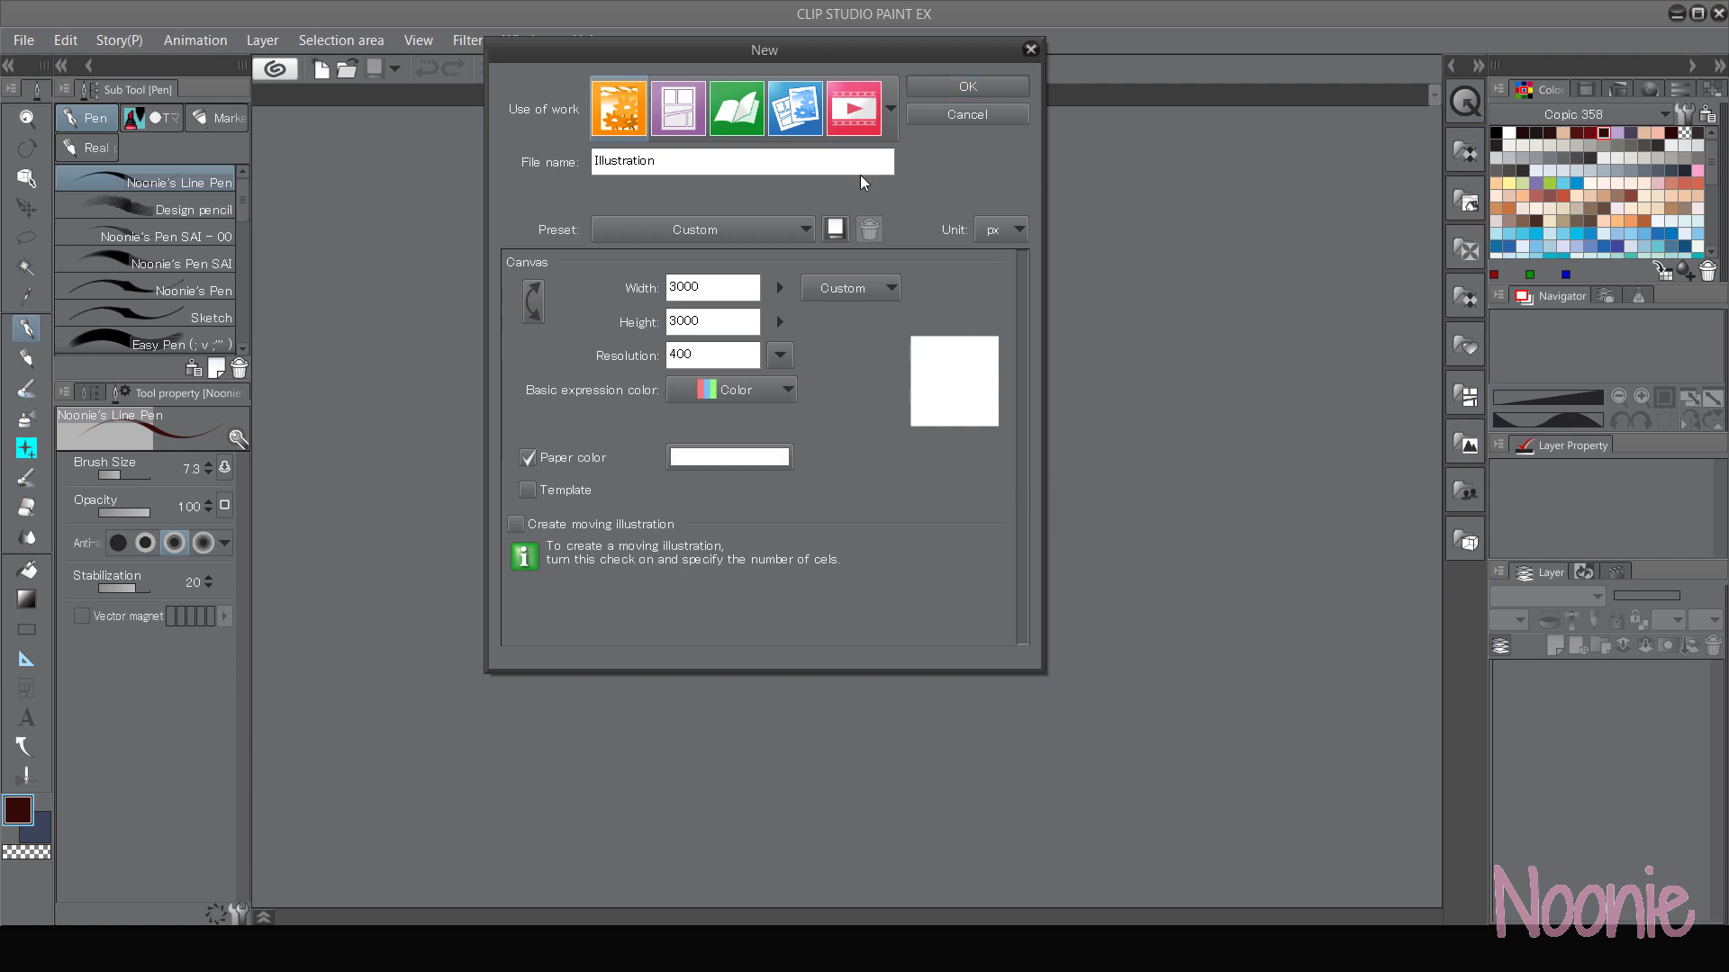
mouse_move(908, 51)
left_mouse_down()
mouse_move(915, 144)
mouse_move(915, 72)
mouse_move(893, 70)
left_mouse_up()
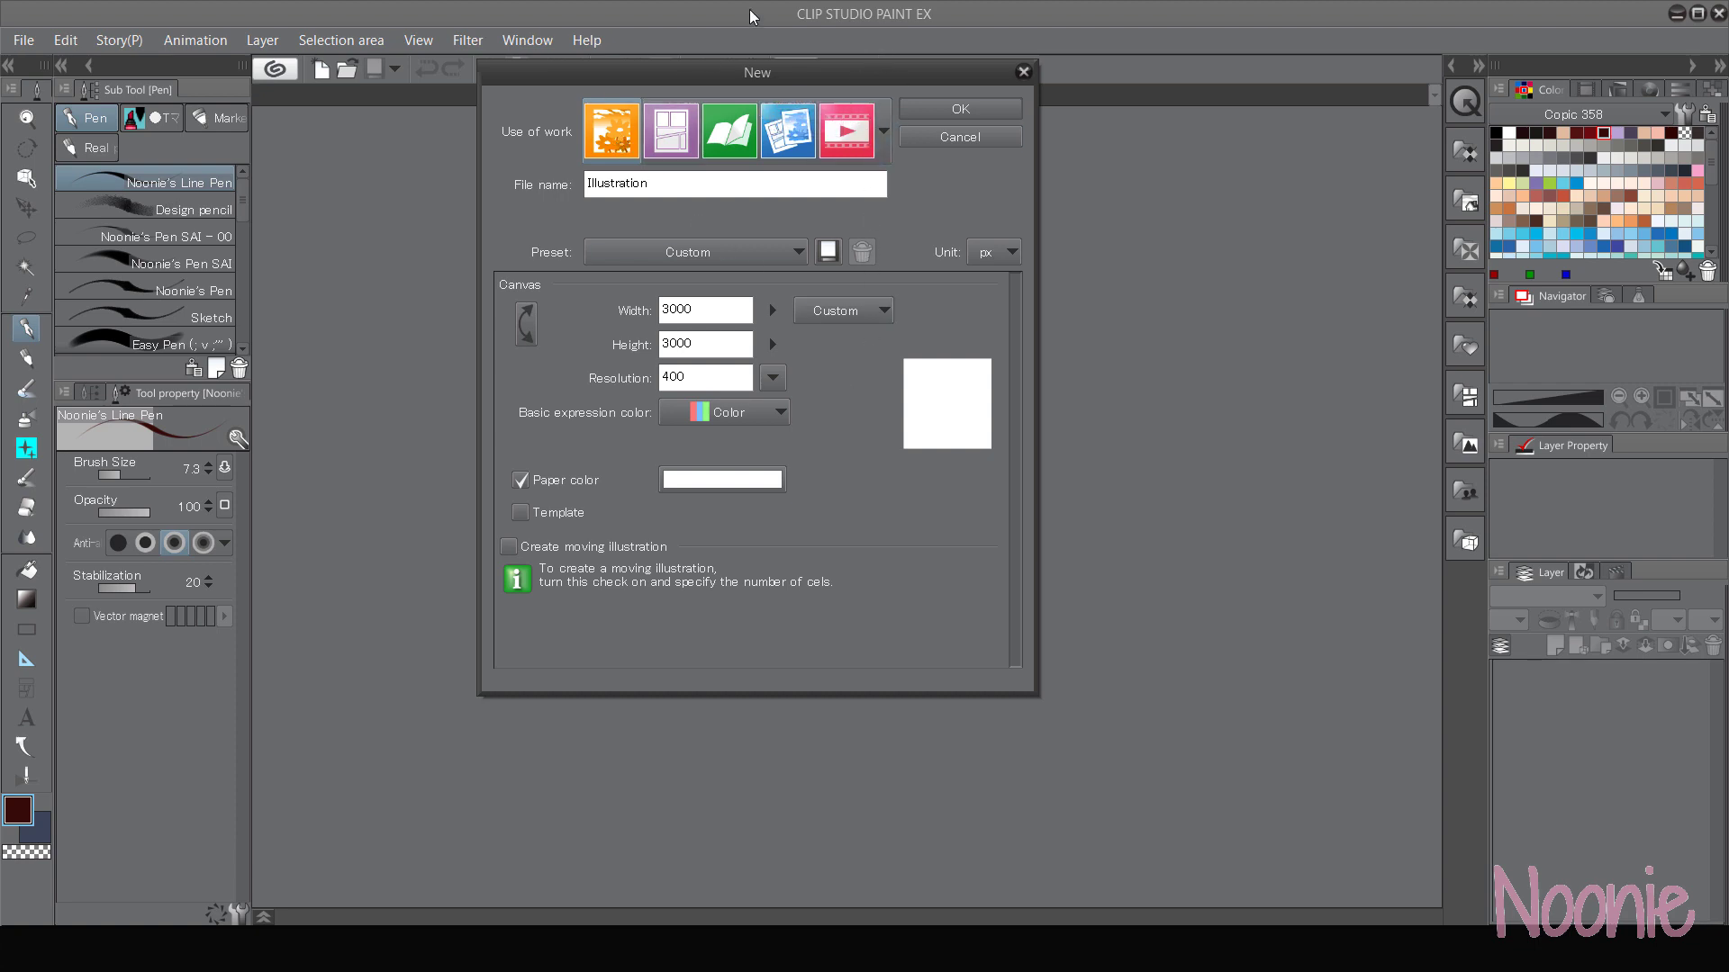
- Compare the settings offered for the comic, animation and other work types, and return to the Illustration type
left_click(692, 147)
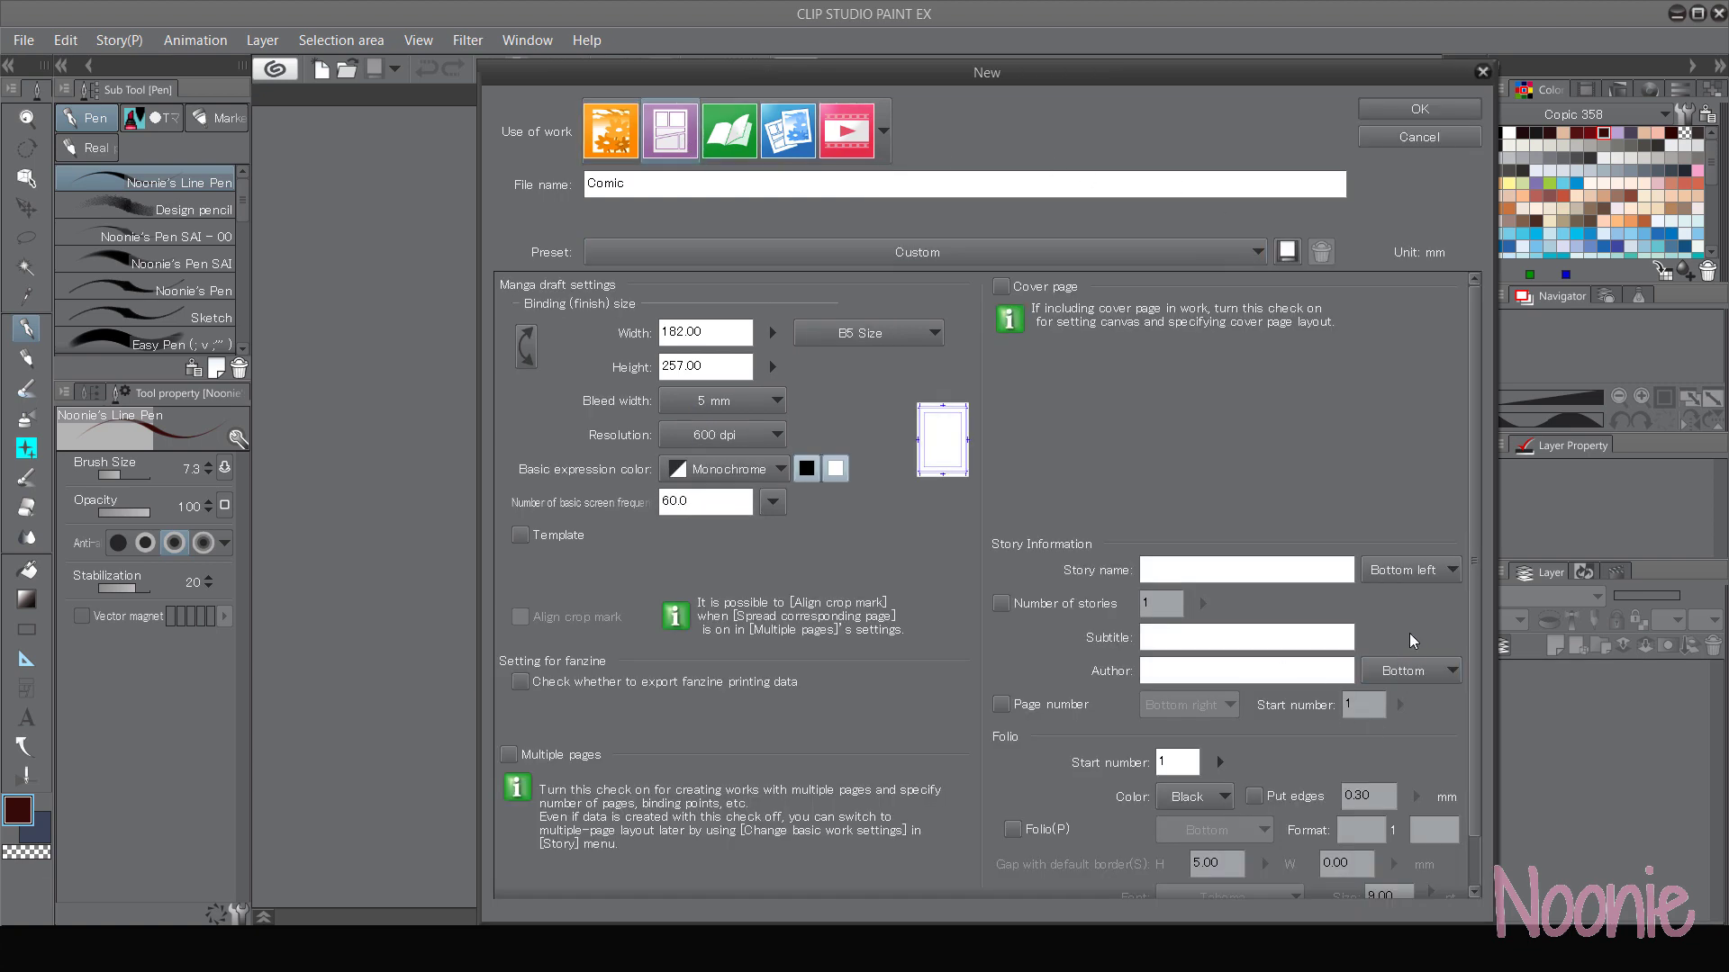
left_click(741, 144)
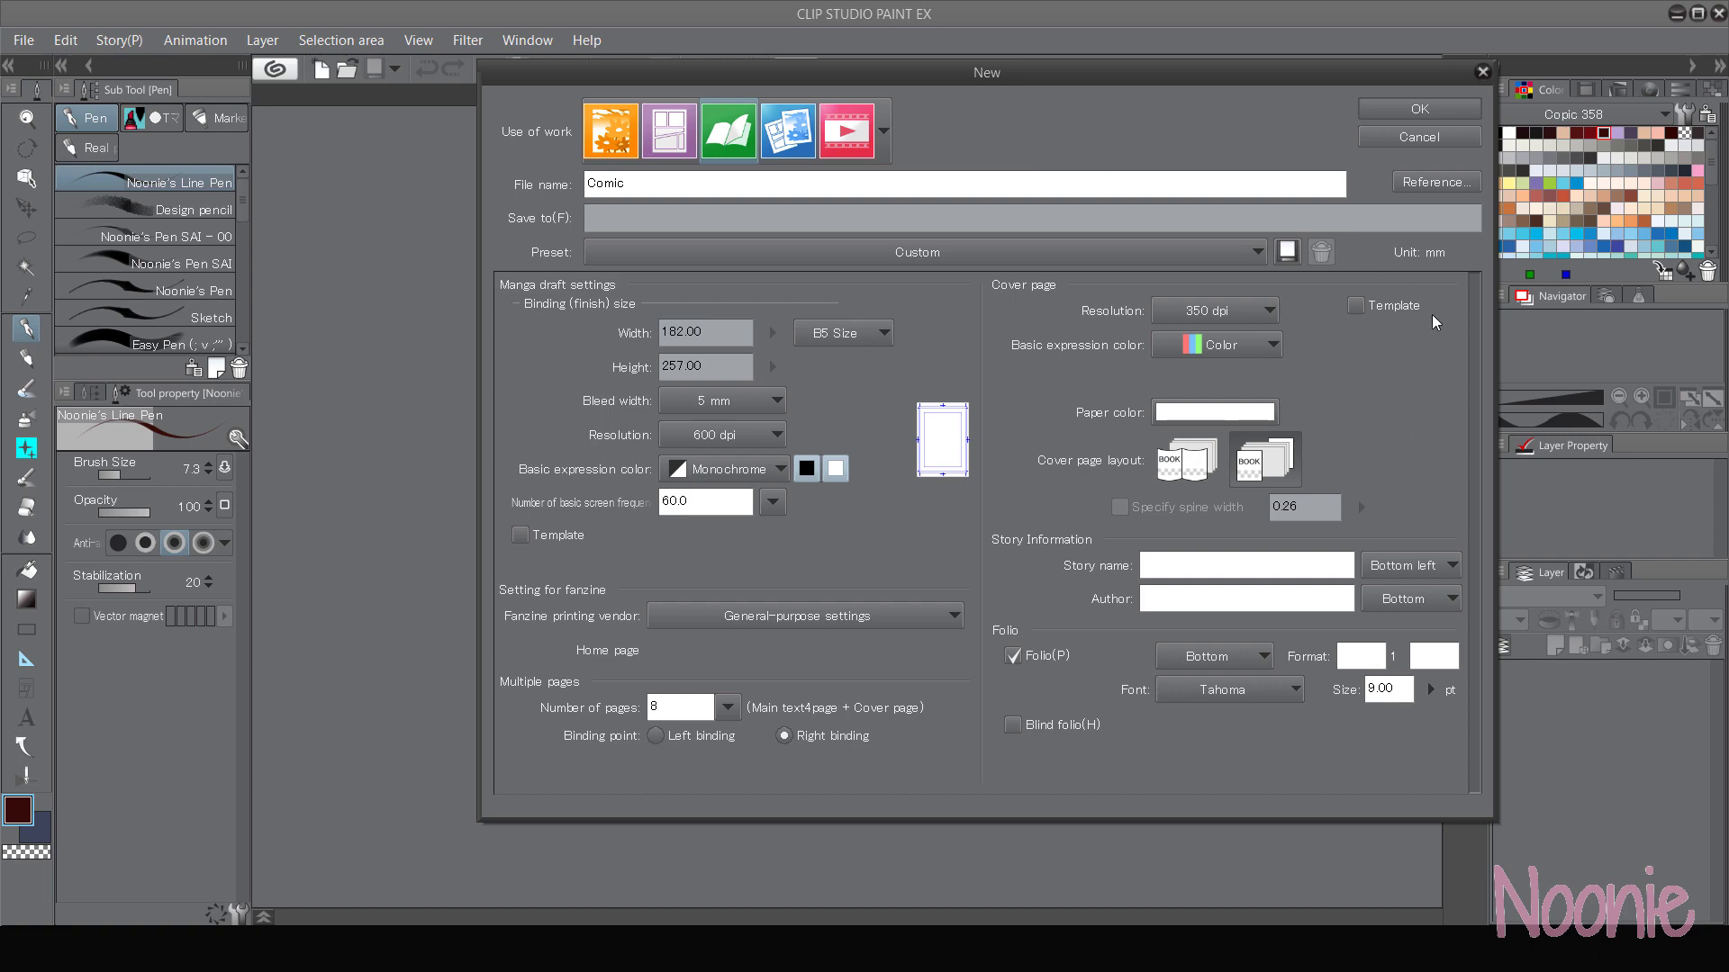
left_click(787, 131)
left_click(847, 131)
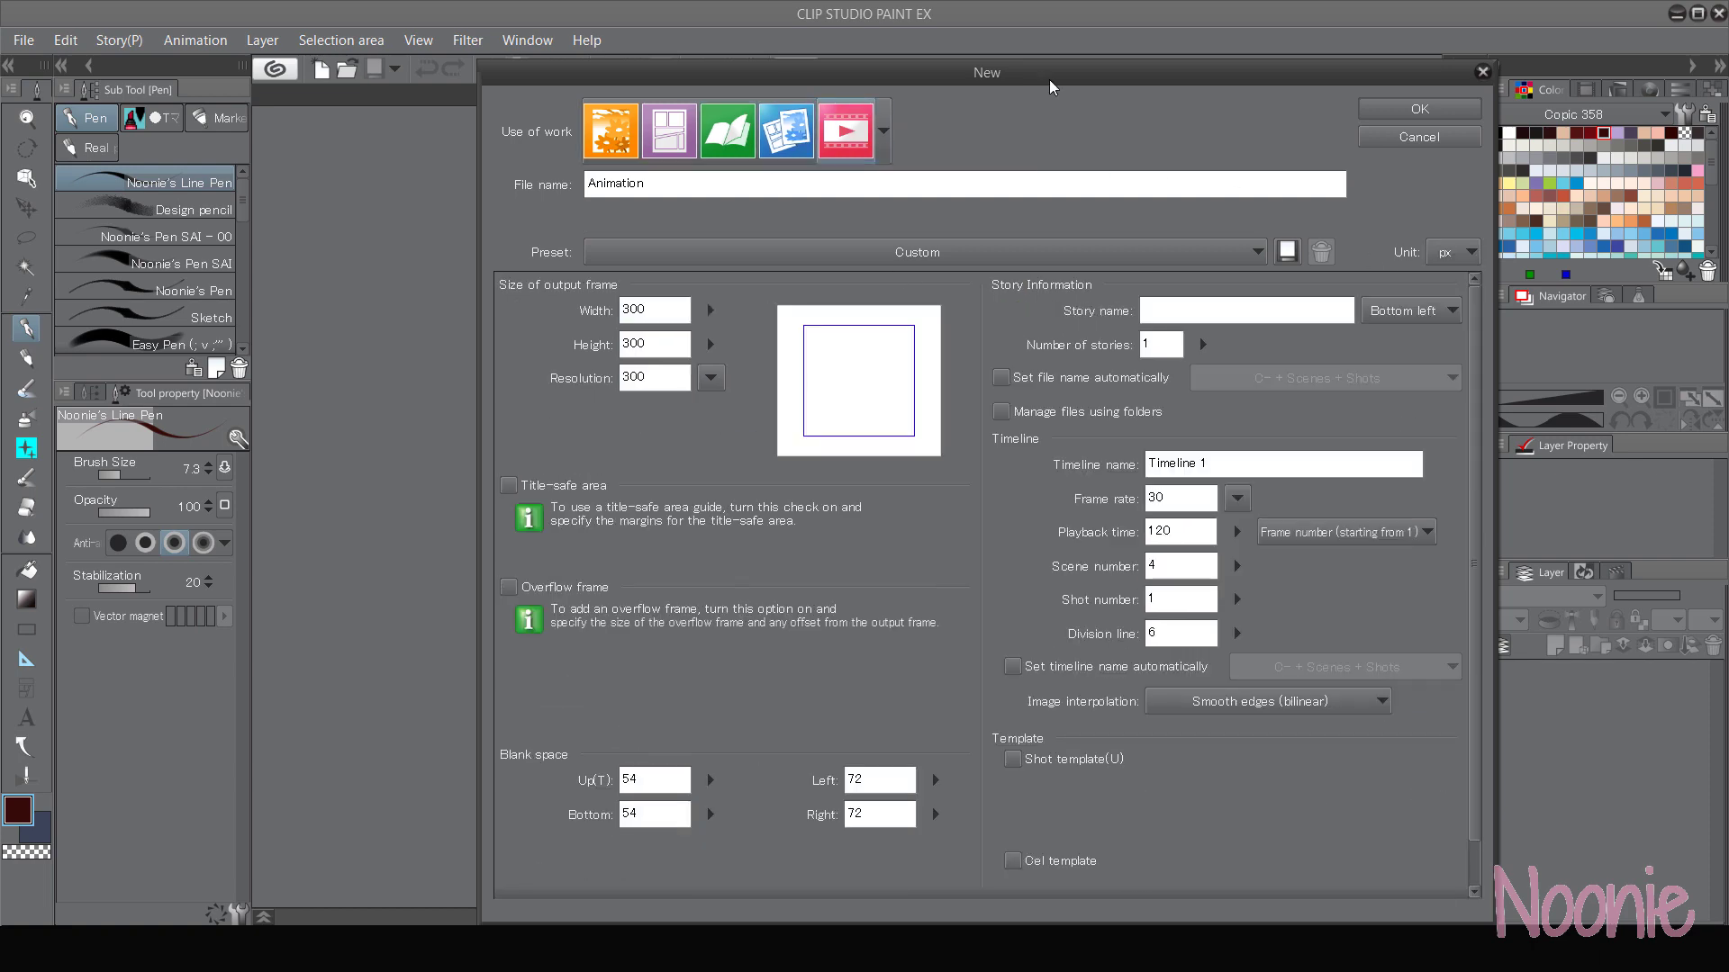
left_click(612, 130)
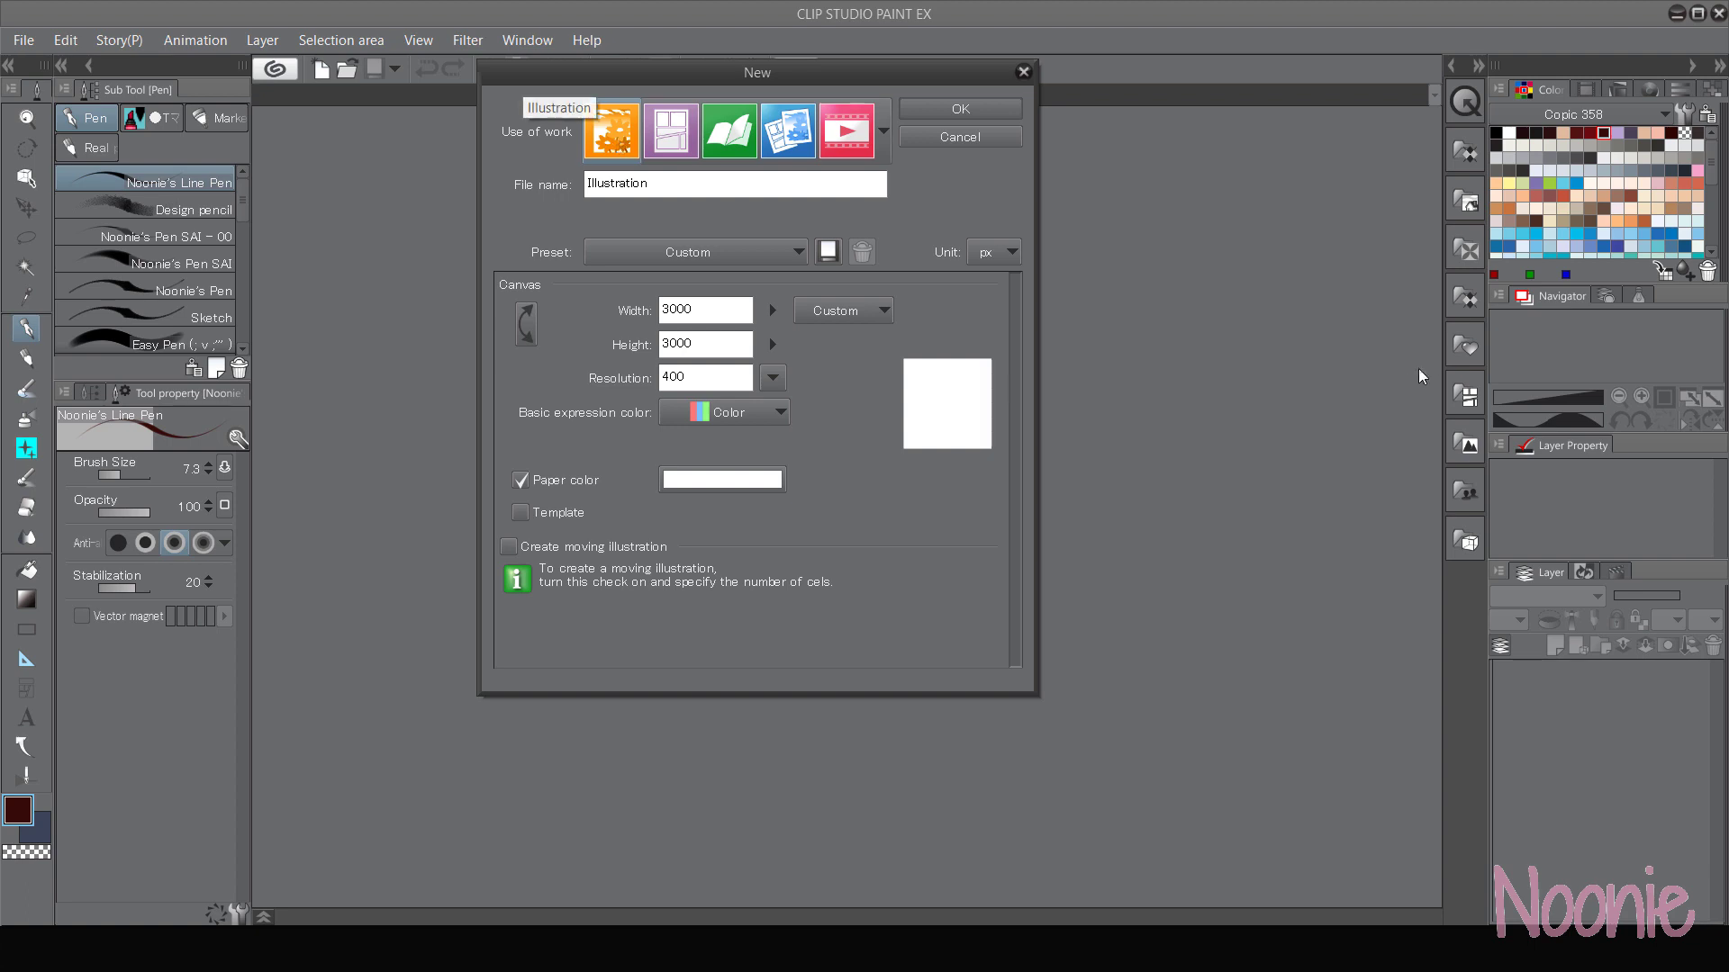
left_click(846, 130)
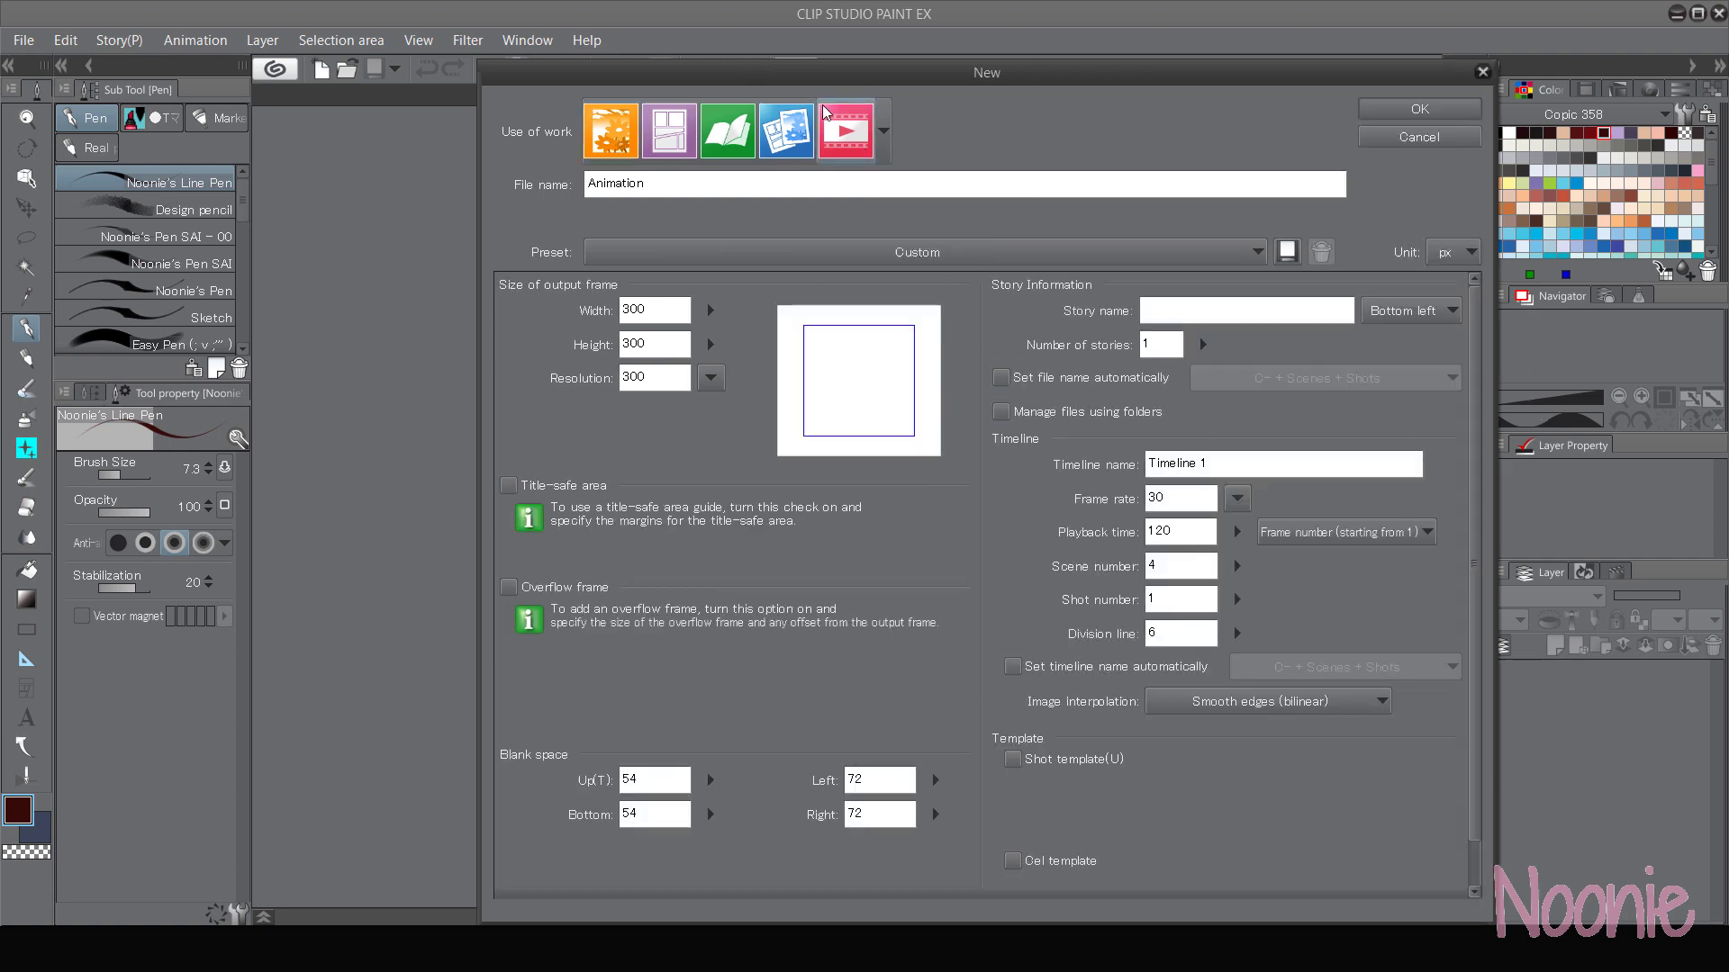
left_click(622, 140)
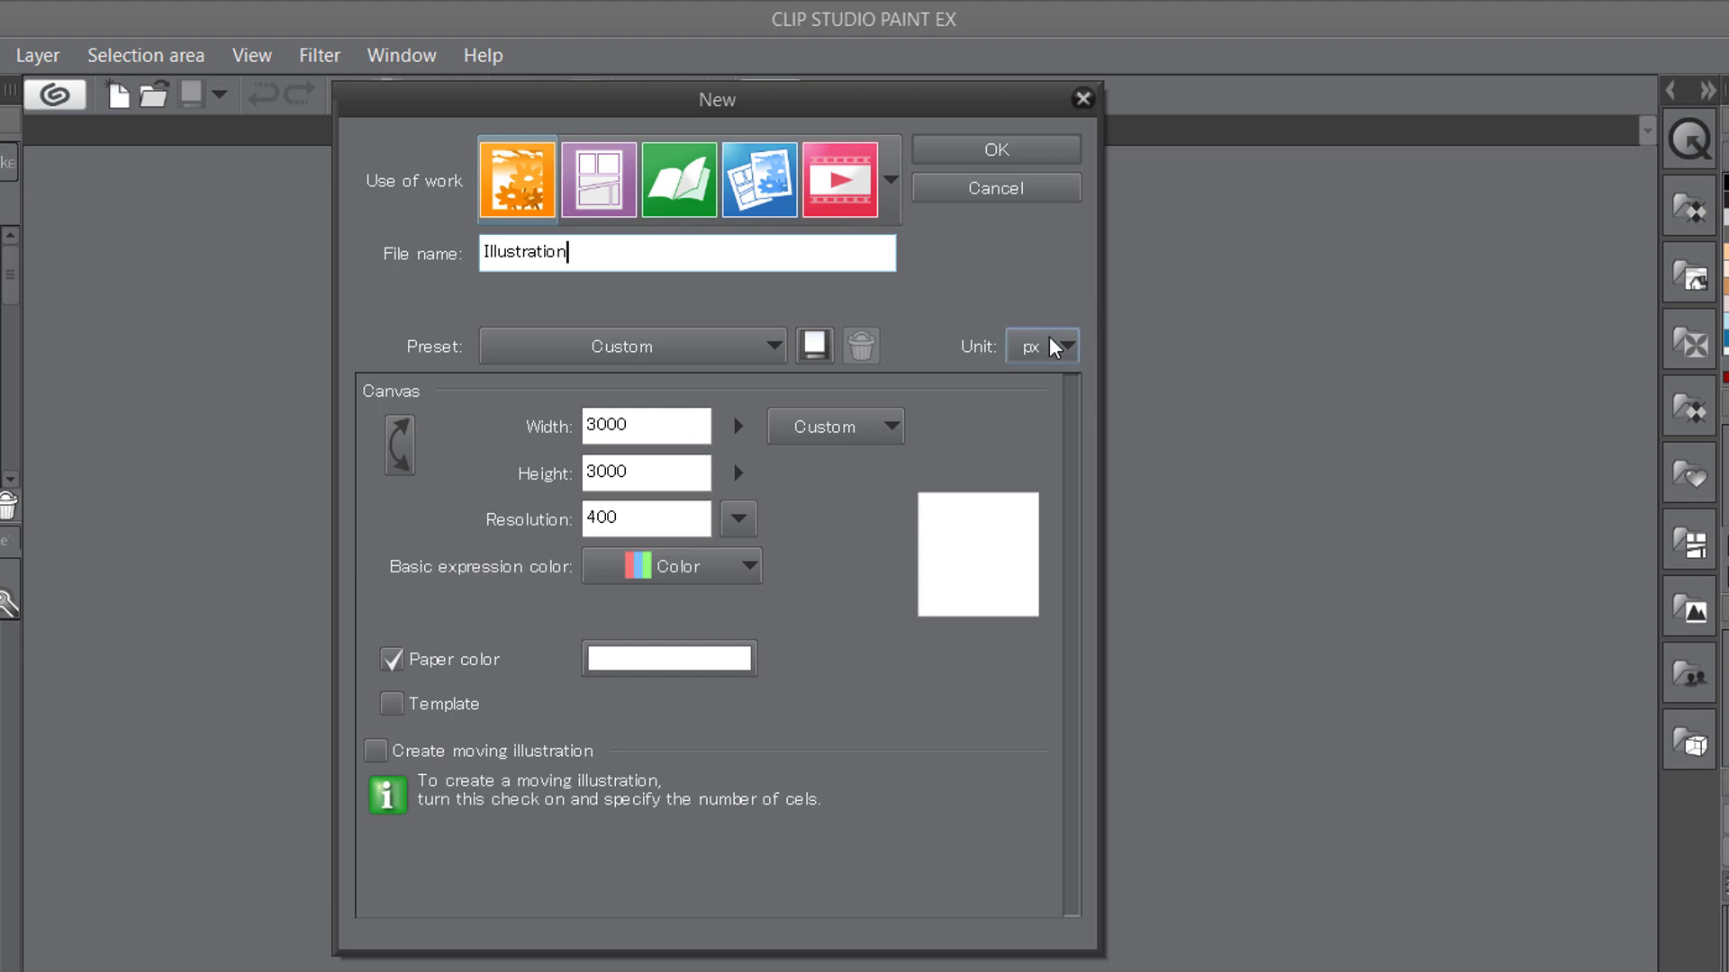
- Examine the canvas width, height and resolution fields and the list of preset dpi values
left_click(678, 432)
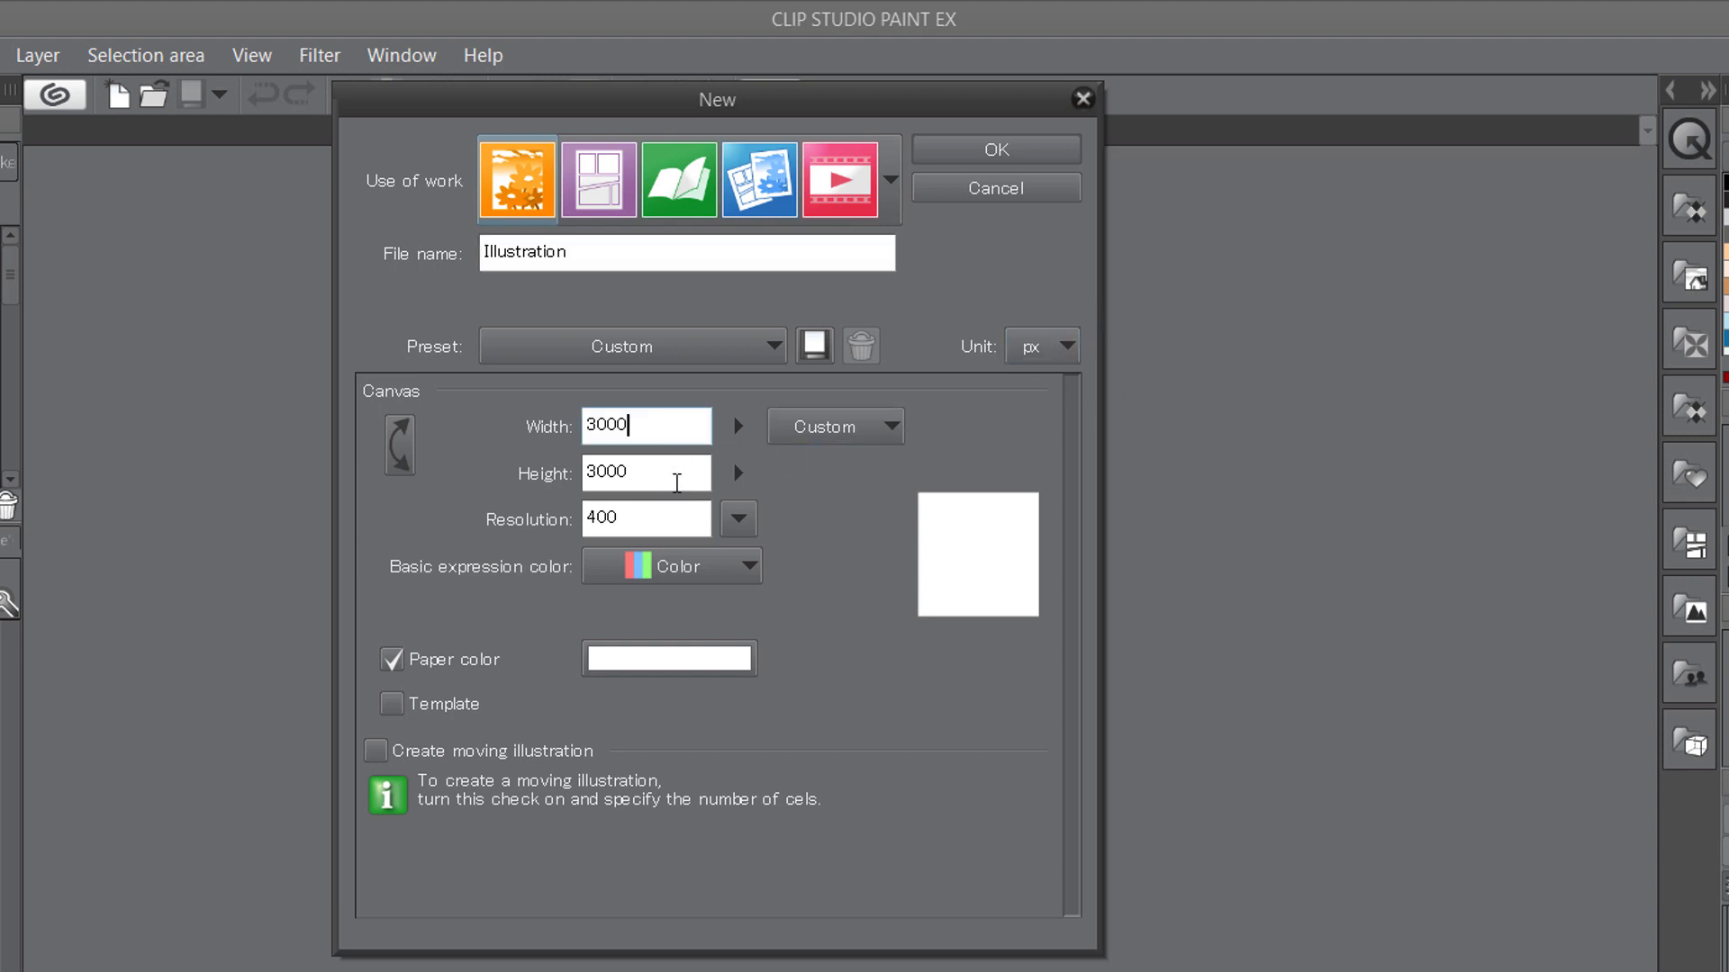
left_click(681, 475)
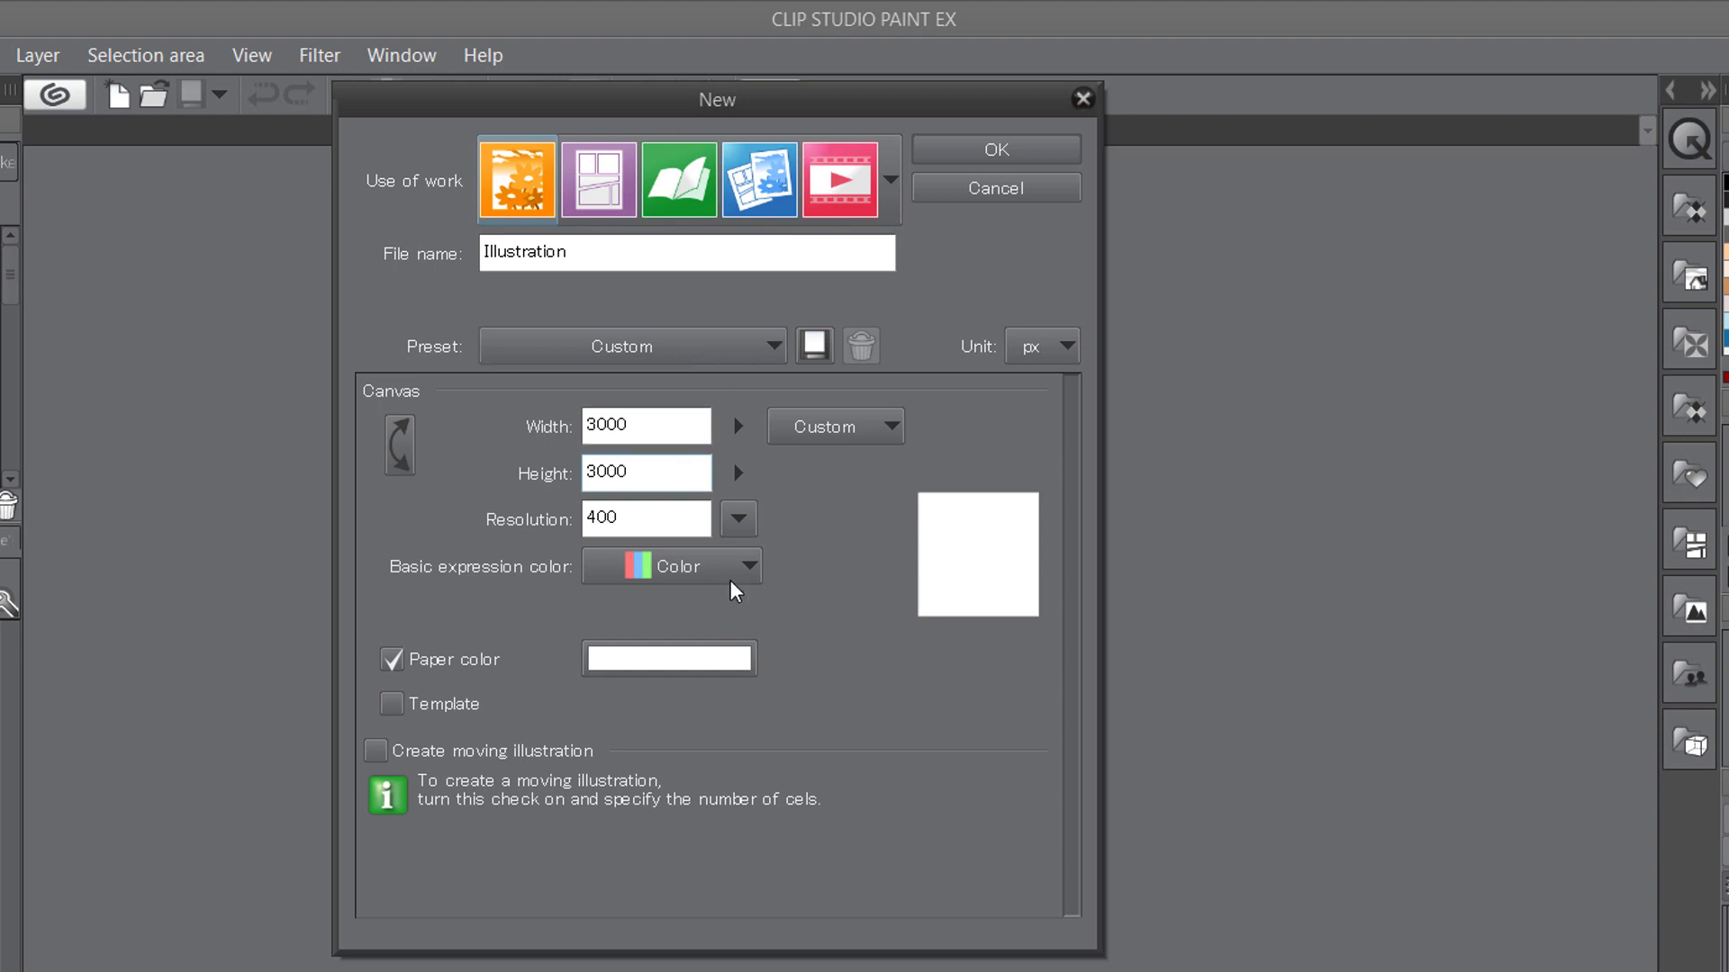
left_click(698, 520)
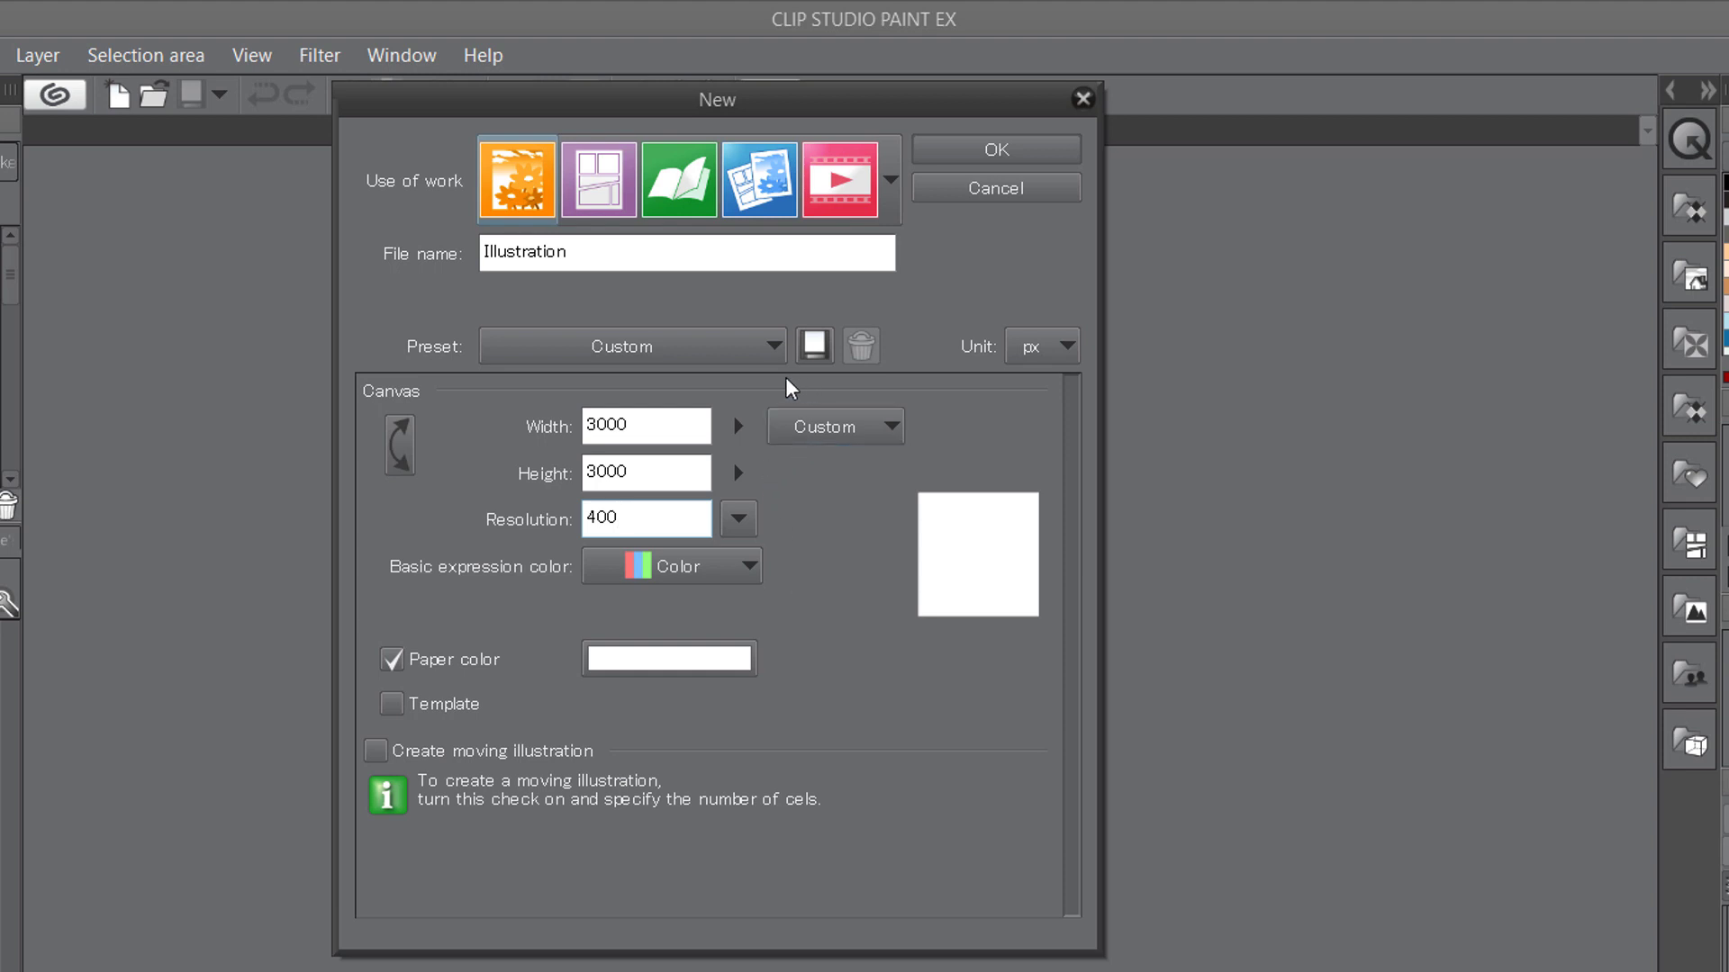
left_click(737, 519)
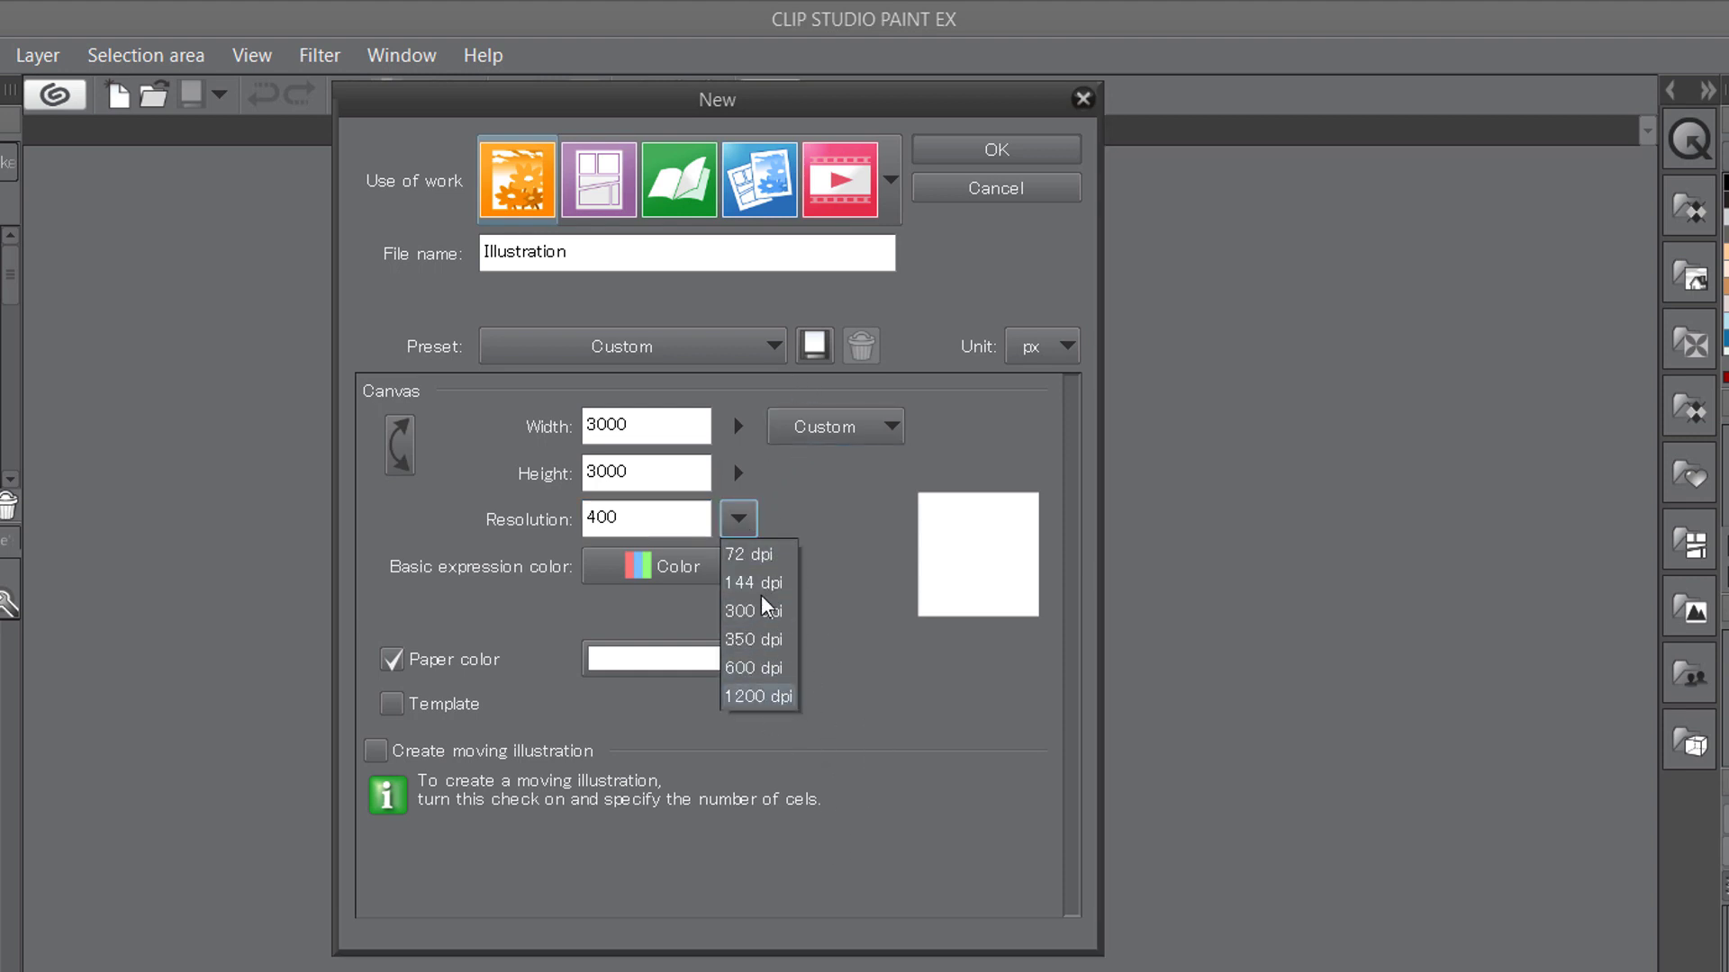
left_click(739, 518)
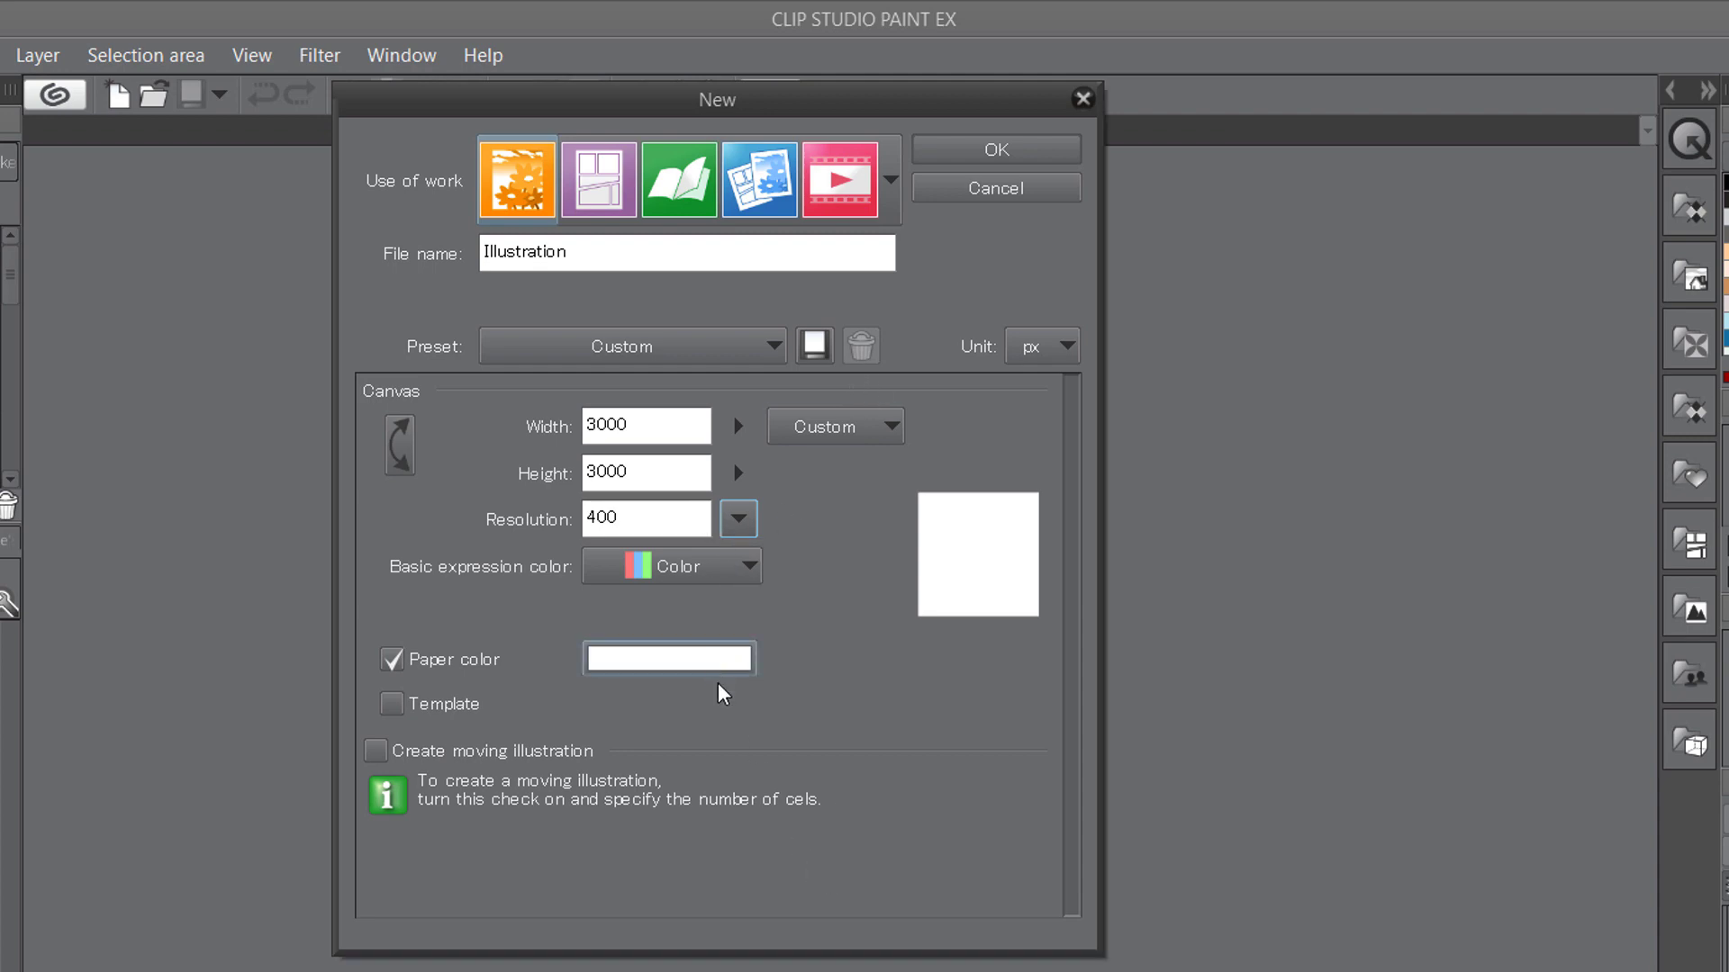
- Check the paper color settings, keep white, and create the 3000 × 3000 px Illustration canvas at 400 dpi
left_click(747, 662)
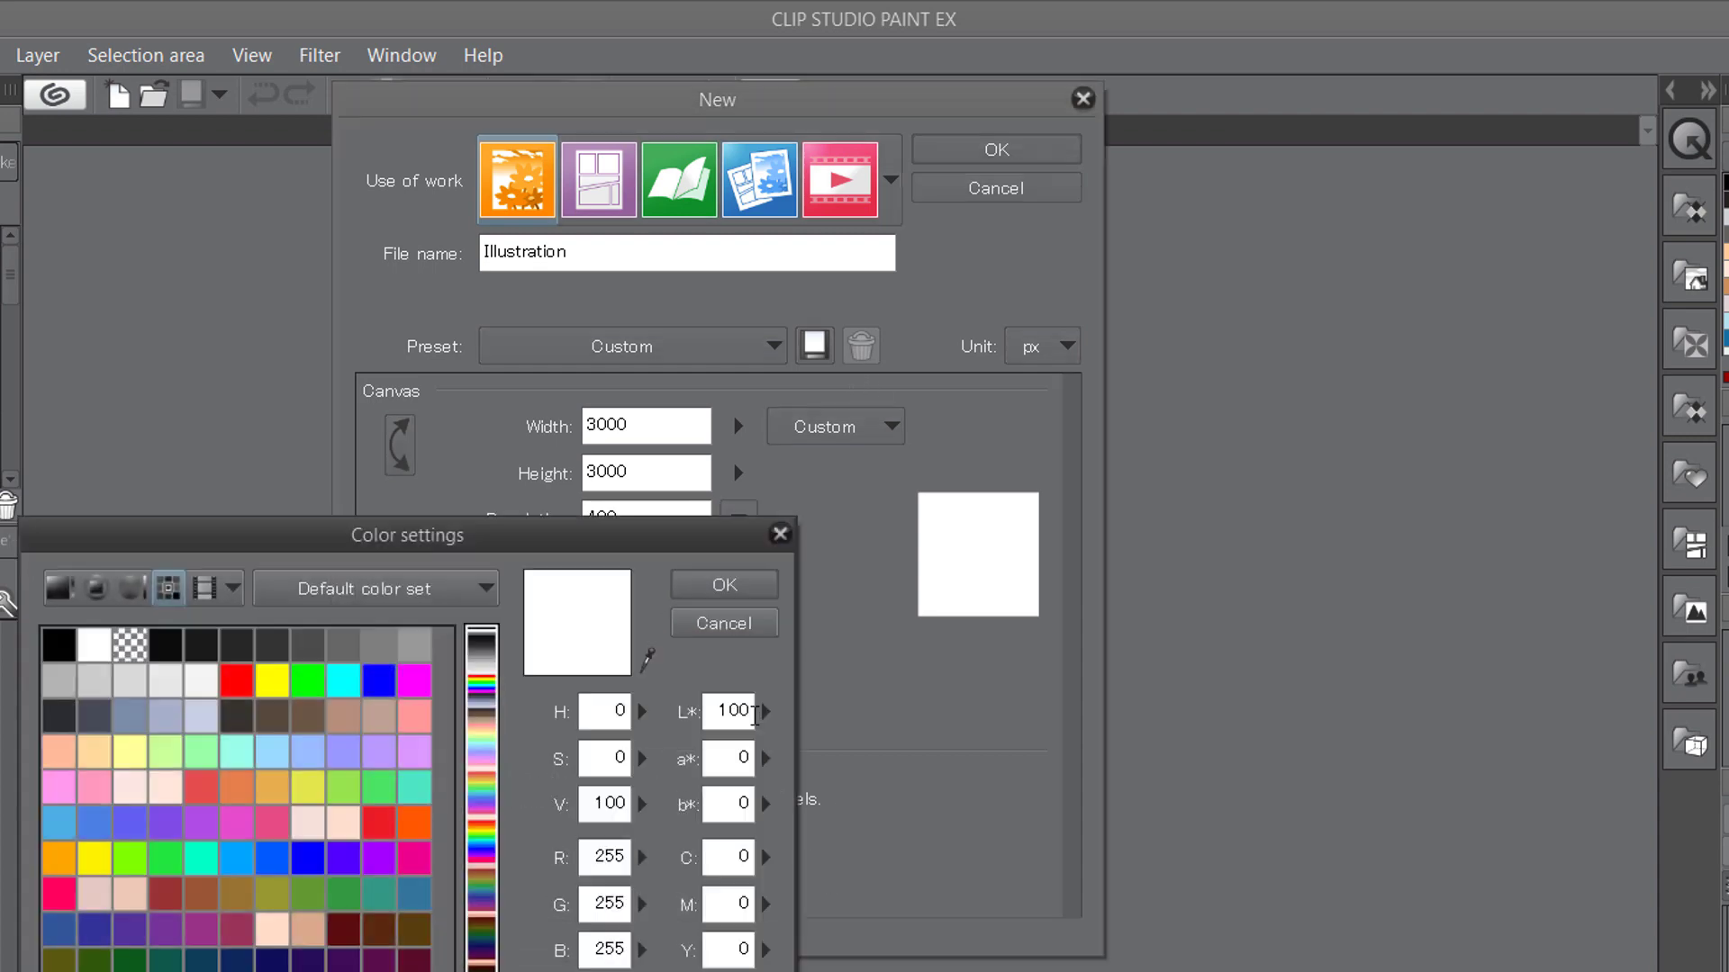
left_click_drag(631, 556, 1349, 188)
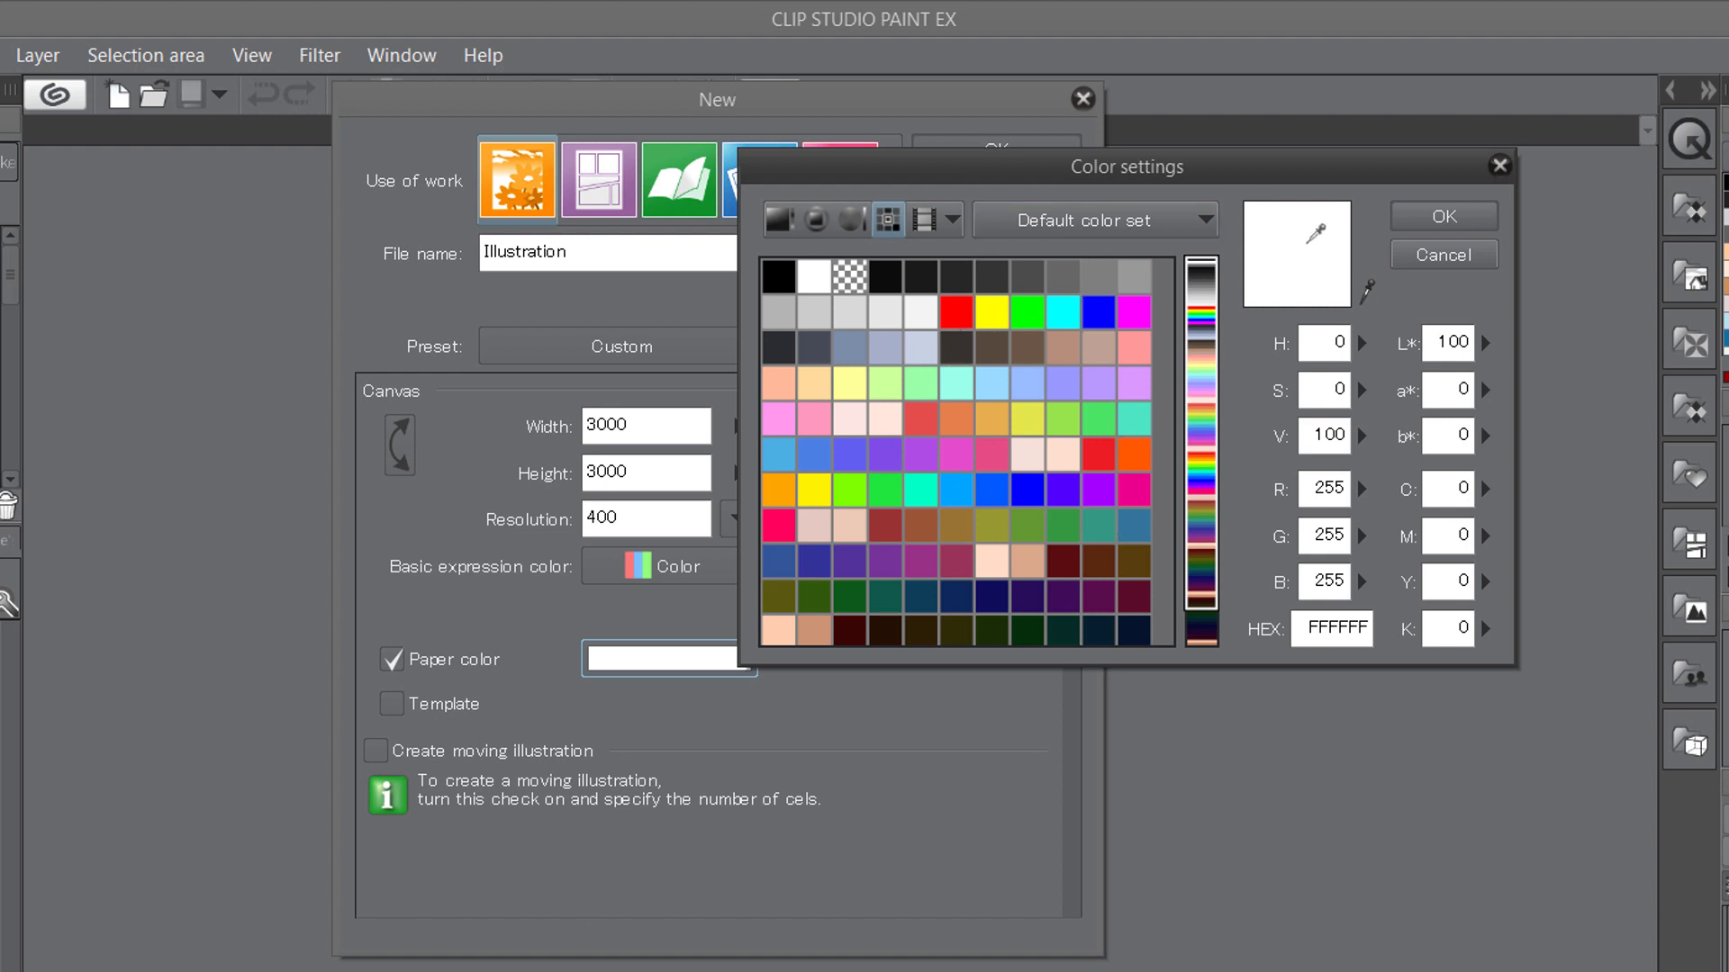
key("Return")
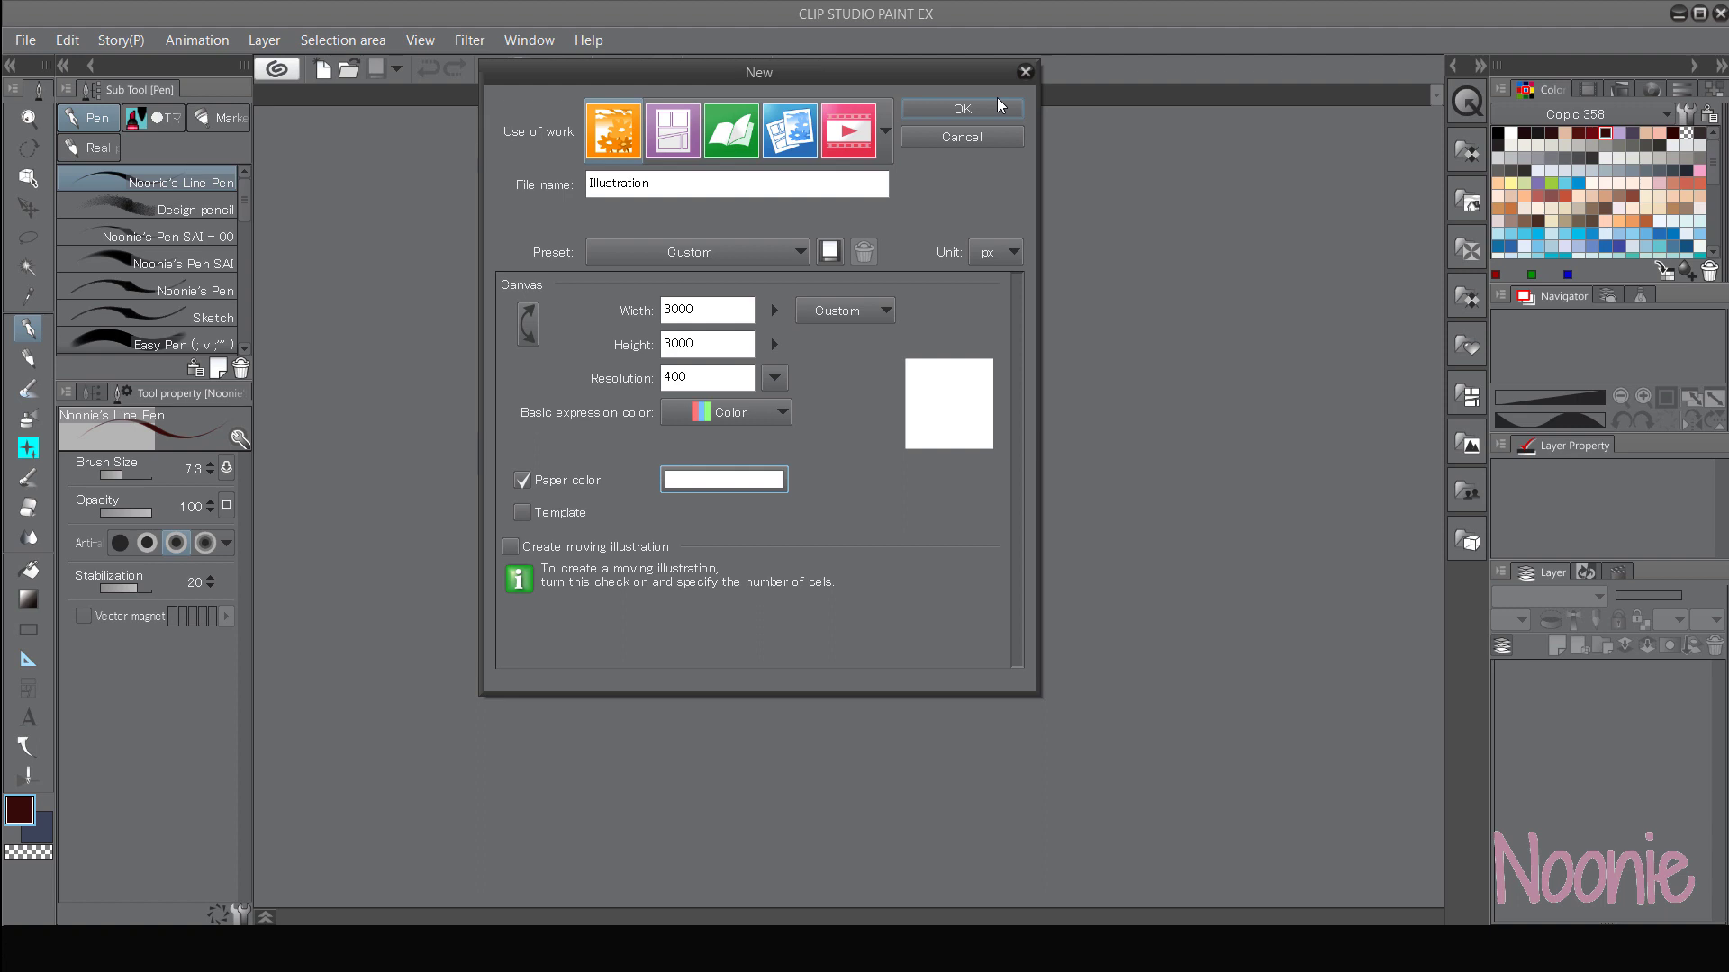
left_click(998, 108)
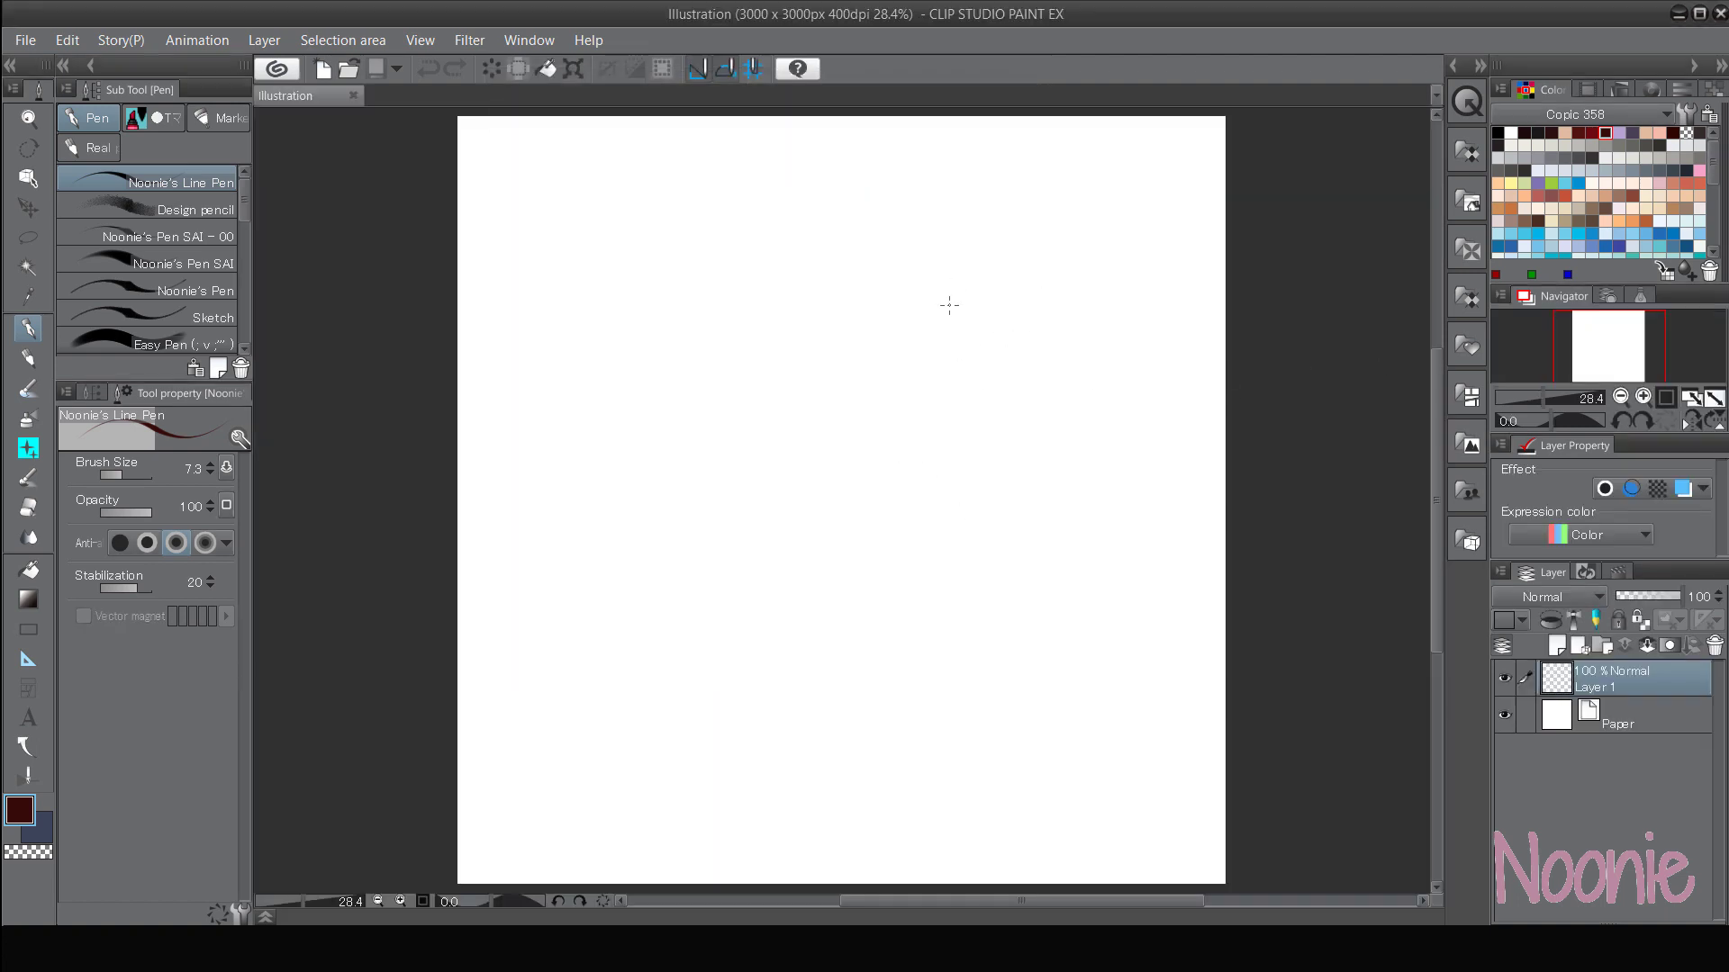
- Increase the brush size of Noonie's Line Pen to about 45.2
left_click_drag(825, 397, 826, 393)
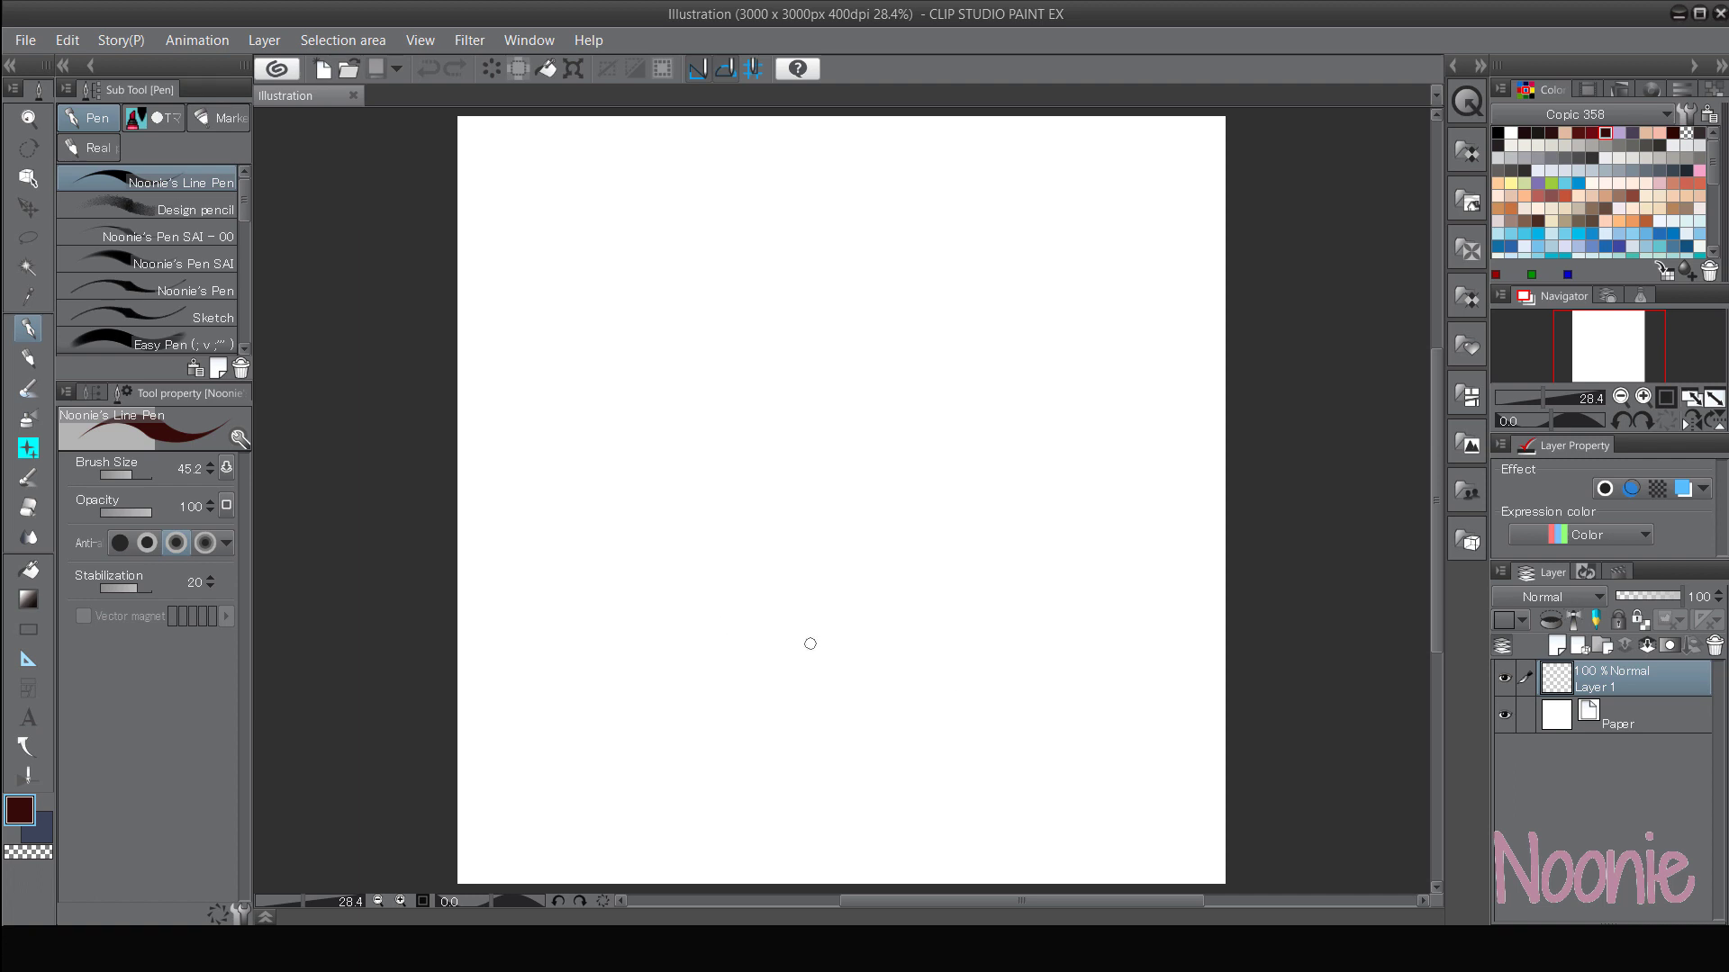
mouse_move(245, 199)
left_mouse_down()
mouse_move(247, 331)
mouse_move(246, 181)
left_mouse_up()
mouse_move(246, 196)
left_mouse_down()
mouse_move(251, 340)
mouse_move(249, 146)
left_mouse_up()
mouse_move(245, 193)
left_mouse_down()
mouse_move(245, 324)
mouse_move(237, 158)
left_mouse_up()
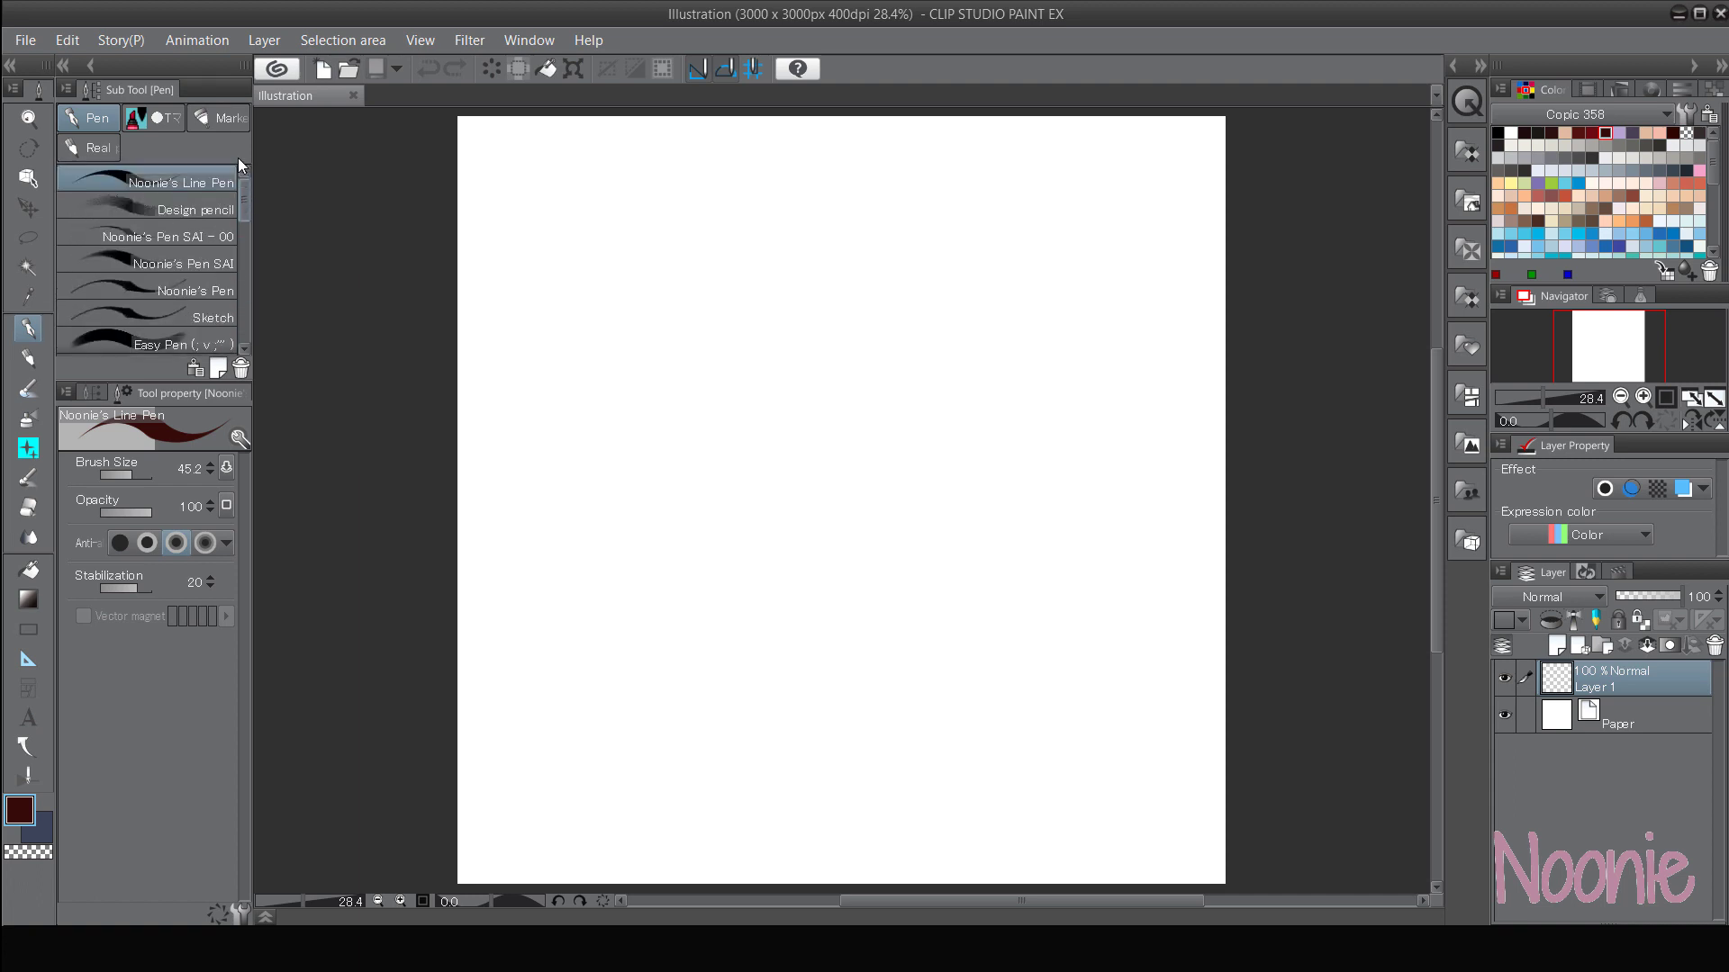
- Look through the pen brushes one by one from Design pencil onward and choose the Sketch brush
left_click(220, 209)
left_click(221, 235)
left_click(225, 265)
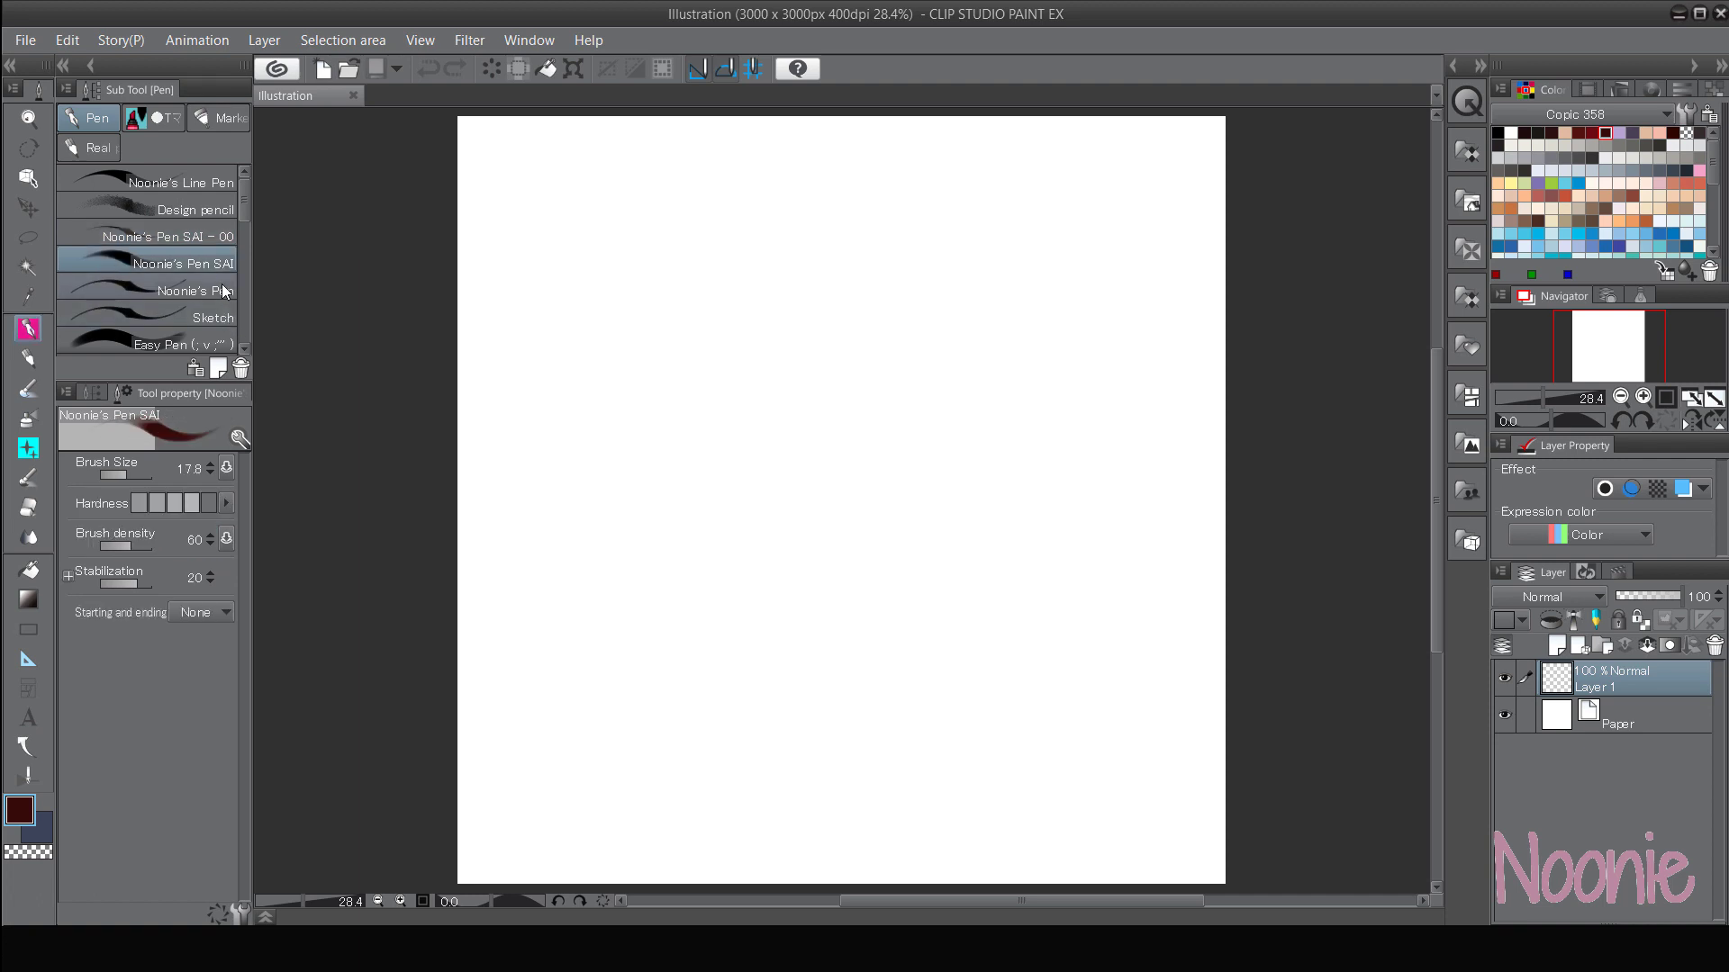
left_click(223, 291)
left_click(225, 318)
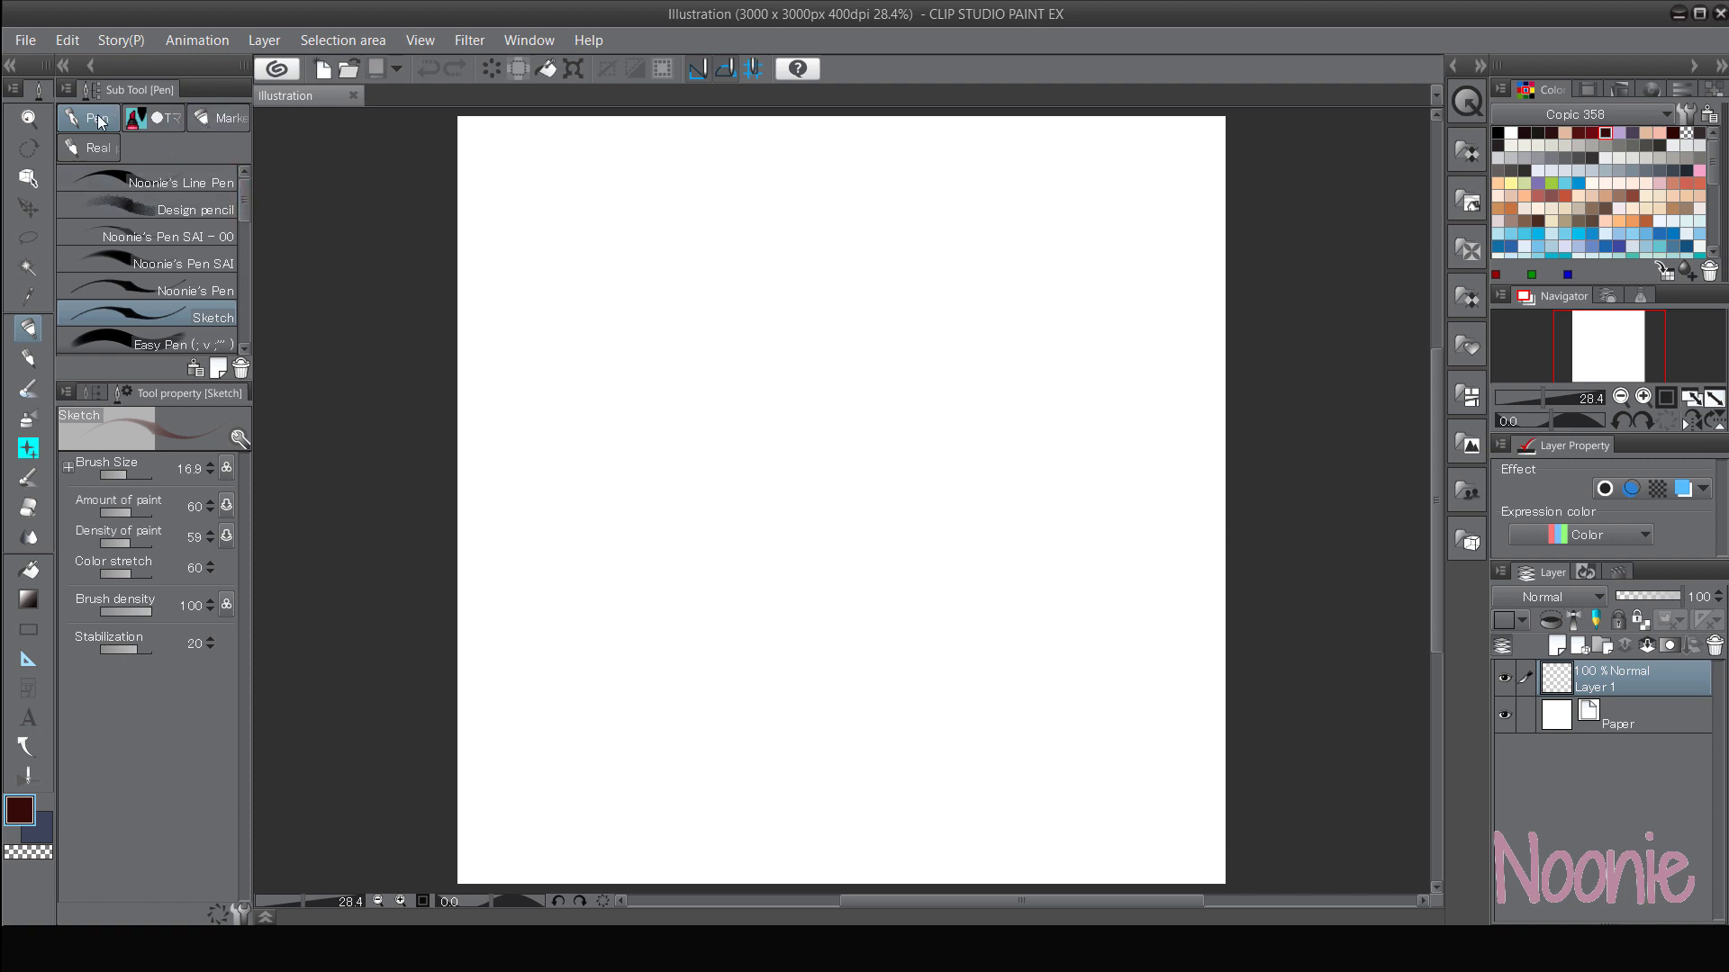
left_click_drag(243, 200, 244, 306)
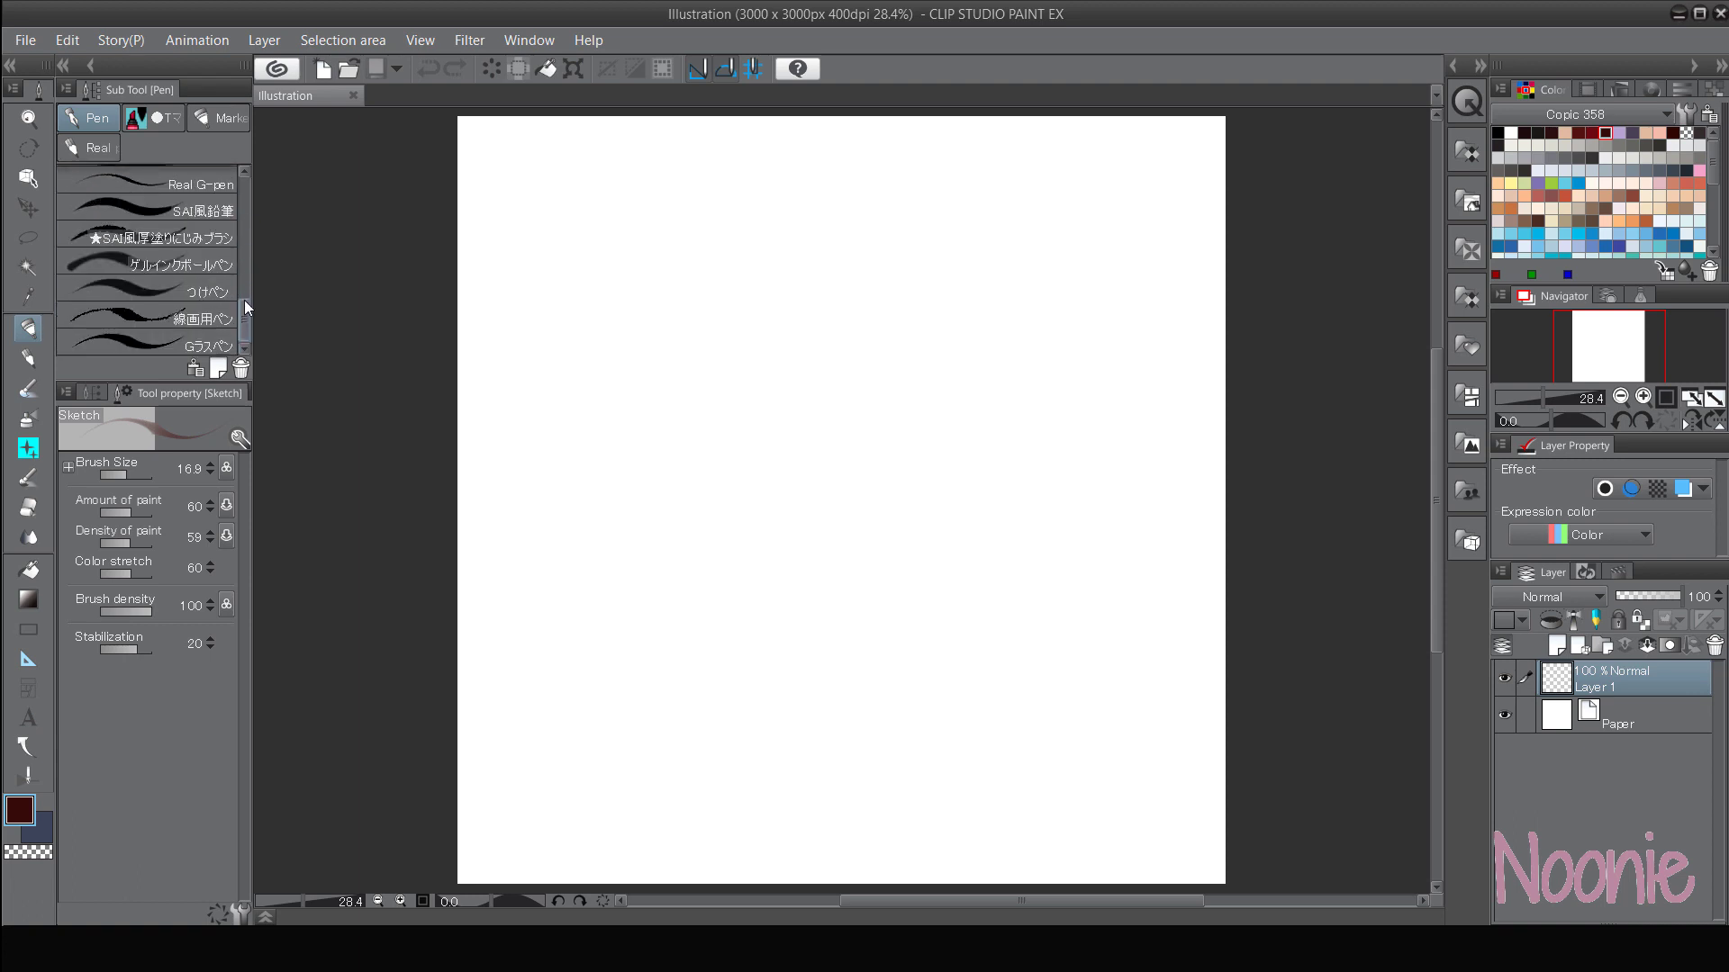
scroll(223, 241, "up", 5)
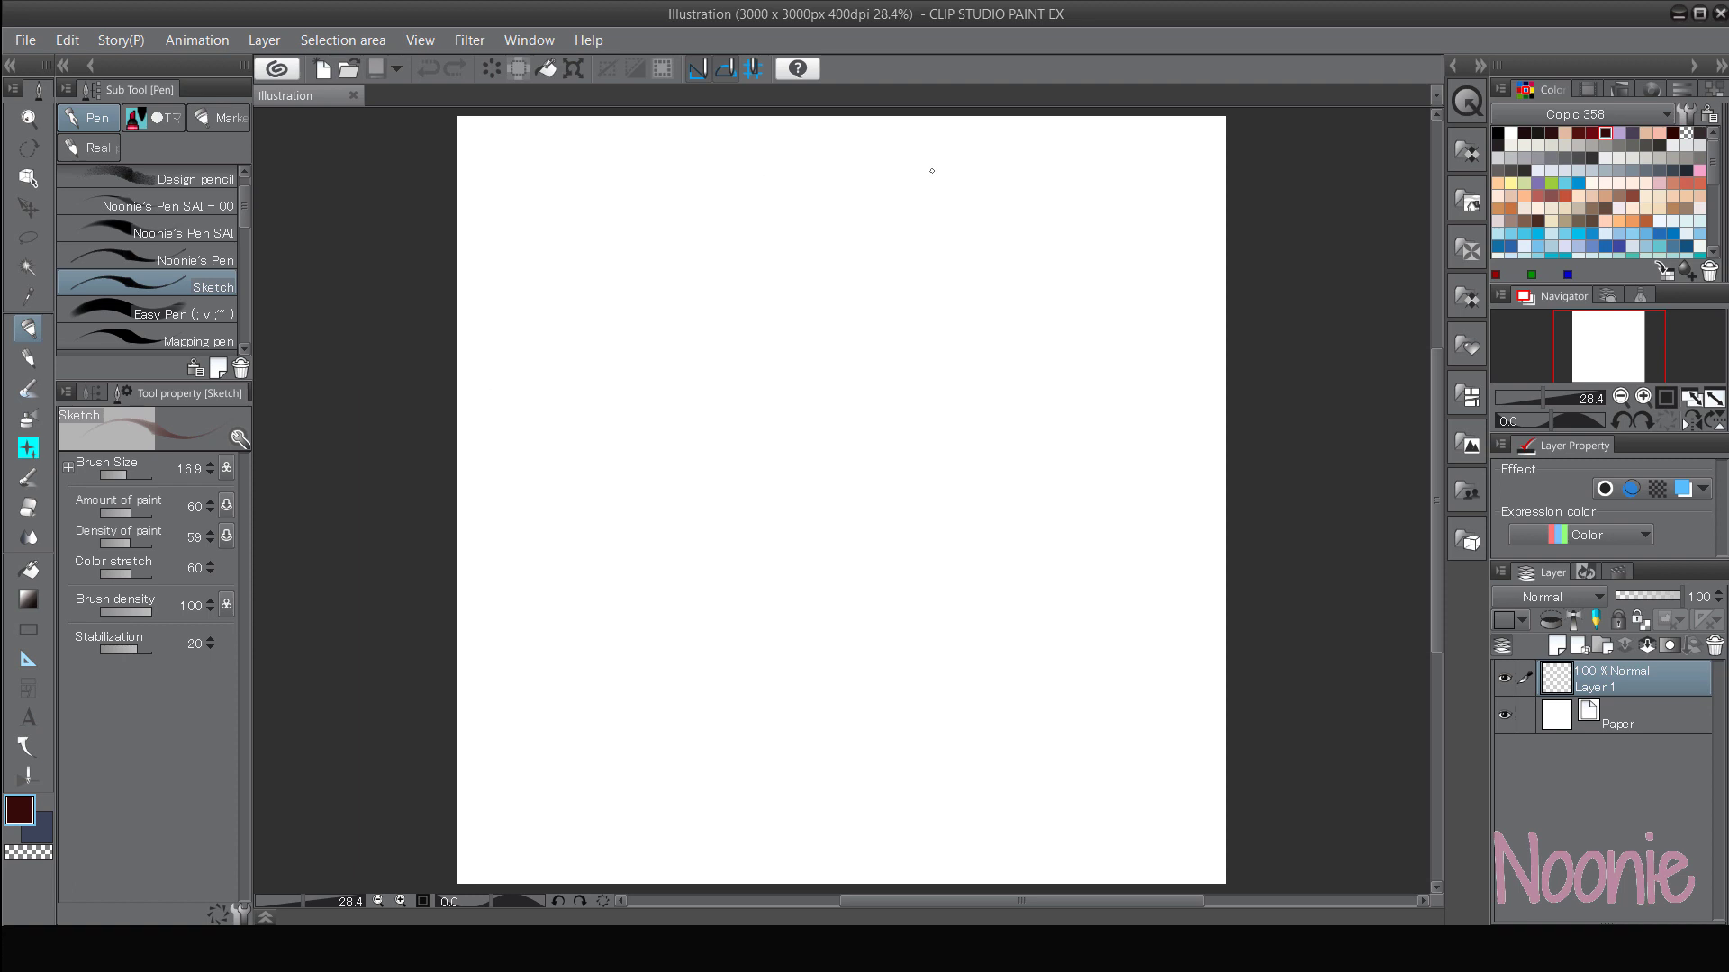
- Try out the Sketch brush with round loops and slanted ellipses on the canvas, undoing every test stroke
mouse_move(932, 171)
left_mouse_down()
mouse_move(793, 276)
mouse_move(766, 378)
mouse_move(810, 307)
mouse_move(887, 423)
mouse_move(851, 450)
left_mouse_up()
key("ctrl+z")
left_click_drag(822, 308, 855, 329)
key("ctrl+z")
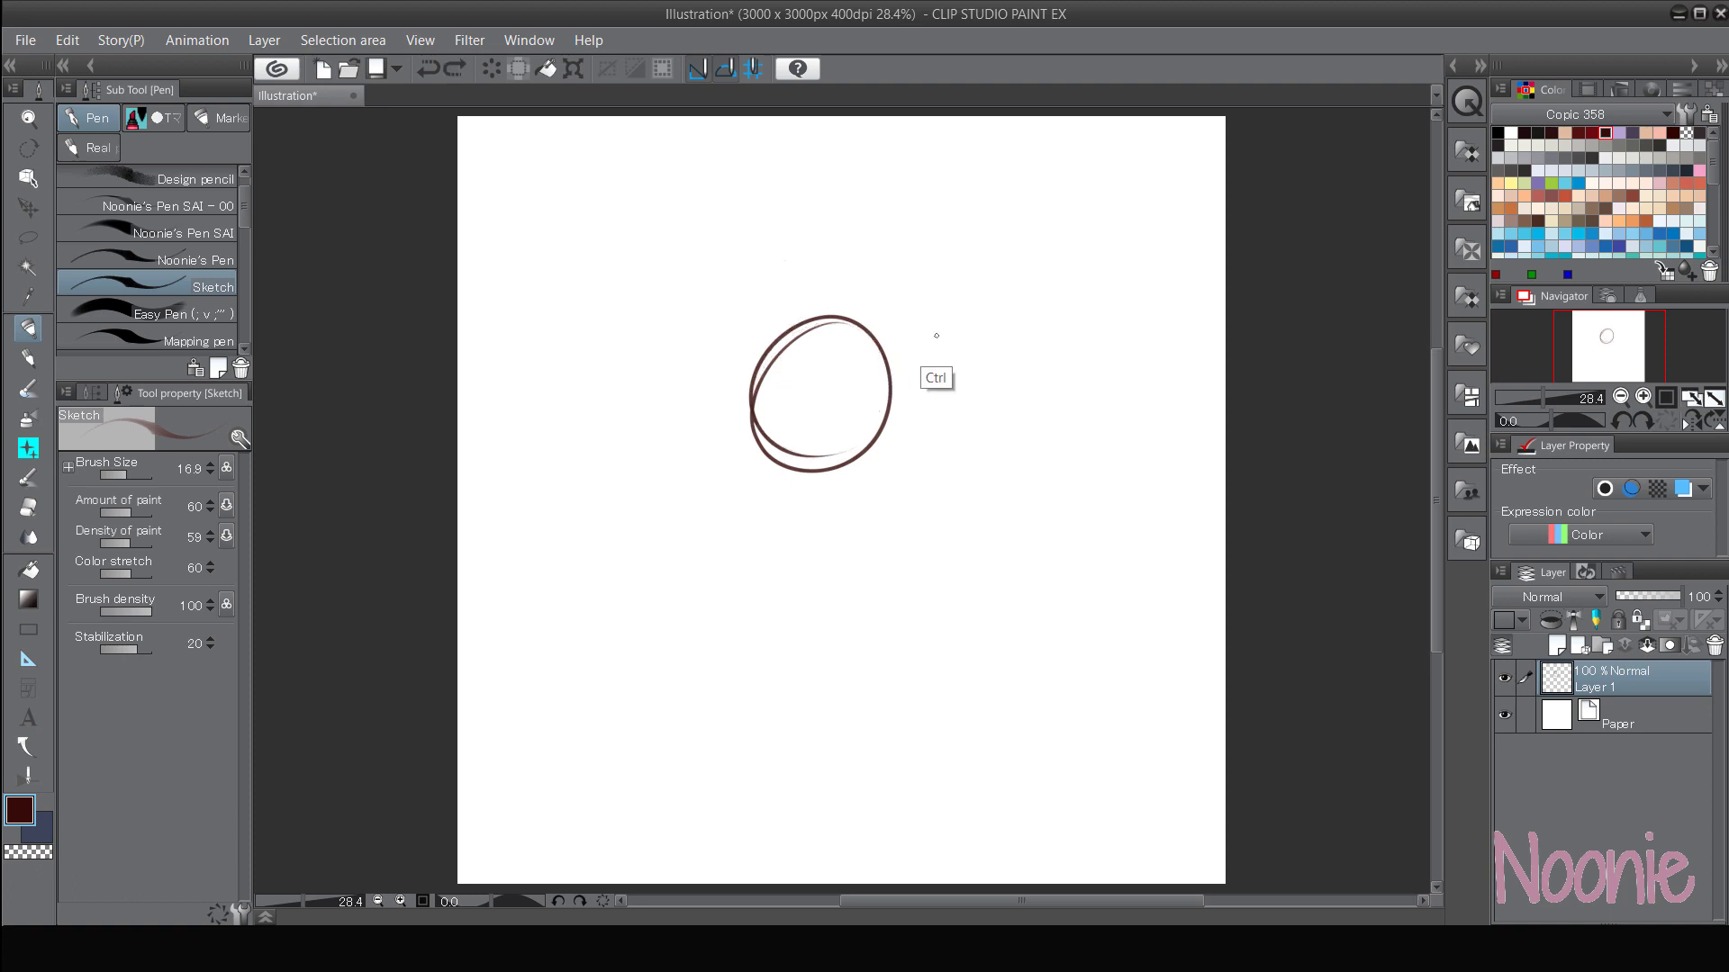
key("ctrl+z")
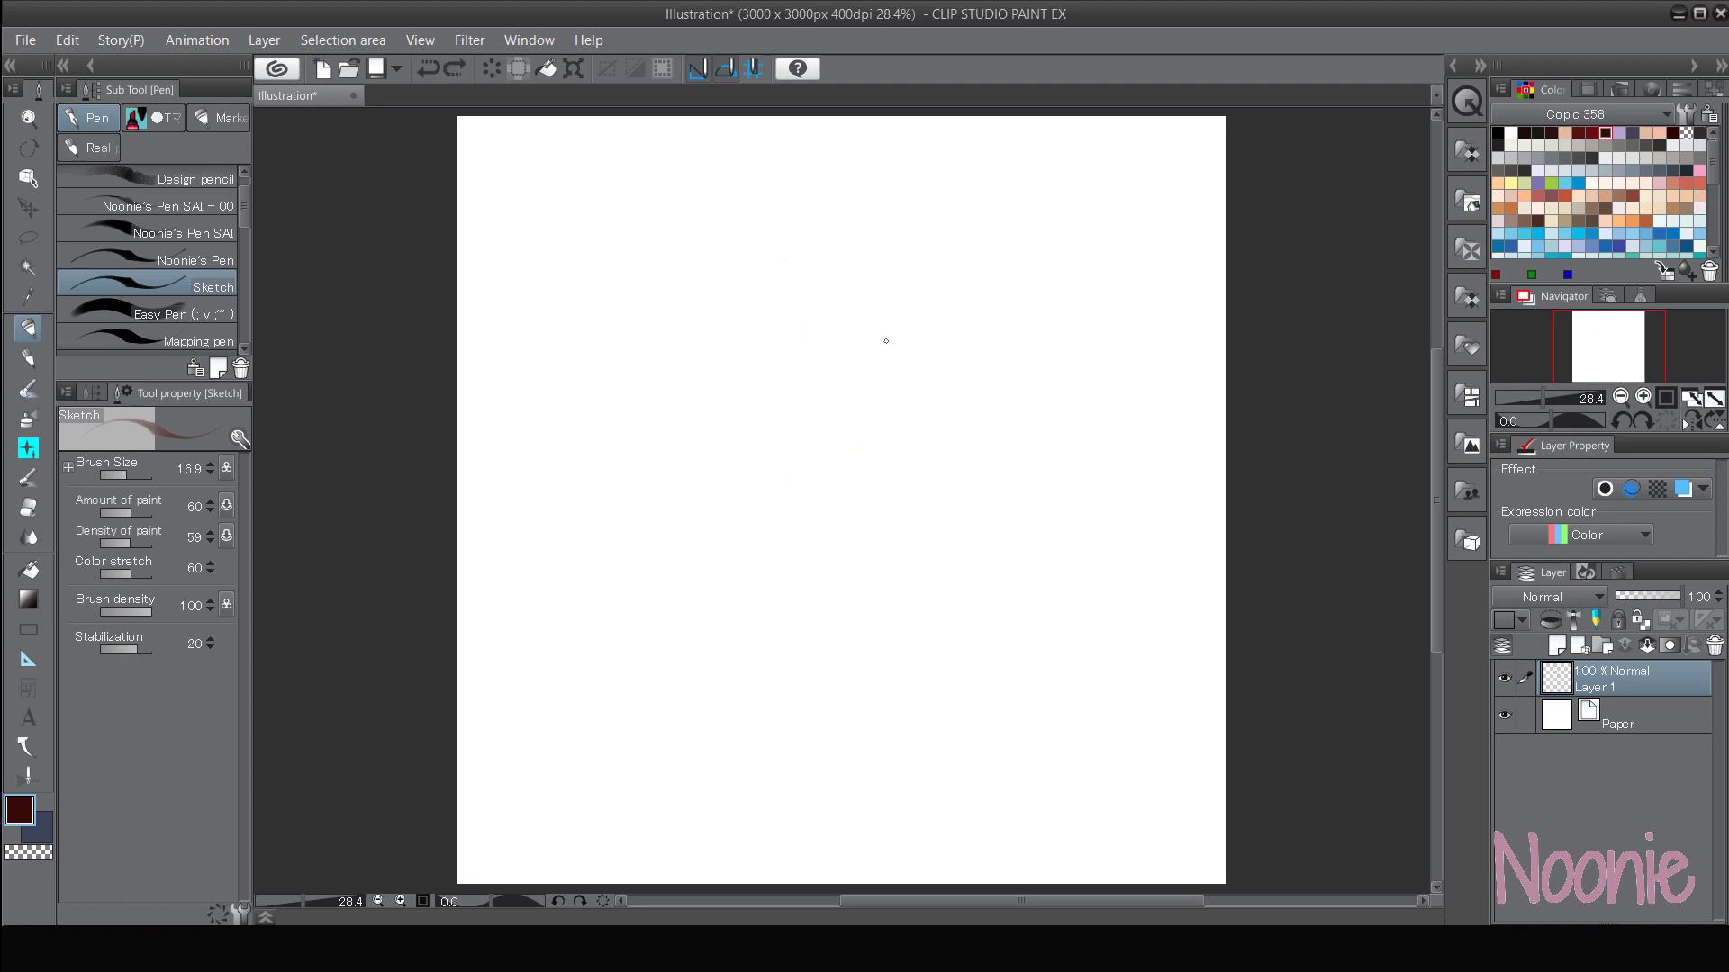
left_click_drag(735, 271, 692, 529)
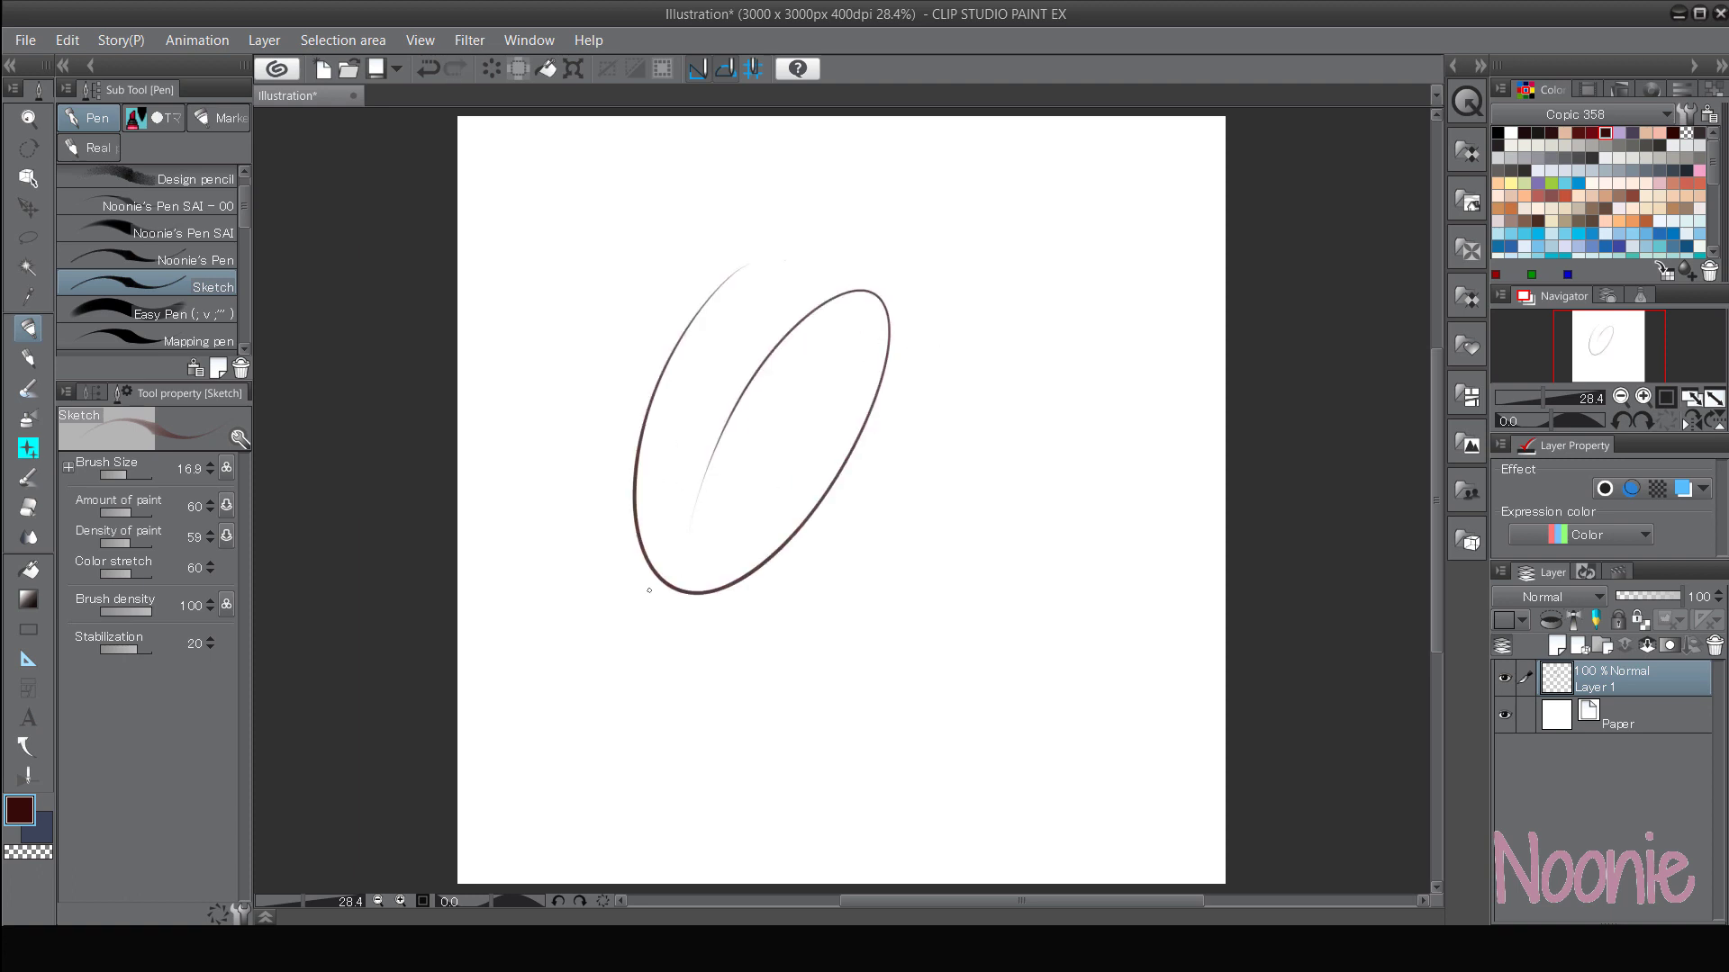
mouse_move(649, 591)
left_mouse_down()
mouse_move(914, 271)
mouse_move(838, 451)
left_mouse_up()
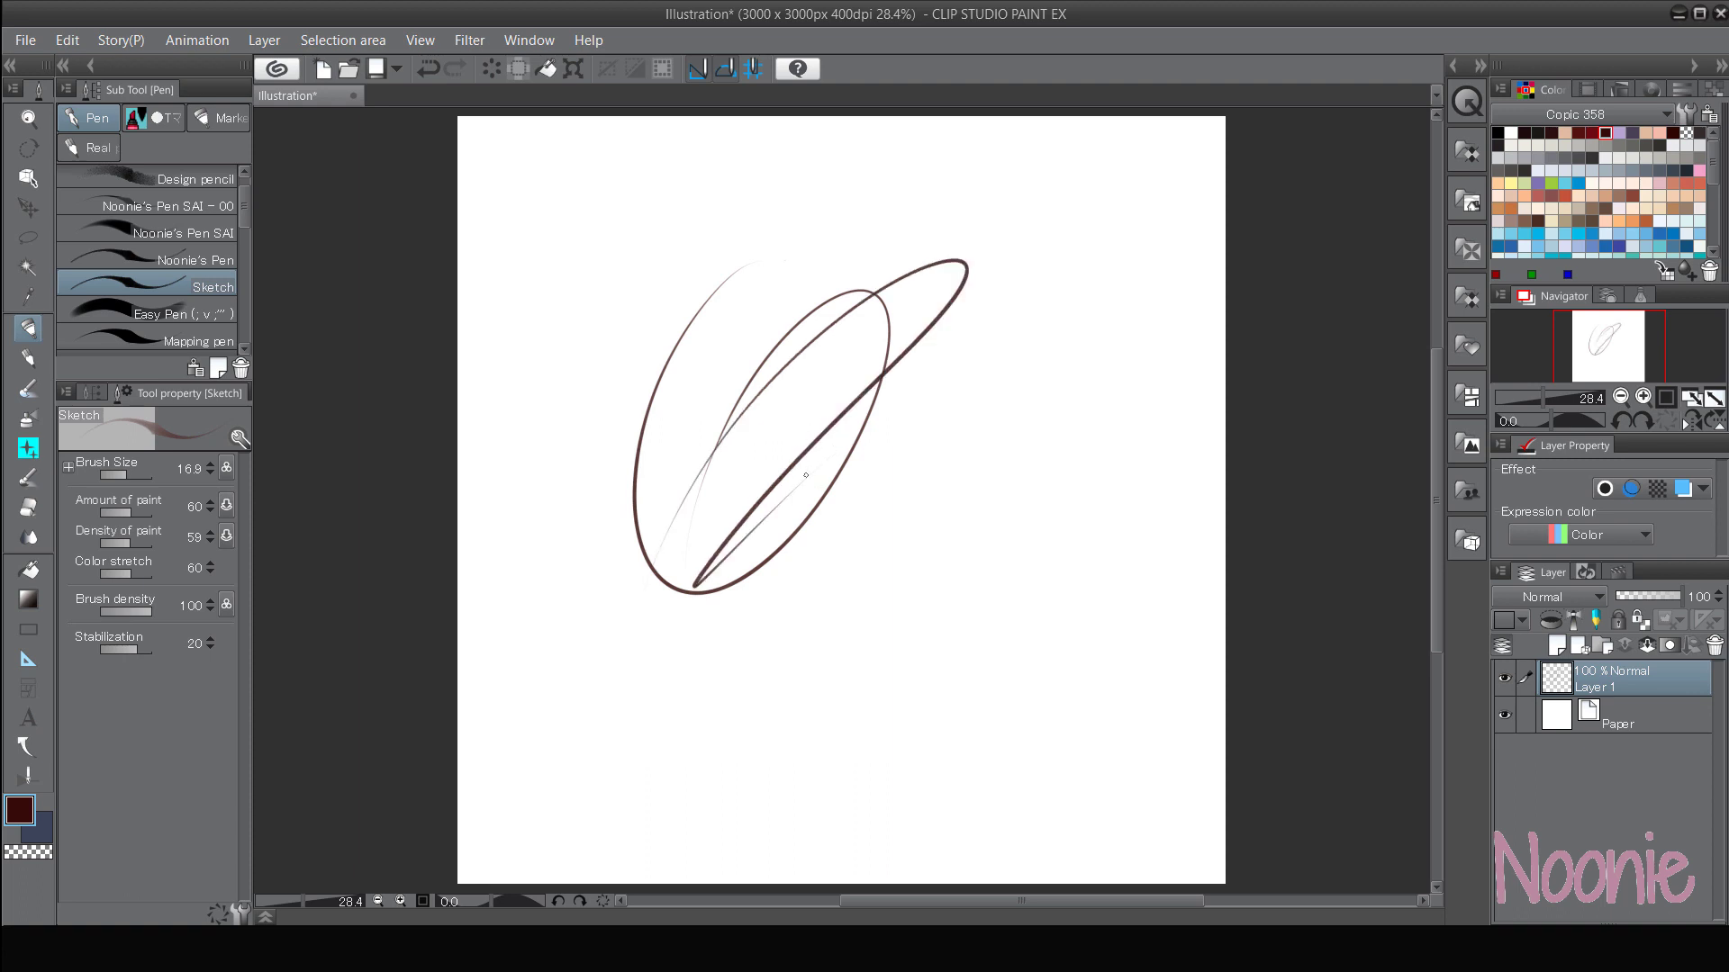
key("ctrl+z")
key("ctrl+z")
- Test the Sketch brush with tapered diagonal lines across the canvas and undo them
mouse_move(630, 544)
left_mouse_down()
mouse_move(1022, 241)
mouse_move(1035, 277)
left_mouse_up()
key("ctrl+z")
key("ctrl+z")
left_click_drag(641, 516, 911, 320)
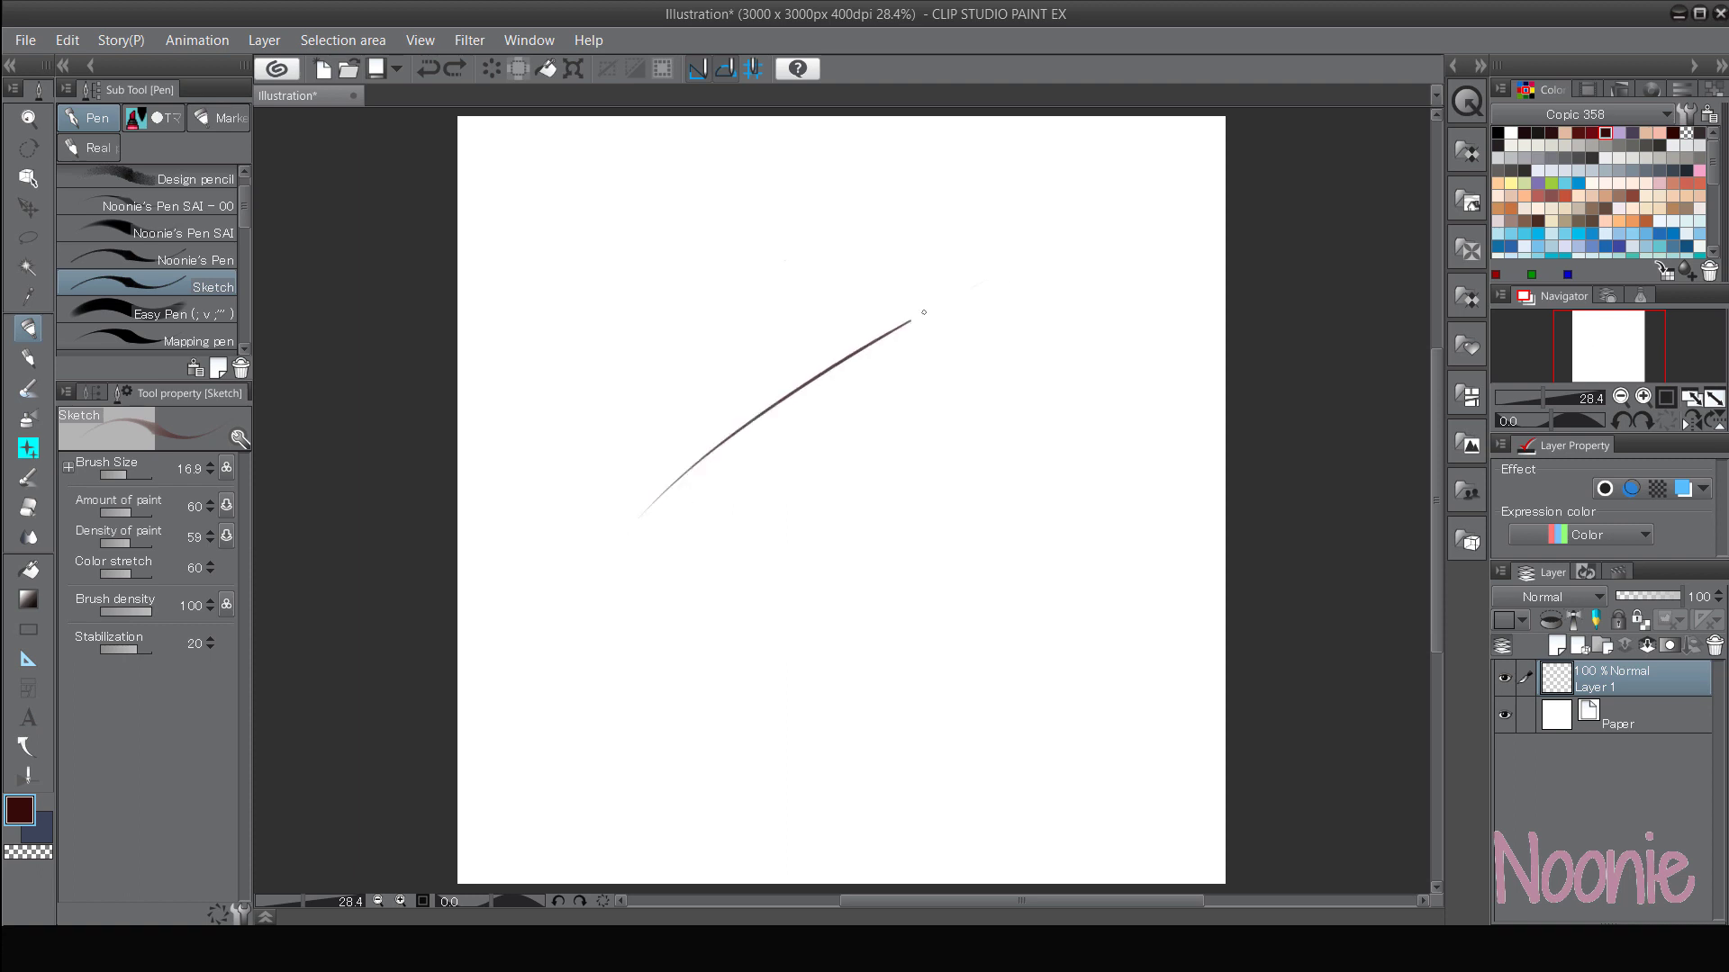
left_click_drag(676, 546, 887, 387)
key("ctrl+z")
key("ctrl+z")
- Compare the tool properties of Noonie's Pen SAI - 00, Noonie's Pen SAI and Design pencil
left_click(197, 203)
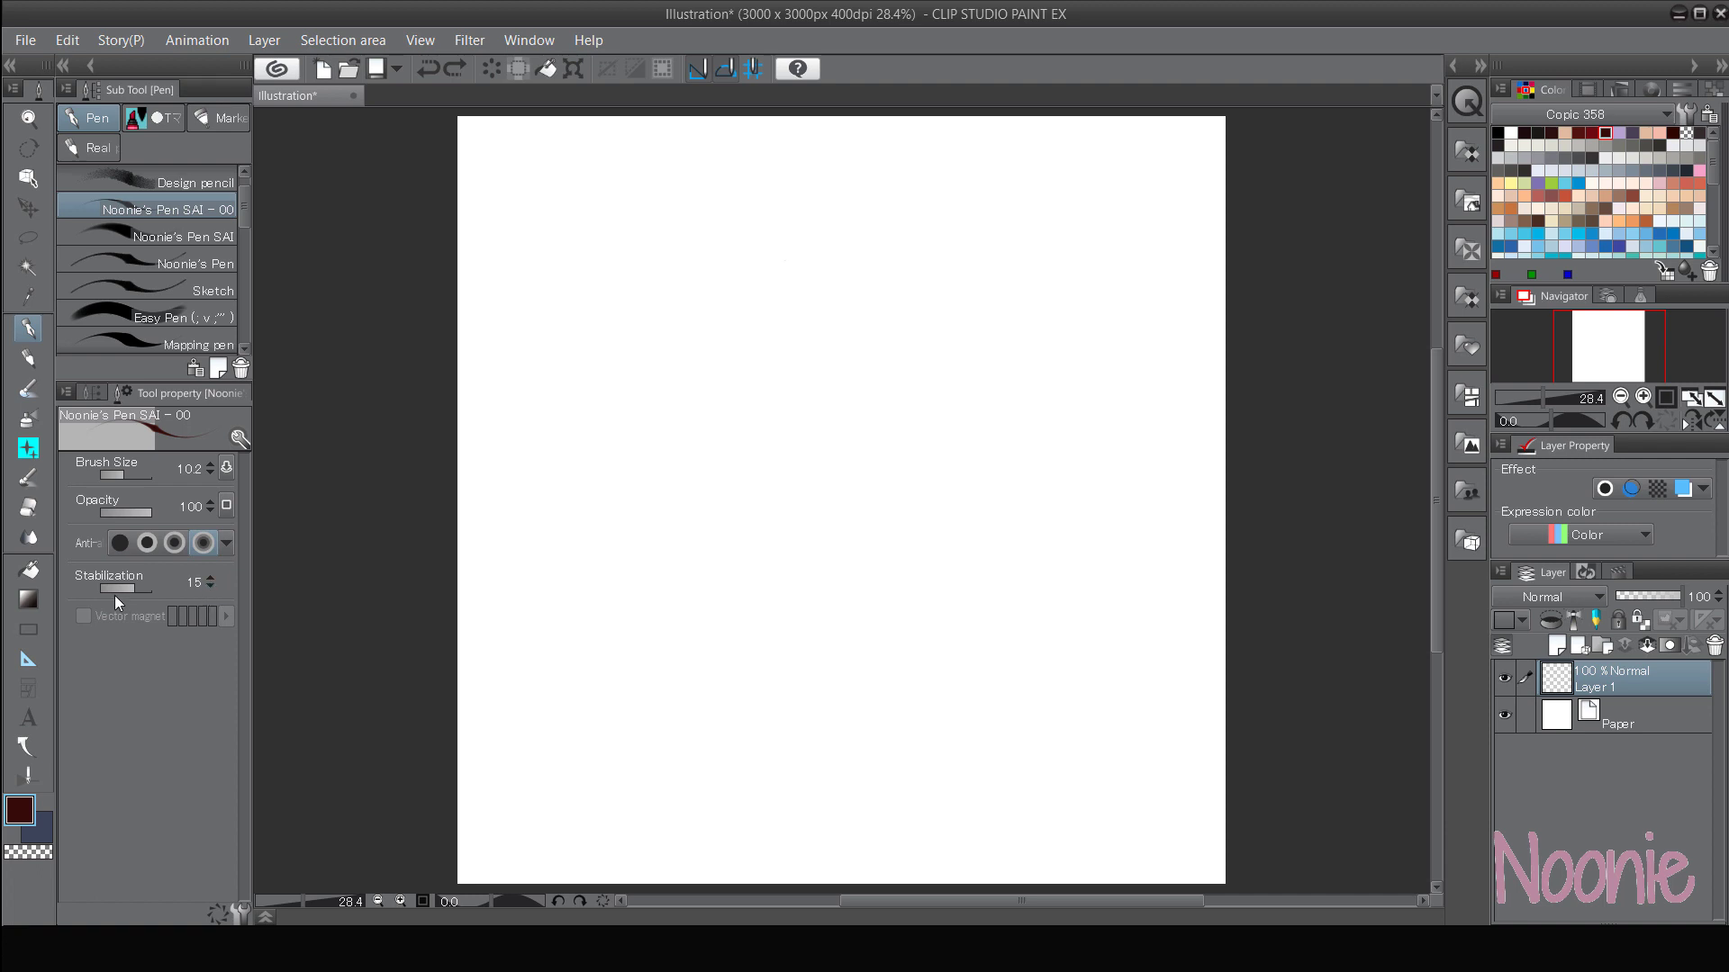
left_click(218, 238)
left_click(227, 185)
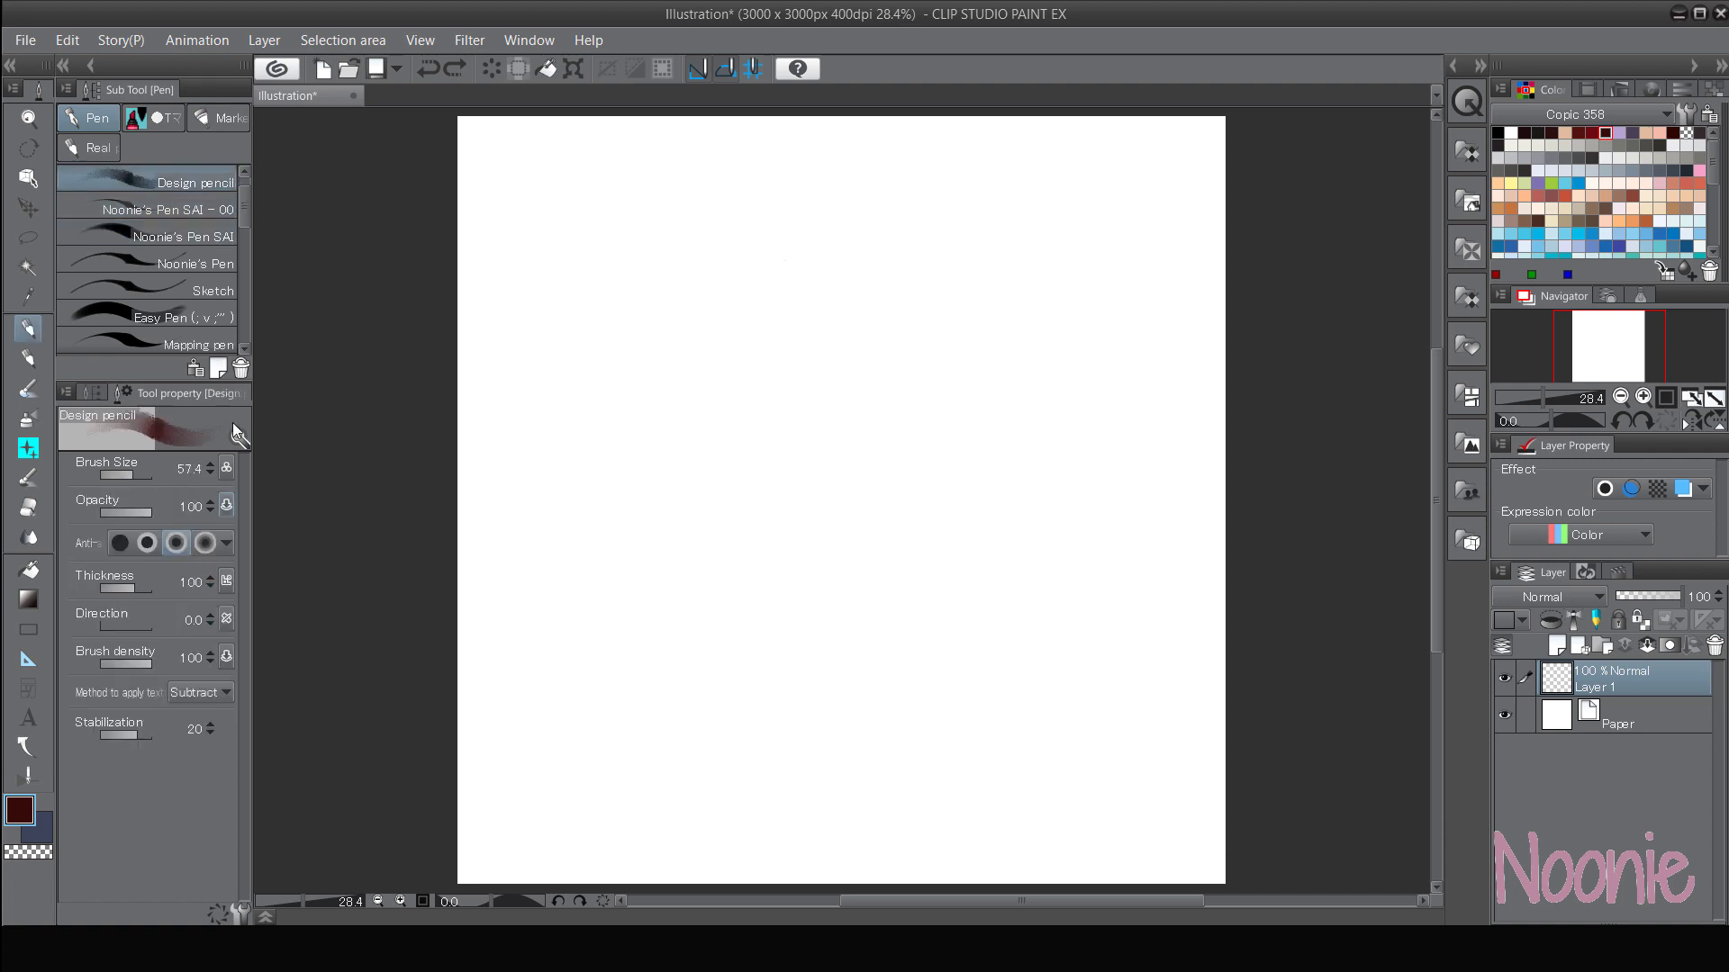
left_click(208, 207)
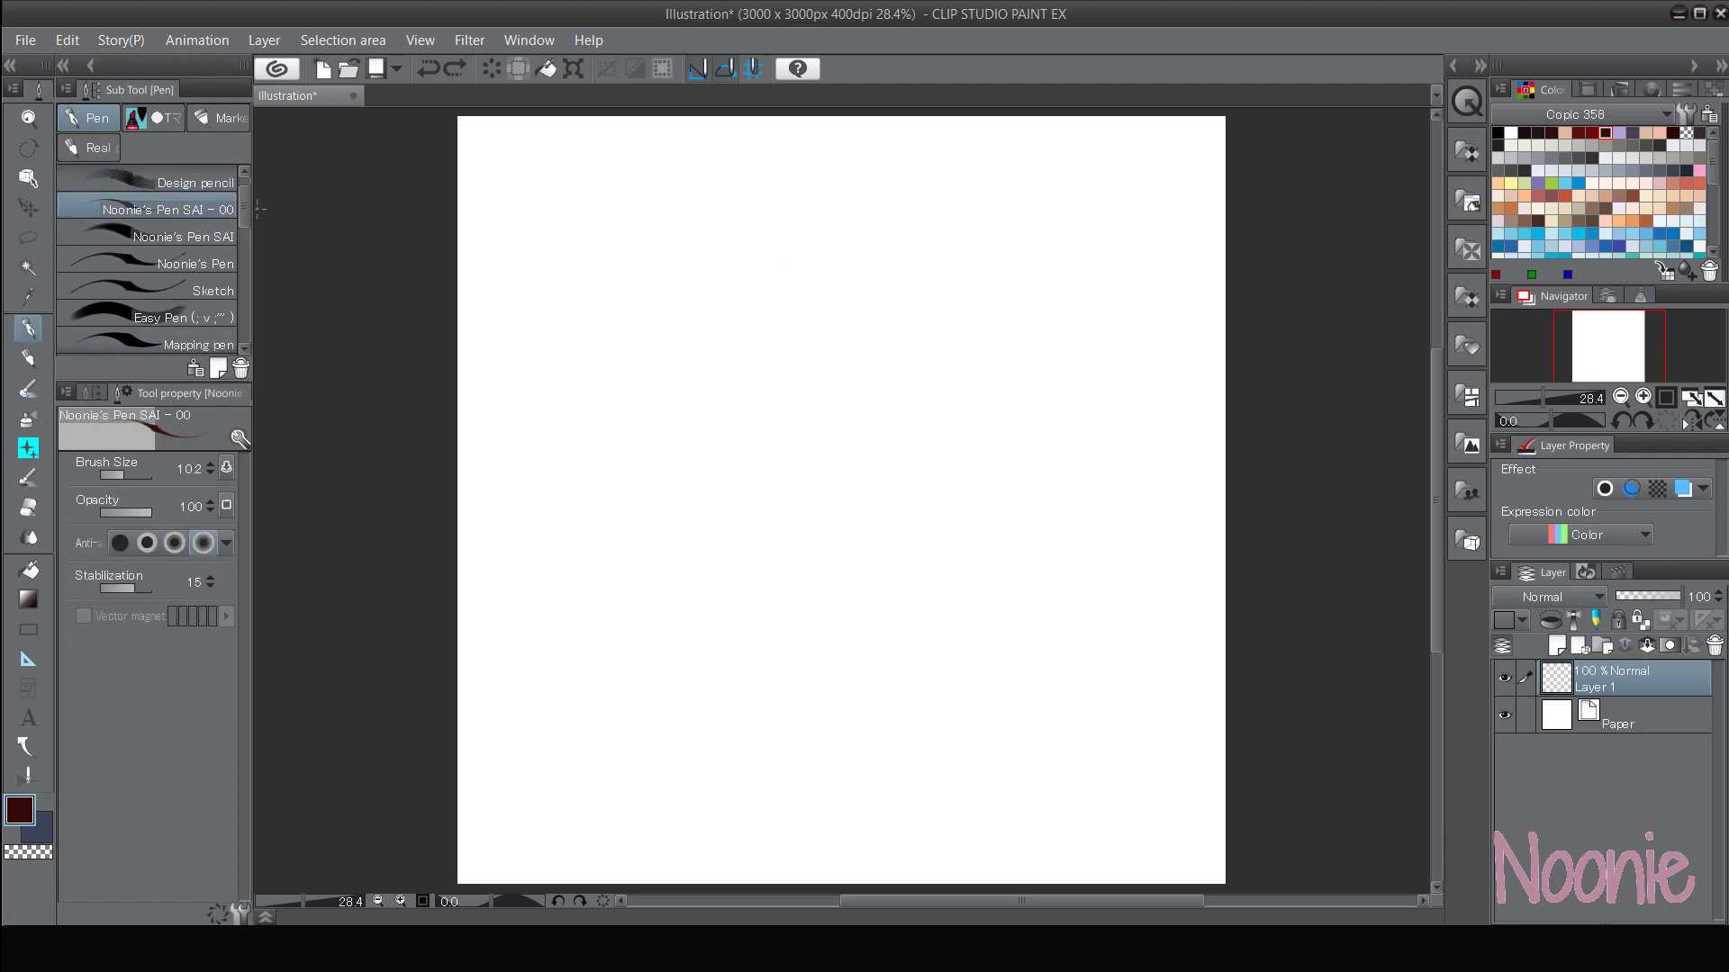
- Draw diagonal test strokes with Design pencil and Noonie's Pen SAI - 00 for comparison, and undo them all
left_click(214, 184)
left_click_drag(652, 466, 945, 250)
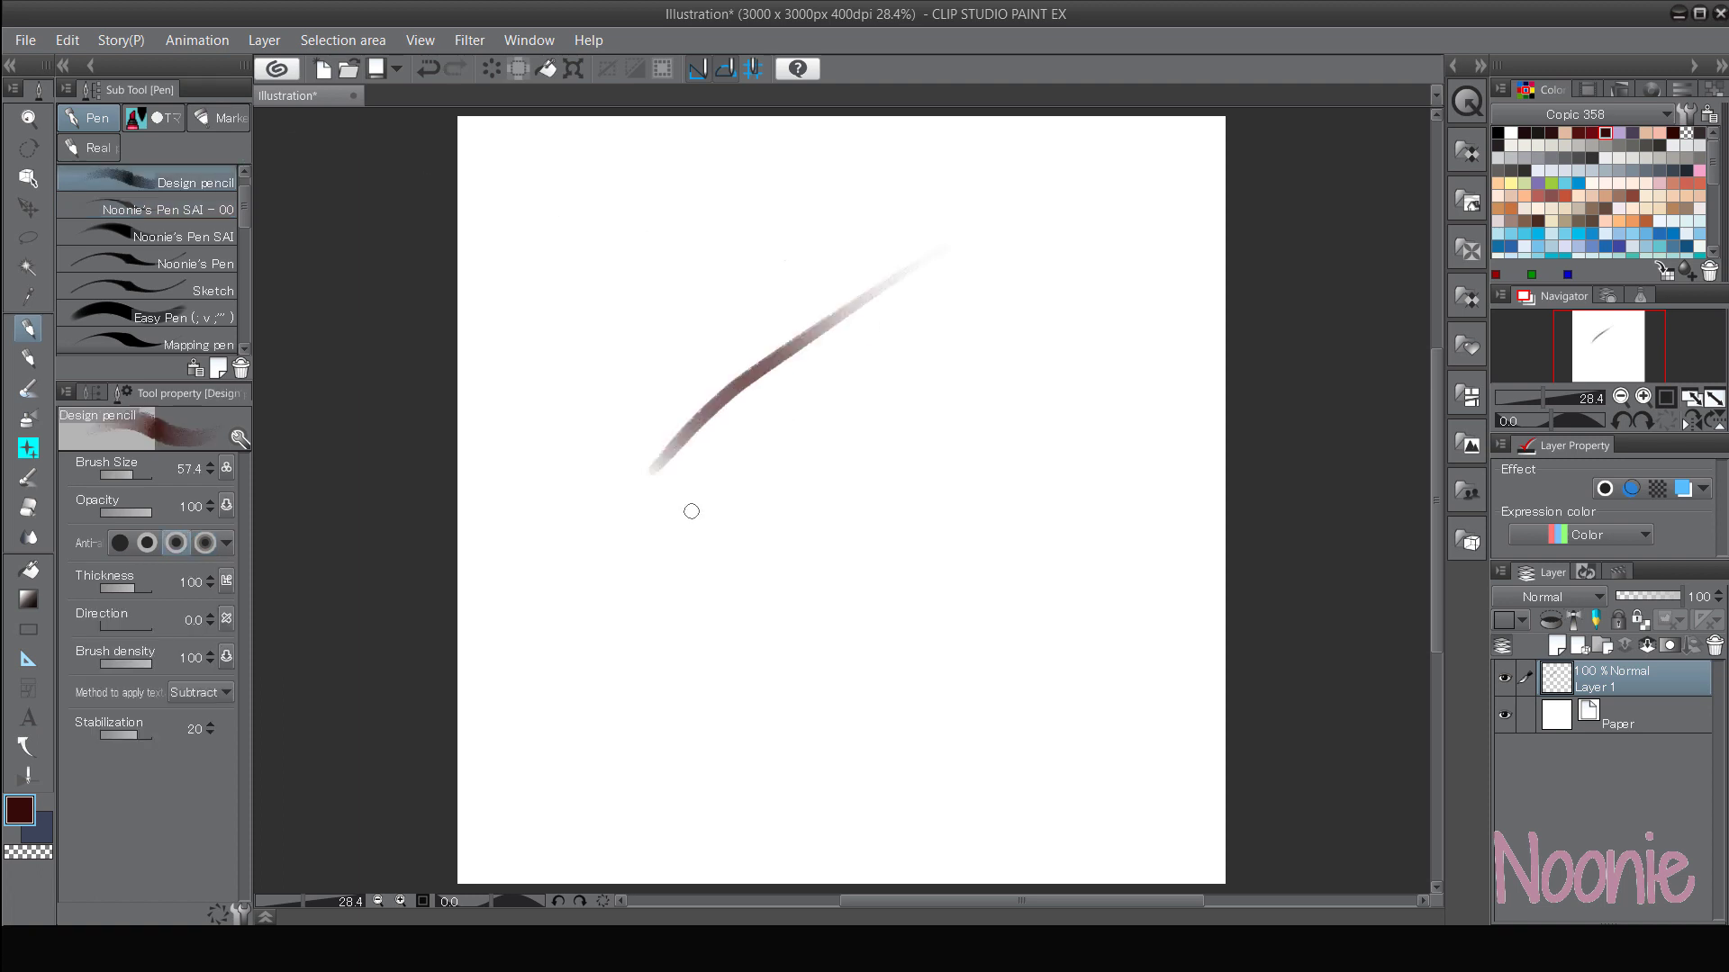
left_click(209, 209)
left_click_drag(683, 509, 990, 302)
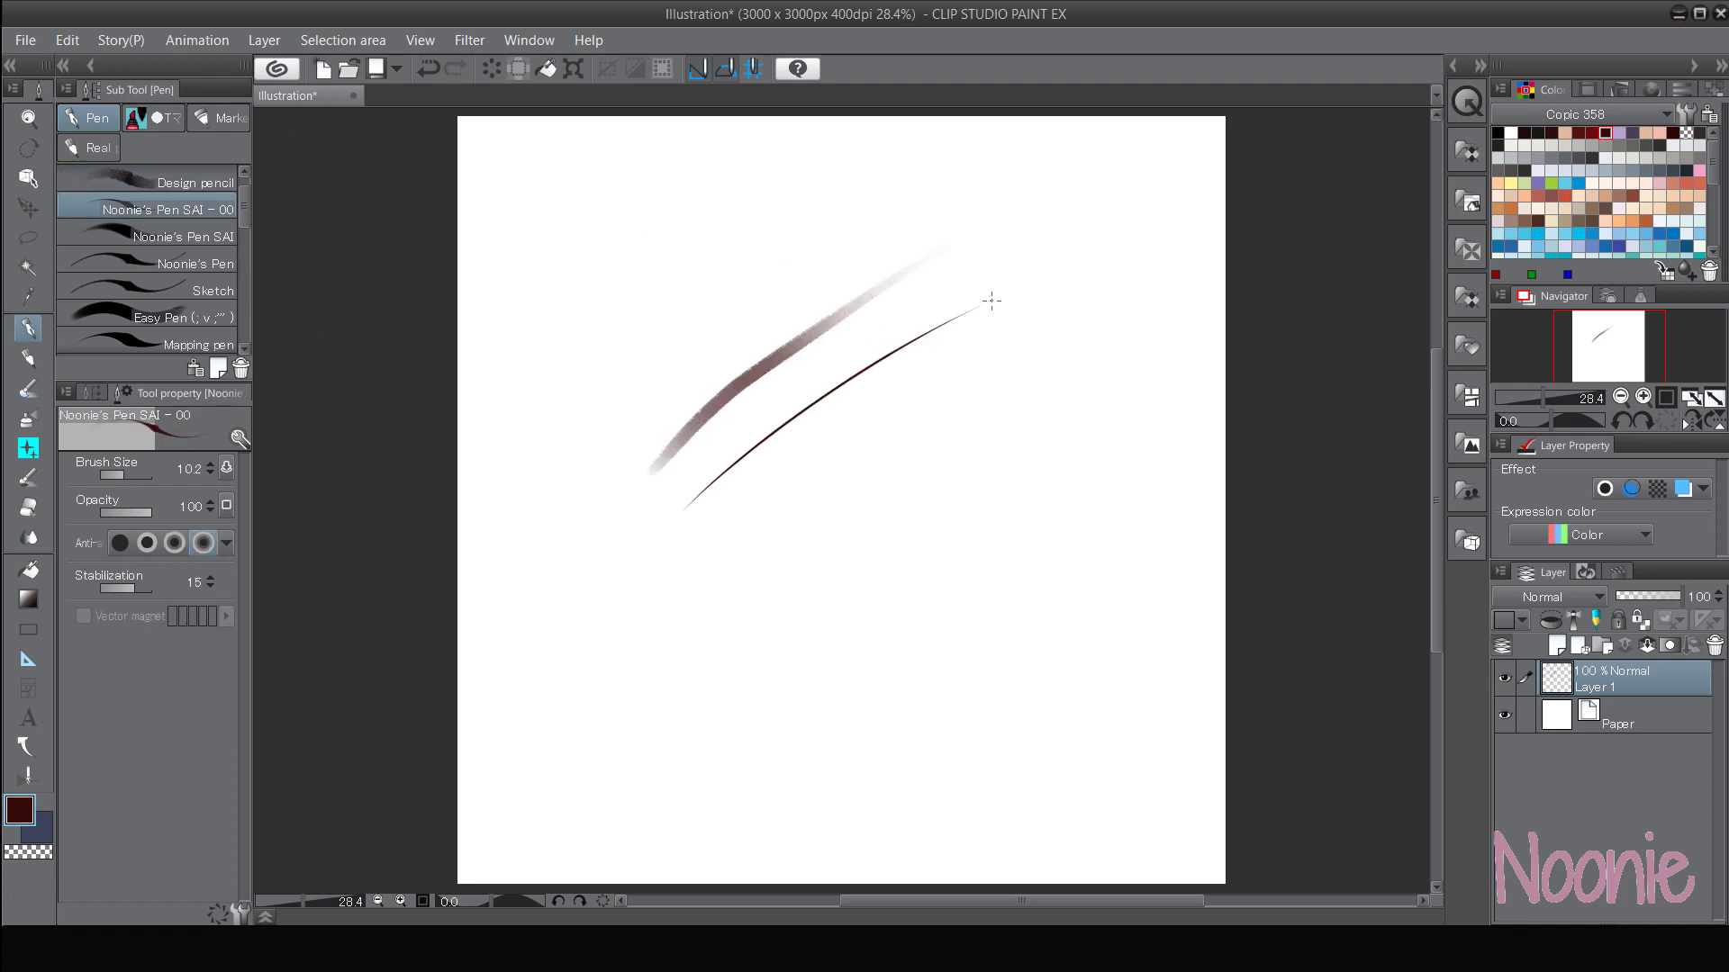
left_click_drag(712, 515, 1004, 355)
key("ctrl+z")
key("ctrl+z")
key("ctrl+z")
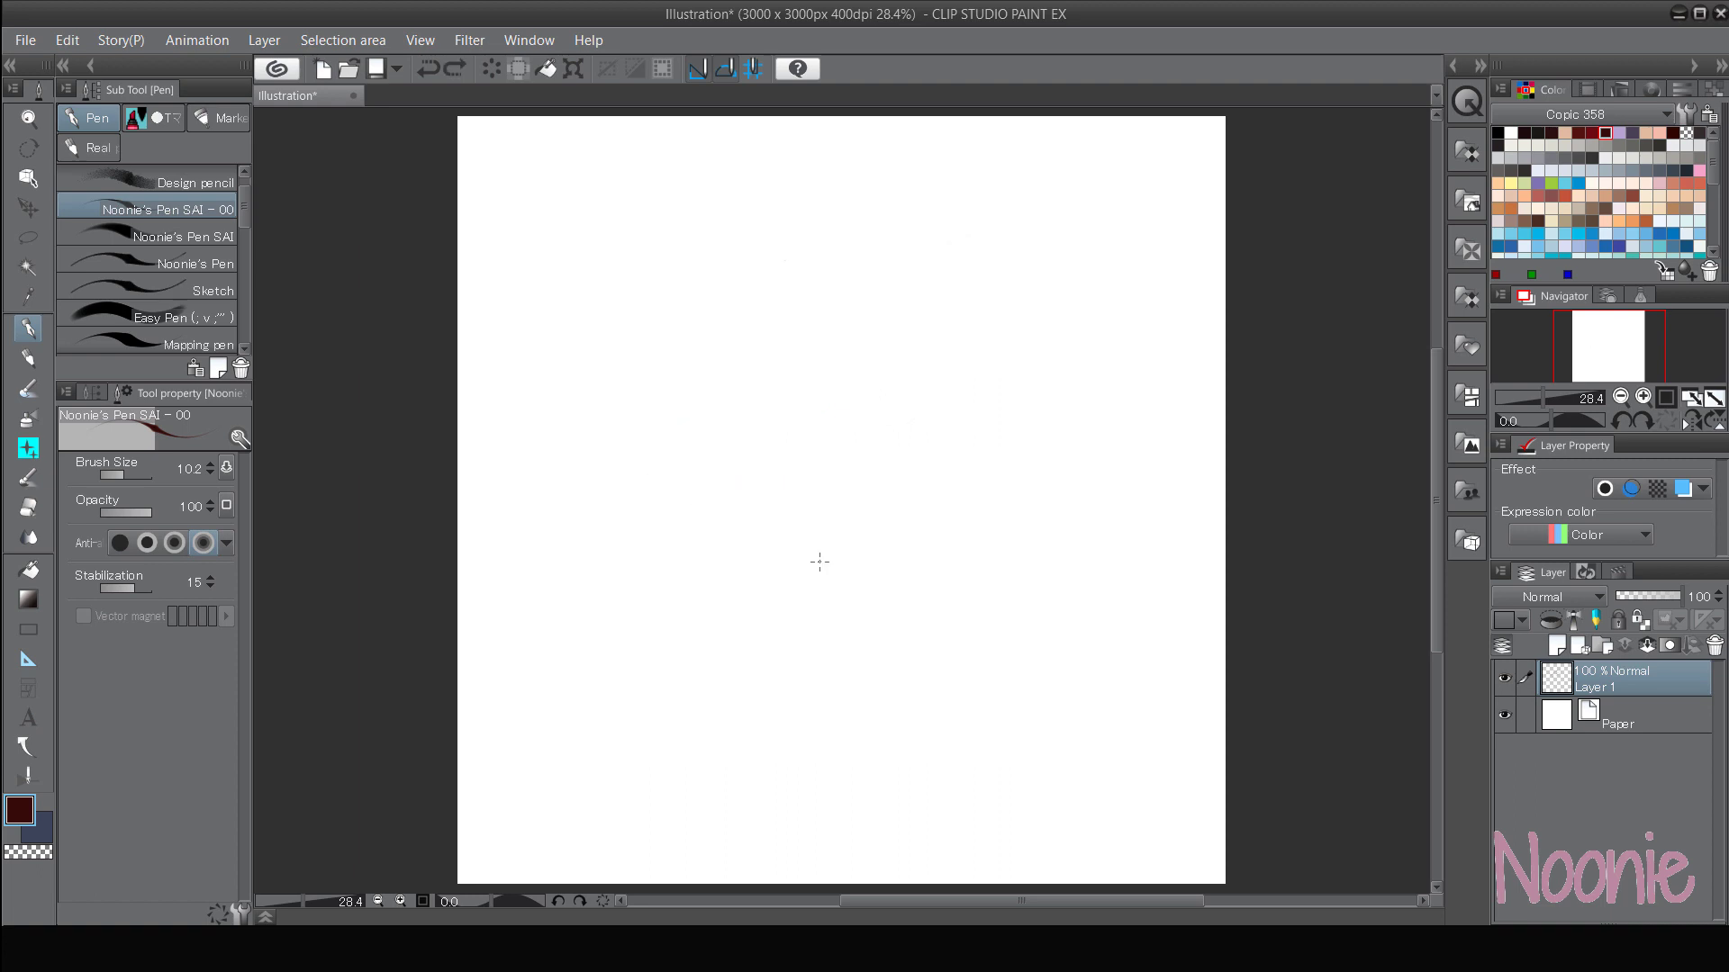
- Look through the brushes offered by the Pencil, Brush and Decoration tools
left_click(34, 358)
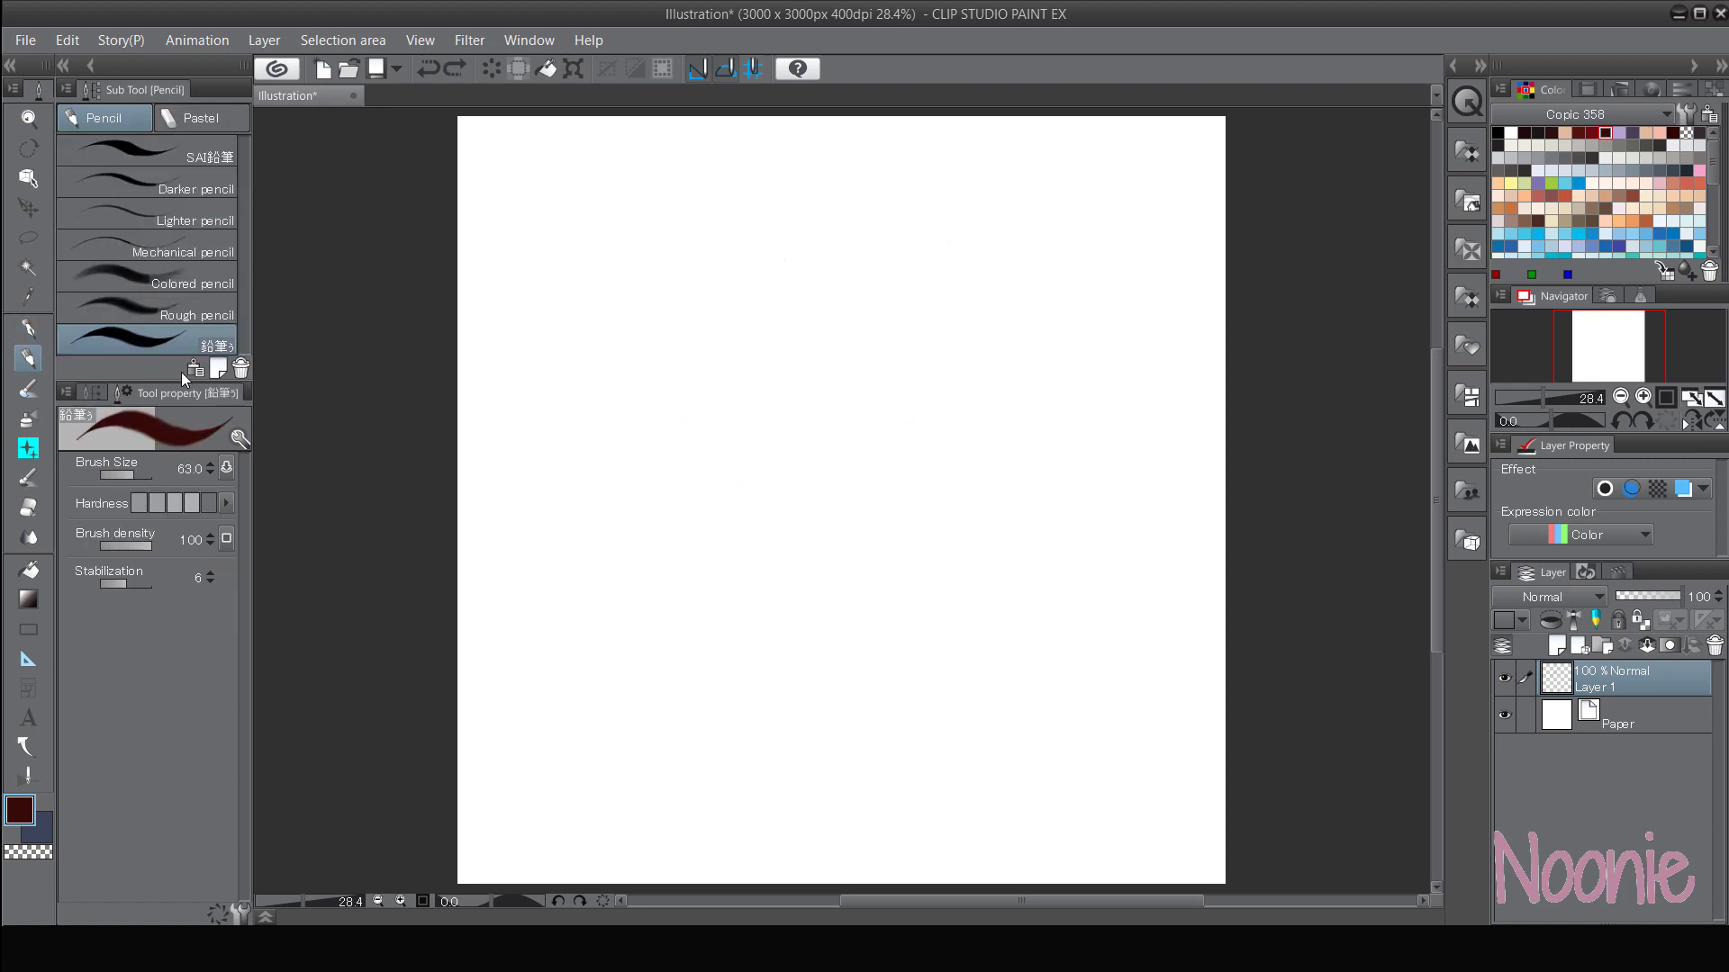
left_click(30, 389)
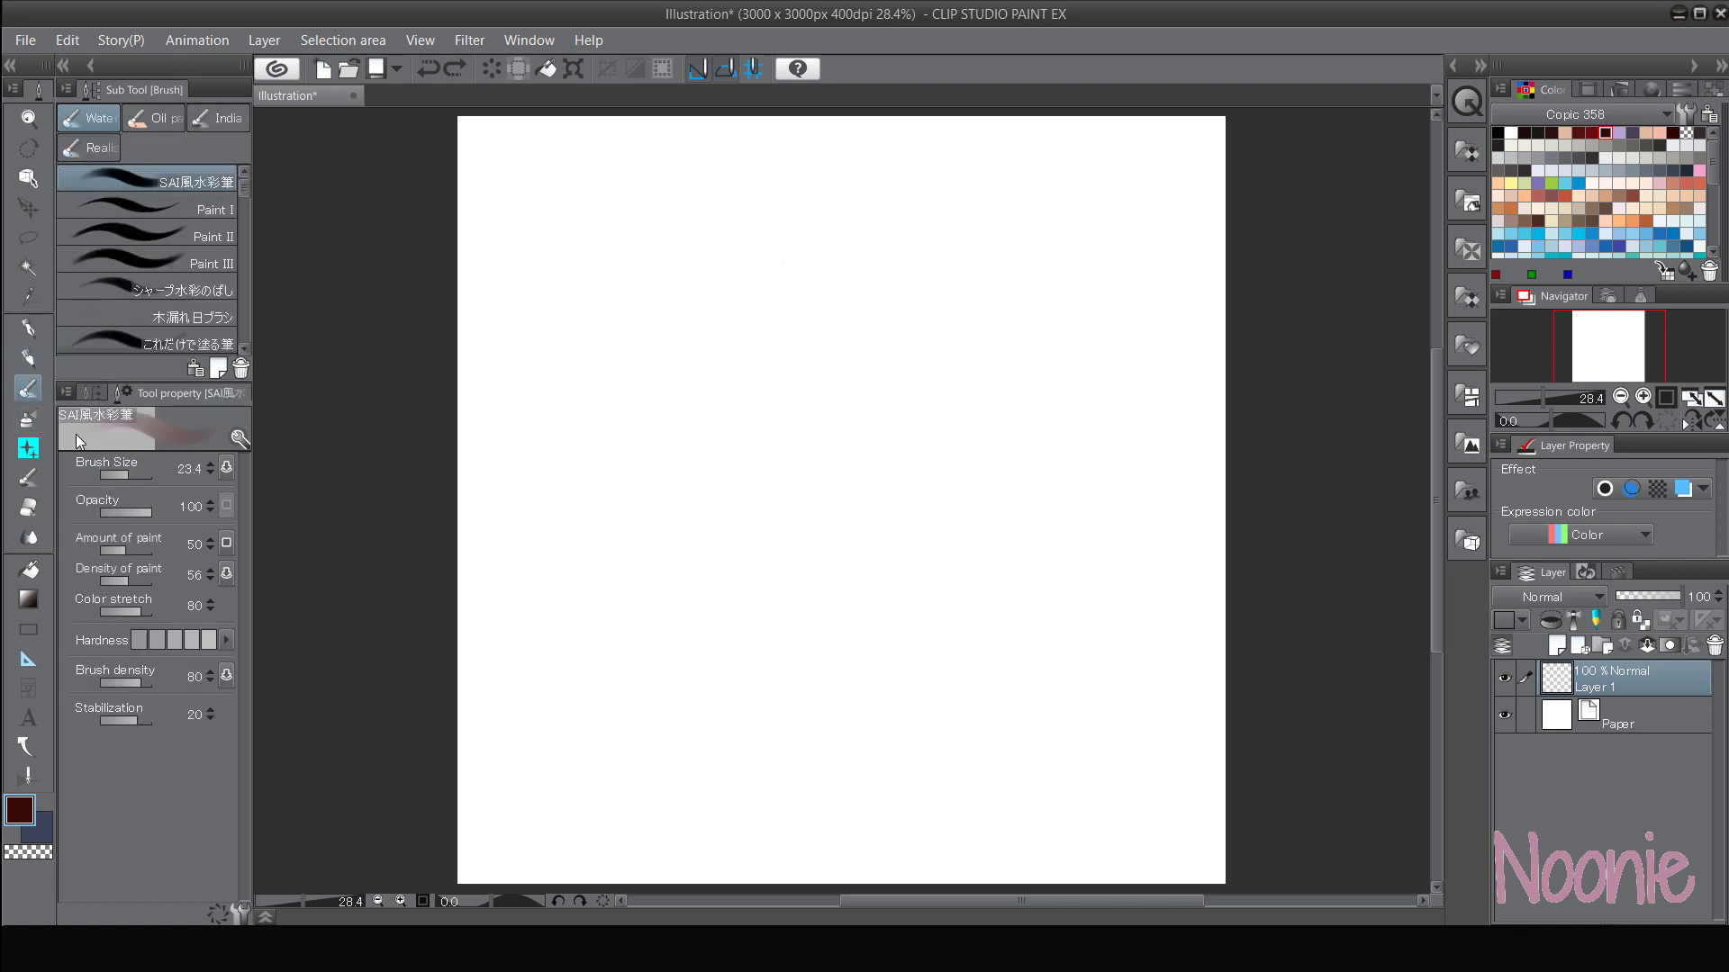
left_click(28, 448)
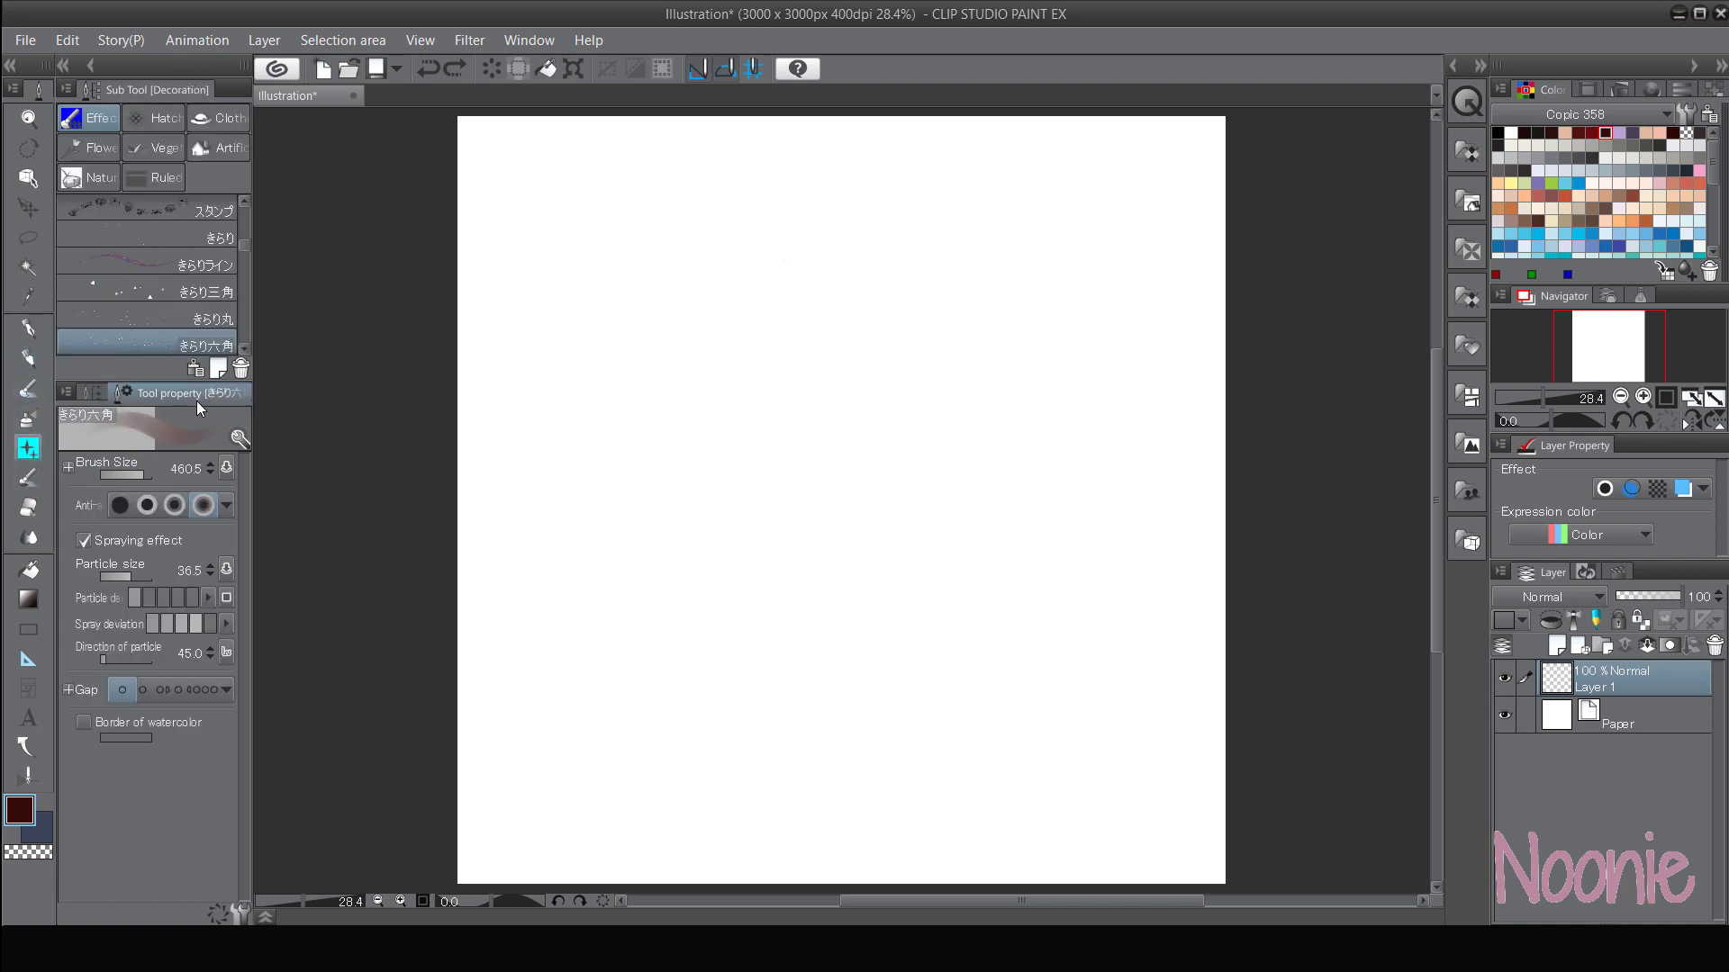
- Make the Decoration brush list taller and view its hatching and clothing groups
left_click_drag(195, 393, 195, 458)
left_click(171, 125)
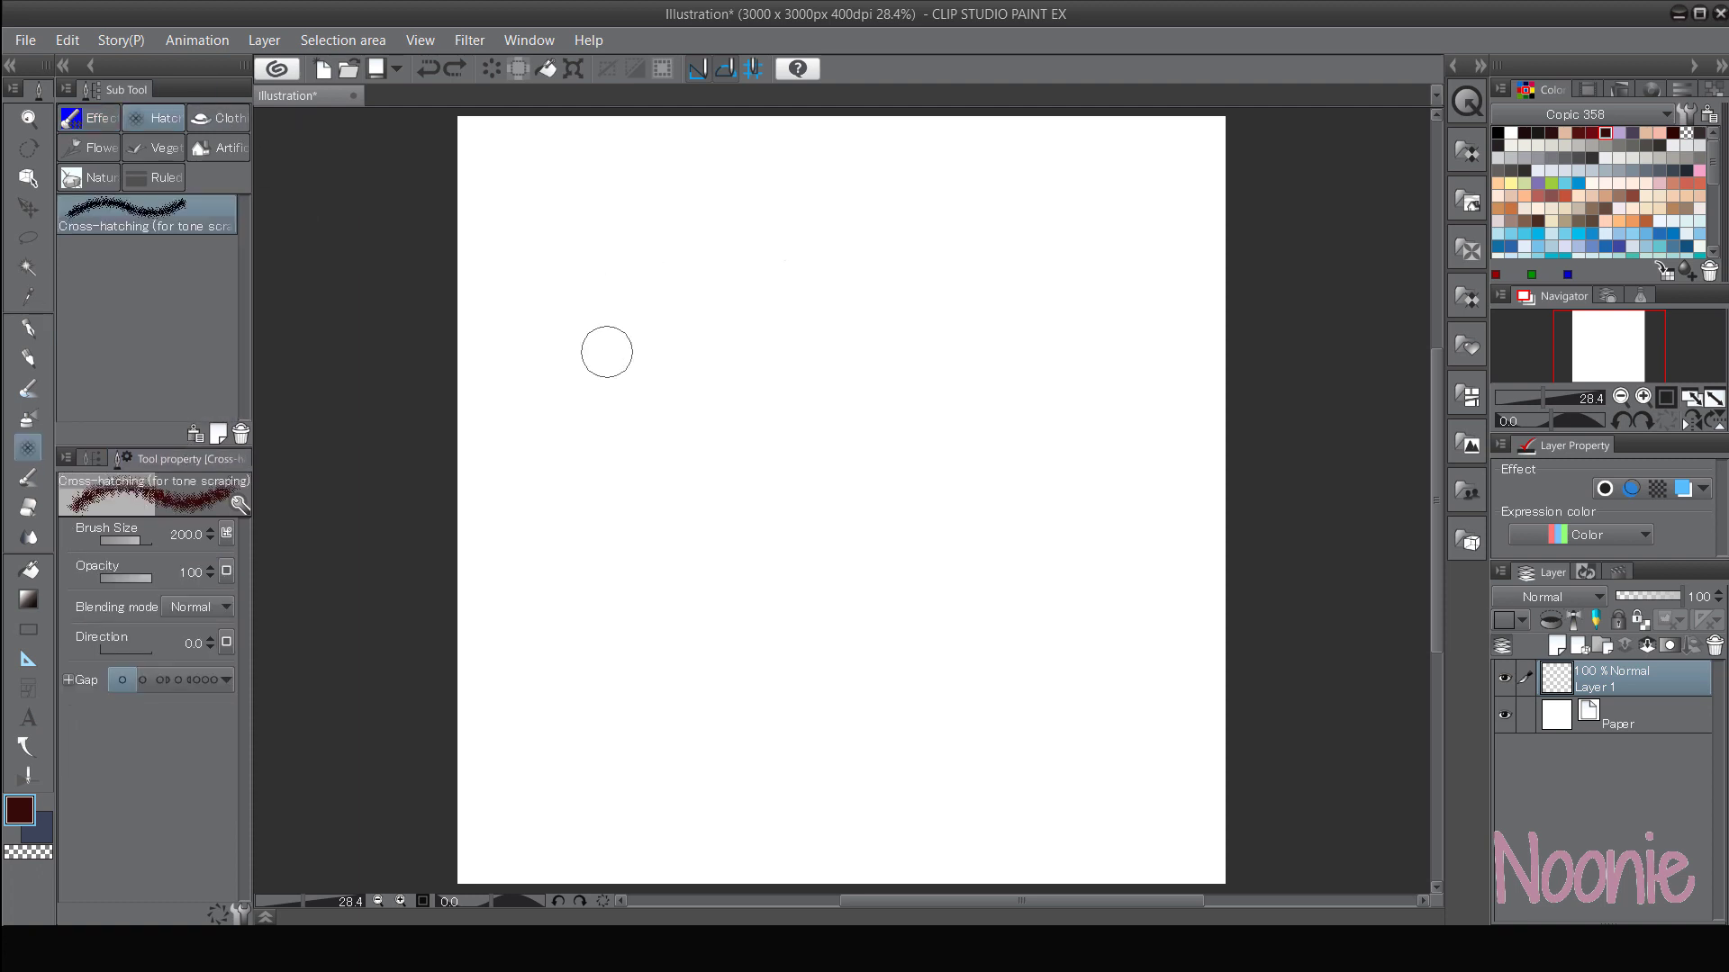
left_click(218, 121)
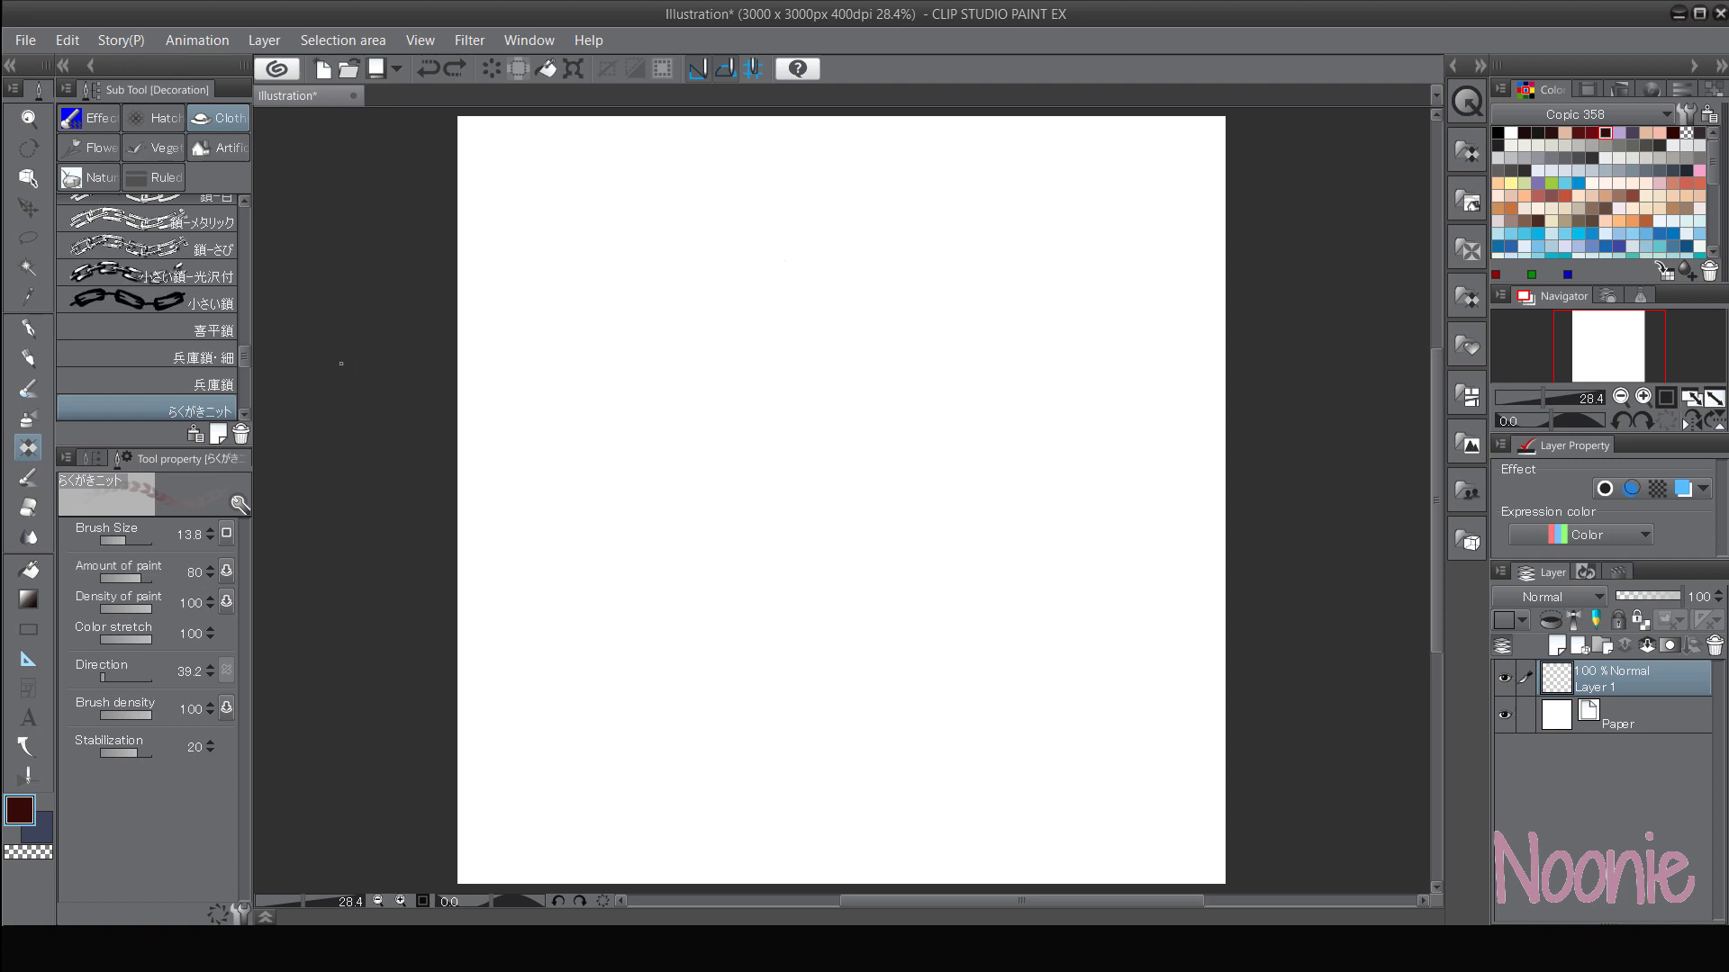
- Find the 鎖-白 chain brush in the clothing group, draw a test stroke on the canvas, and undo it
mouse_move(243, 354)
left_mouse_down()
mouse_move(243, 299)
mouse_move(243, 347)
left_mouse_up()
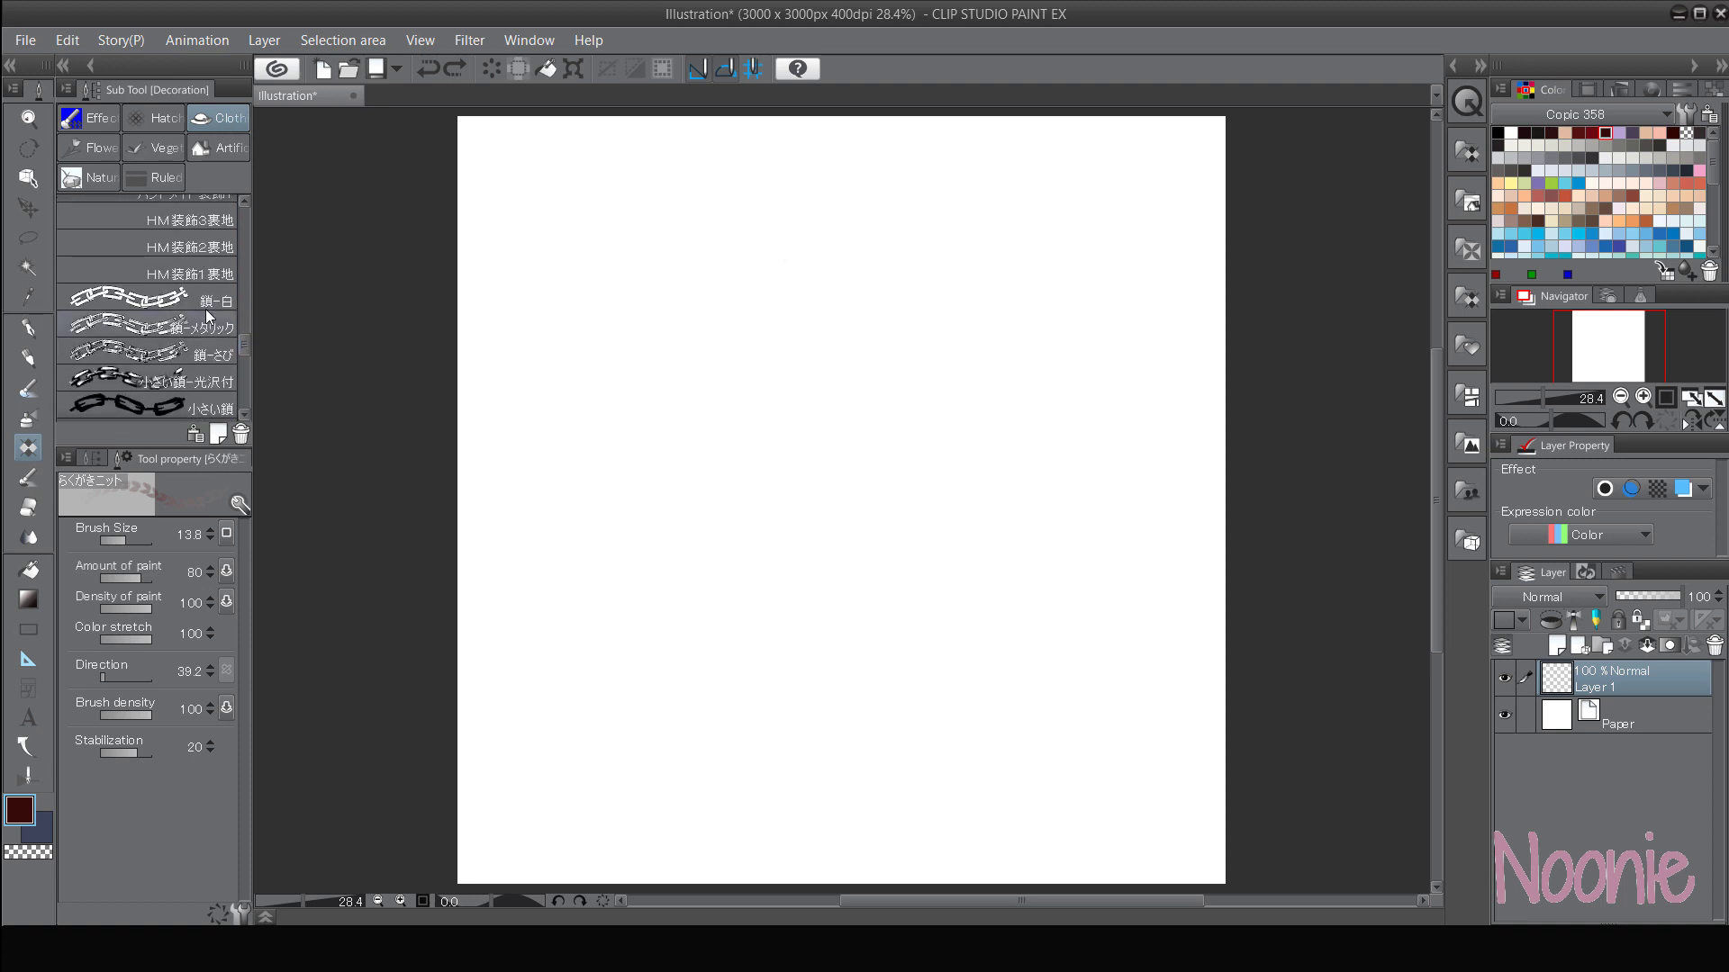
left_click(144, 297)
mouse_move(608, 346)
left_mouse_down()
mouse_move(772, 490)
mouse_move(1065, 624)
mouse_move(982, 752)
left_mouse_up()
key("ctrl+z")
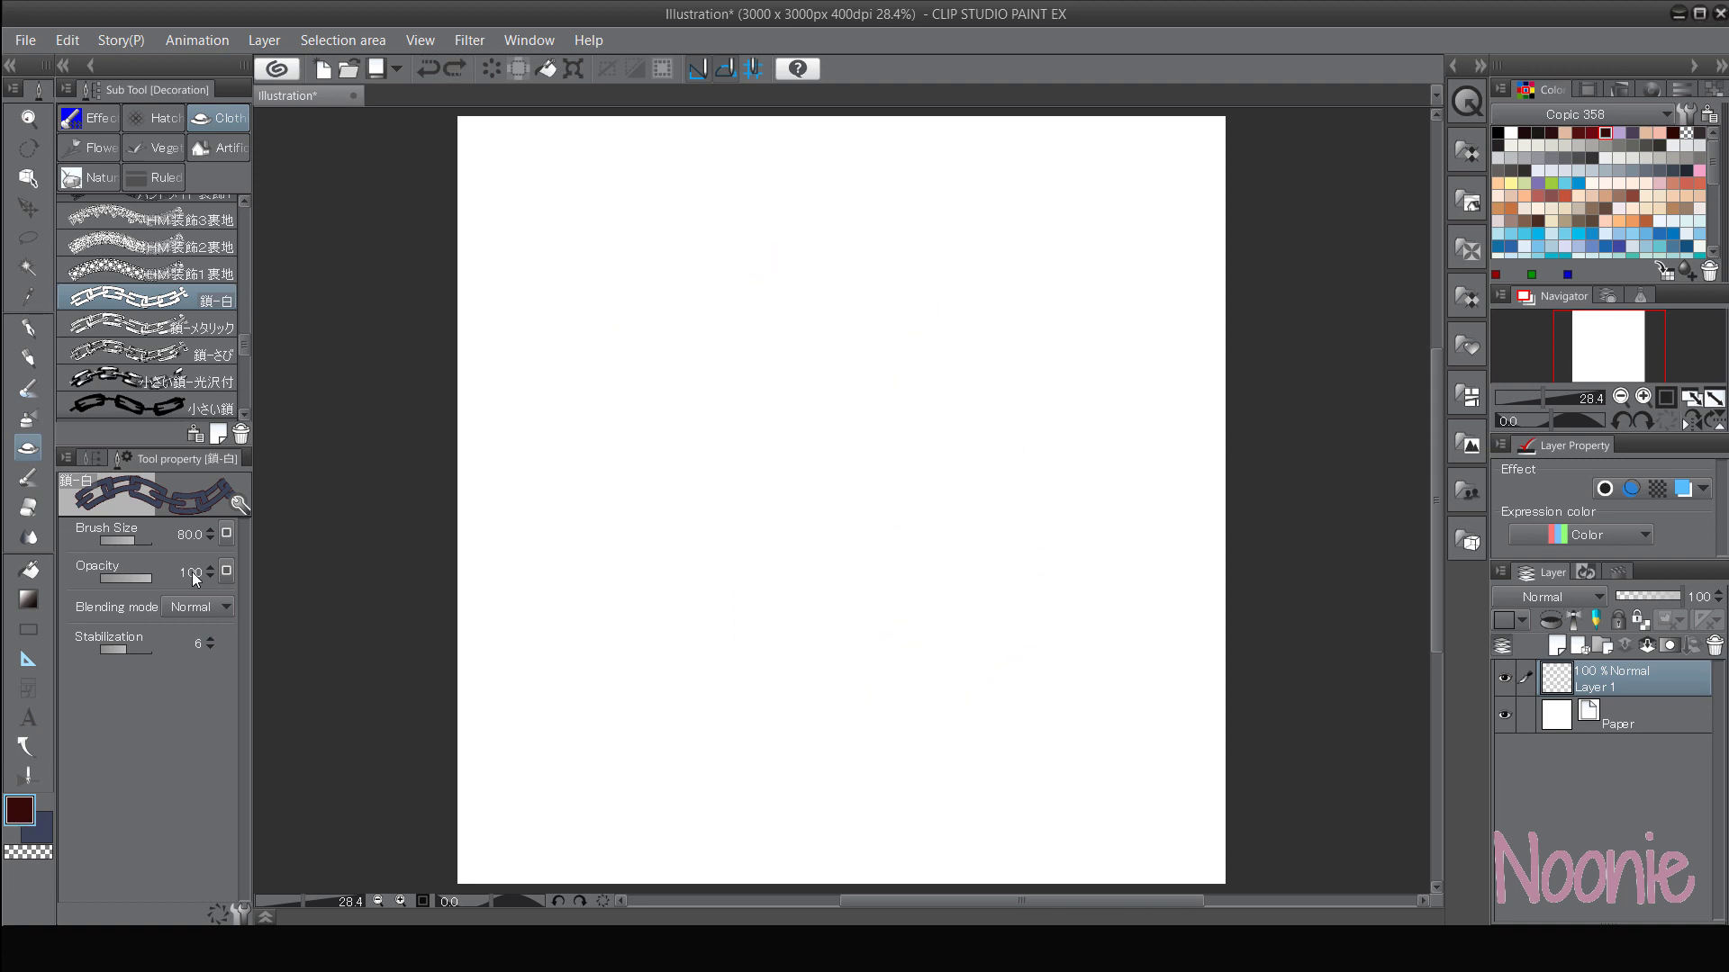
- Set the main color to black and sample white from the canvas as the sub color
left_click(1499, 132)
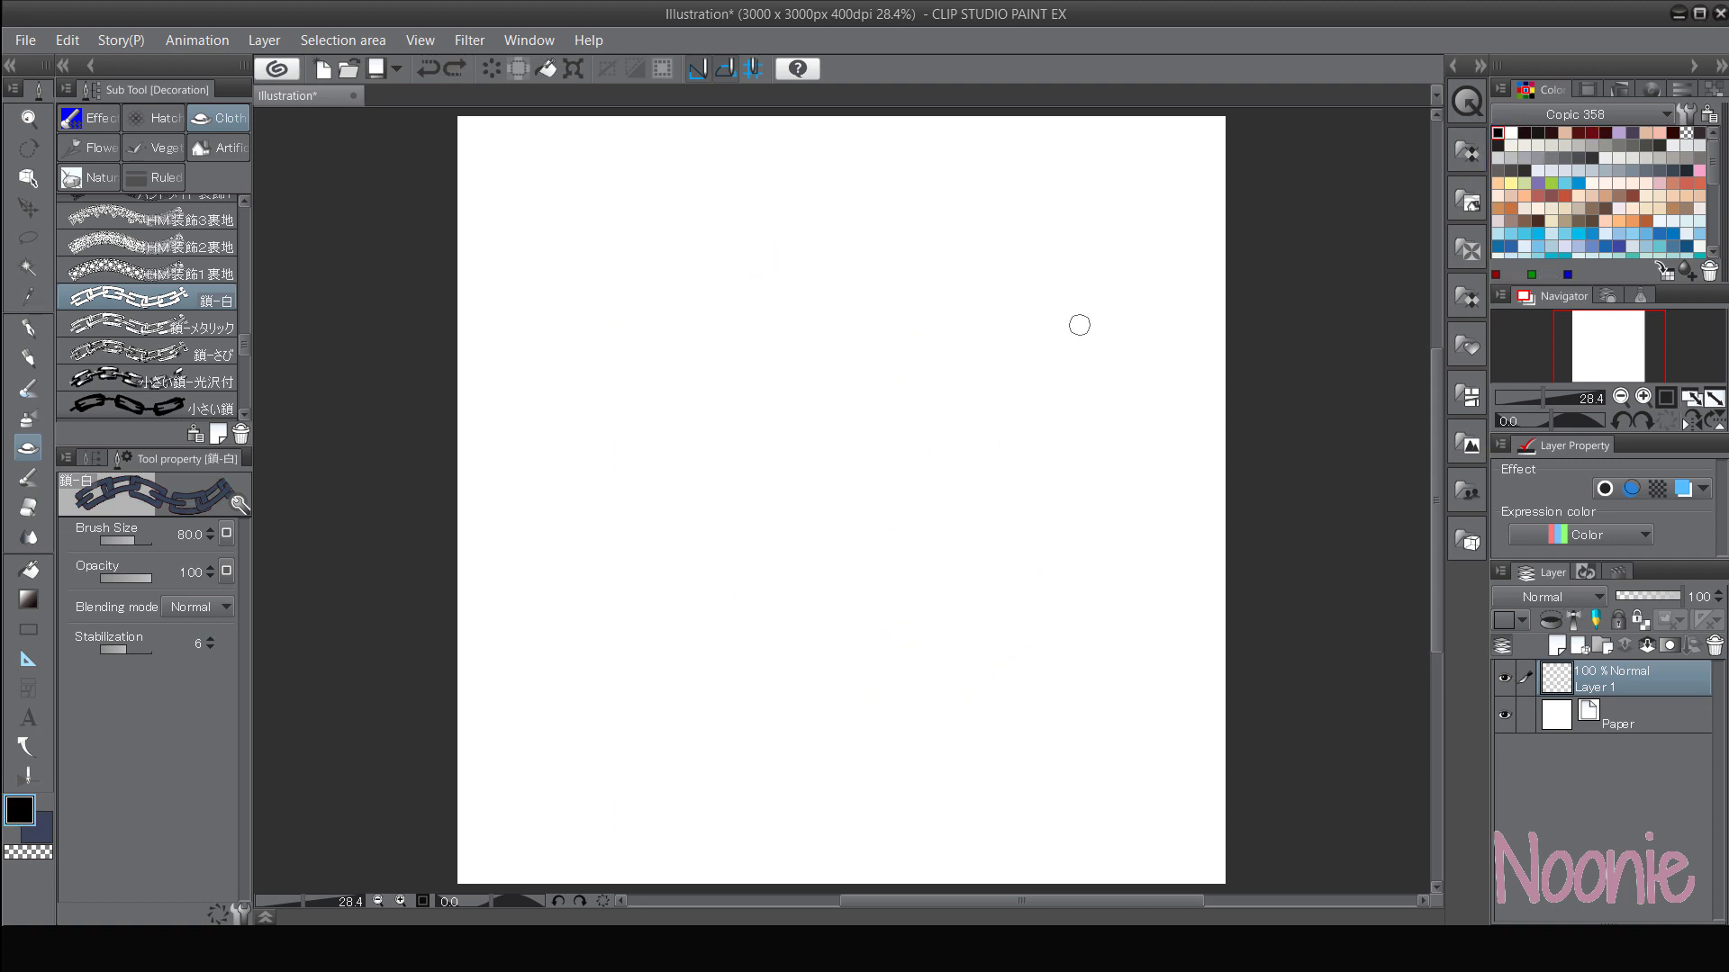
left_click(43, 838)
left_click(1053, 617, "alt")
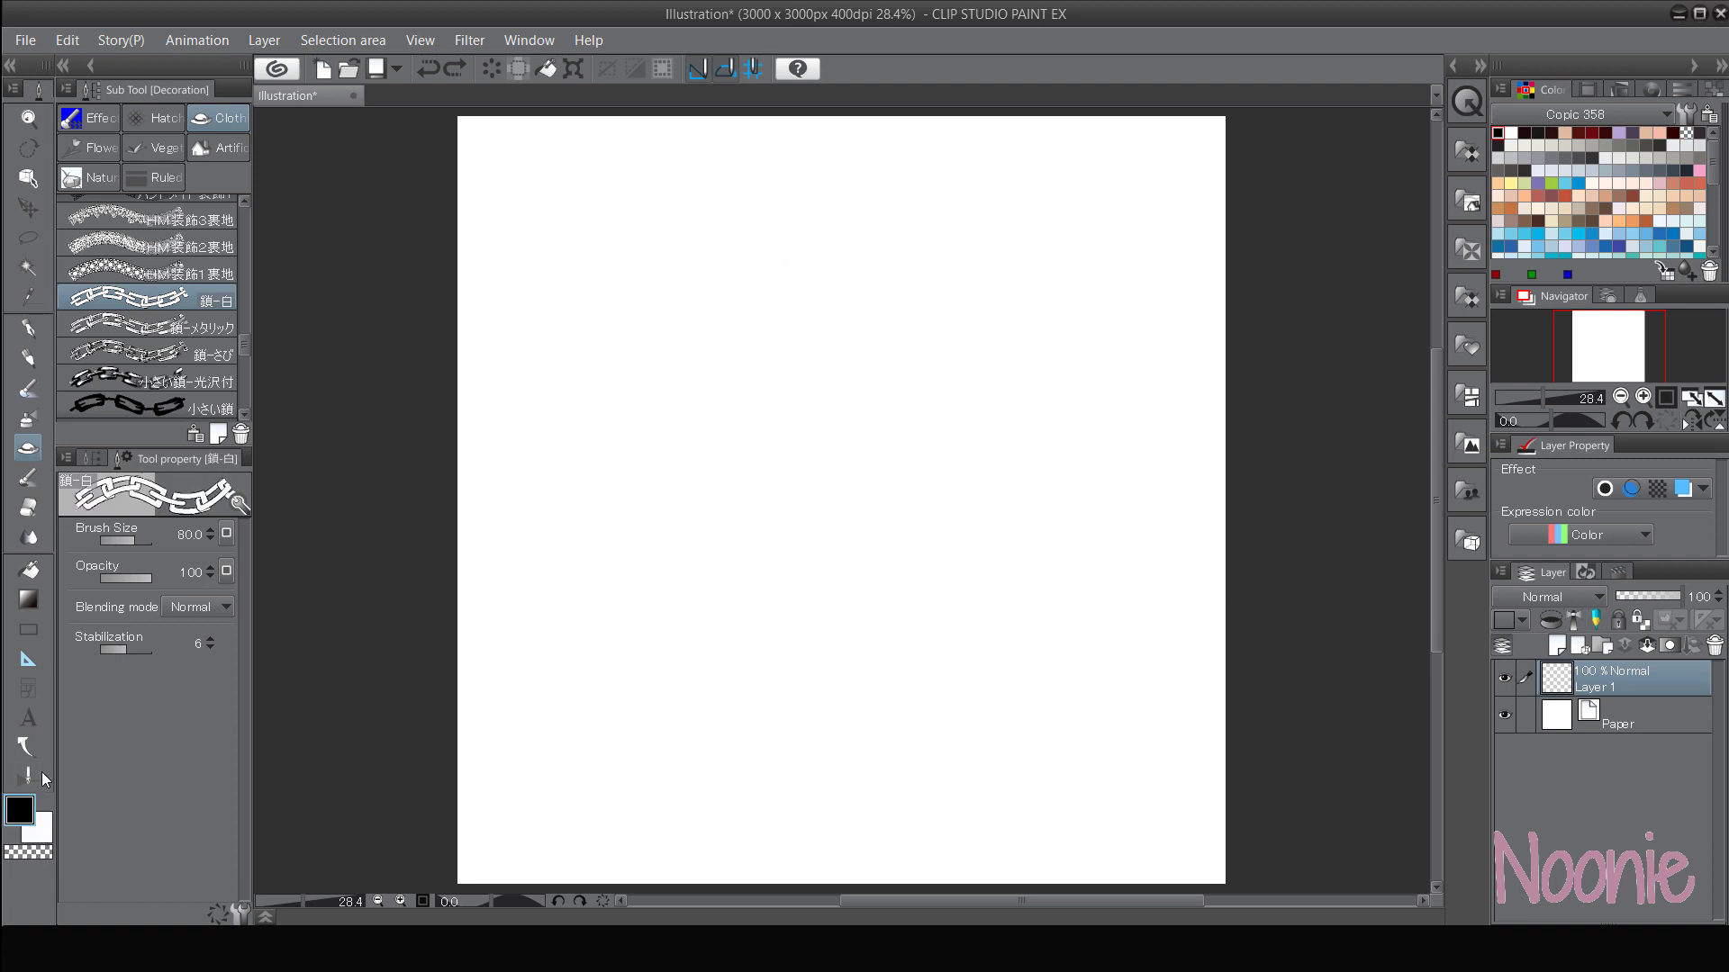
- Test the 鎖-白 chain brush in black and white with several strokes across the canvas, undoing each one
mouse_move(529, 289)
left_mouse_down()
mouse_move(722, 181)
mouse_move(1011, 387)
mouse_move(1110, 672)
mouse_move(1061, 746)
left_mouse_up()
key("ctrl+z")
mouse_move(521, 344)
left_mouse_down()
mouse_move(677, 255)
mouse_move(808, 239)
mouse_move(765, 528)
mouse_move(1035, 268)
mouse_move(962, 730)
mouse_move(1100, 721)
left_mouse_up()
key("ctrl+z")
mouse_move(486, 230)
left_mouse_down()
mouse_move(640, 509)
mouse_move(1062, 464)
mouse_move(1197, 581)
left_mouse_up()
key("ctrl+z")
mouse_move(506, 286)
left_mouse_down()
mouse_move(575, 339)
mouse_move(752, 355)
mouse_move(816, 496)
left_mouse_up()
key("ctrl+z")
- Try the metallic chain brush (鎖-メタリック) with repeated wavy strokes across the canvas, undoing each one
left_click(153, 327)
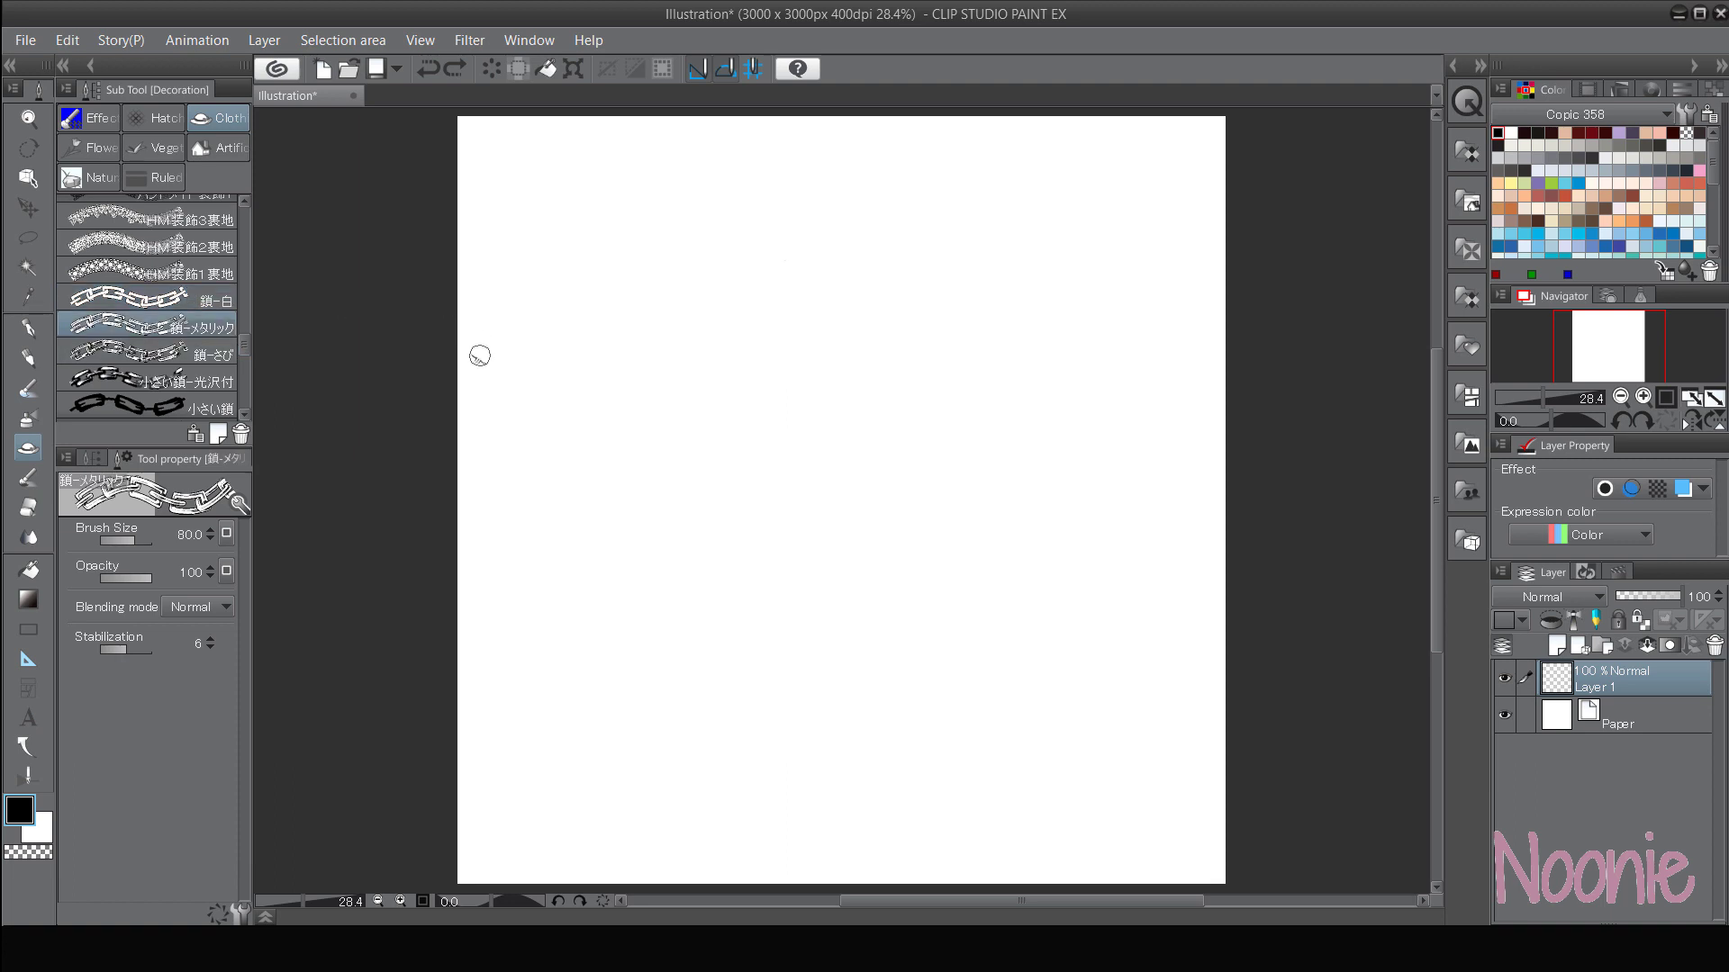
mouse_move(480, 355)
left_mouse_down()
mouse_move(894, 366)
mouse_move(1144, 494)
left_mouse_up()
key("ctrl+z")
mouse_move(551, 540)
left_mouse_down()
mouse_move(524, 324)
mouse_move(1117, 630)
left_mouse_up()
key("ctrl+z")
mouse_move(540, 608)
left_mouse_down()
mouse_move(643, 661)
mouse_move(754, 337)
mouse_move(954, 443)
mouse_move(1094, 630)
left_mouse_up()
key("ctrl+z")
mouse_move(501, 491)
left_mouse_down()
mouse_move(663, 565)
mouse_move(1084, 671)
mouse_move(1179, 514)
left_mouse_up()
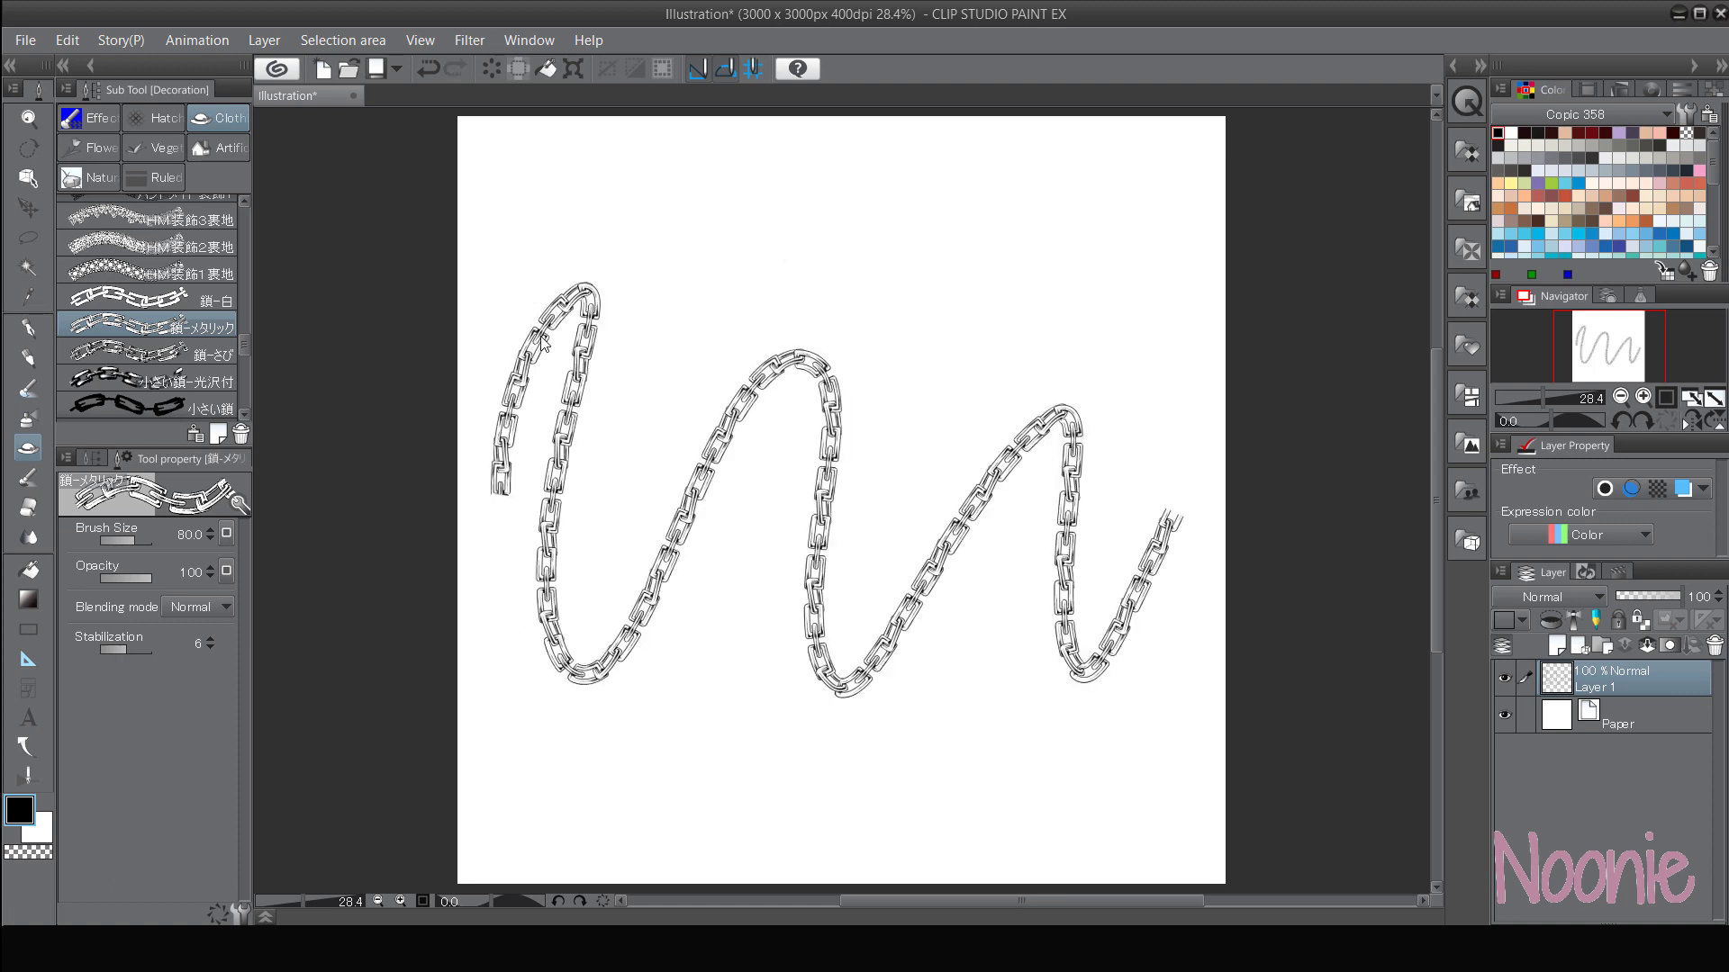
key("ctrl+z")
mouse_move(490, 366)
left_mouse_down()
mouse_move(676, 471)
mouse_move(1080, 401)
mouse_move(1207, 423)
left_mouse_up()
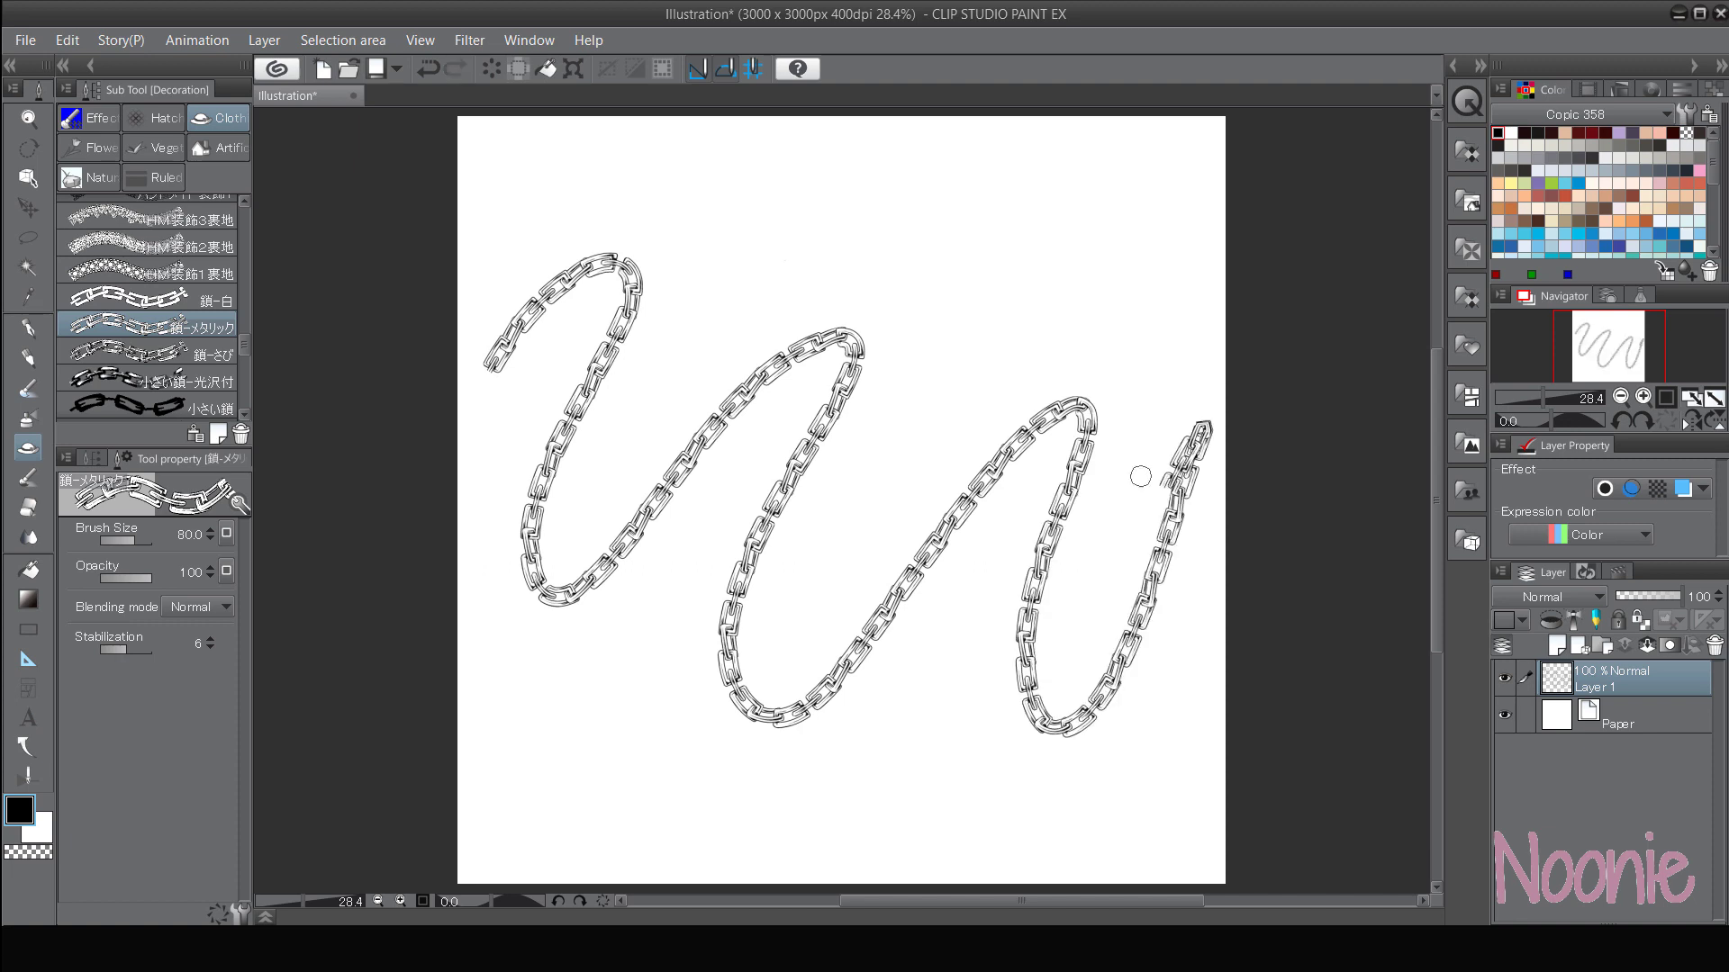
key("ctrl+z")
mouse_move(486, 376)
left_mouse_down()
mouse_move(768, 366)
mouse_move(1114, 513)
mouse_move(1177, 396)
left_mouse_up()
key("ctrl+z")
- Try the rusty chain brush (鎖-さび) with two strokes across the canvas and undo them
left_click(202, 354)
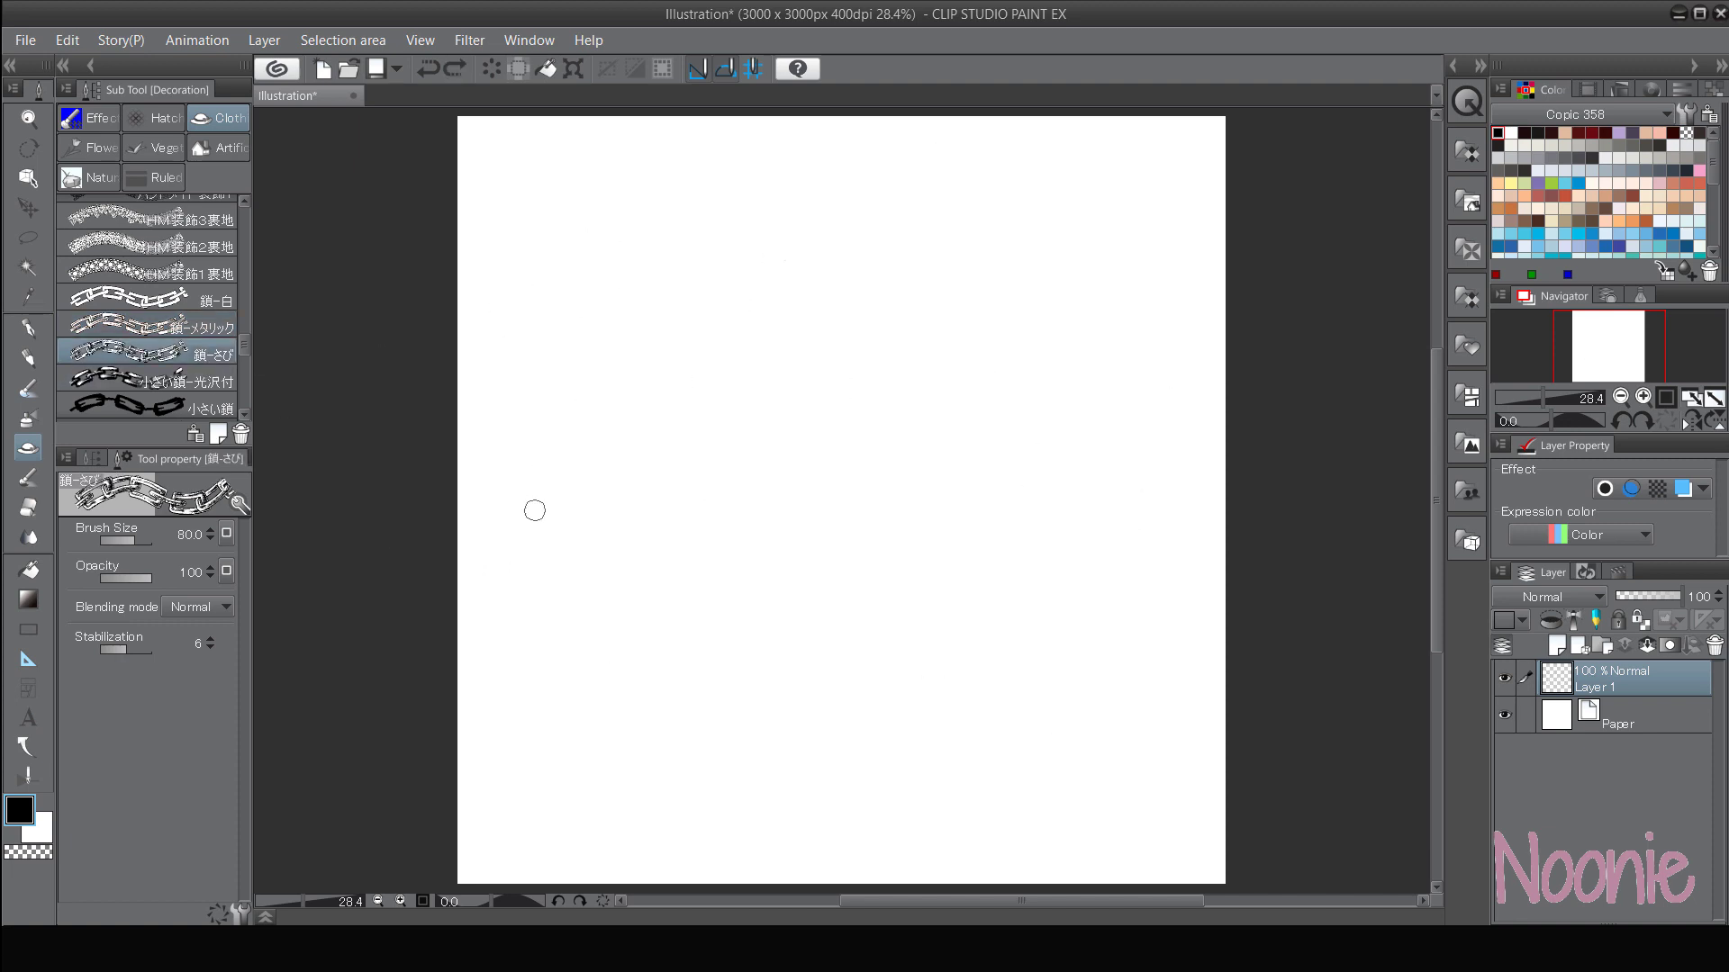
mouse_move(532, 500)
left_mouse_down()
mouse_move(886, 393)
mouse_move(1103, 431)
left_mouse_up()
key("ctrl+z")
mouse_move(519, 526)
left_mouse_down()
mouse_move(598, 414)
mouse_move(977, 603)
mouse_move(1071, 353)
left_mouse_up()
key("ctrl+z")
- Test the glossy small chain brush (小さい鎖-光沢付) with strokes at sizes 15, 198.2 and 56.6, undoing each one
left_click(193, 380)
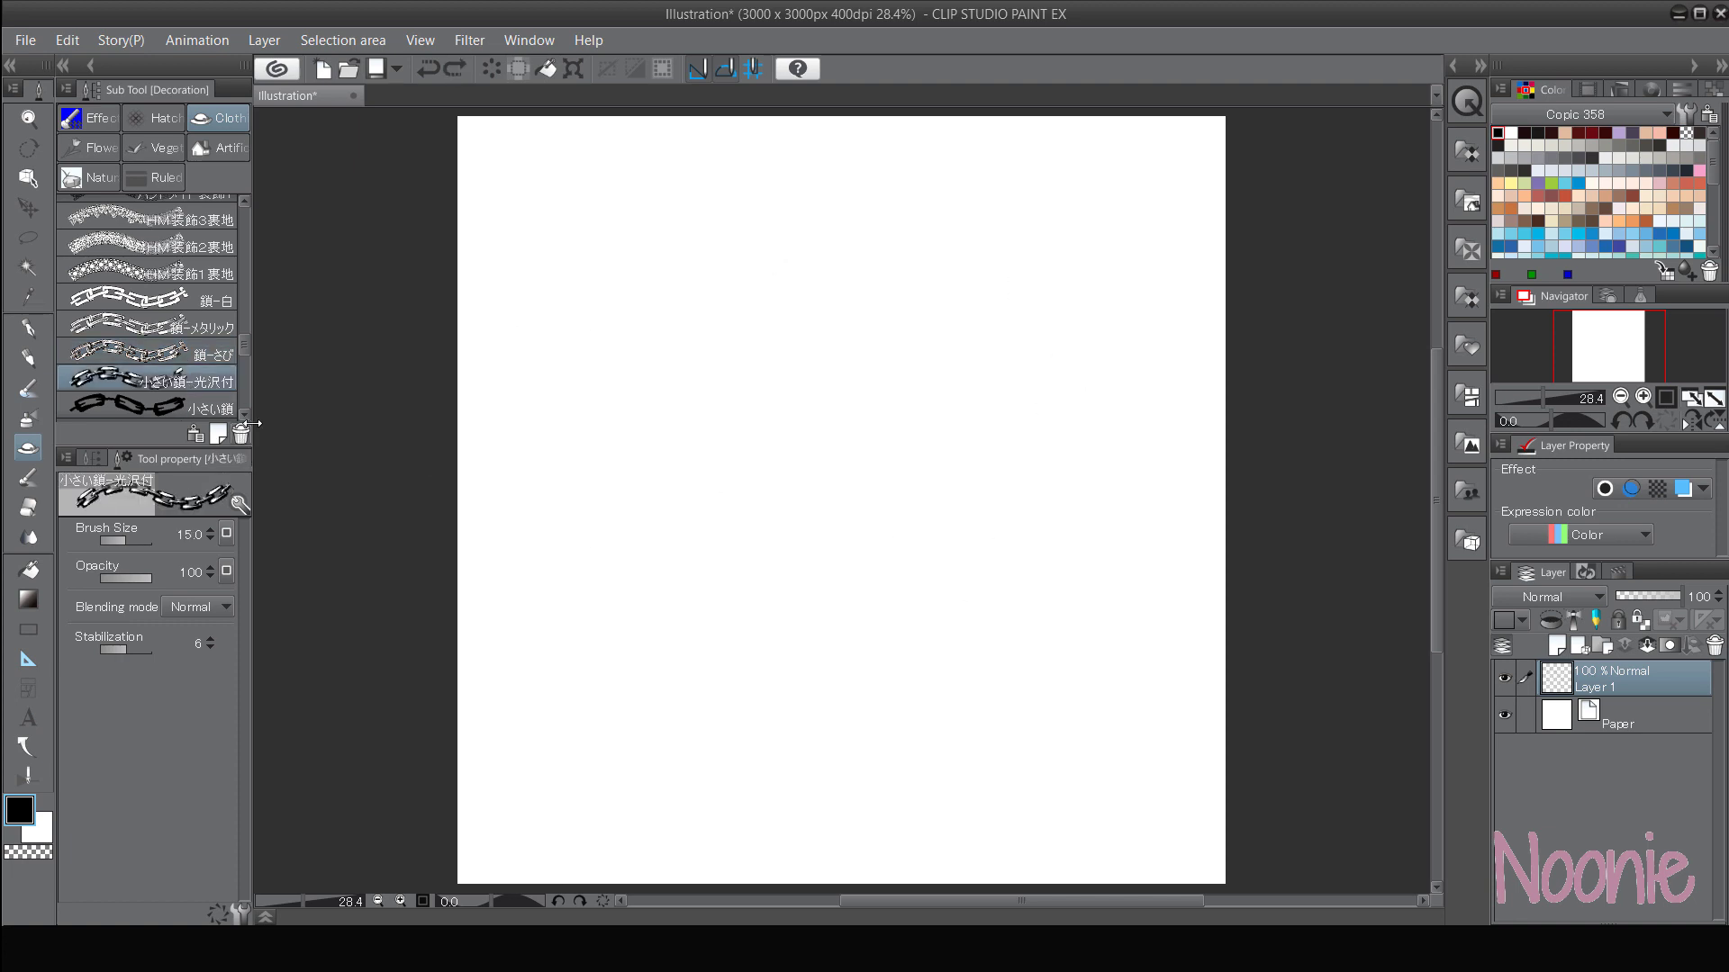
left_click_drag(578, 411, 965, 369)
key("ctrl+z")
left_click_drag(604, 461, 612, 439)
mouse_move(522, 500)
left_mouse_down()
mouse_move(636, 511)
mouse_move(921, 501)
mouse_move(1067, 711)
left_mouse_up()
key("ctrl+z")
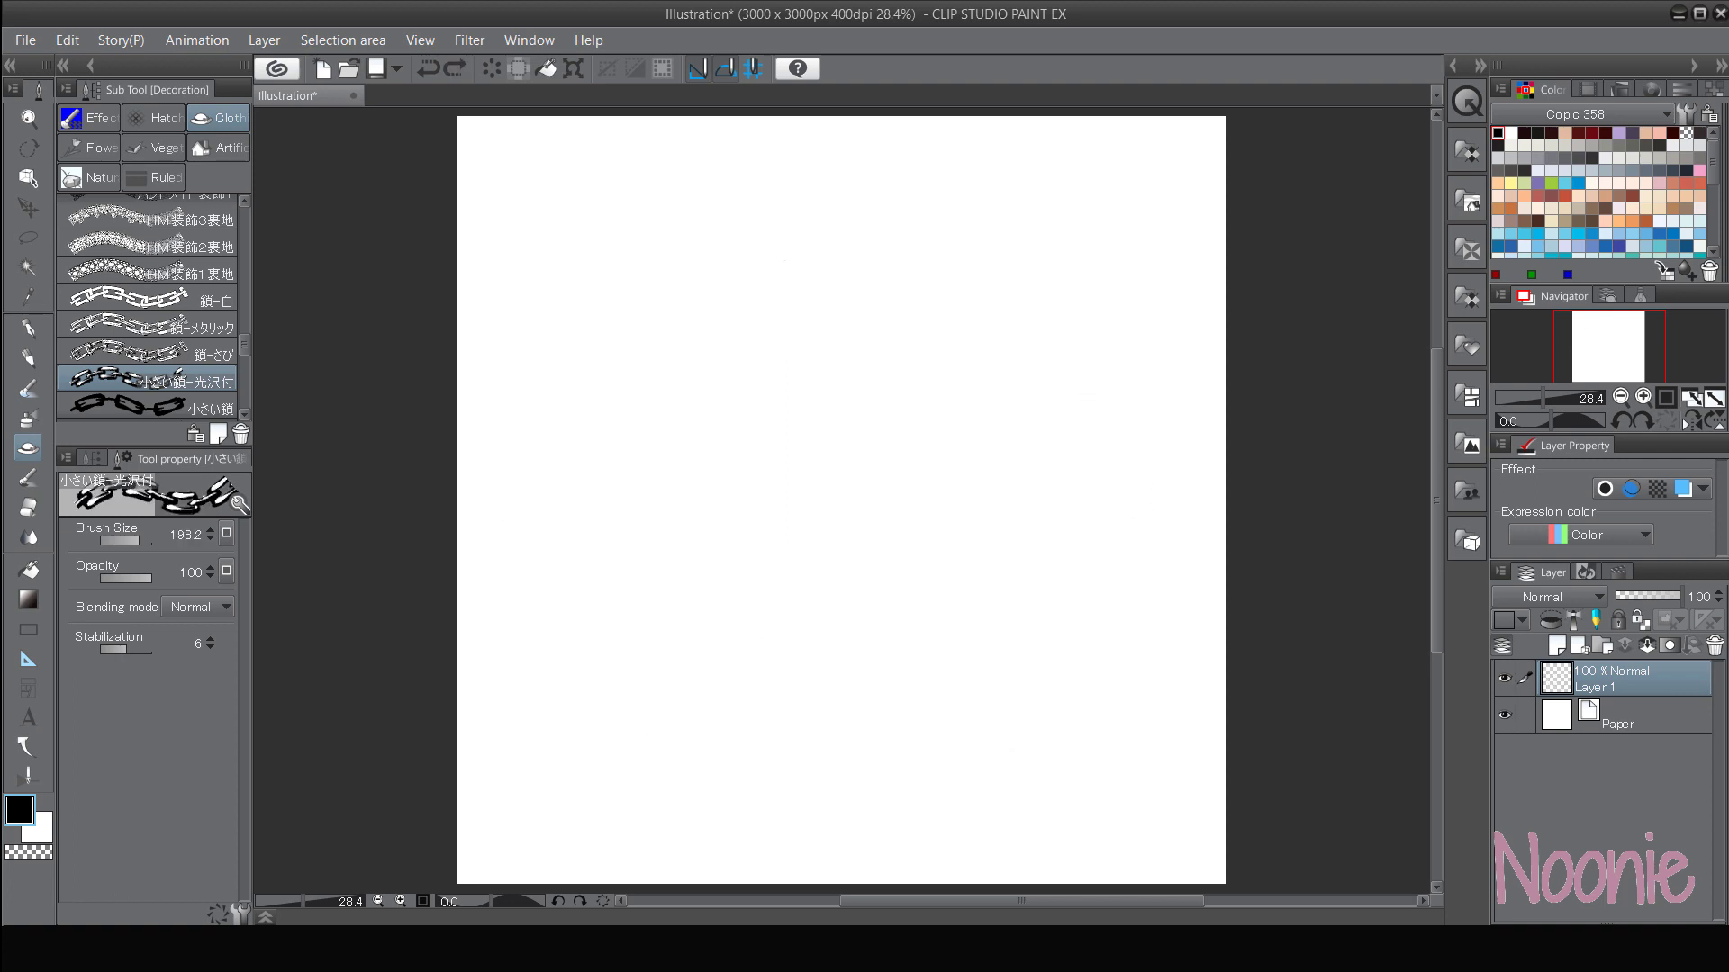
left_click_drag(581, 382, 586, 378)
mouse_move(543, 450)
left_mouse_down()
mouse_move(609, 605)
mouse_move(1022, 540)
left_mouse_up()
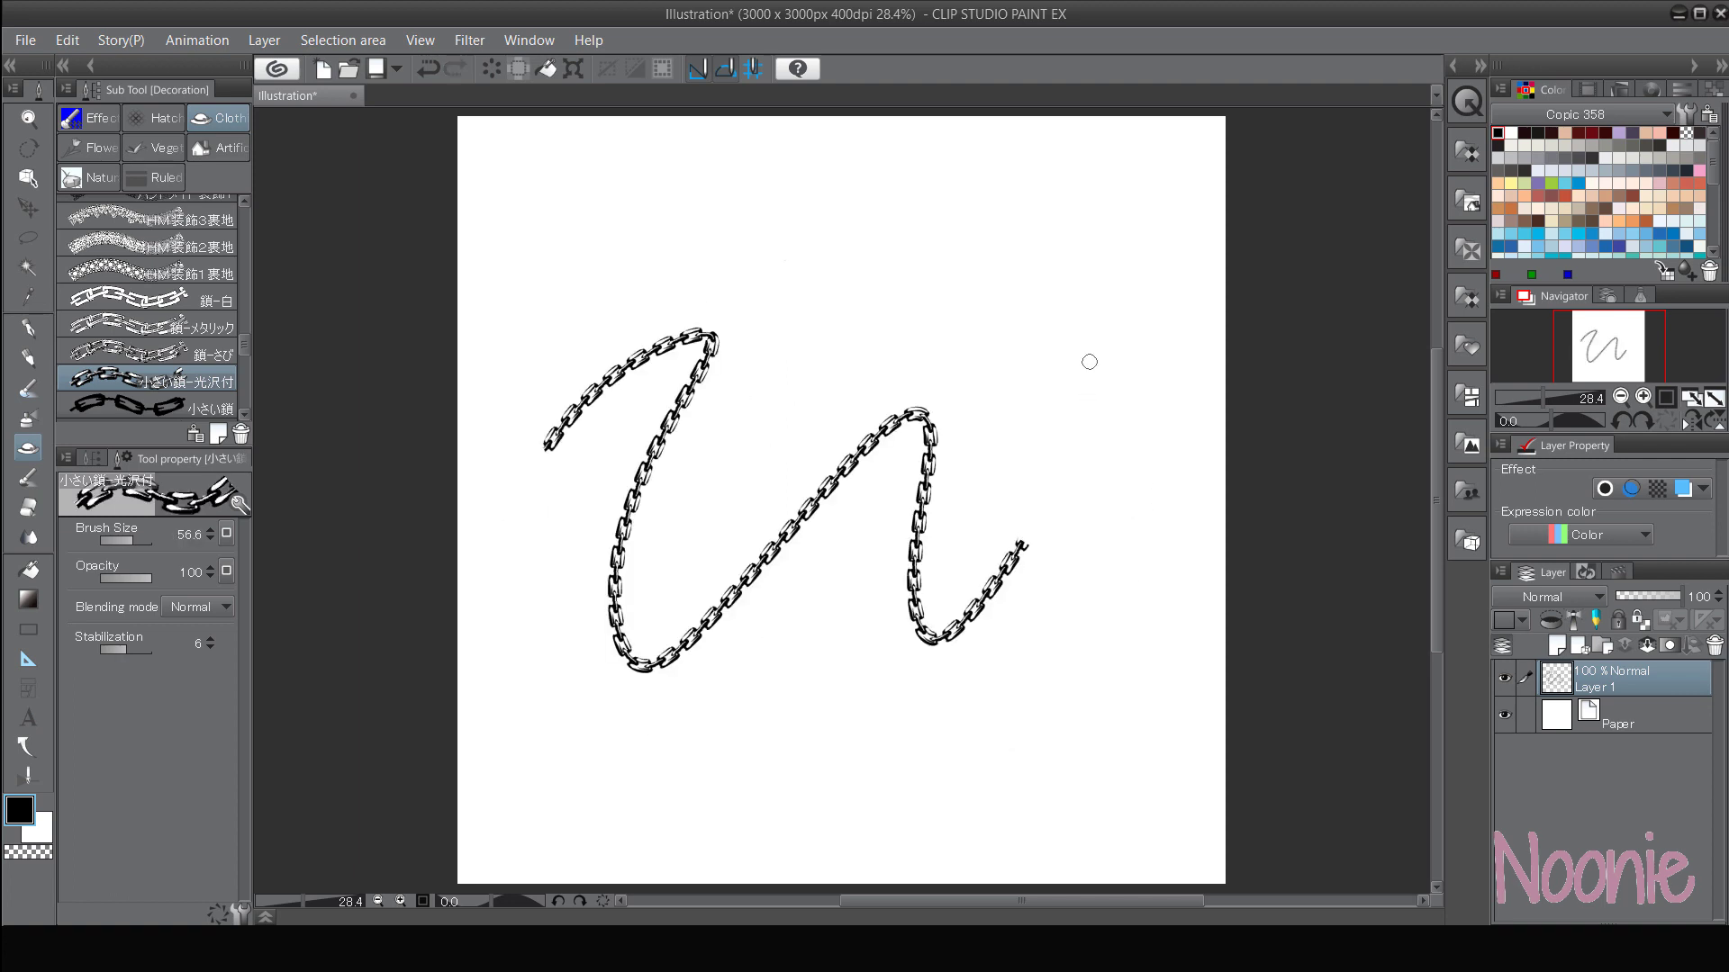
key("ctrl+z")
- Try the plain small chain brush (小さい鎖) at size 100 with one wavy stroke and undo it
left_click(200, 405)
mouse_move(625, 444)
left_mouse_down()
mouse_move(722, 579)
mouse_move(1046, 630)
left_mouse_up()
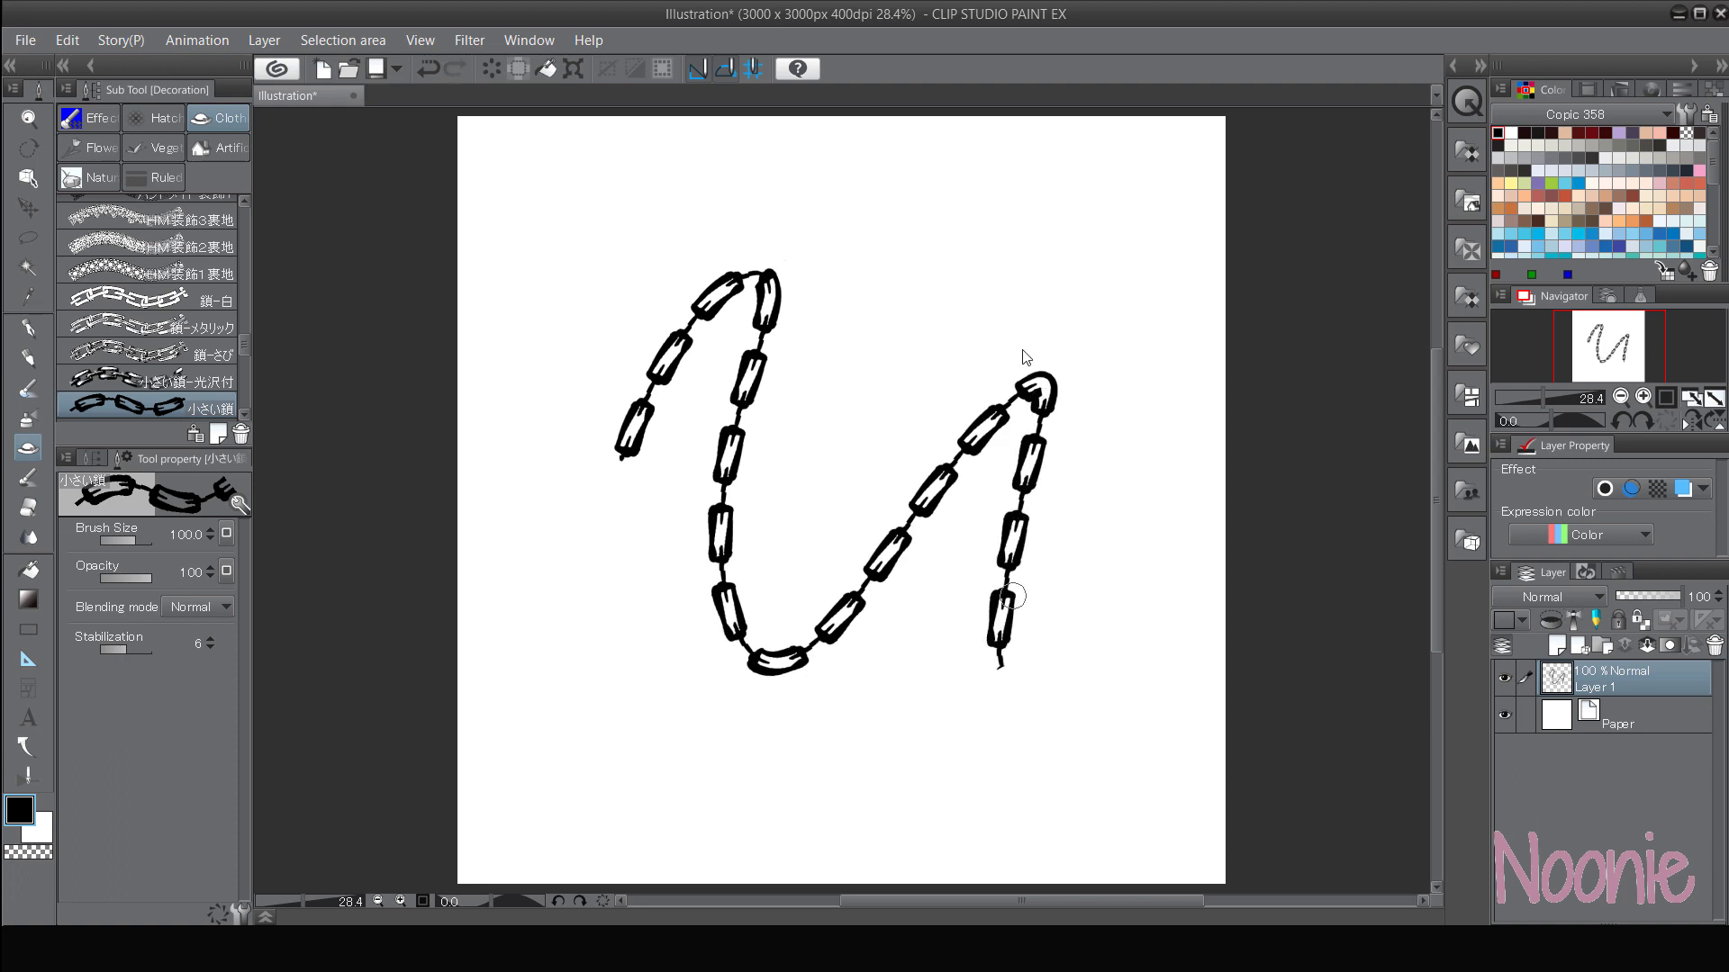
key("ctrl+z")
- Try the HM装飾3裏地 lace brush with two strokes across the canvas, enlarging it to 268.5 and undoing both strokes
left_click(207, 220)
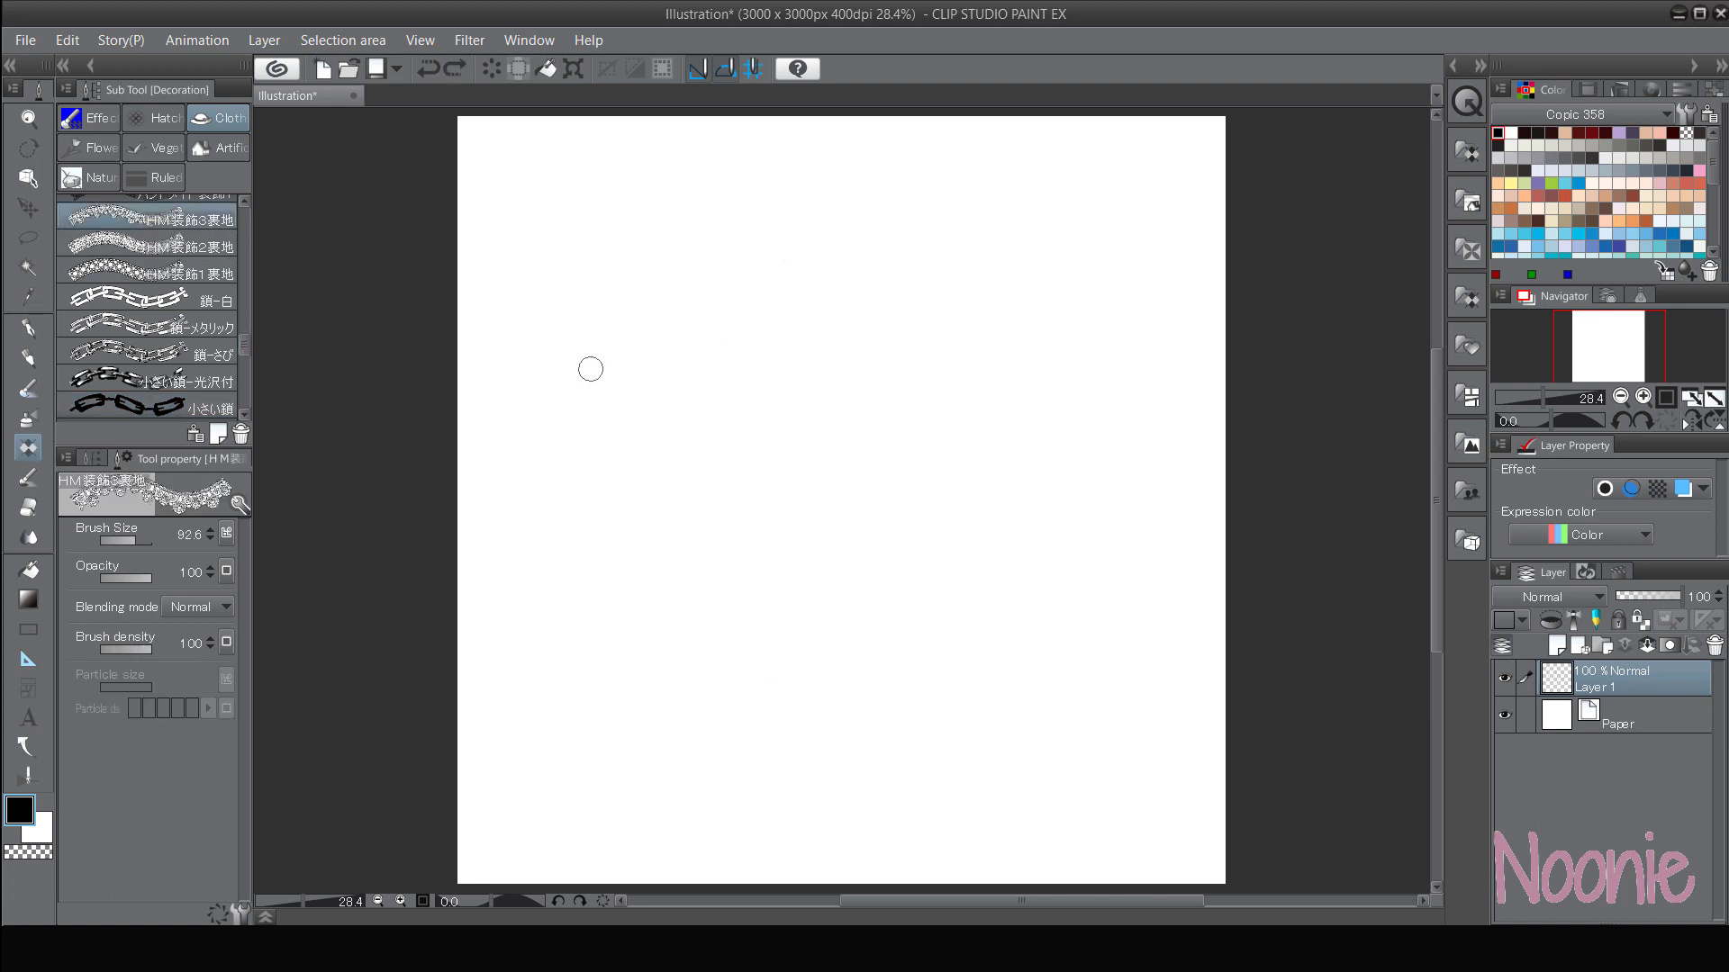
mouse_move(567, 464)
left_mouse_down()
mouse_move(747, 409)
mouse_move(939, 539)
mouse_move(1009, 621)
left_mouse_up()
key("ctrl+z")
mouse_move(618, 467)
left_mouse_down()
mouse_move(567, 468)
mouse_move(559, 441)
mouse_move(1056, 466)
mouse_move(1120, 531)
left_mouse_up()
key("ctrl+z")
- Draw two arched lace bands across the canvas with the HM装飾裏地レ4wh brush at size 500, undoing a first test stroke
left_click_drag(236, 343, 230, 316)
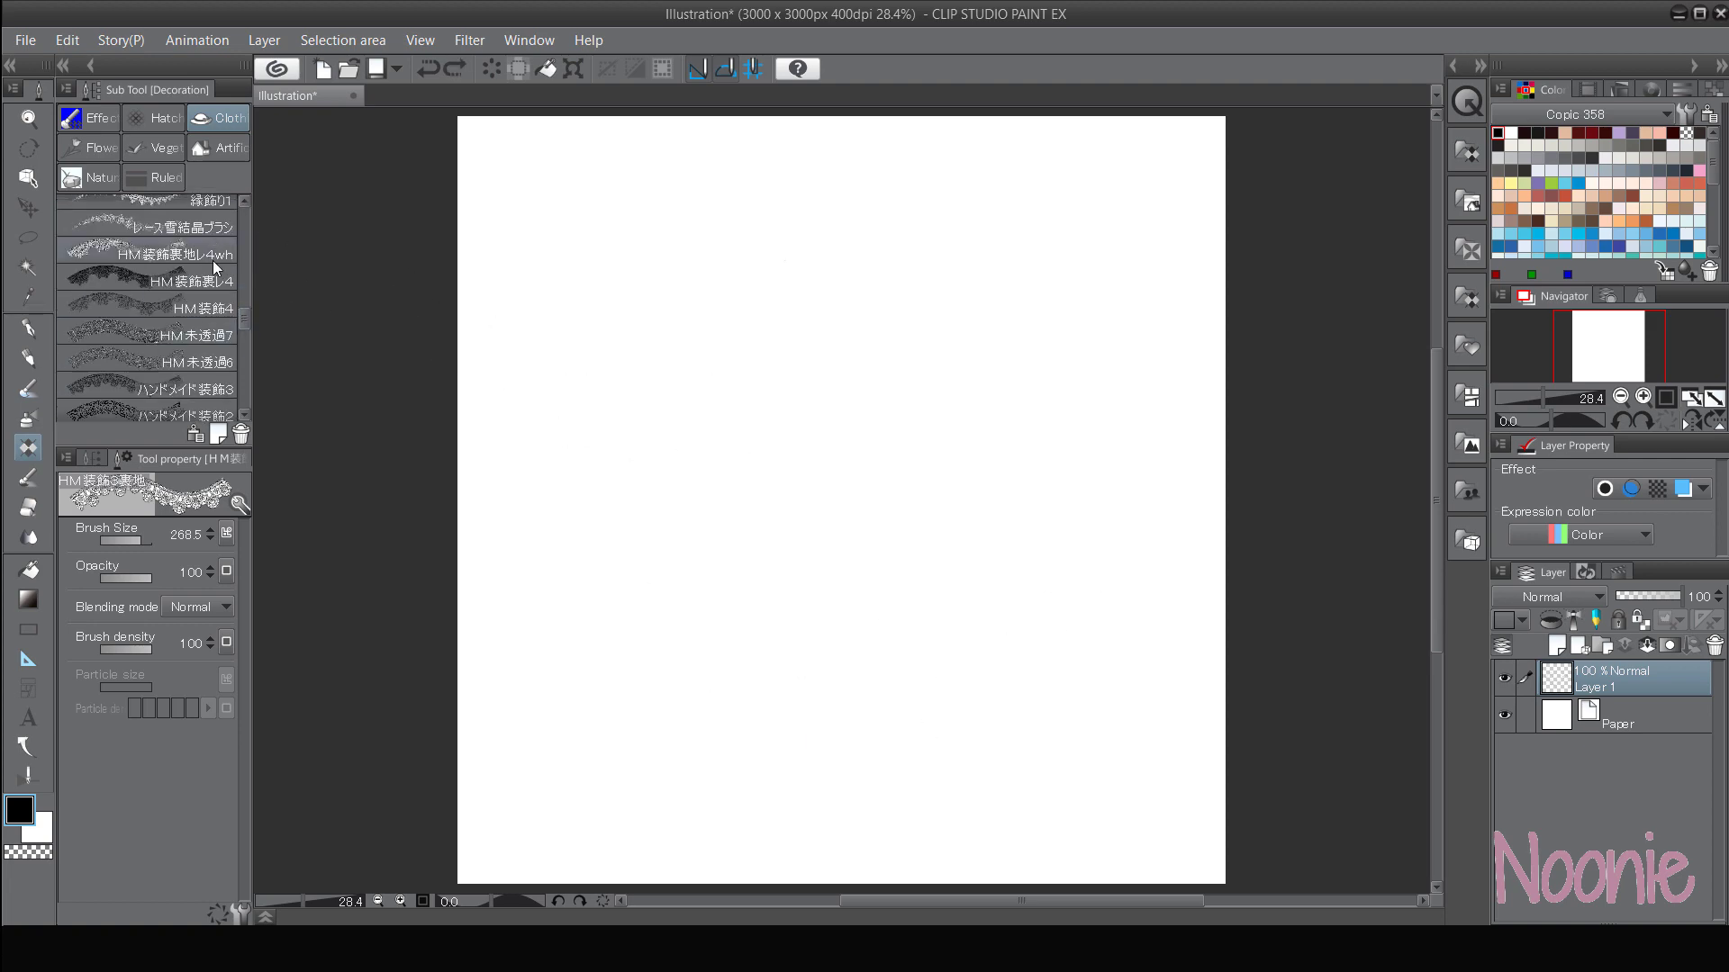
left_click(176, 254)
mouse_move(549, 270)
left_mouse_down()
mouse_move(783, 262)
mouse_move(1119, 540)
mouse_move(1156, 541)
left_mouse_up()
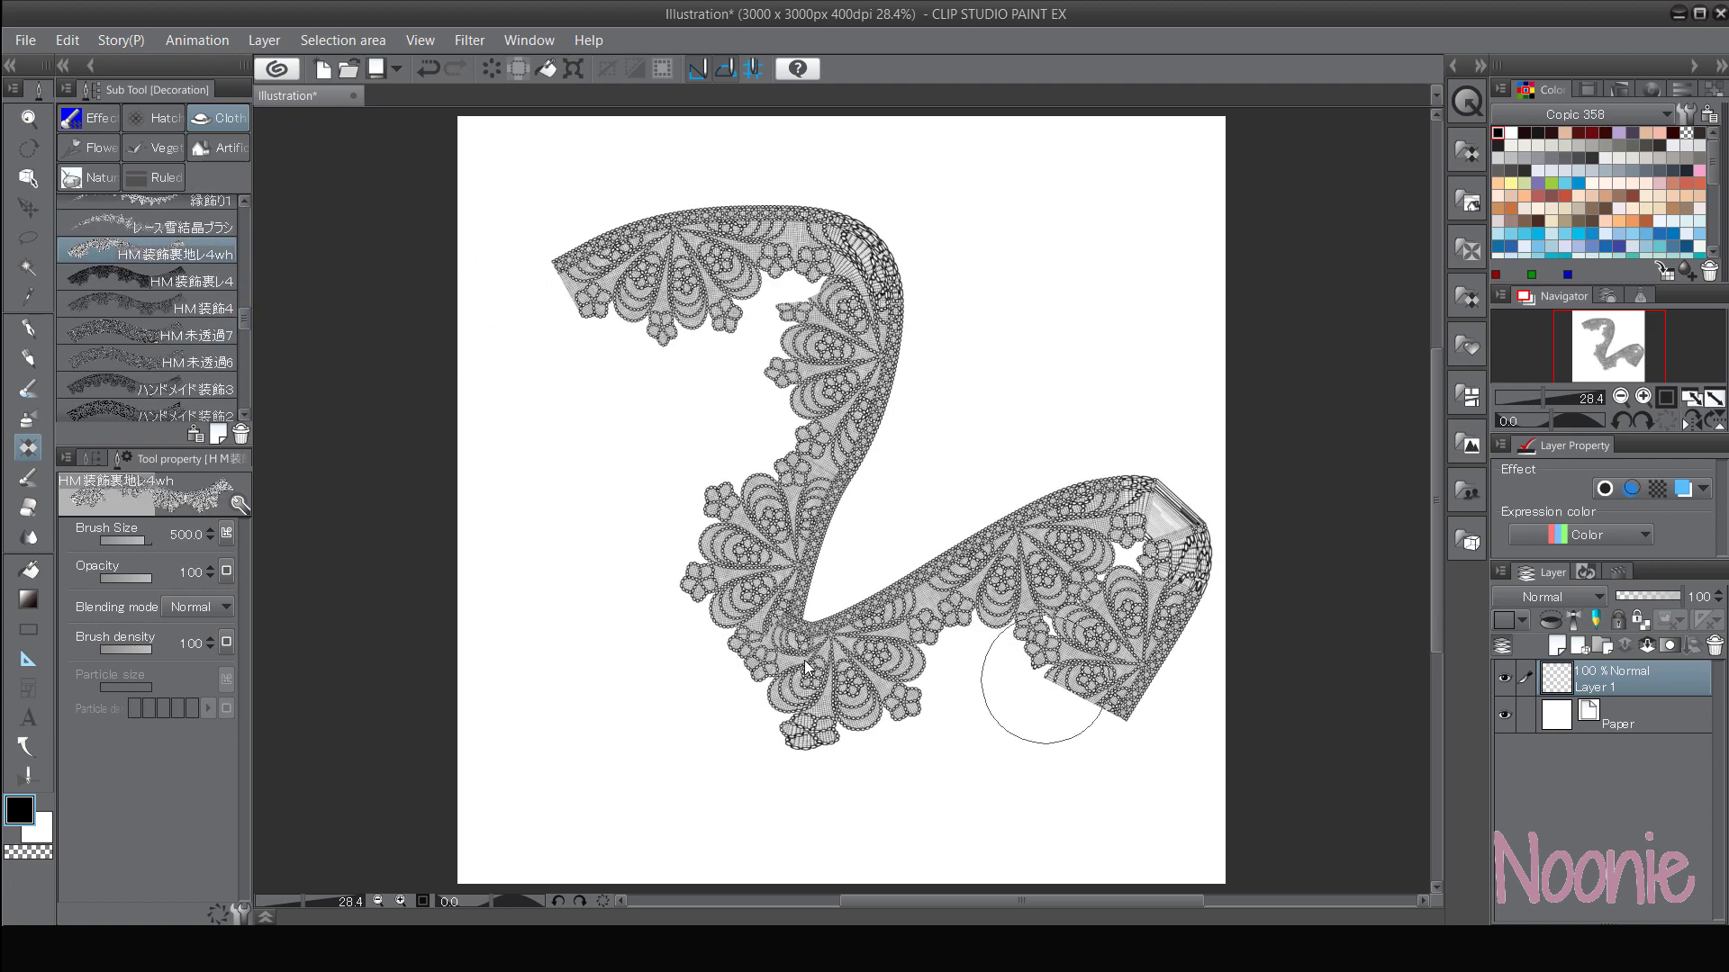
key("ctrl+z")
mouse_move(483, 518)
left_mouse_down()
mouse_move(1212, 408)
mouse_move(1256, 383)
left_mouse_up()
mouse_move(628, 686)
left_mouse_down()
mouse_move(819, 590)
mouse_move(1251, 545)
left_mouse_up()
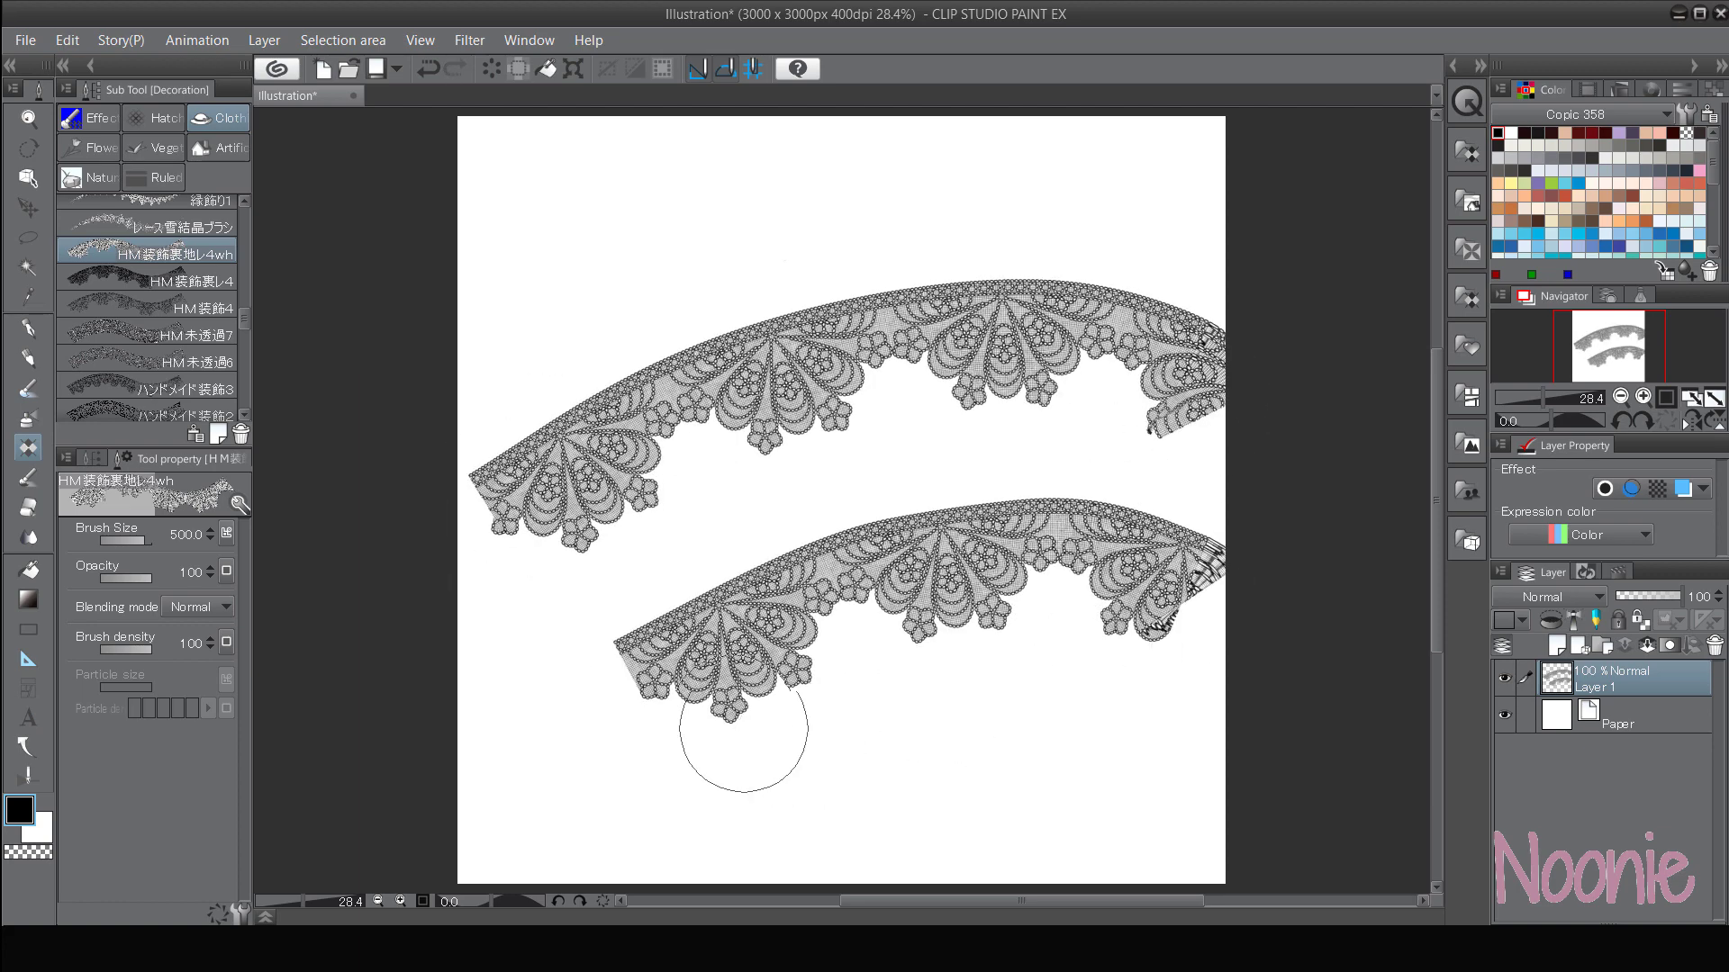
- Paint several ornamental scroll strokes over the lace bands with the 装飾 brush, enlarging it to 296.3
left_click_drag(246, 316, 245, 299)
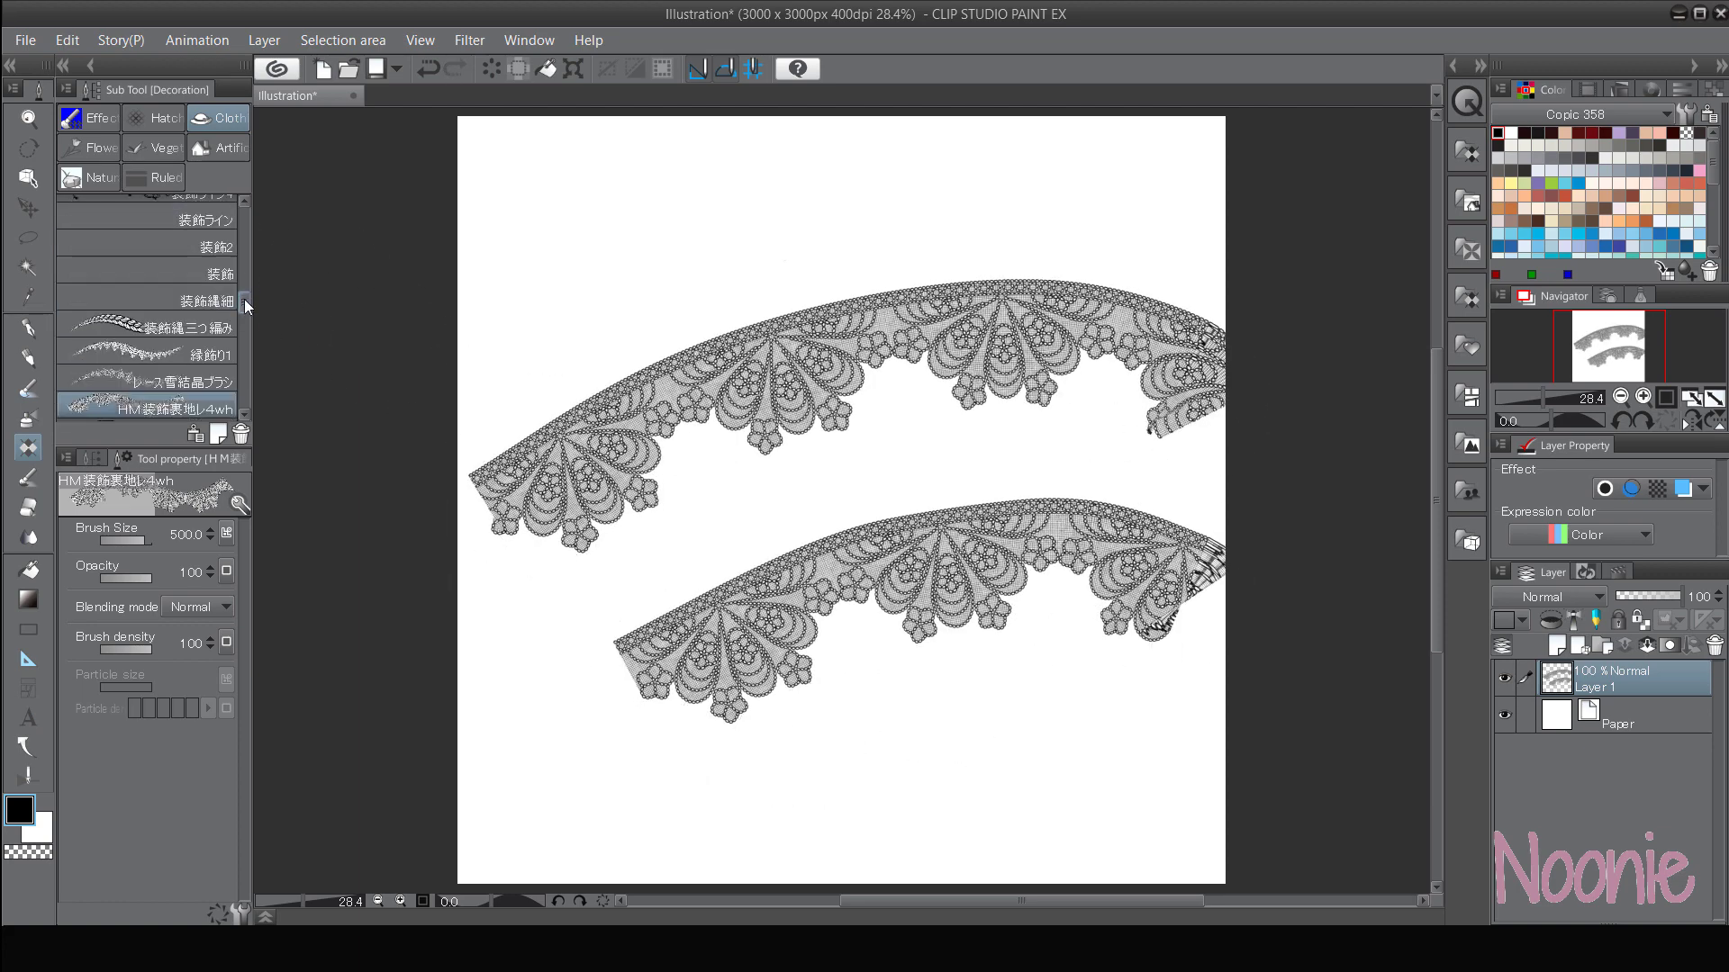
left_click(144, 245)
mouse_move(595, 281)
left_mouse_down()
mouse_move(887, 293)
mouse_move(1126, 333)
left_mouse_up()
mouse_move(619, 561)
left_mouse_down()
mouse_move(637, 576)
mouse_move(792, 540)
mouse_move(1117, 446)
left_mouse_up()
key("ctrl+z")
mouse_move(517, 270)
left_mouse_down()
mouse_move(513, 297)
mouse_move(810, 576)
mouse_move(1034, 629)
mouse_move(1081, 675)
left_mouse_up()
mouse_move(571, 596)
left_mouse_down()
mouse_move(705, 775)
mouse_move(893, 771)
mouse_move(898, 384)
mouse_move(1024, 423)
mouse_move(1068, 275)
mouse_move(845, 192)
left_mouse_up()
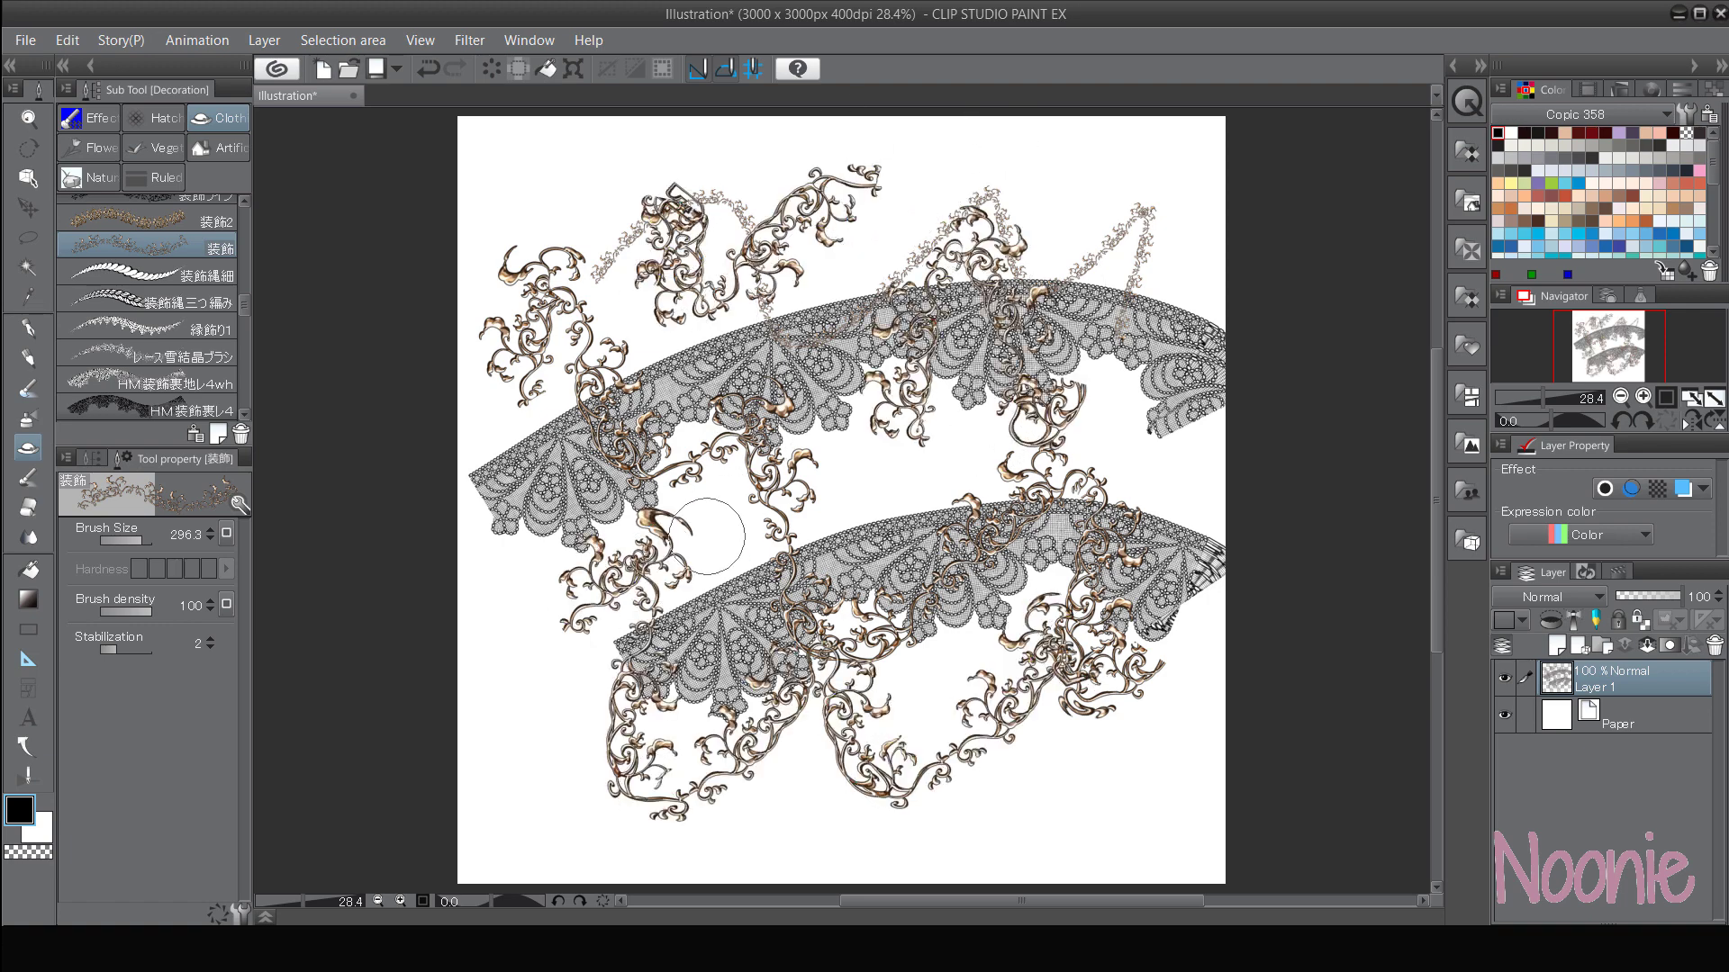
mouse_move(540, 553)
left_mouse_down()
mouse_move(578, 696)
mouse_move(770, 738)
mouse_move(1026, 423)
left_mouse_up()
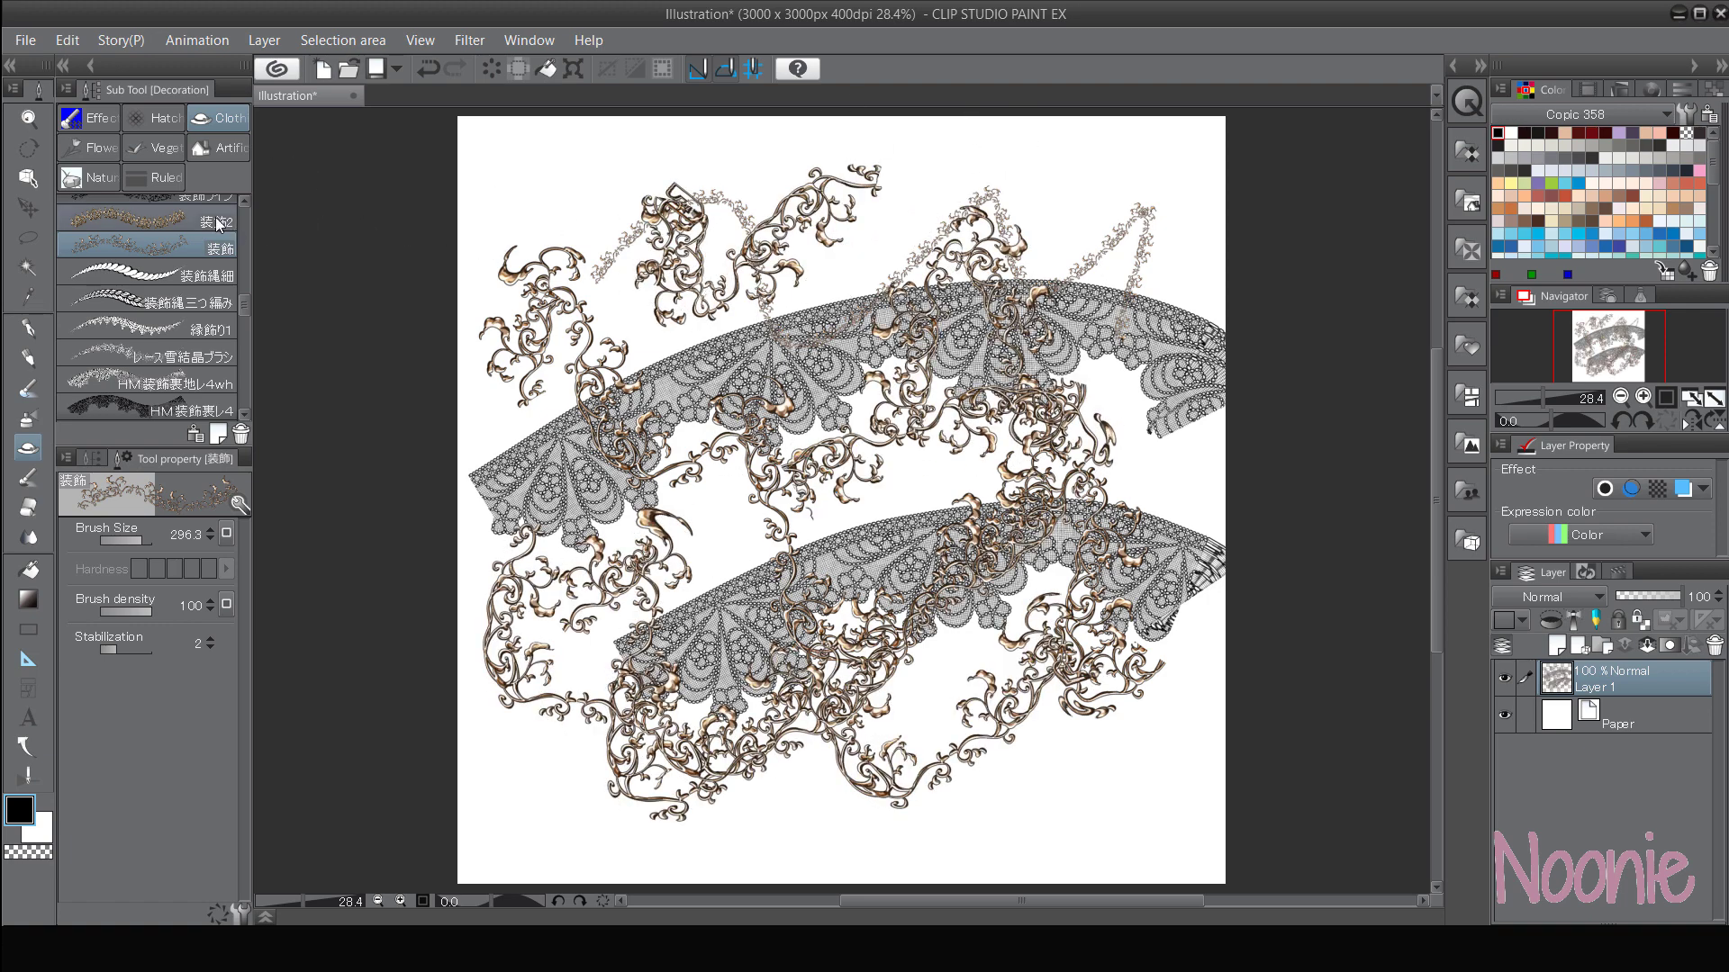
- Try the 装飾2 ornament brush at size 50 with one stroke and undo it
left_click(144, 220)
left_click_drag(587, 330, 689, 392)
key("ctrl+z")
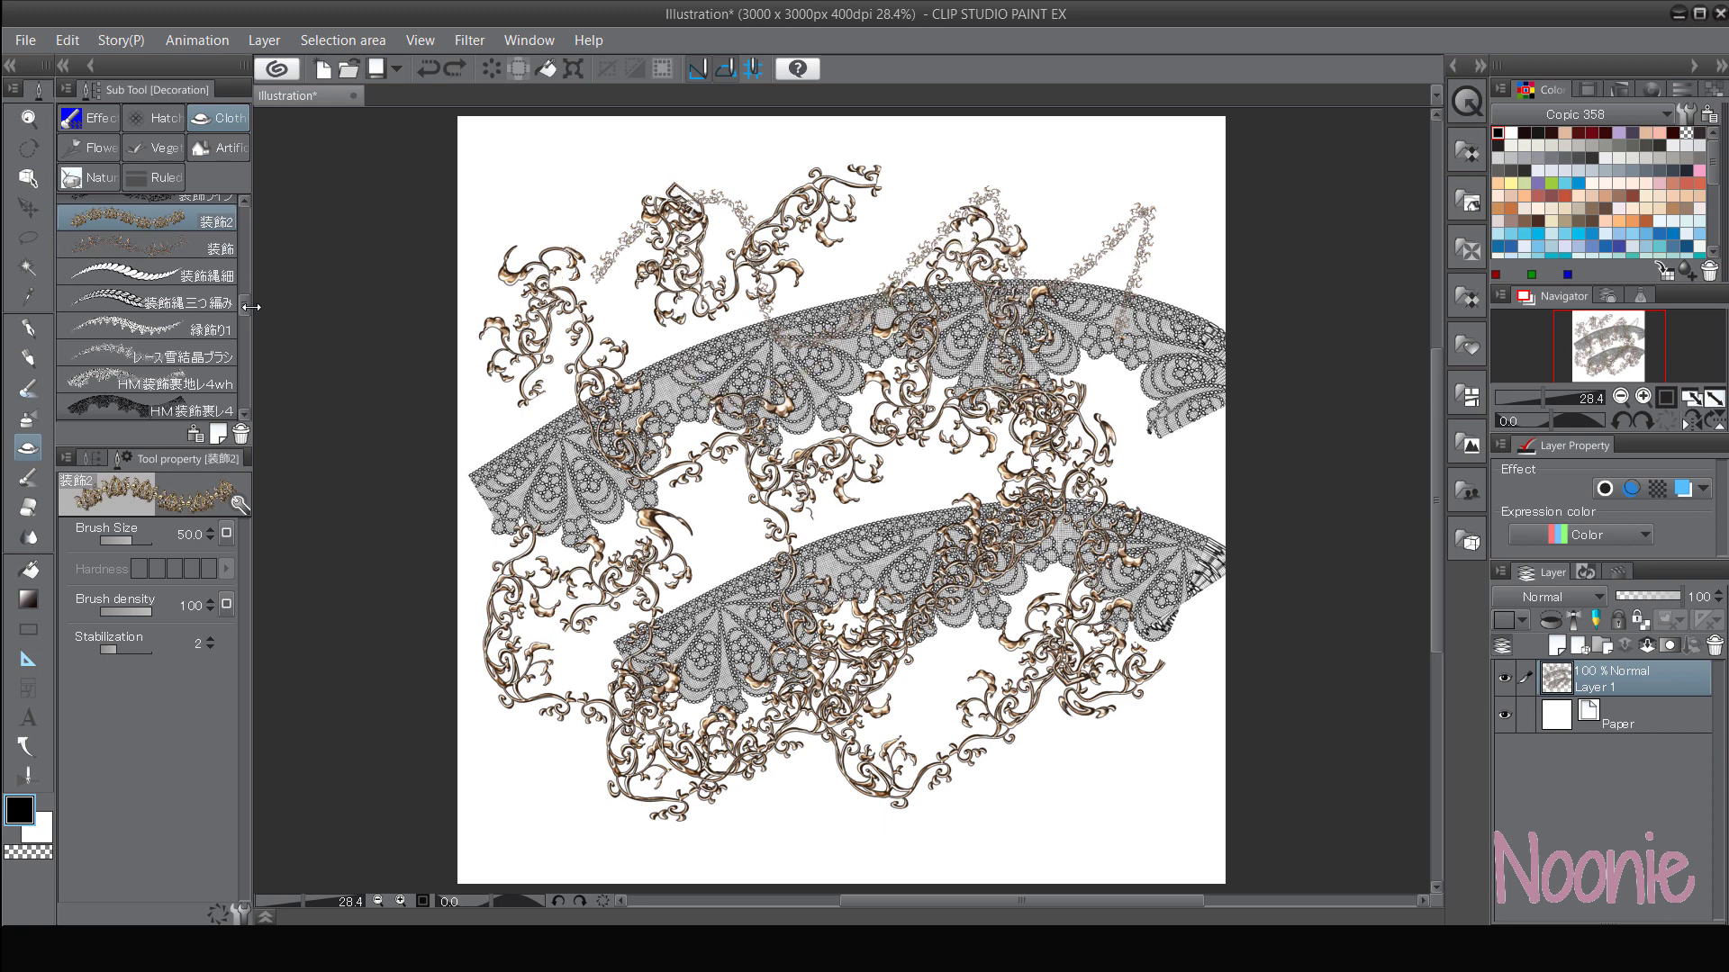
- Draw two strokes with the 装飾ライン4 brush at size 64.9 over the ornaments, and clear the layer
left_click_drag(243, 306, 240, 295)
left_click(198, 356)
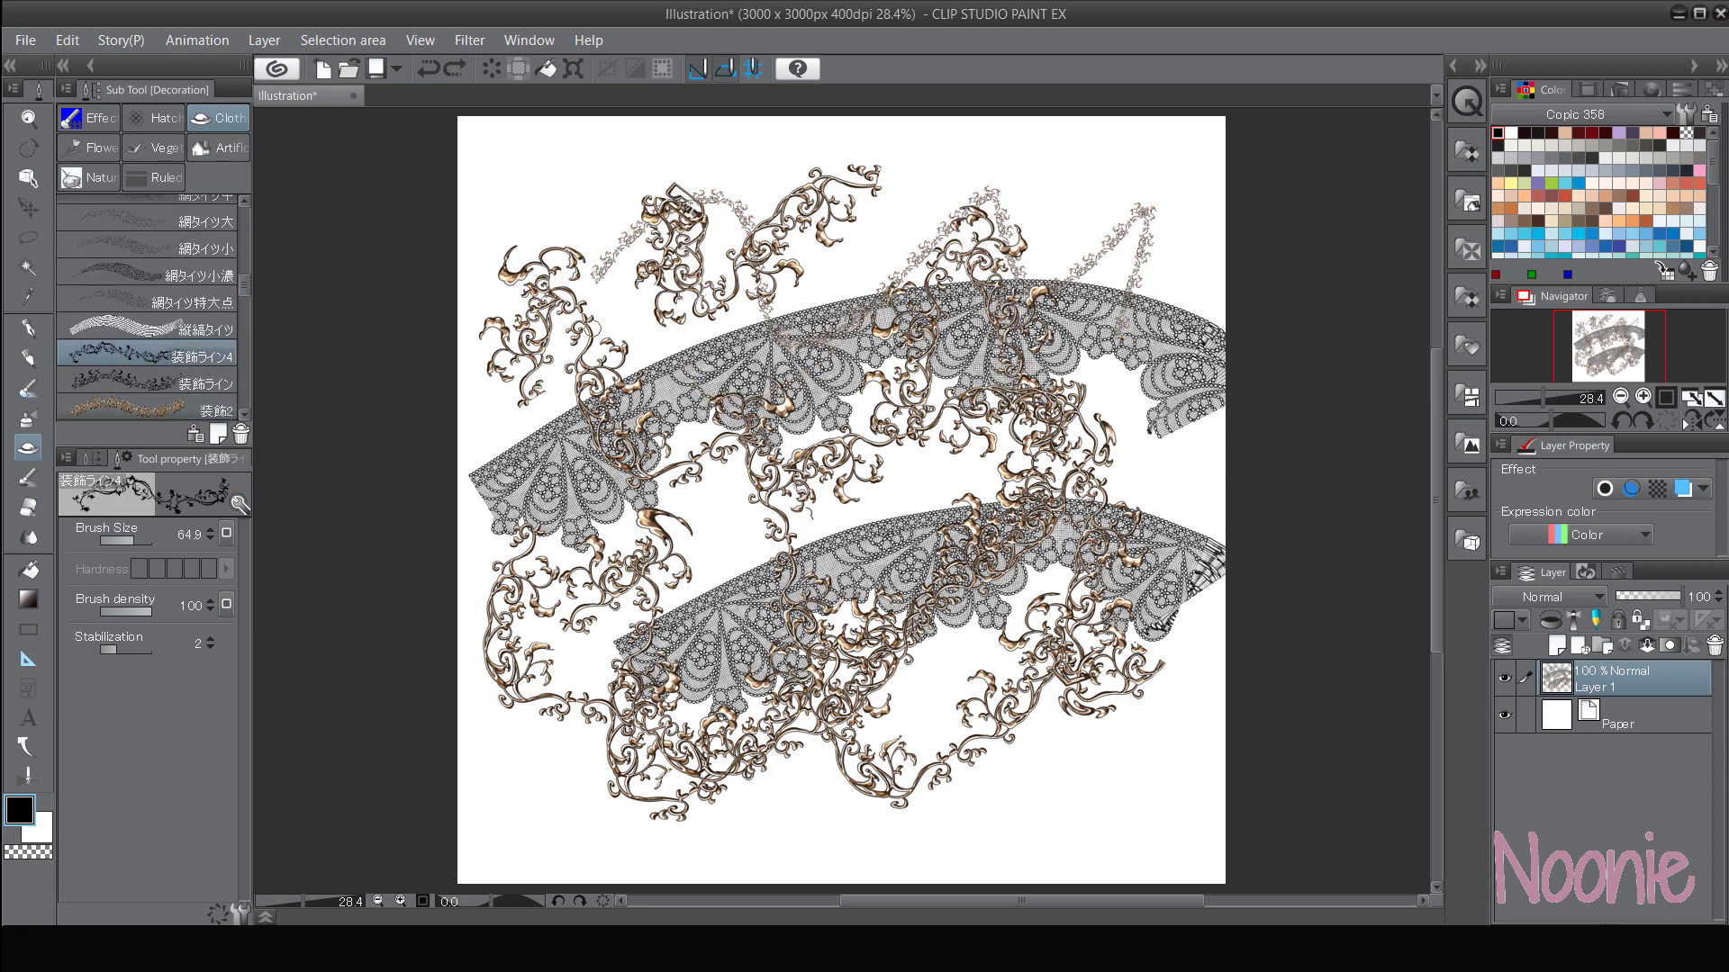
mouse_move(549, 270)
left_mouse_down()
mouse_move(864, 234)
mouse_move(1065, 576)
left_mouse_up()
left_click_drag(721, 518, 675, 622)
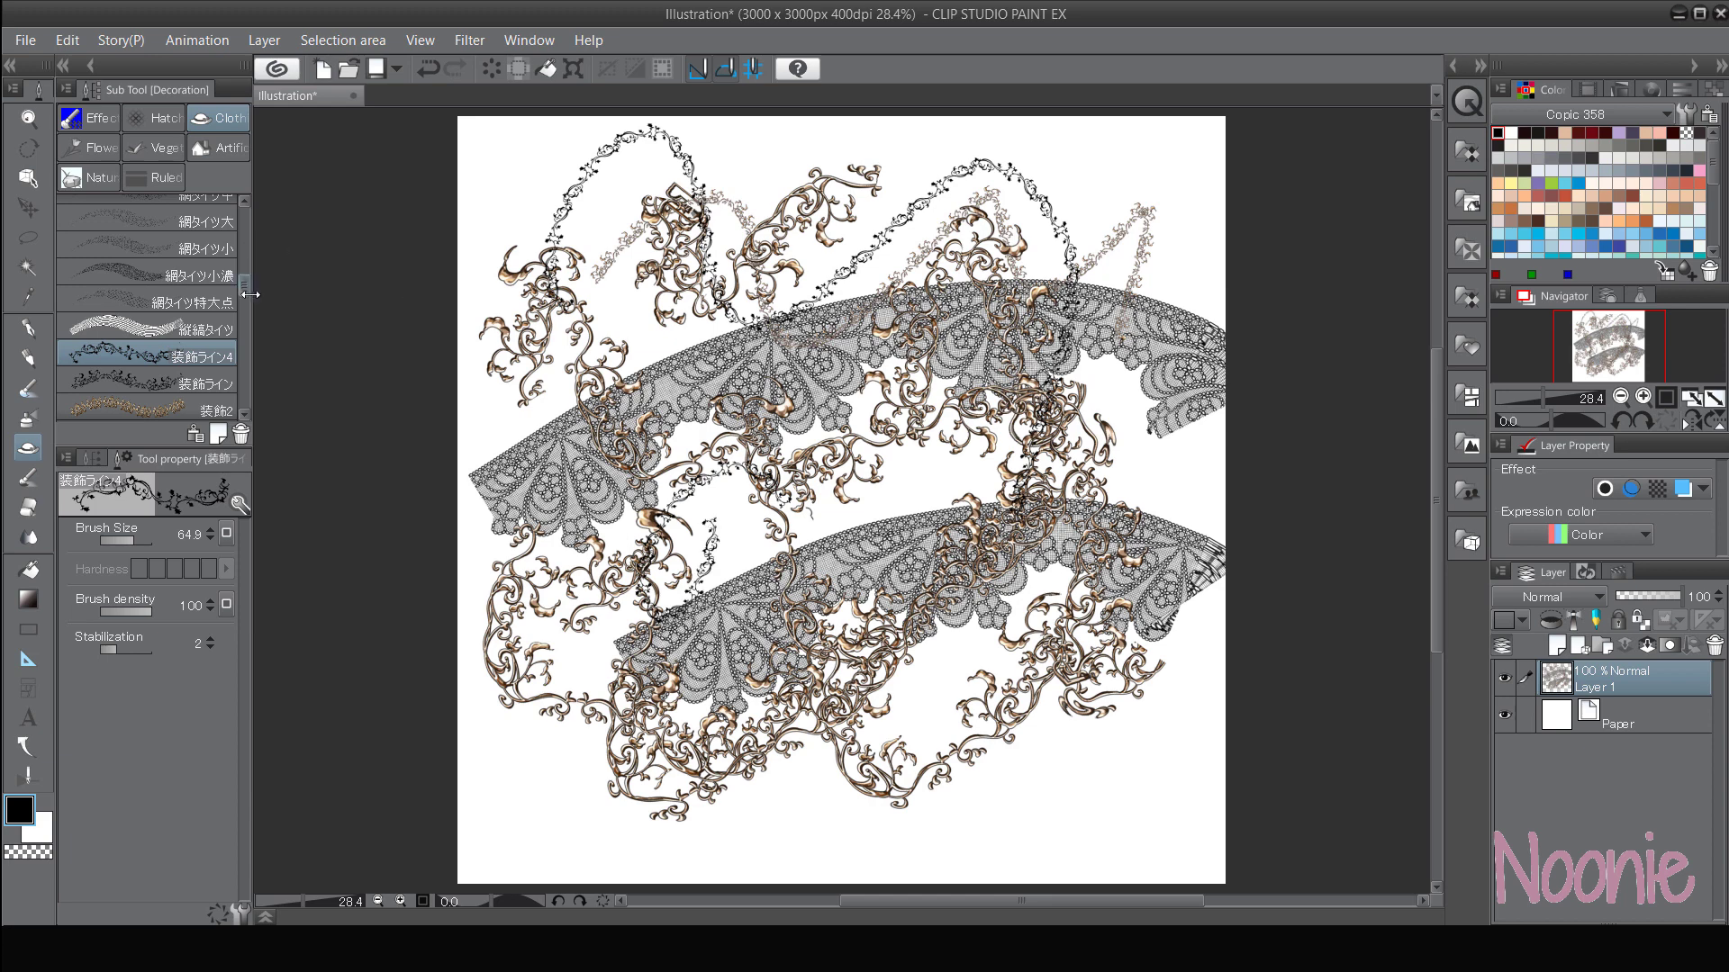
left_click_drag(243, 283, 243, 270)
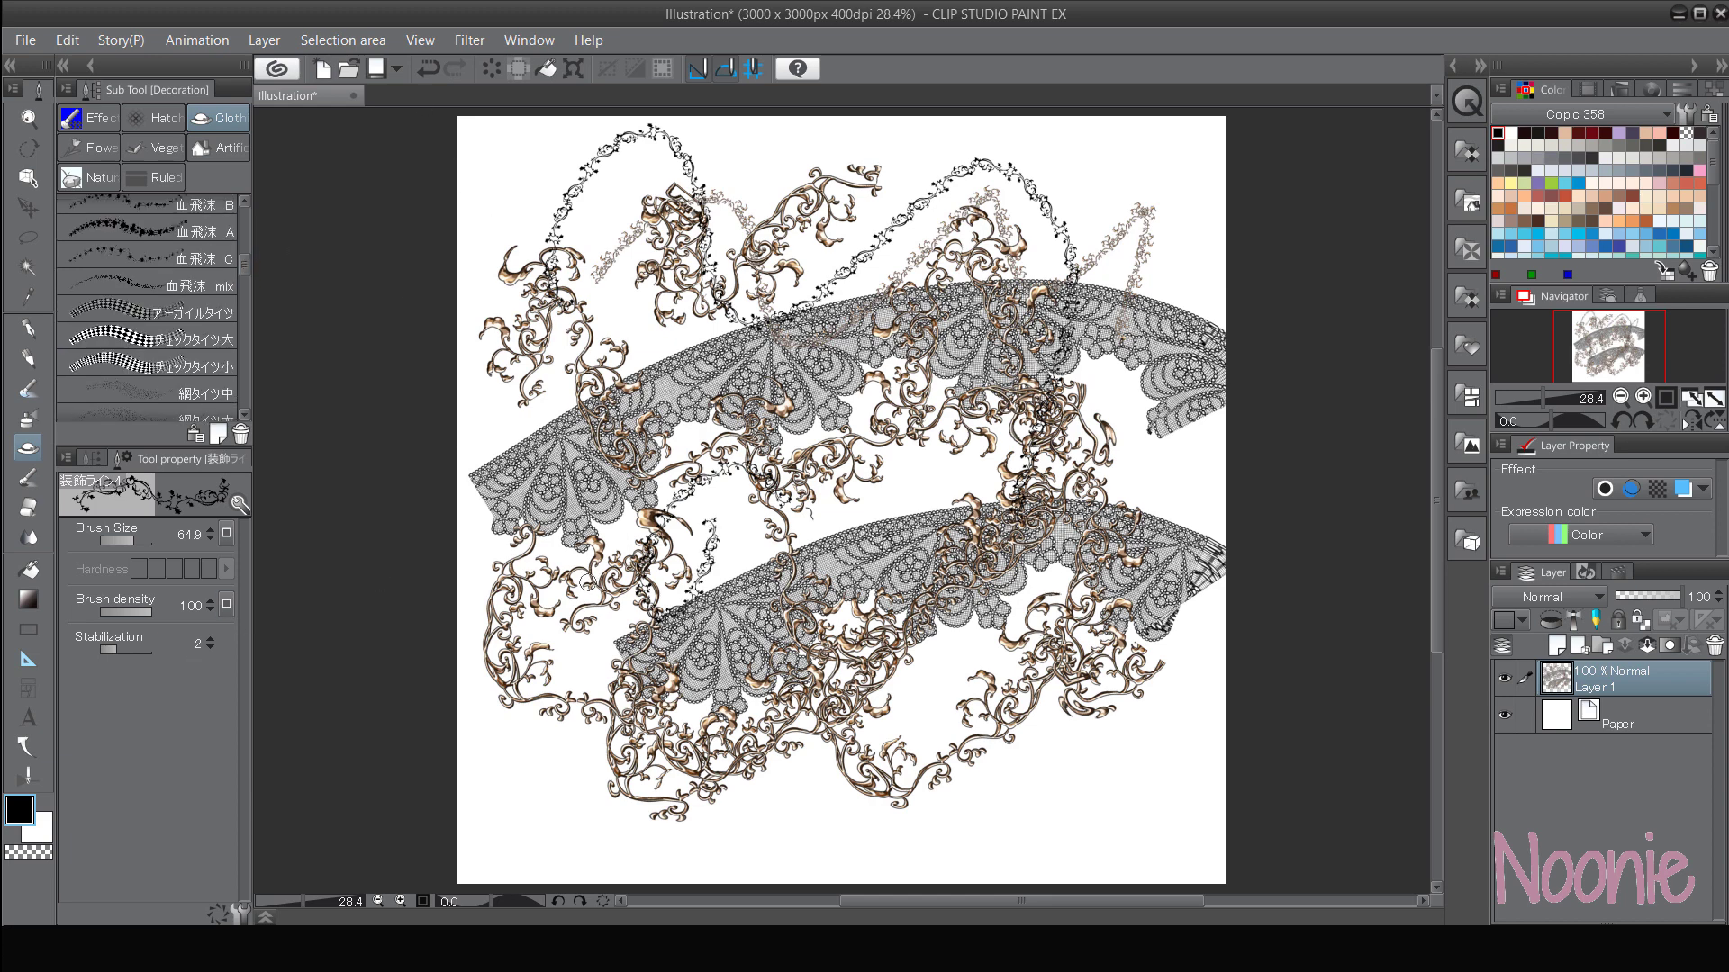
key("Delete")
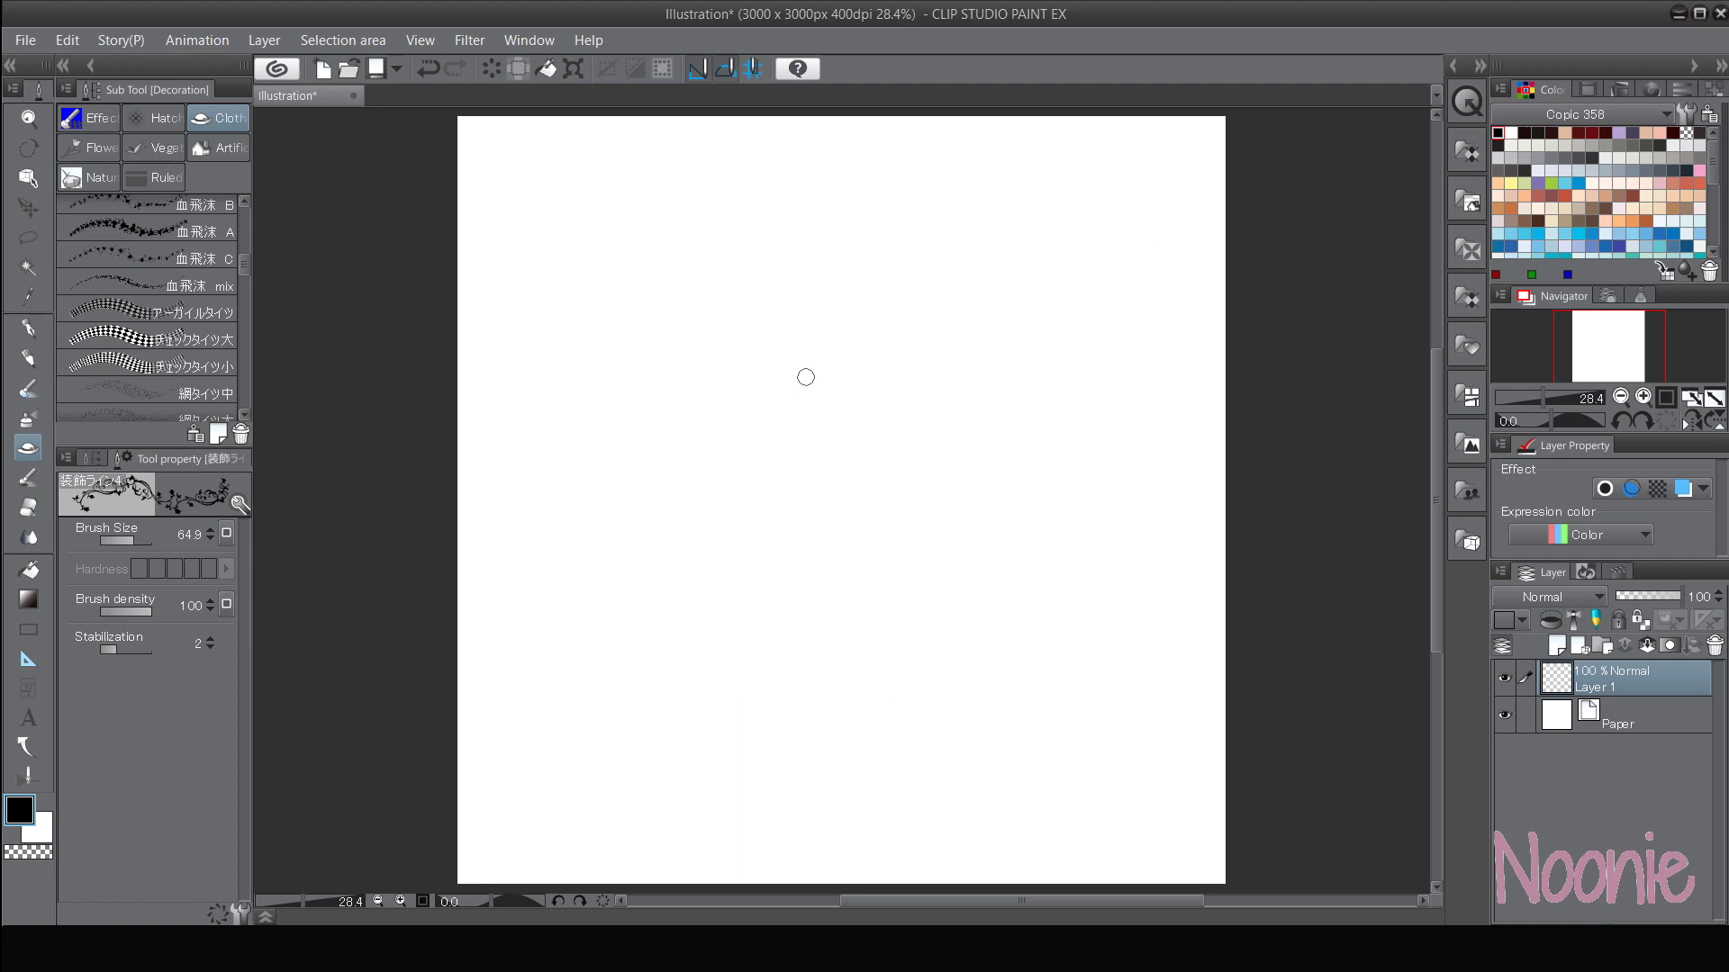
- Draw a winding leafy sprig with the ラベンダーの花(20.0) flower brush at size 200.5 and a row of conifers with the vegetation brush
left_click(225, 146)
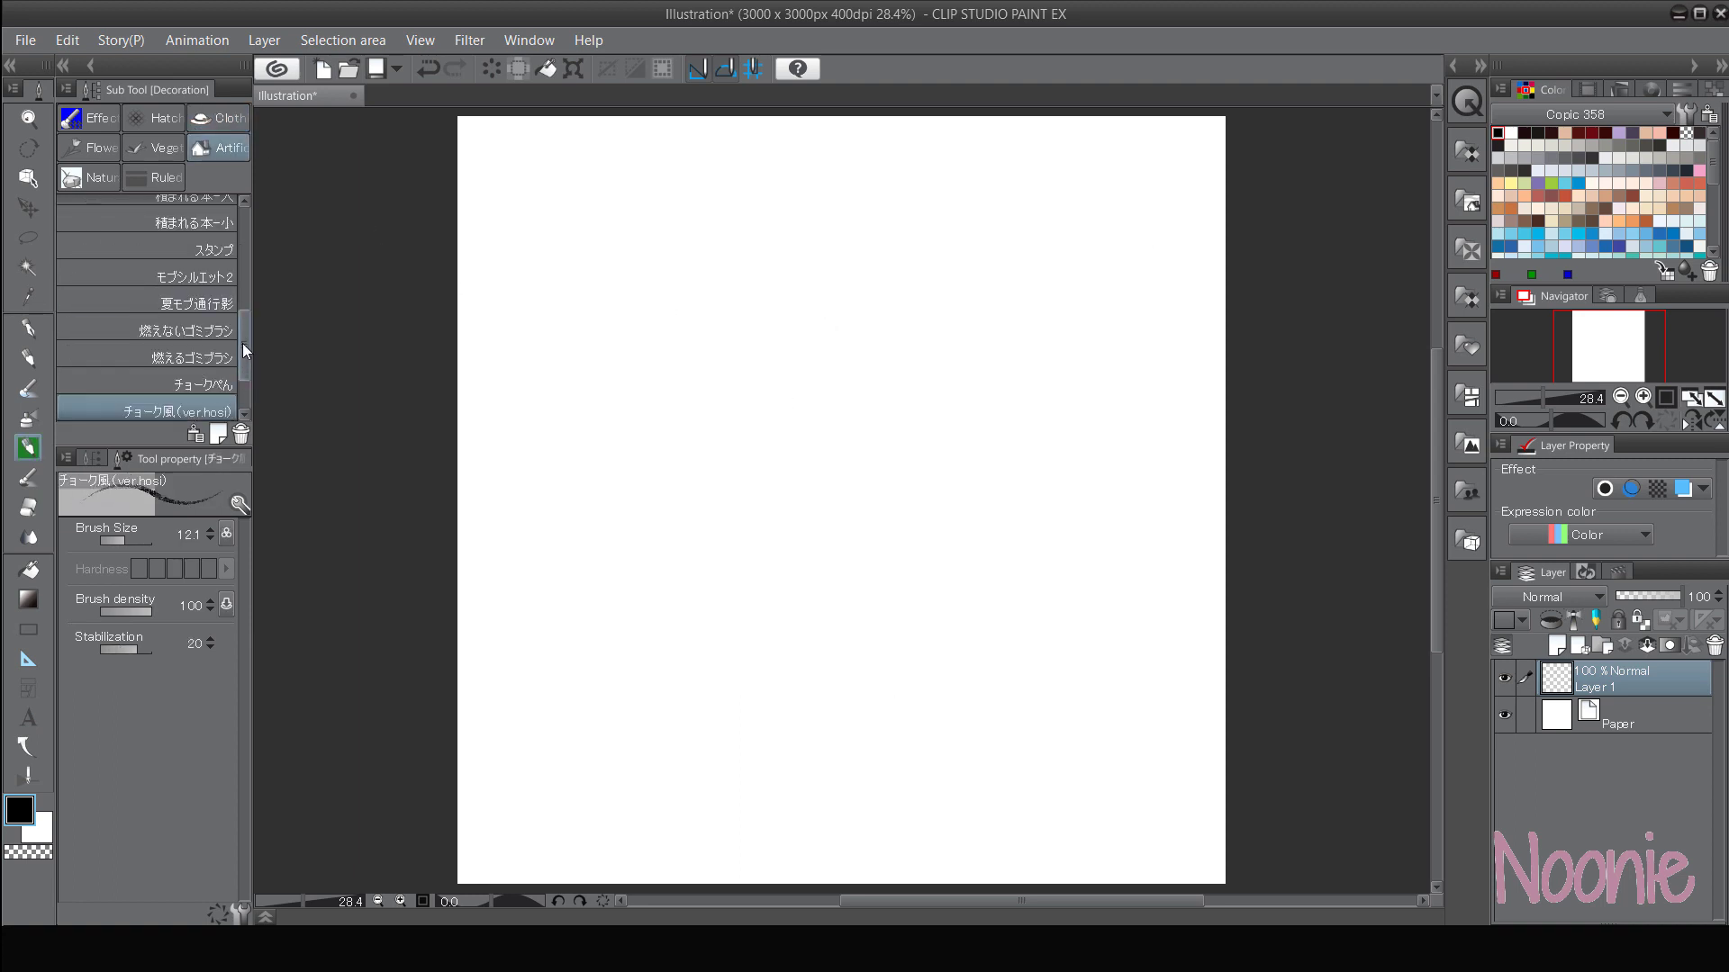
left_click_drag(241, 343, 245, 256)
left_click(94, 148)
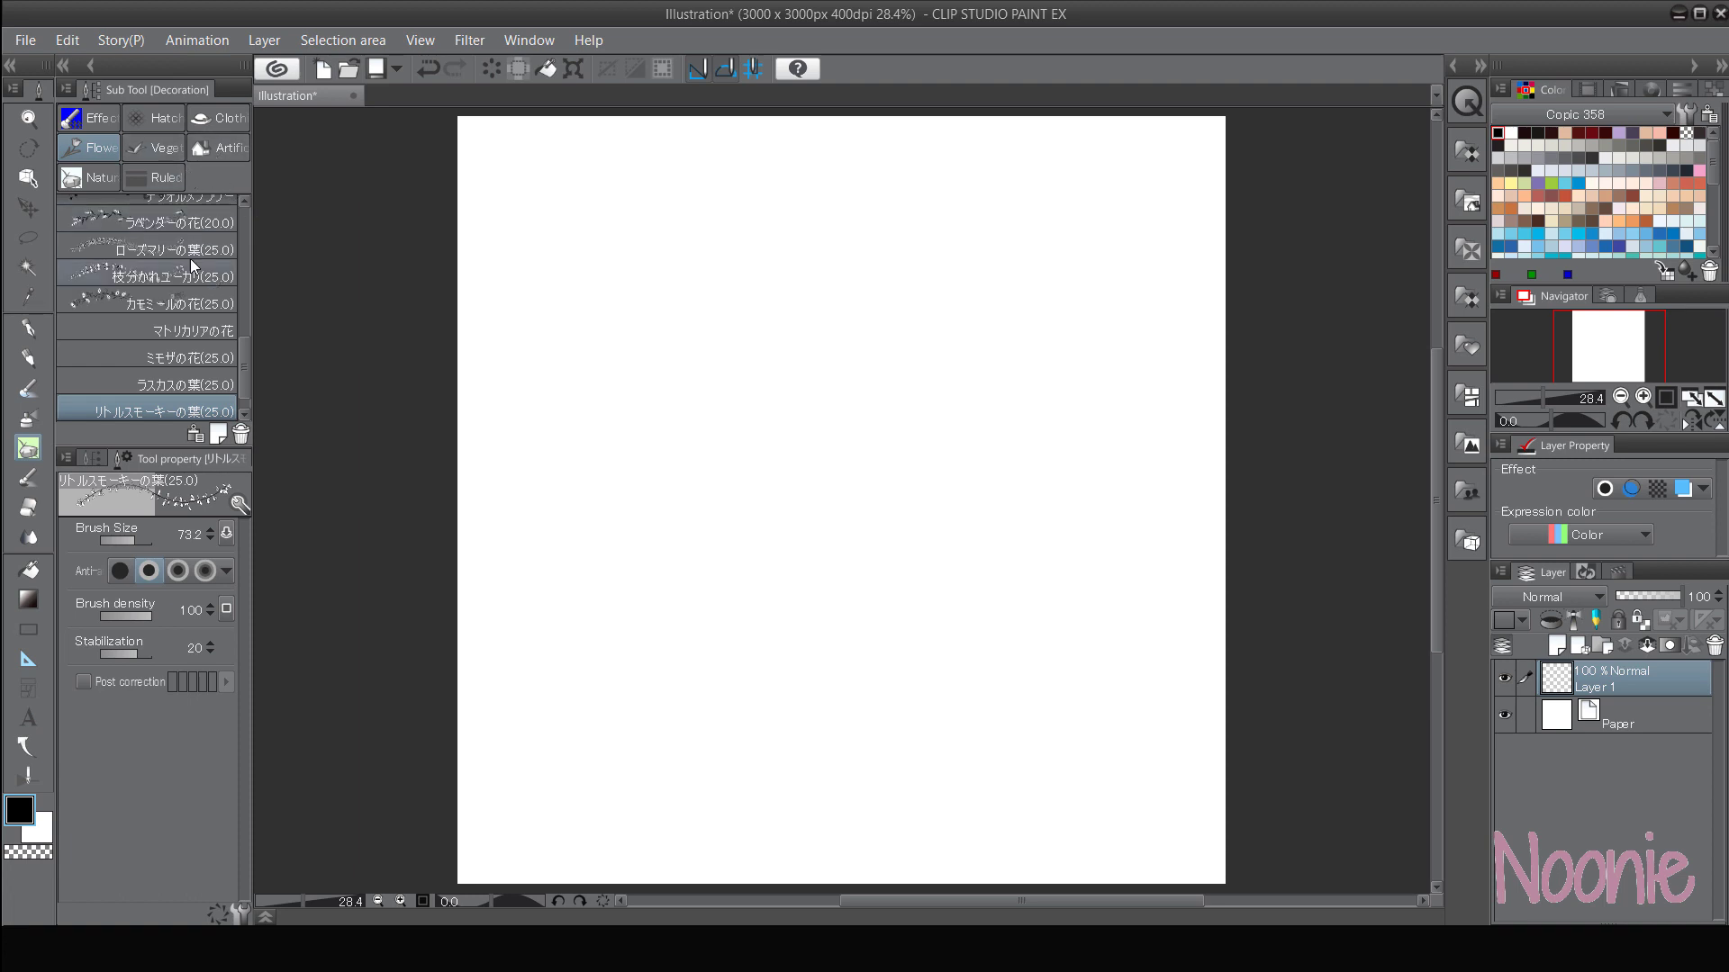
left_click(153, 222)
mouse_move(603, 340)
left_mouse_down()
mouse_move(883, 548)
mouse_move(1030, 732)
left_mouse_up()
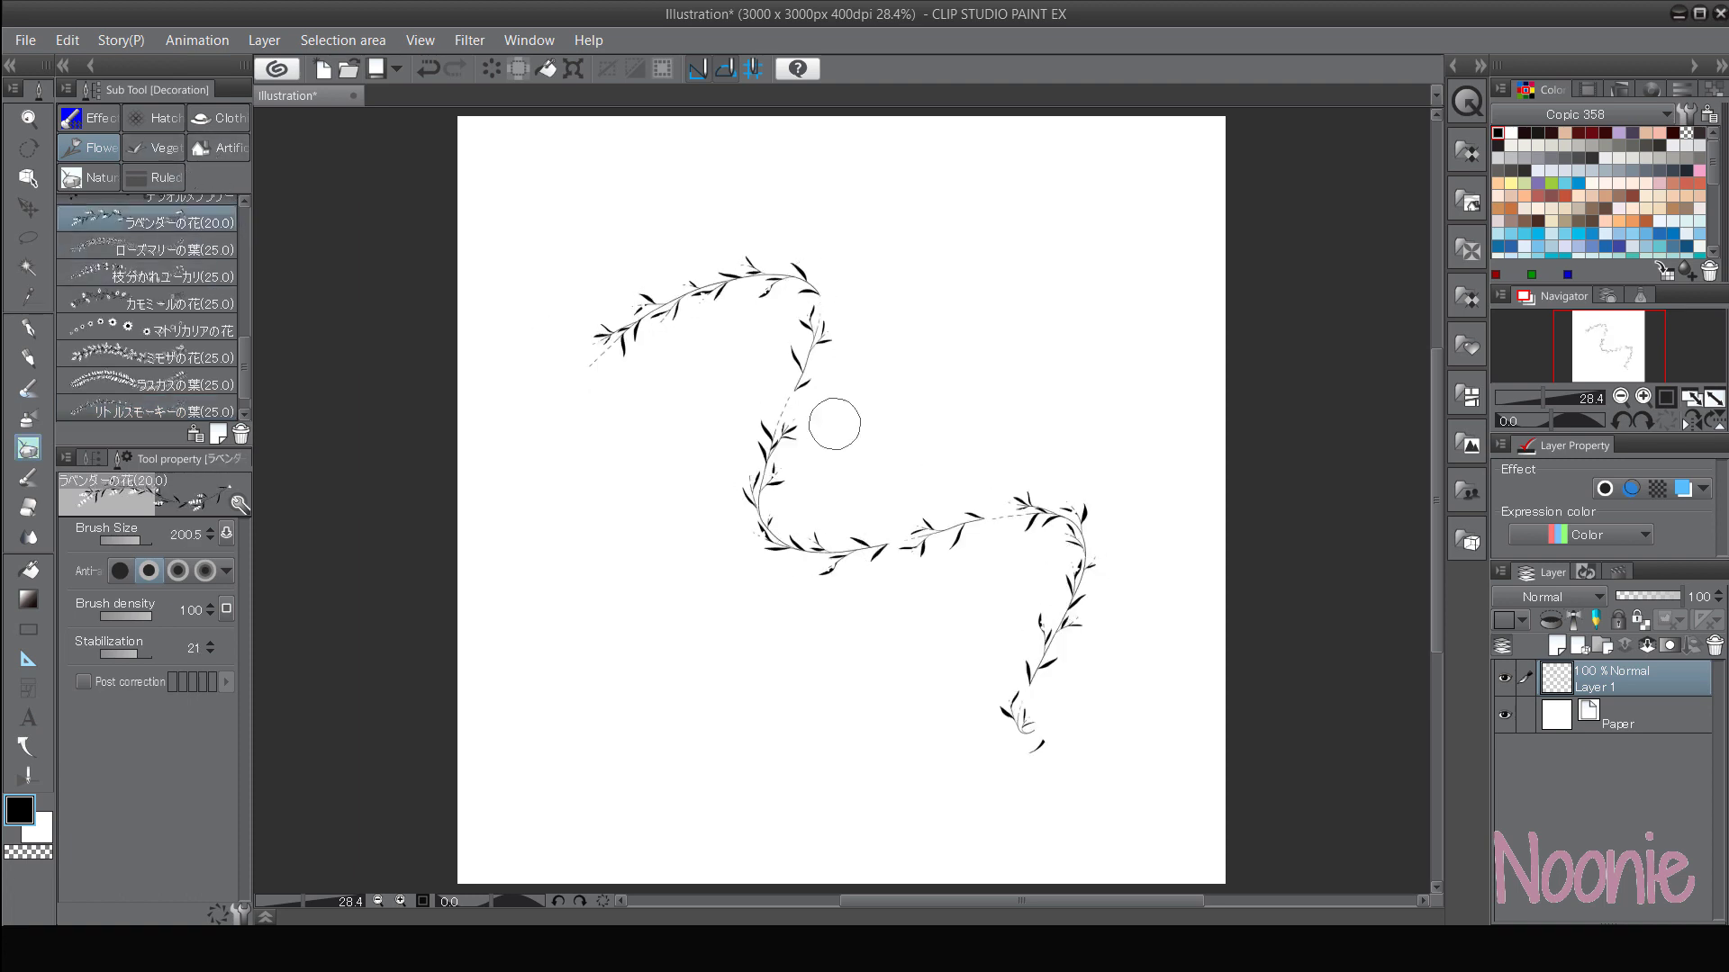
left_click(160, 147)
mouse_move(466, 450)
left_mouse_down()
mouse_move(1132, 545)
mouse_move(1109, 661)
left_mouse_up()
- Cover the middle of the canvas with grunge texture using the artificial グランジ 4 brush at size 2000
left_click(217, 147)
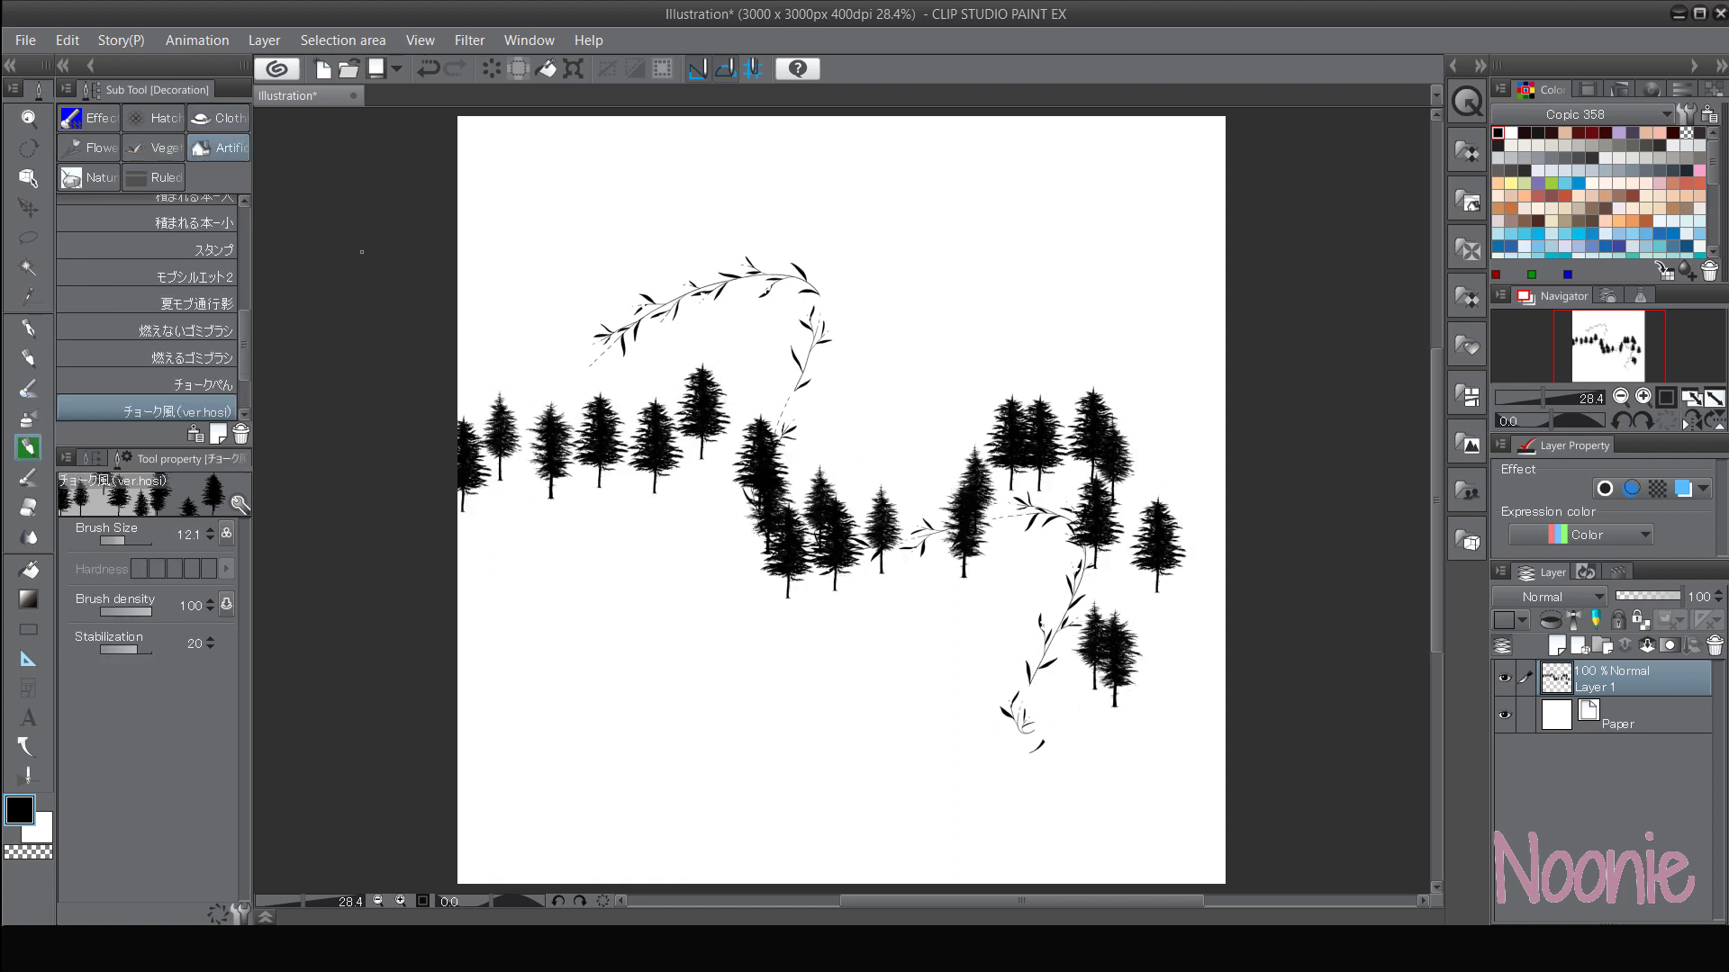
left_click_drag(244, 343, 245, 252)
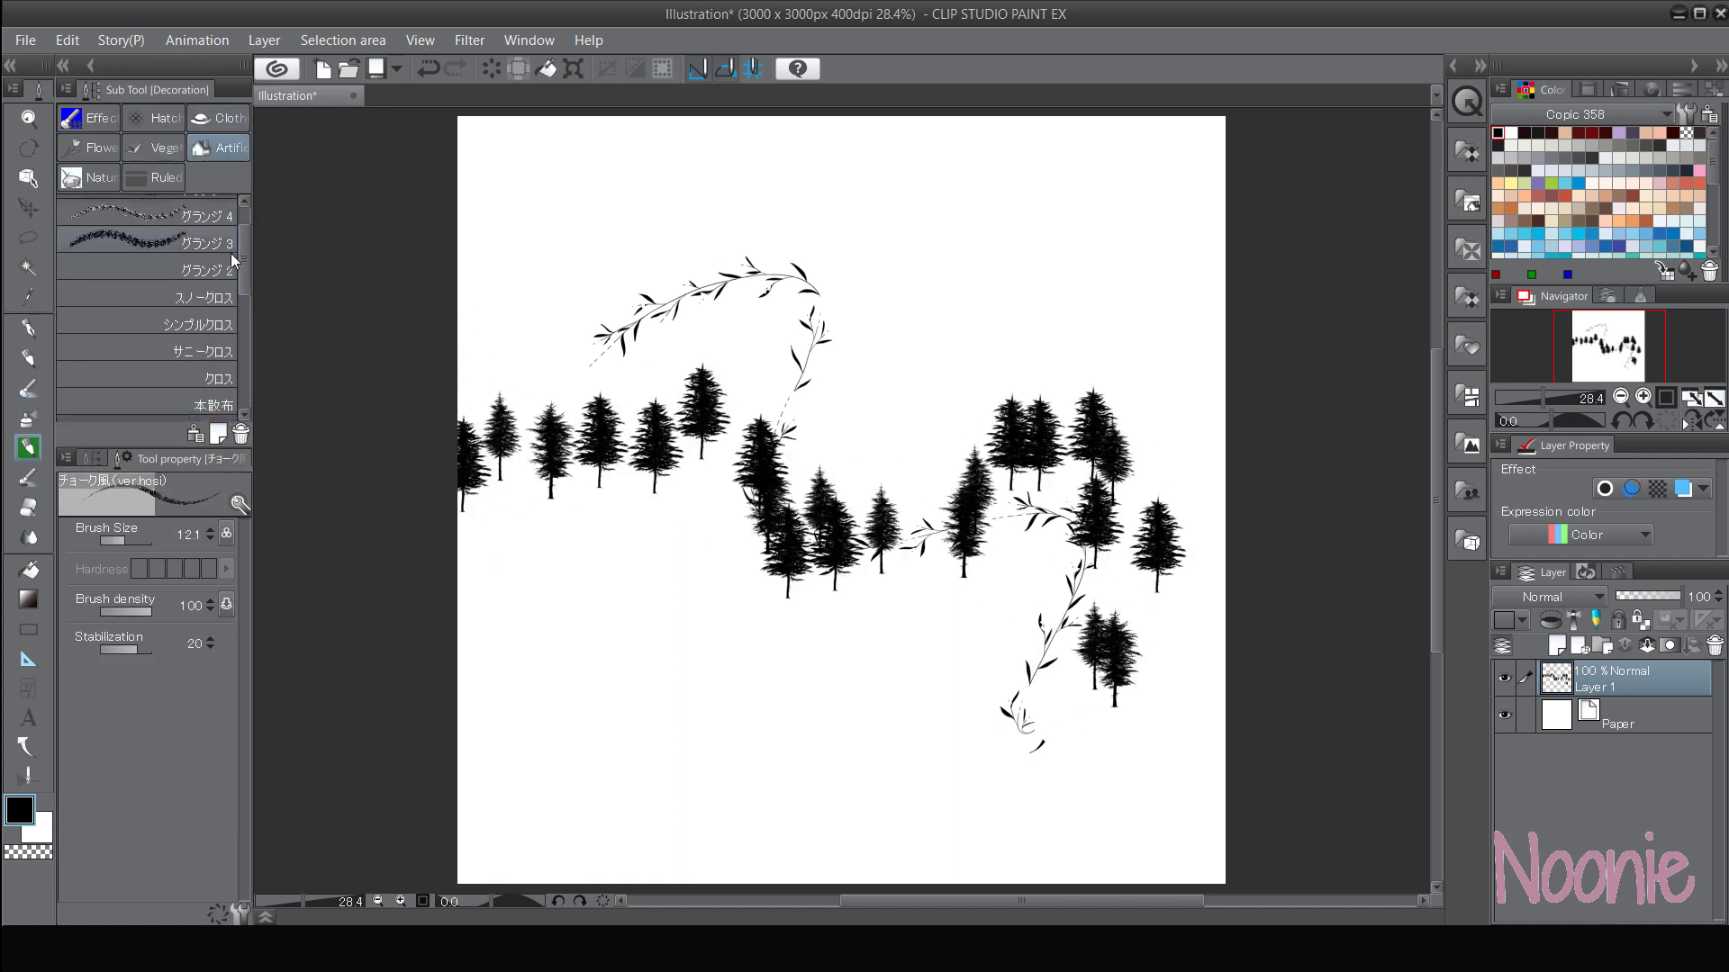
left_click(216, 216)
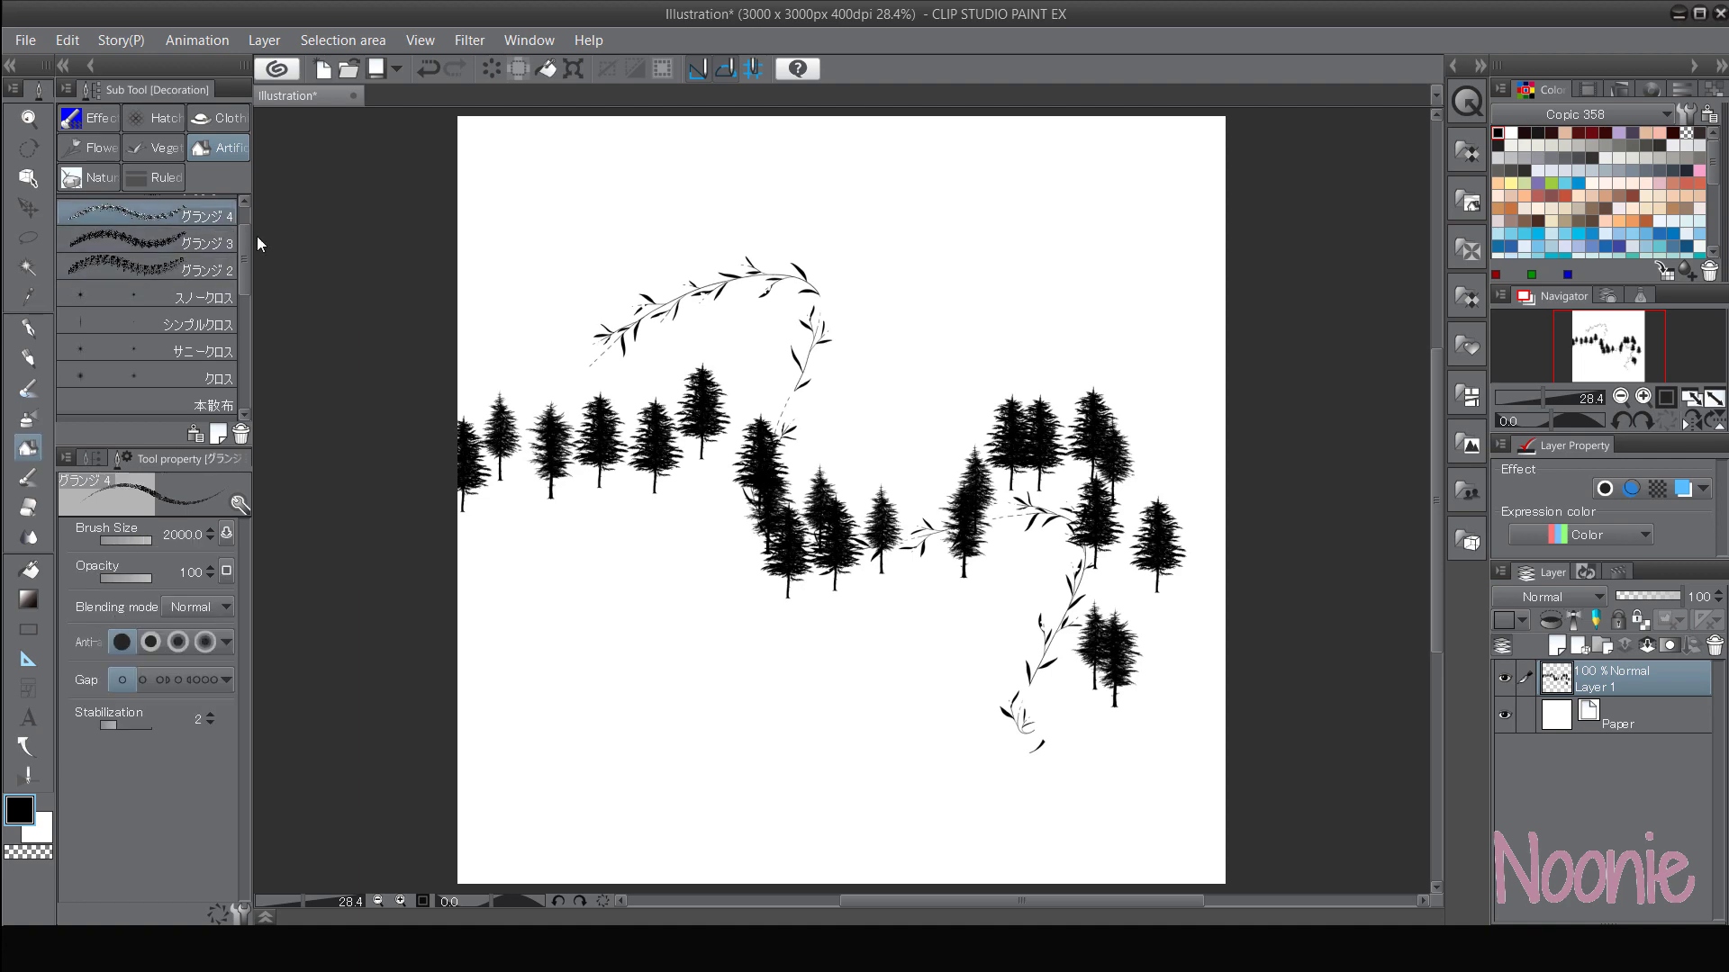
left_click_drag(598, 355, 864, 614)
left_click(703, 631)
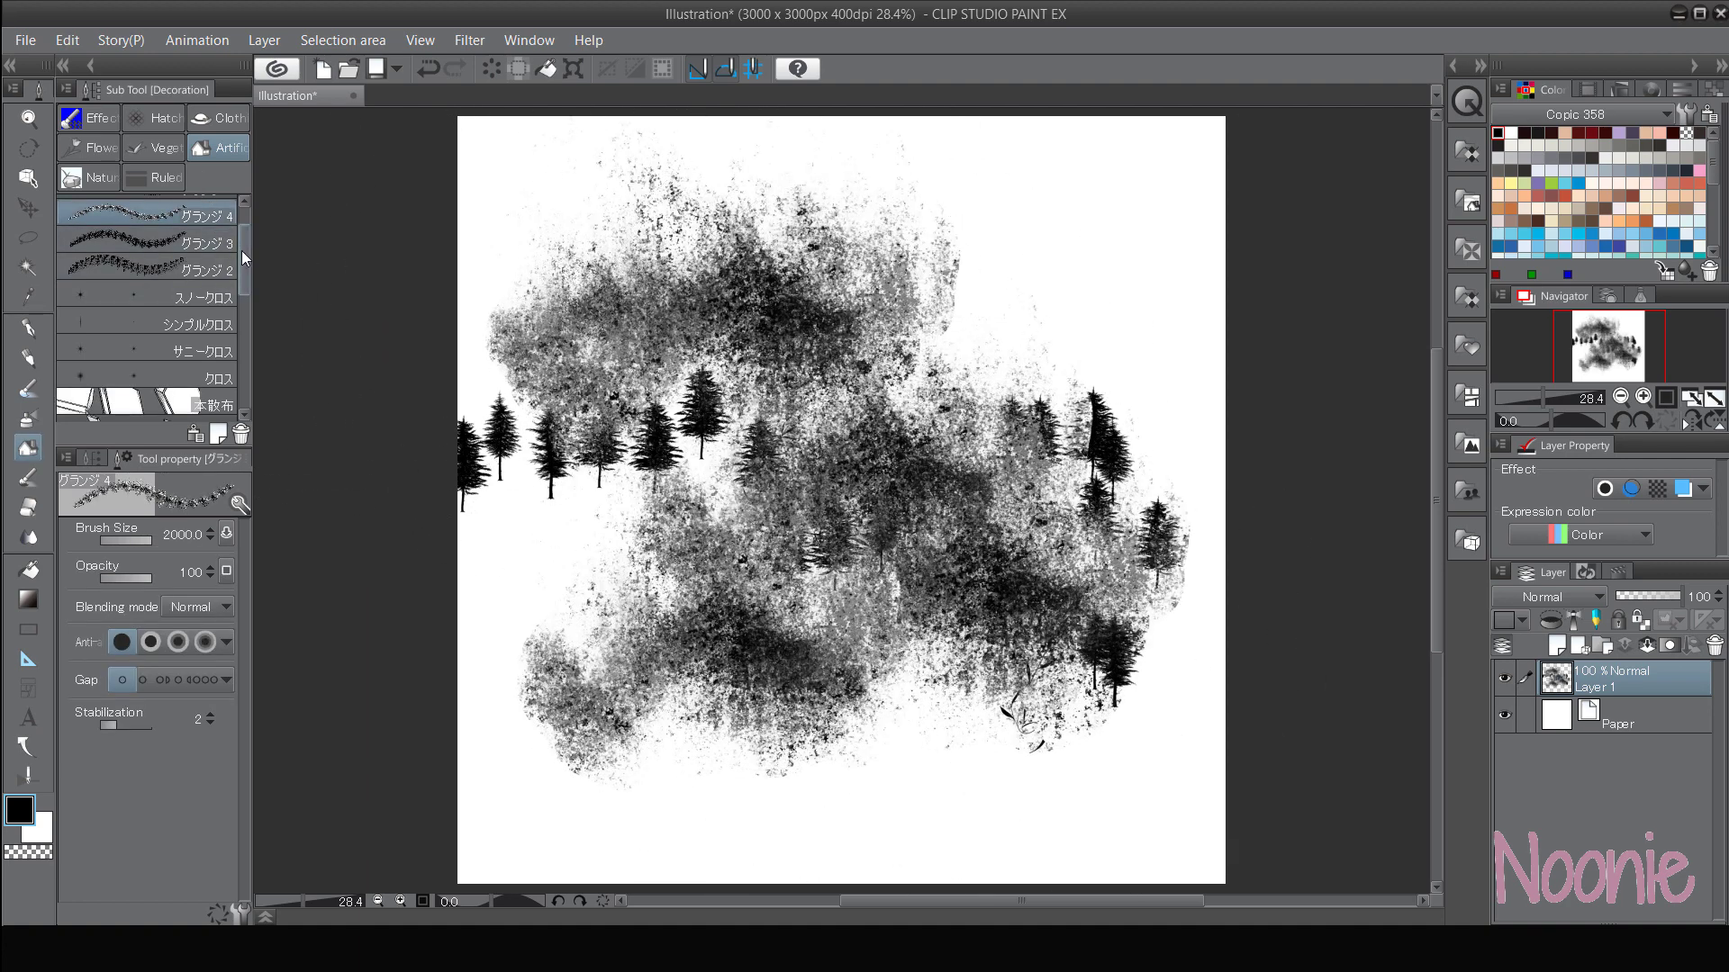
- Paint winding wood-grain bands over the grunge texture with the woodgrain brush・木目ブラシ at size 366.2
left_click(90, 148)
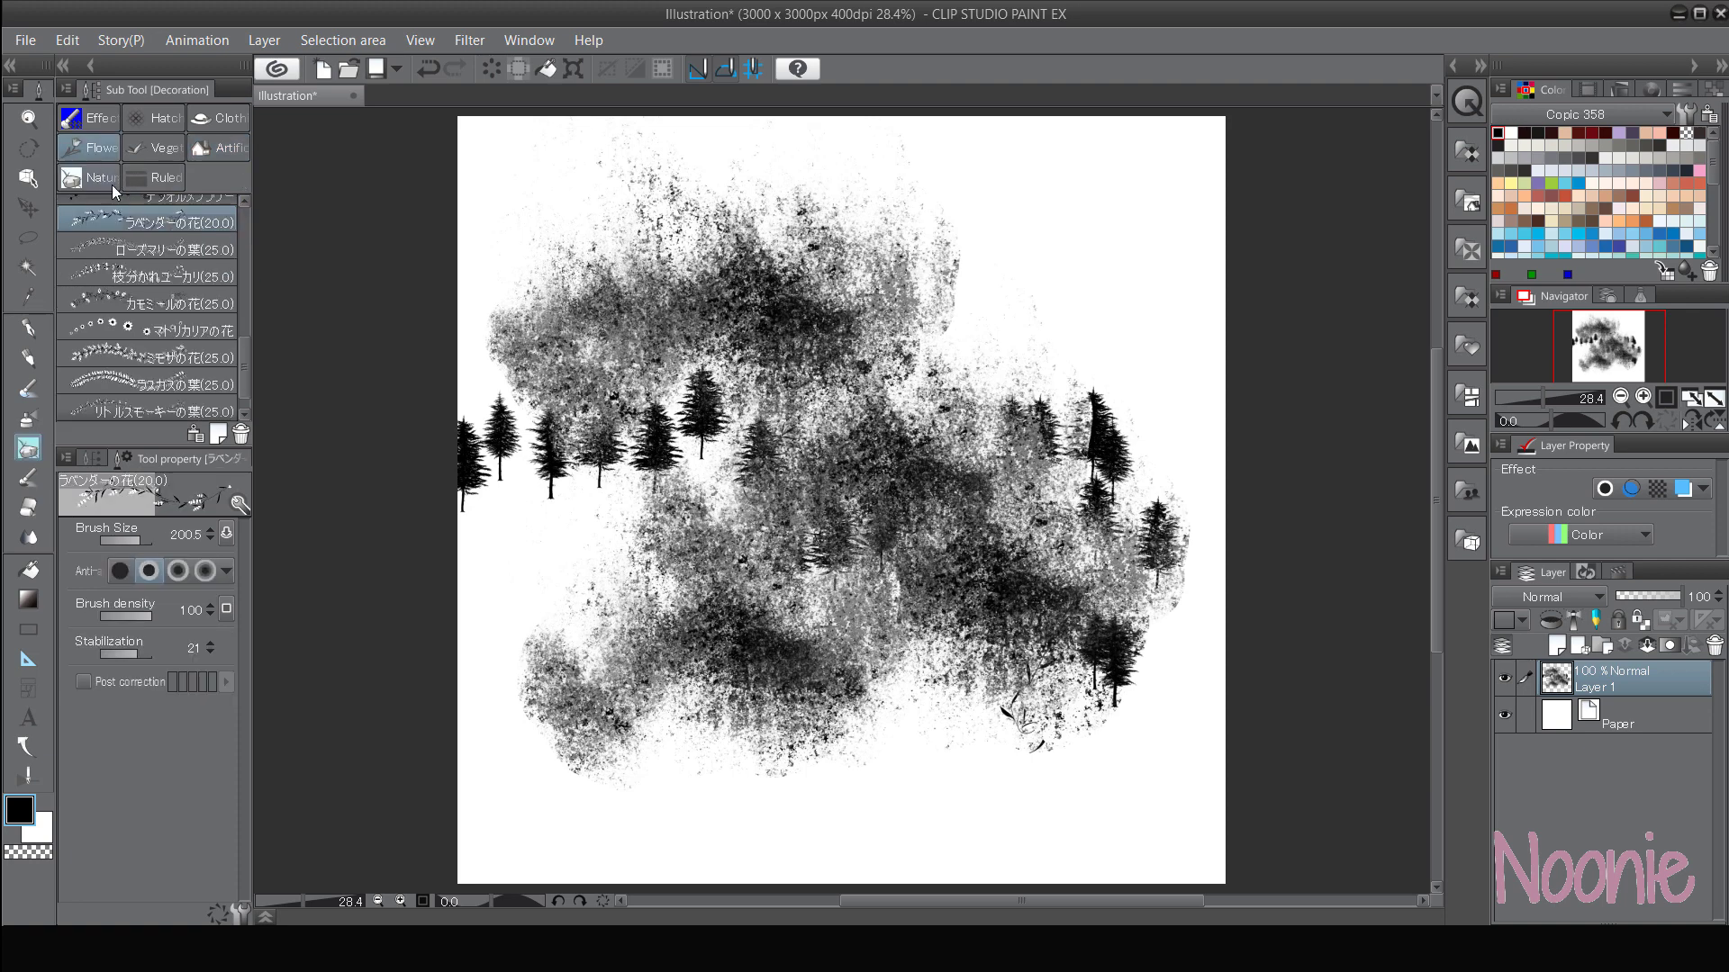
left_click(94, 177)
mouse_move(245, 275)
left_mouse_down()
mouse_move(245, 221)
mouse_move(249, 414)
left_mouse_up()
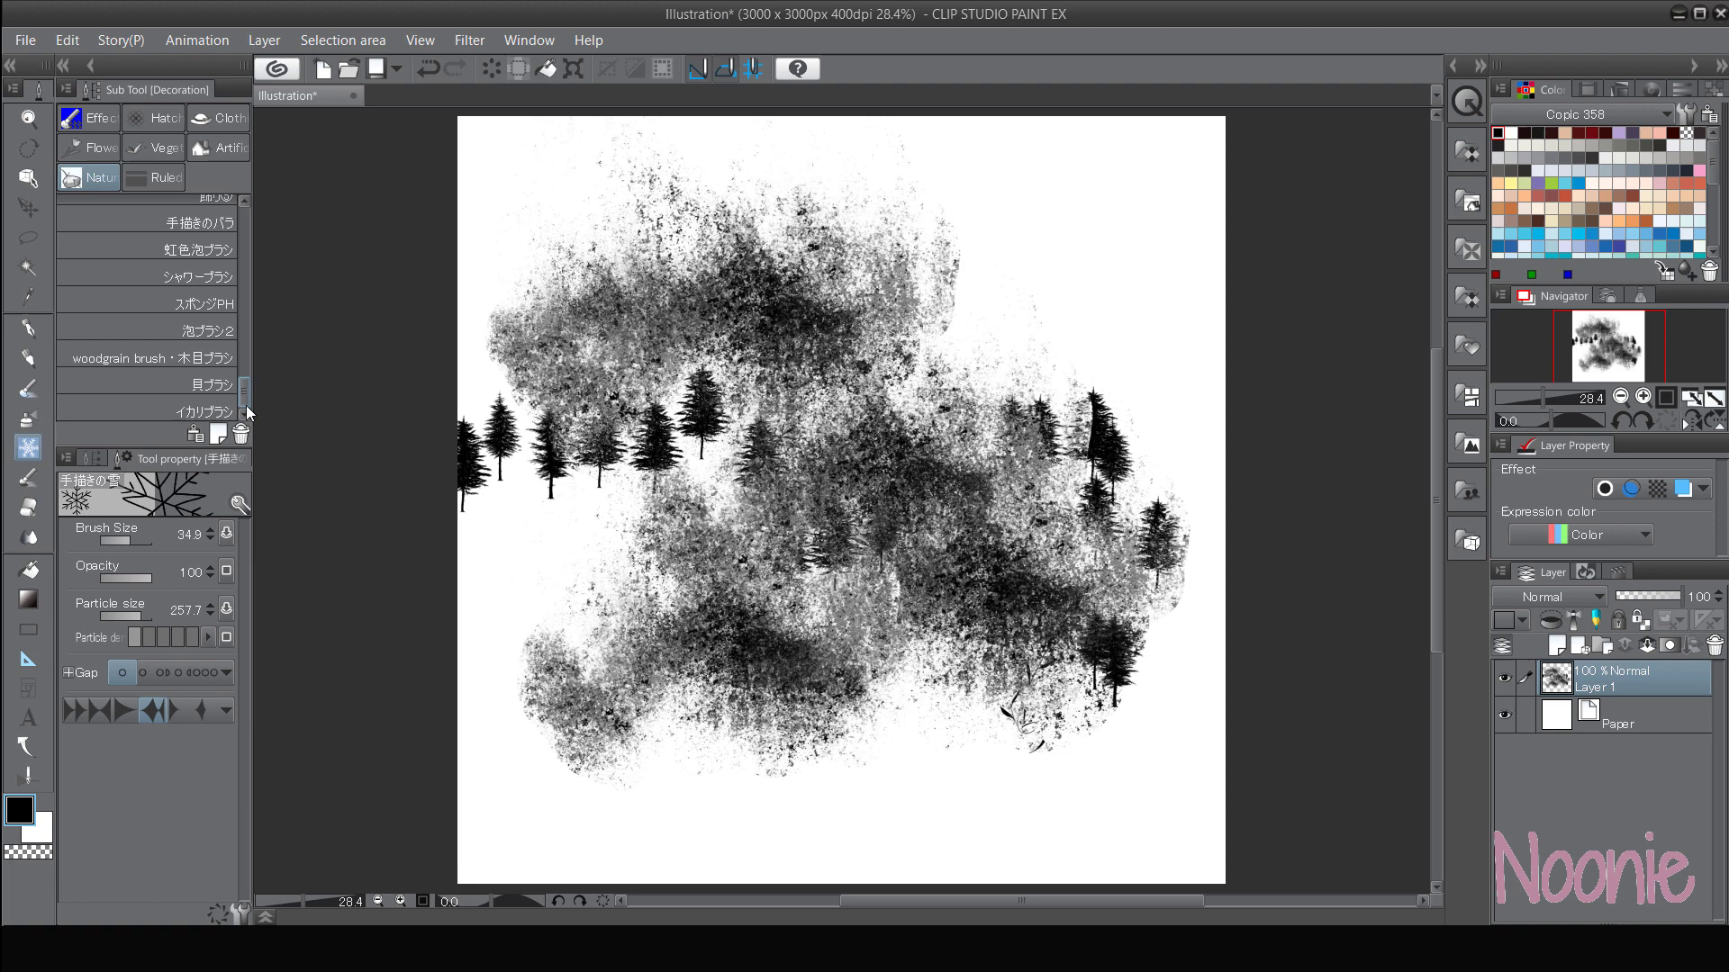
left_click(220, 357)
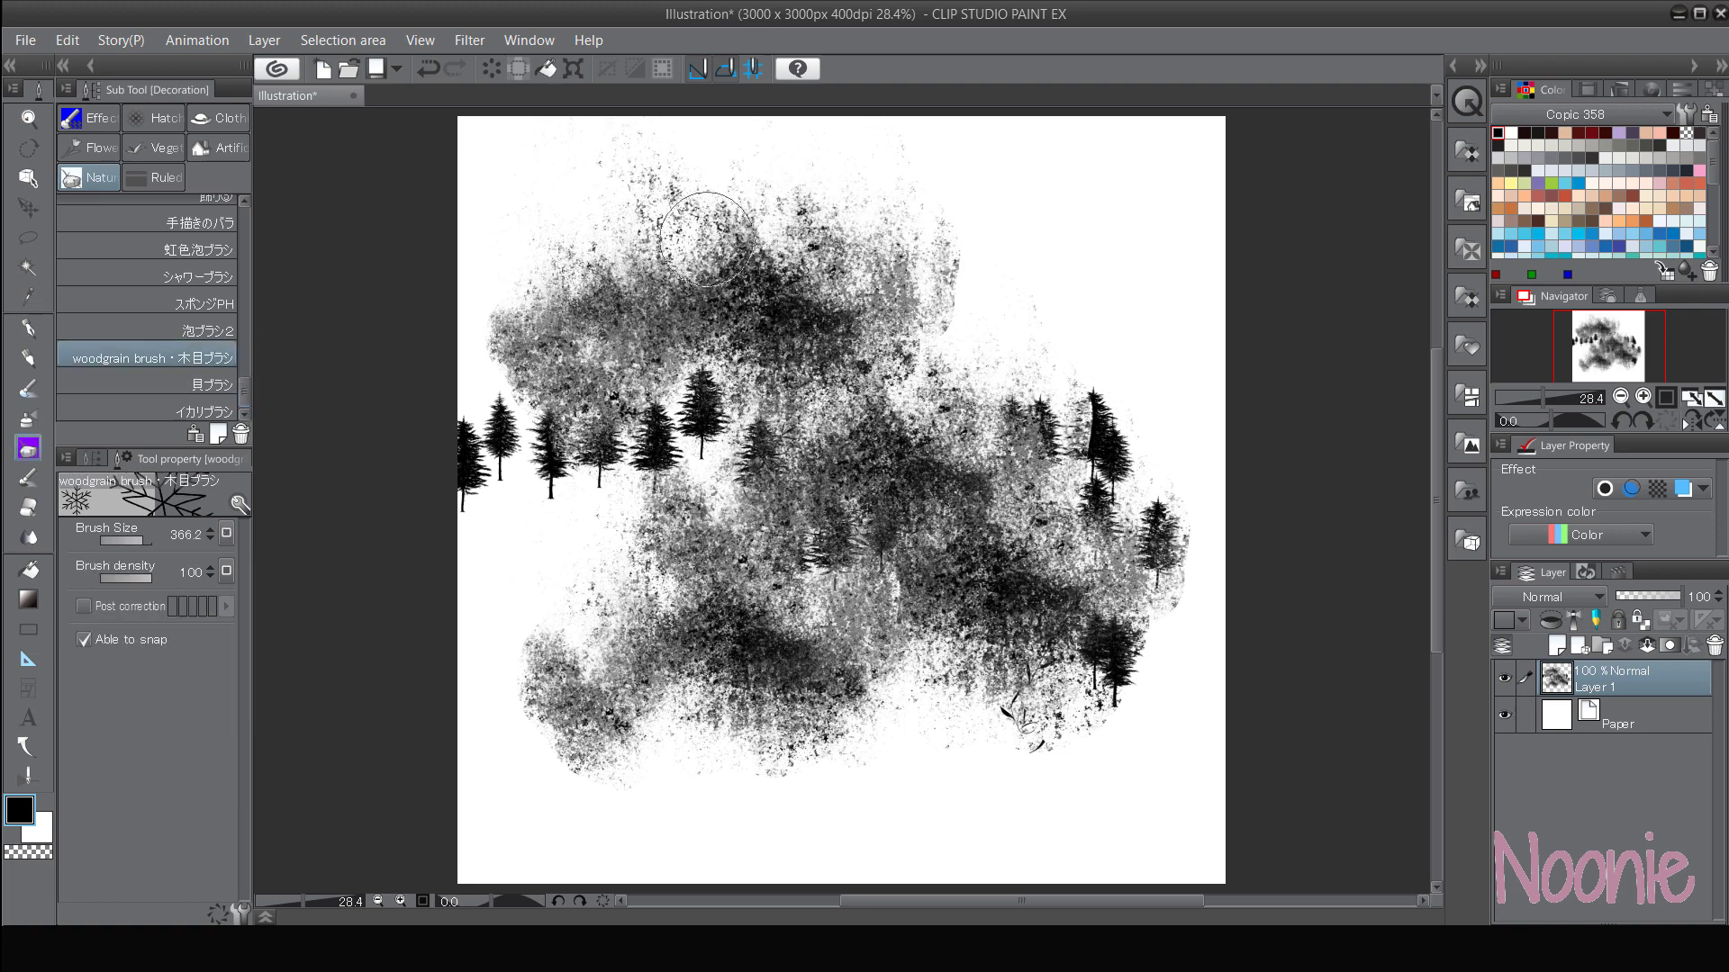
mouse_move(707, 238)
left_mouse_down()
mouse_move(1072, 324)
mouse_move(982, 397)
left_mouse_up()
mouse_move(783, 513)
left_mouse_down()
mouse_move(955, 684)
mouse_move(1107, 549)
mouse_move(622, 378)
mouse_move(891, 630)
mouse_move(792, 702)
left_mouse_up()
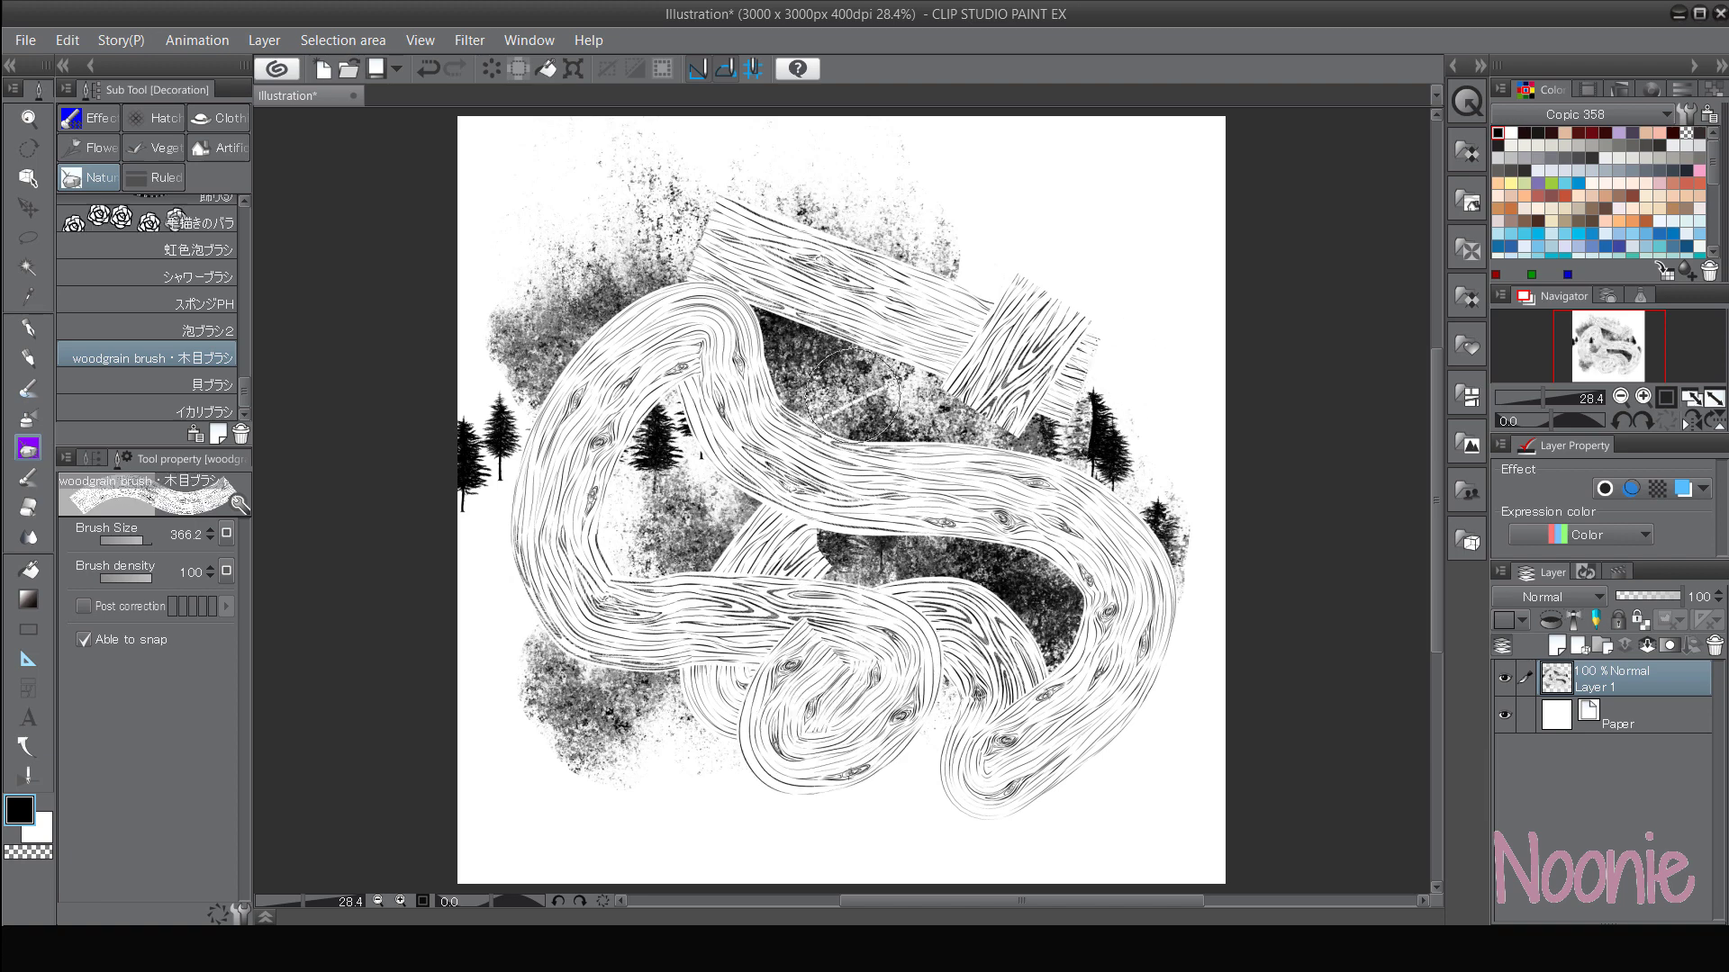
mouse_move(853, 393)
left_mouse_down()
mouse_move(955, 270)
mouse_move(541, 225)
left_mouse_up()
- Draw a looping stroke with the 手描きのバラ rose brush at size 15 and scatter iridescent bubbles with the 虹色泡ブラシ brush
left_click(198, 222)
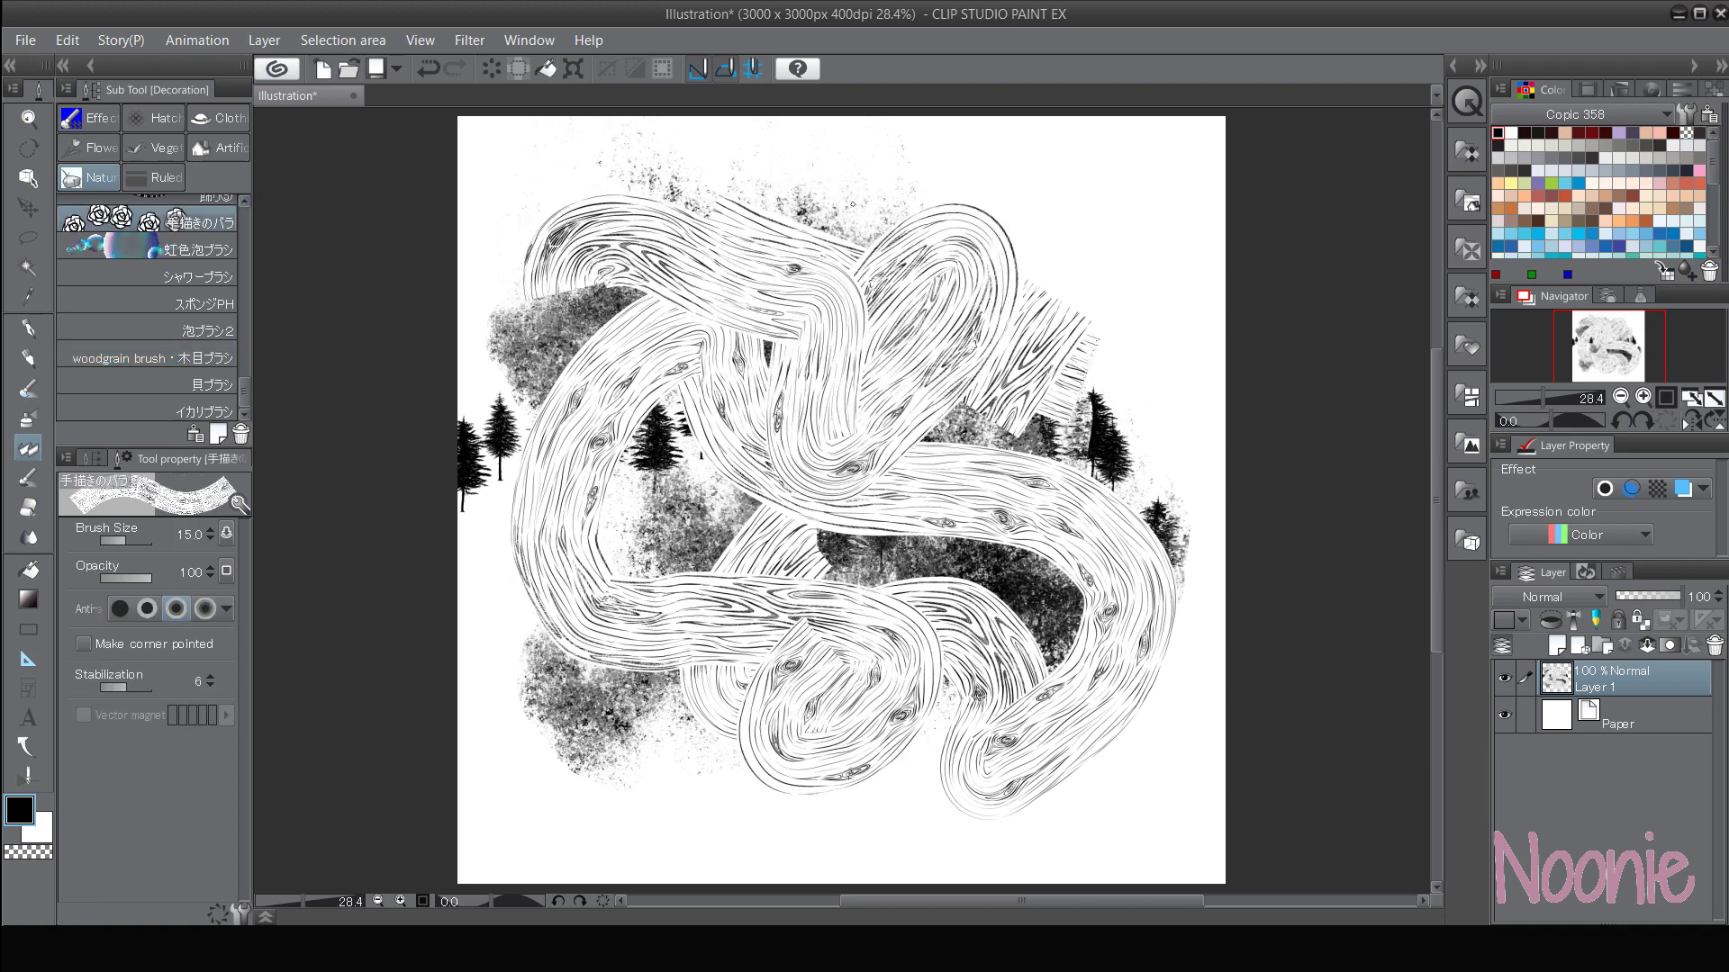
mouse_move(869, 209)
left_mouse_down()
mouse_move(1080, 333)
mouse_move(1142, 258)
left_mouse_up()
left_click(198, 250)
mouse_move(583, 340)
left_mouse_down()
mouse_move(725, 286)
mouse_move(985, 441)
mouse_move(743, 648)
mouse_move(680, 585)
mouse_move(815, 693)
left_mouse_up()
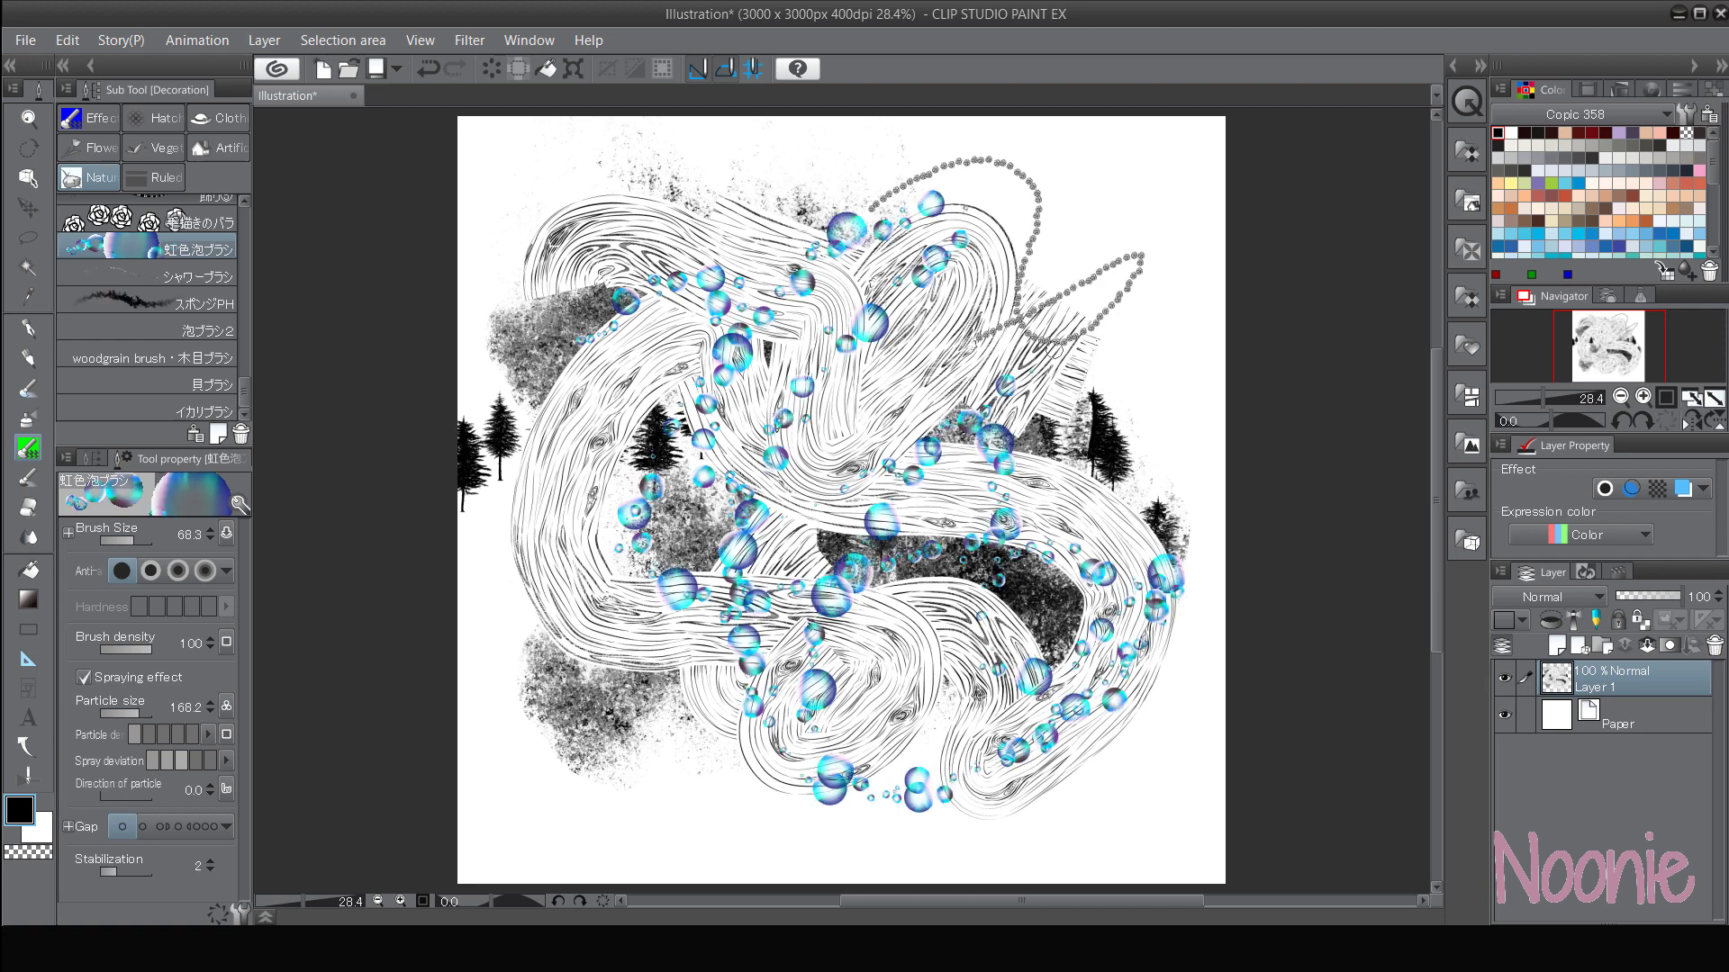
mouse_move(684, 558)
left_mouse_down()
mouse_move(1035, 513)
mouse_move(973, 666)
mouse_move(604, 409)
mouse_move(819, 482)
left_mouse_up()
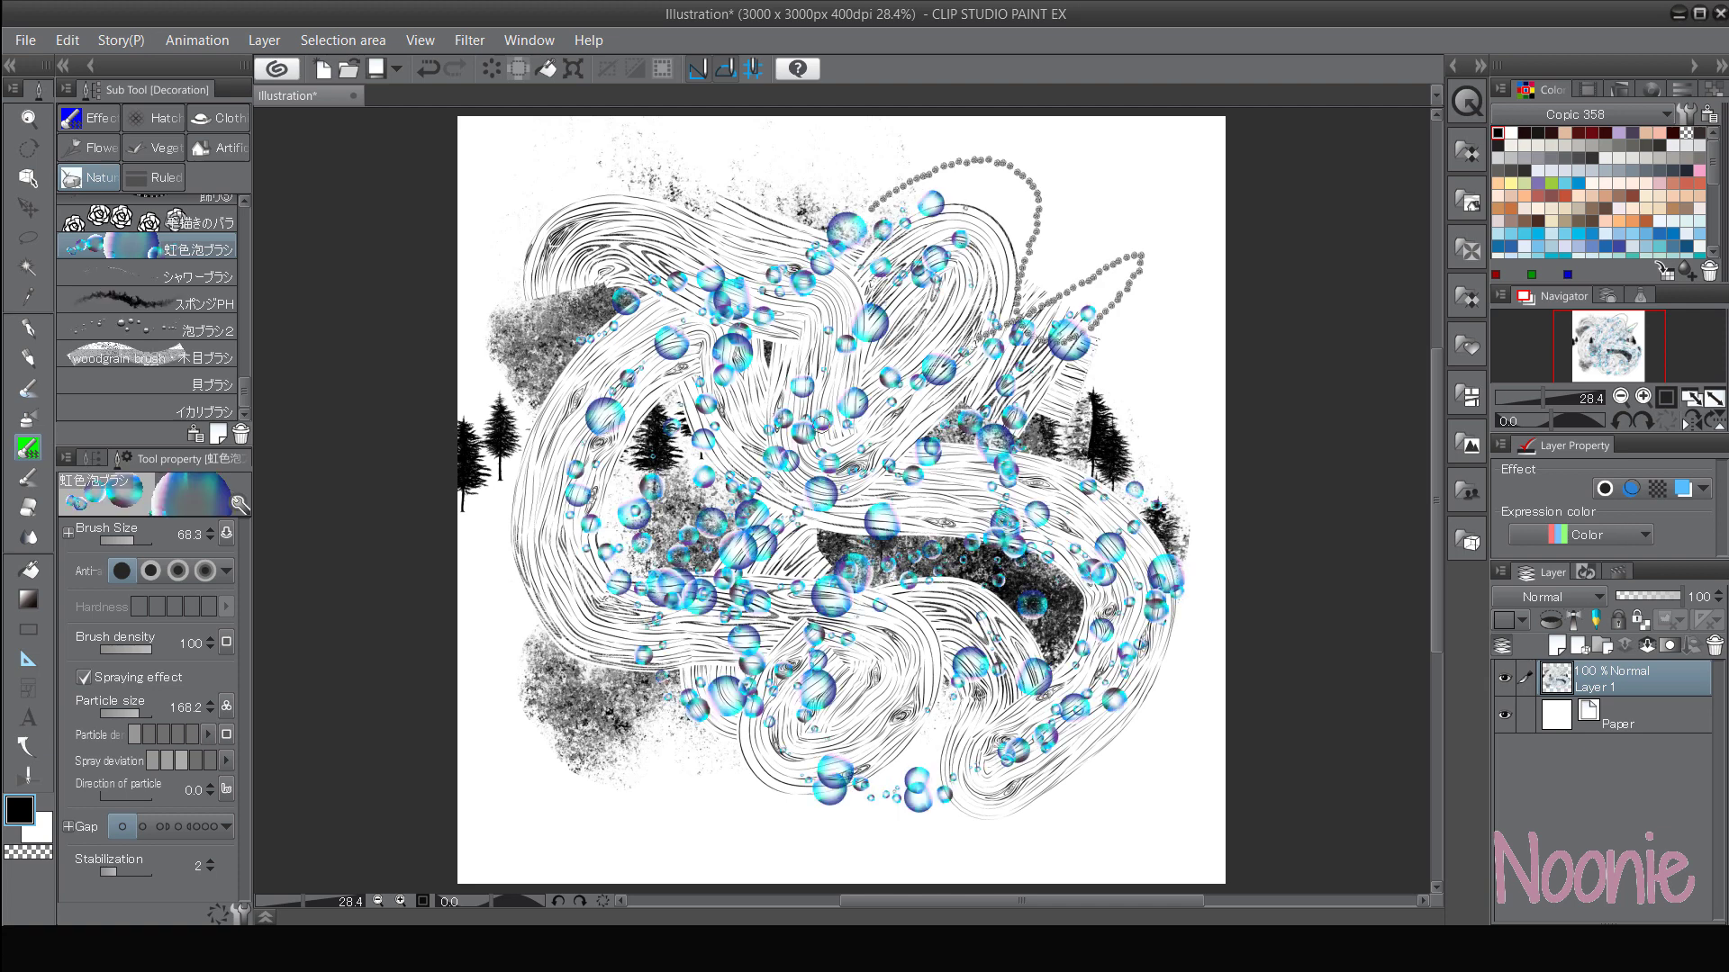
left_click_drag(523, 262, 729, 167)
left_click_drag(720, 416, 1000, 711)
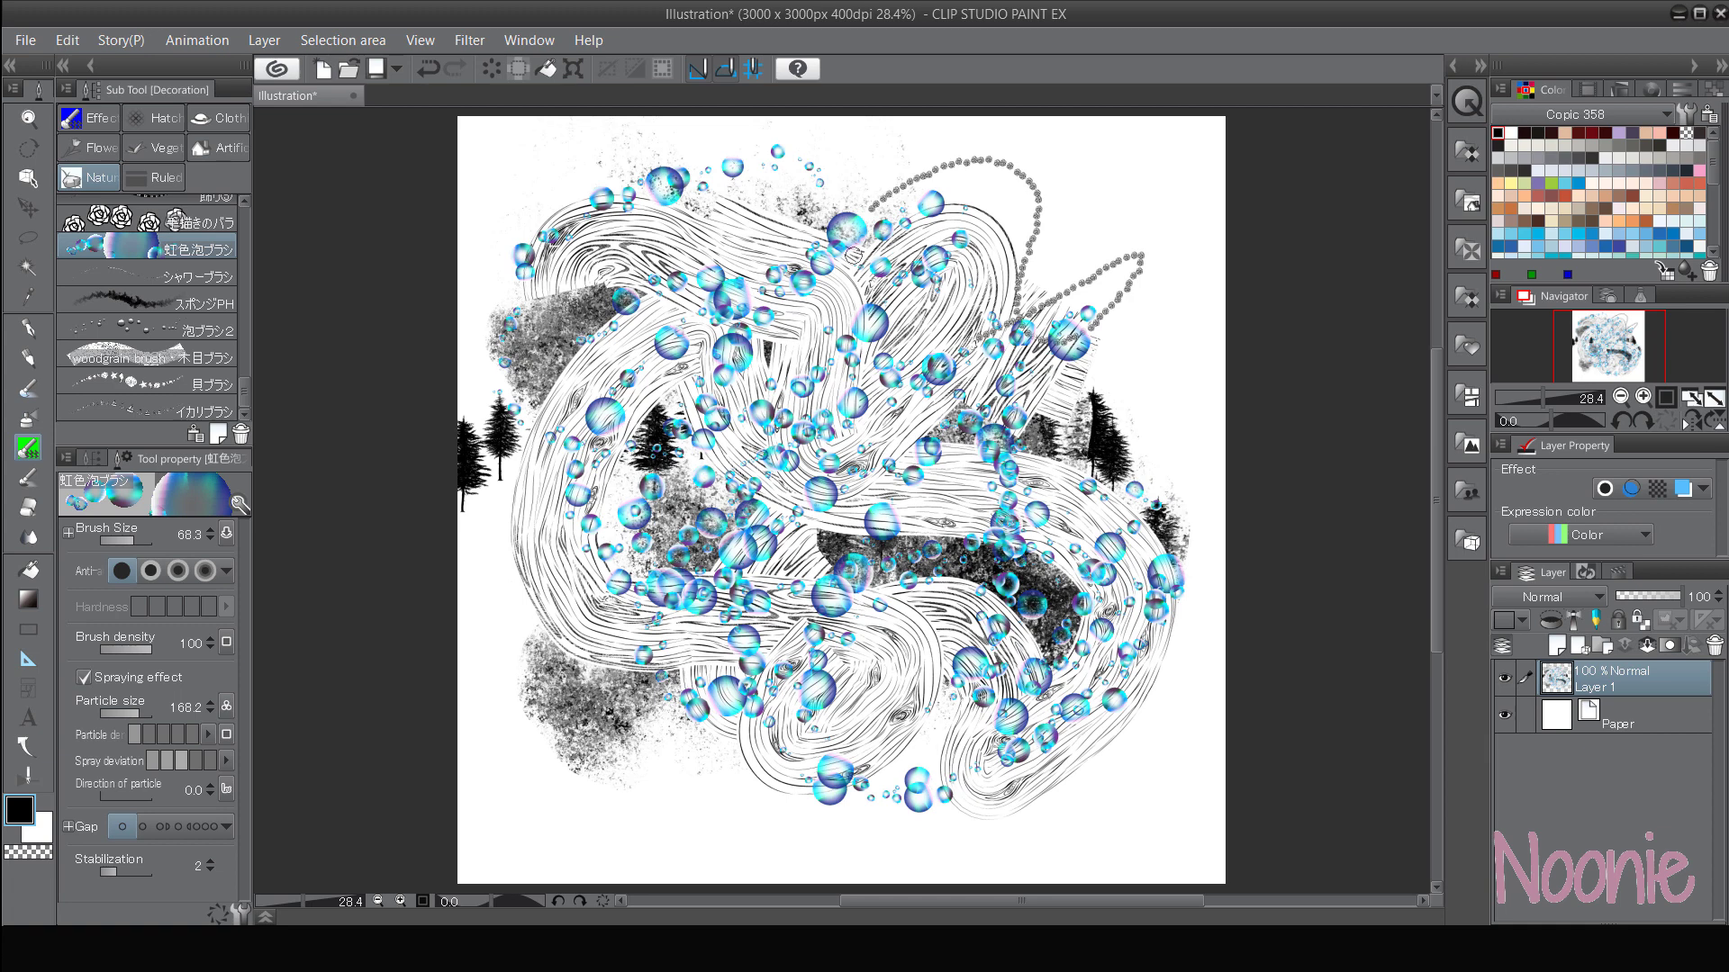
- Clear all the nature, tree and grunge test strokes from Layer 1
left_click_drag(674, 439, 677, 424)
key("ctrl")
key("Delete")
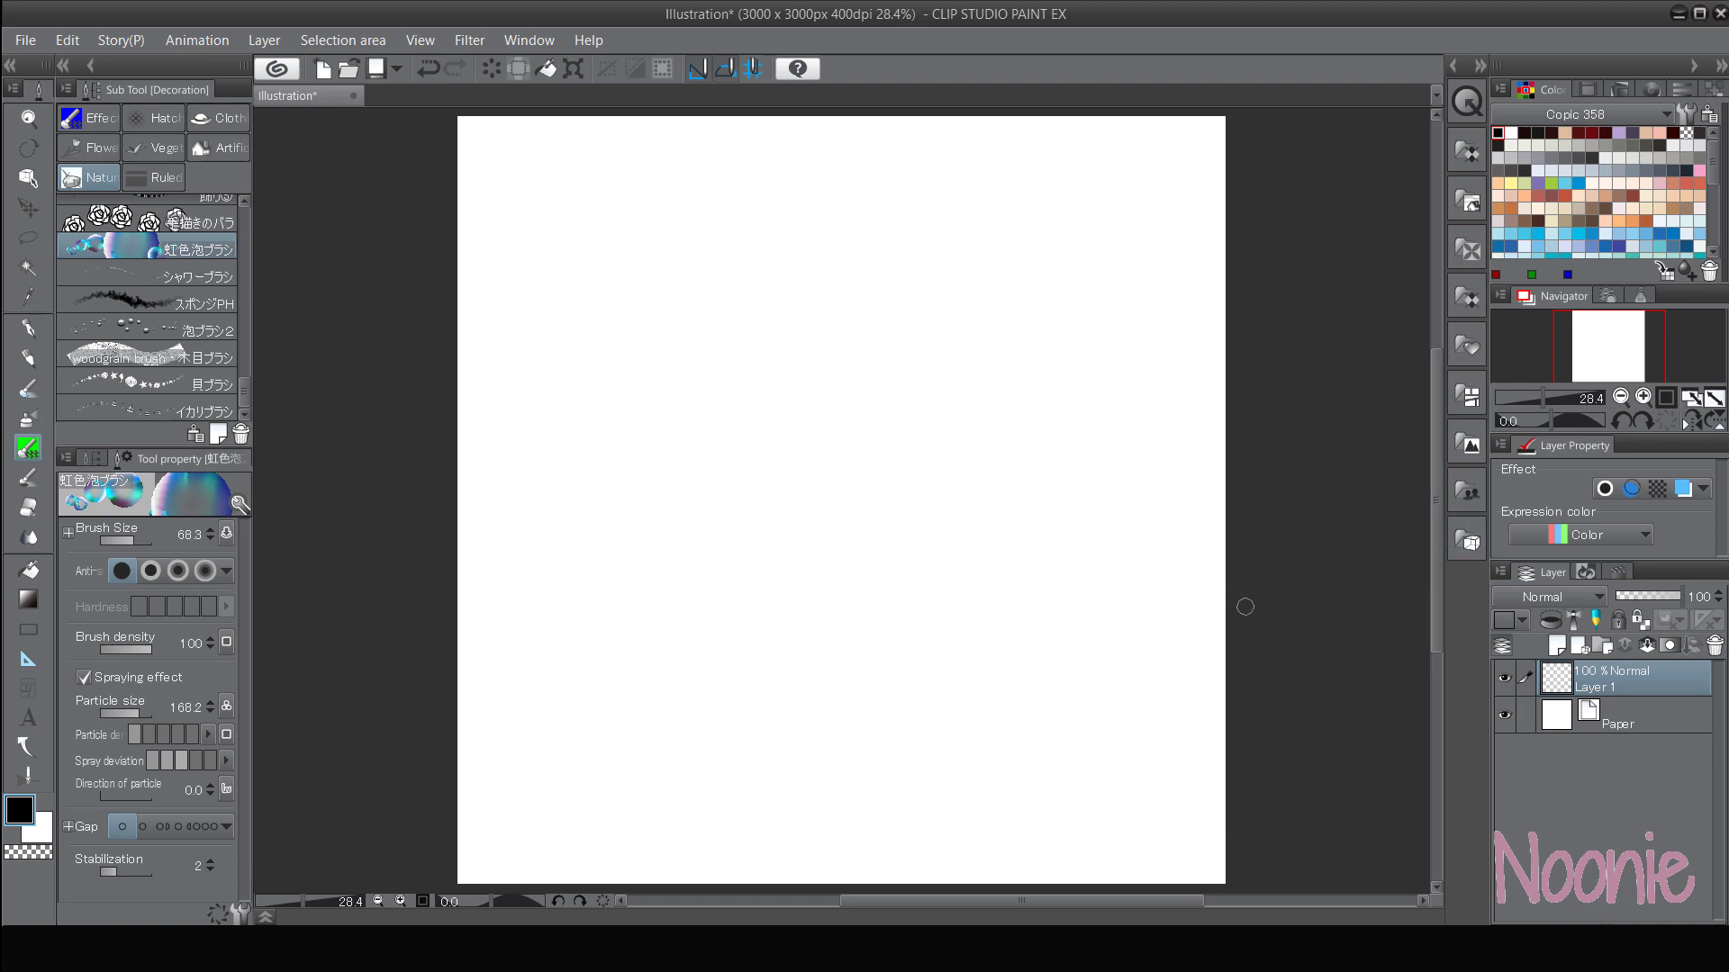
- Switch to the CLIP STUDIO portal and open the Account page from the signed-in profile
left_click(285, 72)
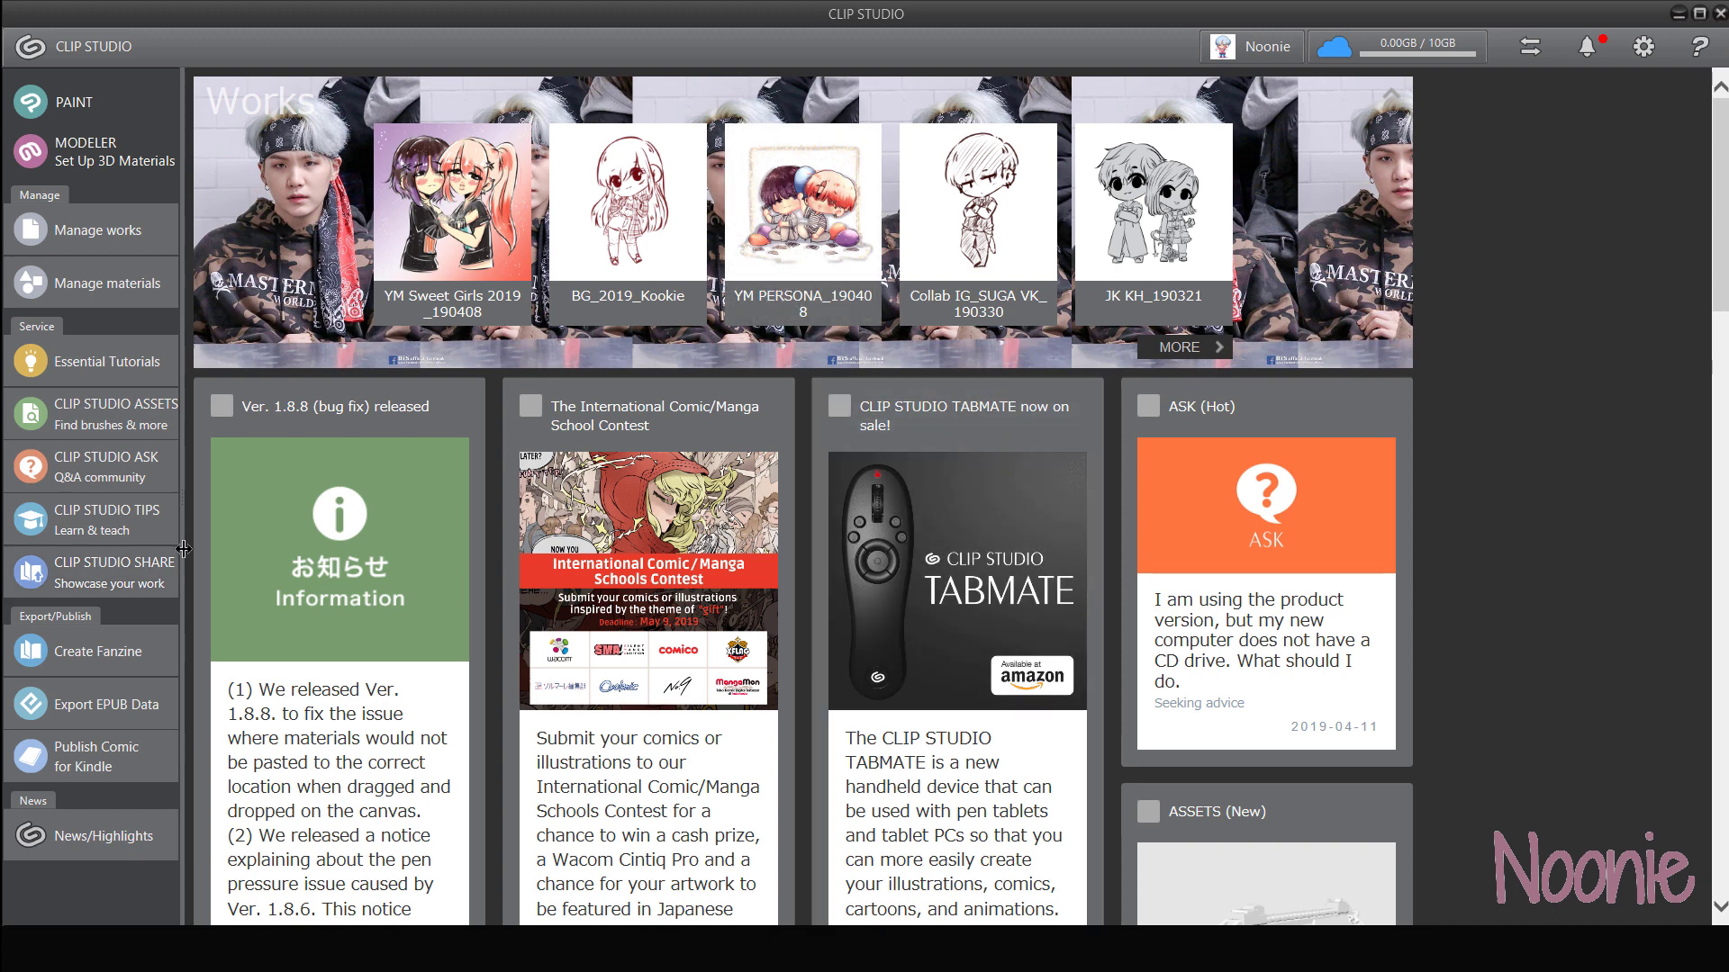
left_click(1256, 46)
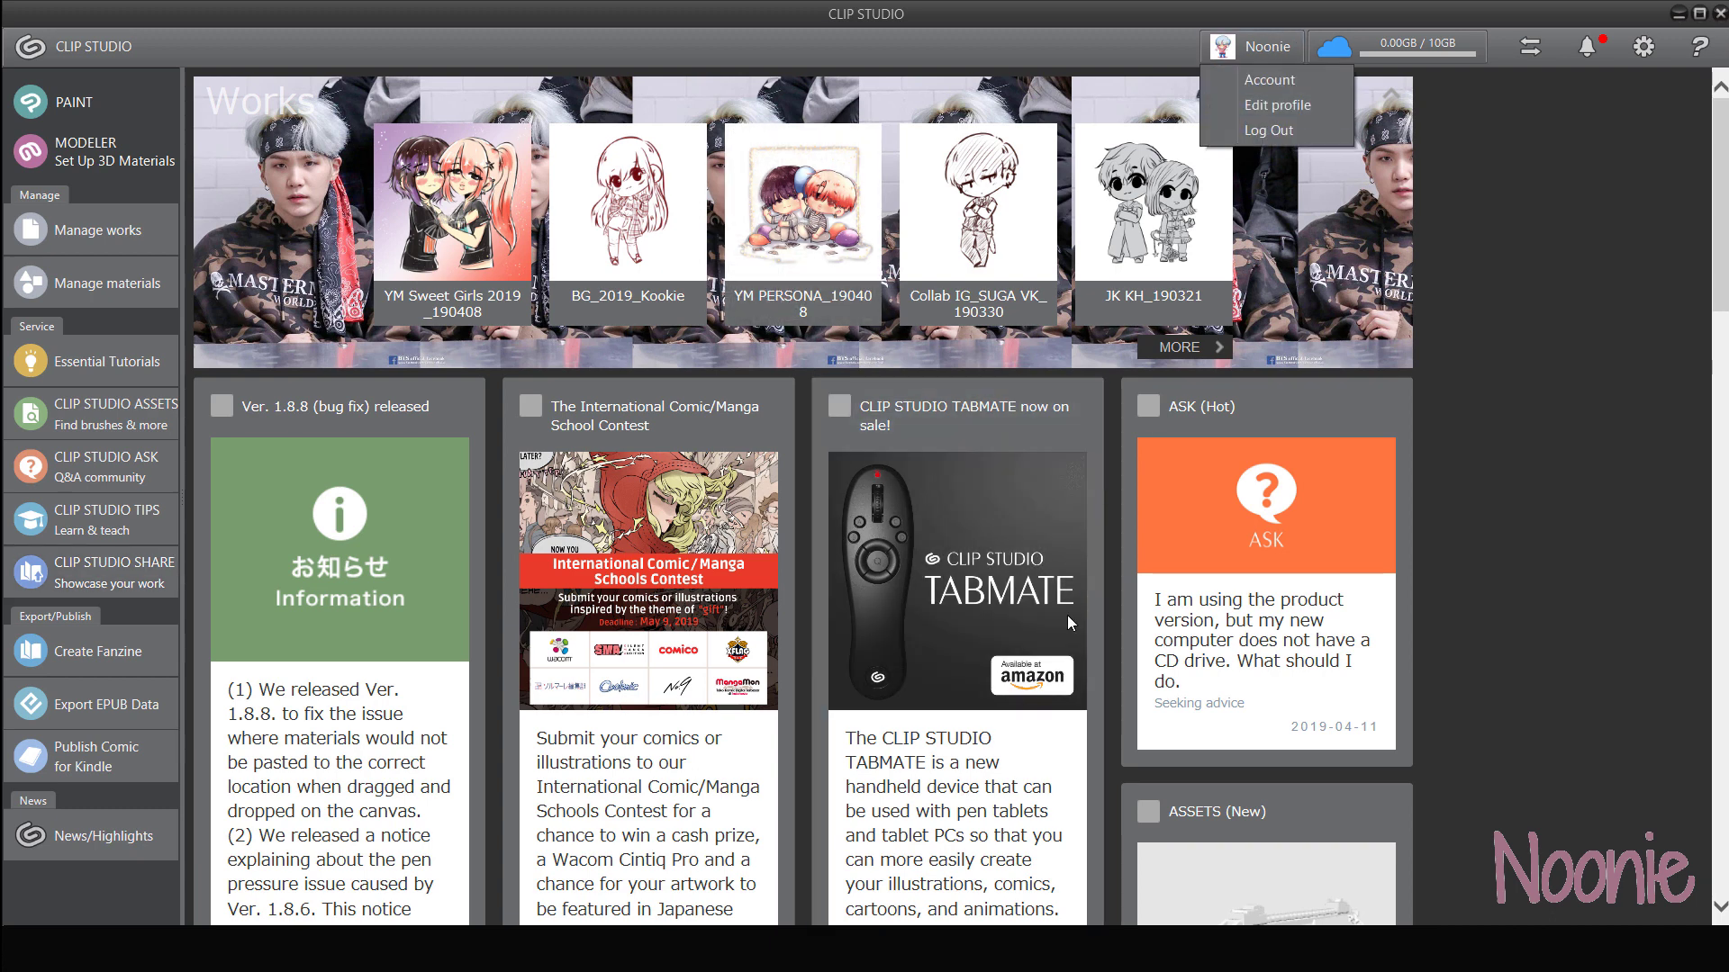
left_click(1282, 81)
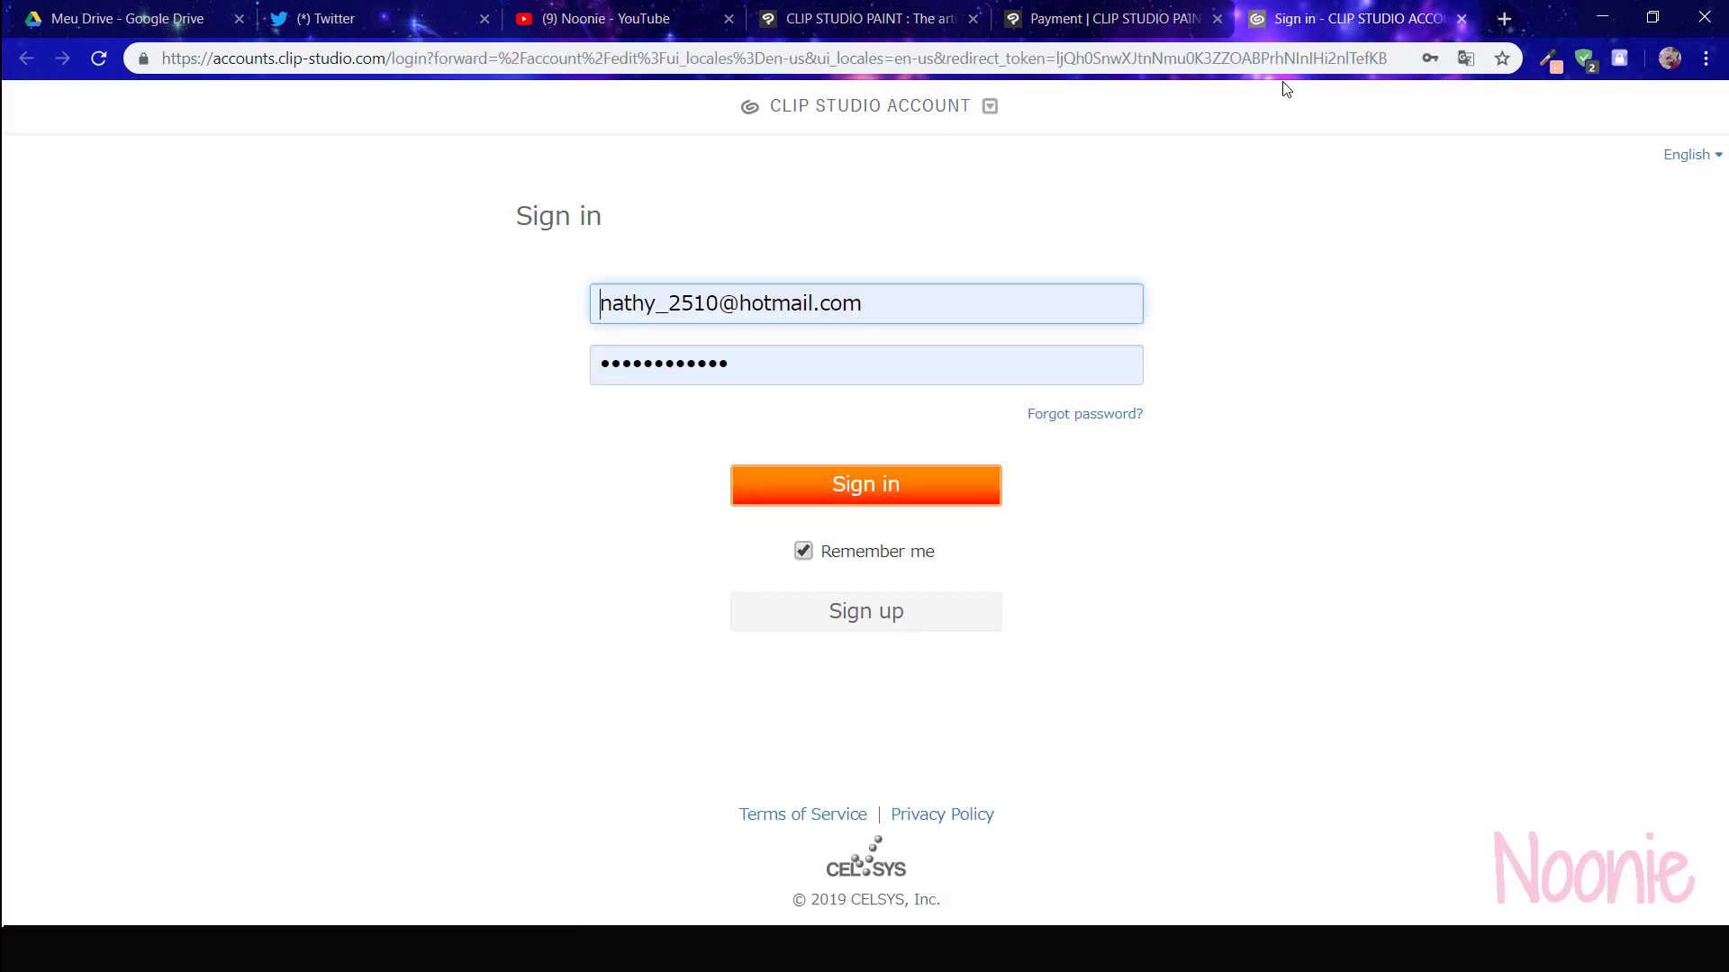
- Sign in to the CLIP STUDIO account with the saved credentials and review the account information page
key("Return")
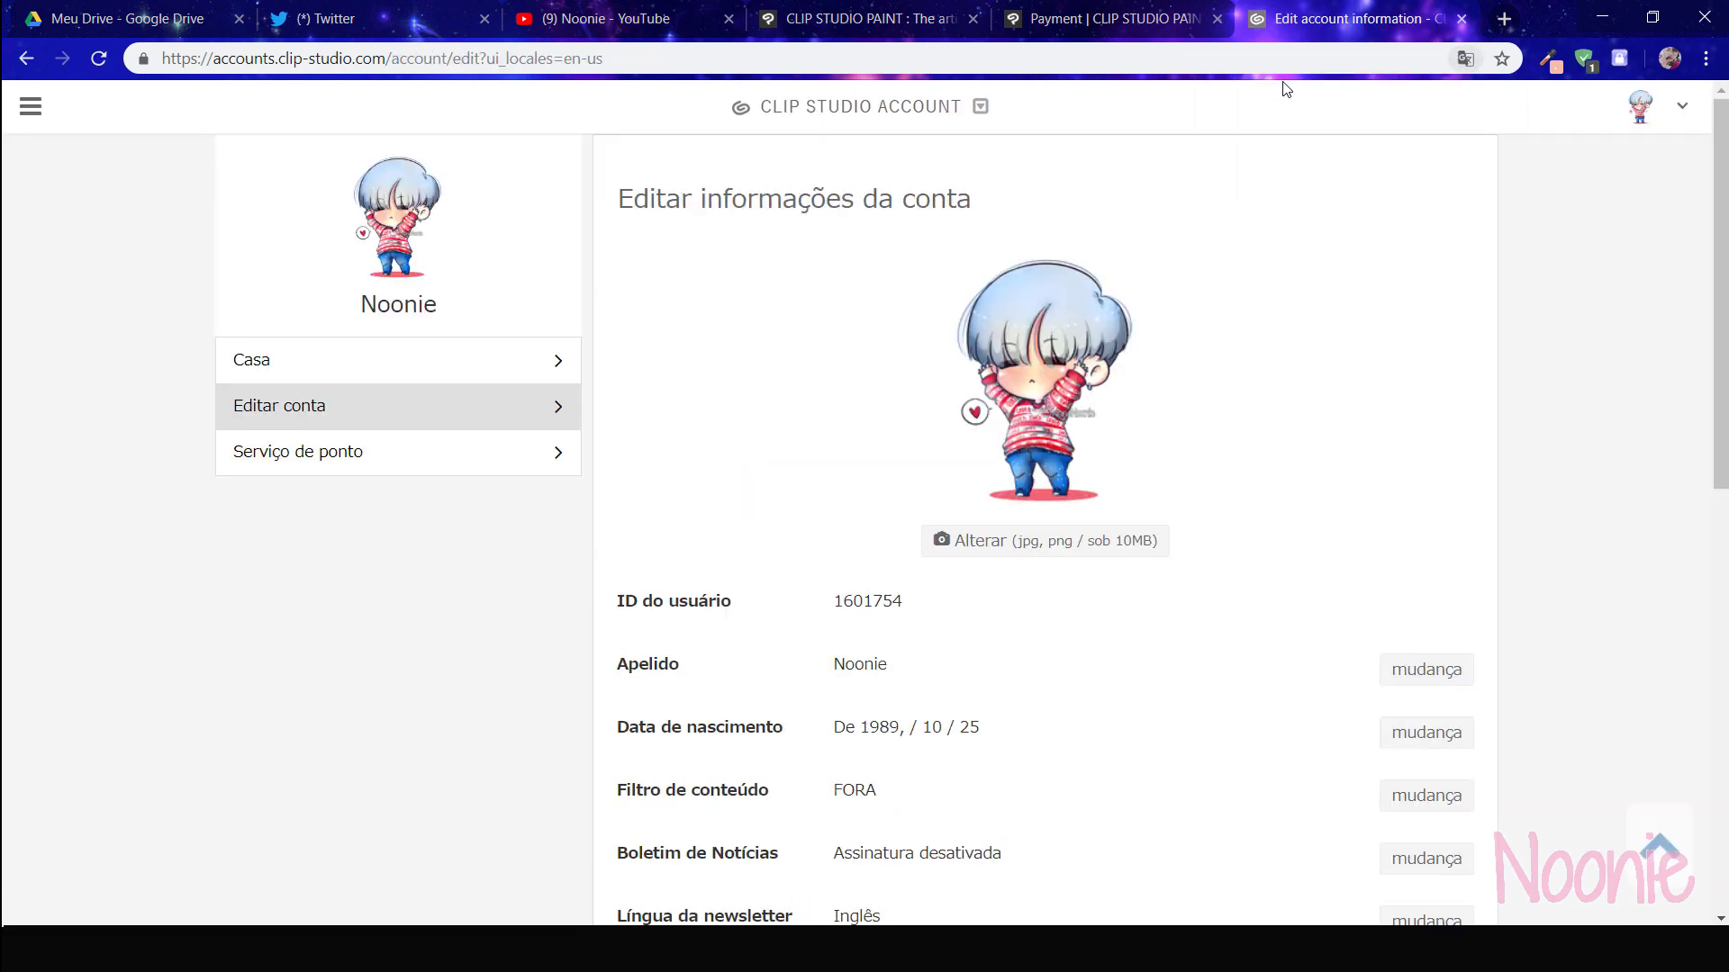
key("Return")
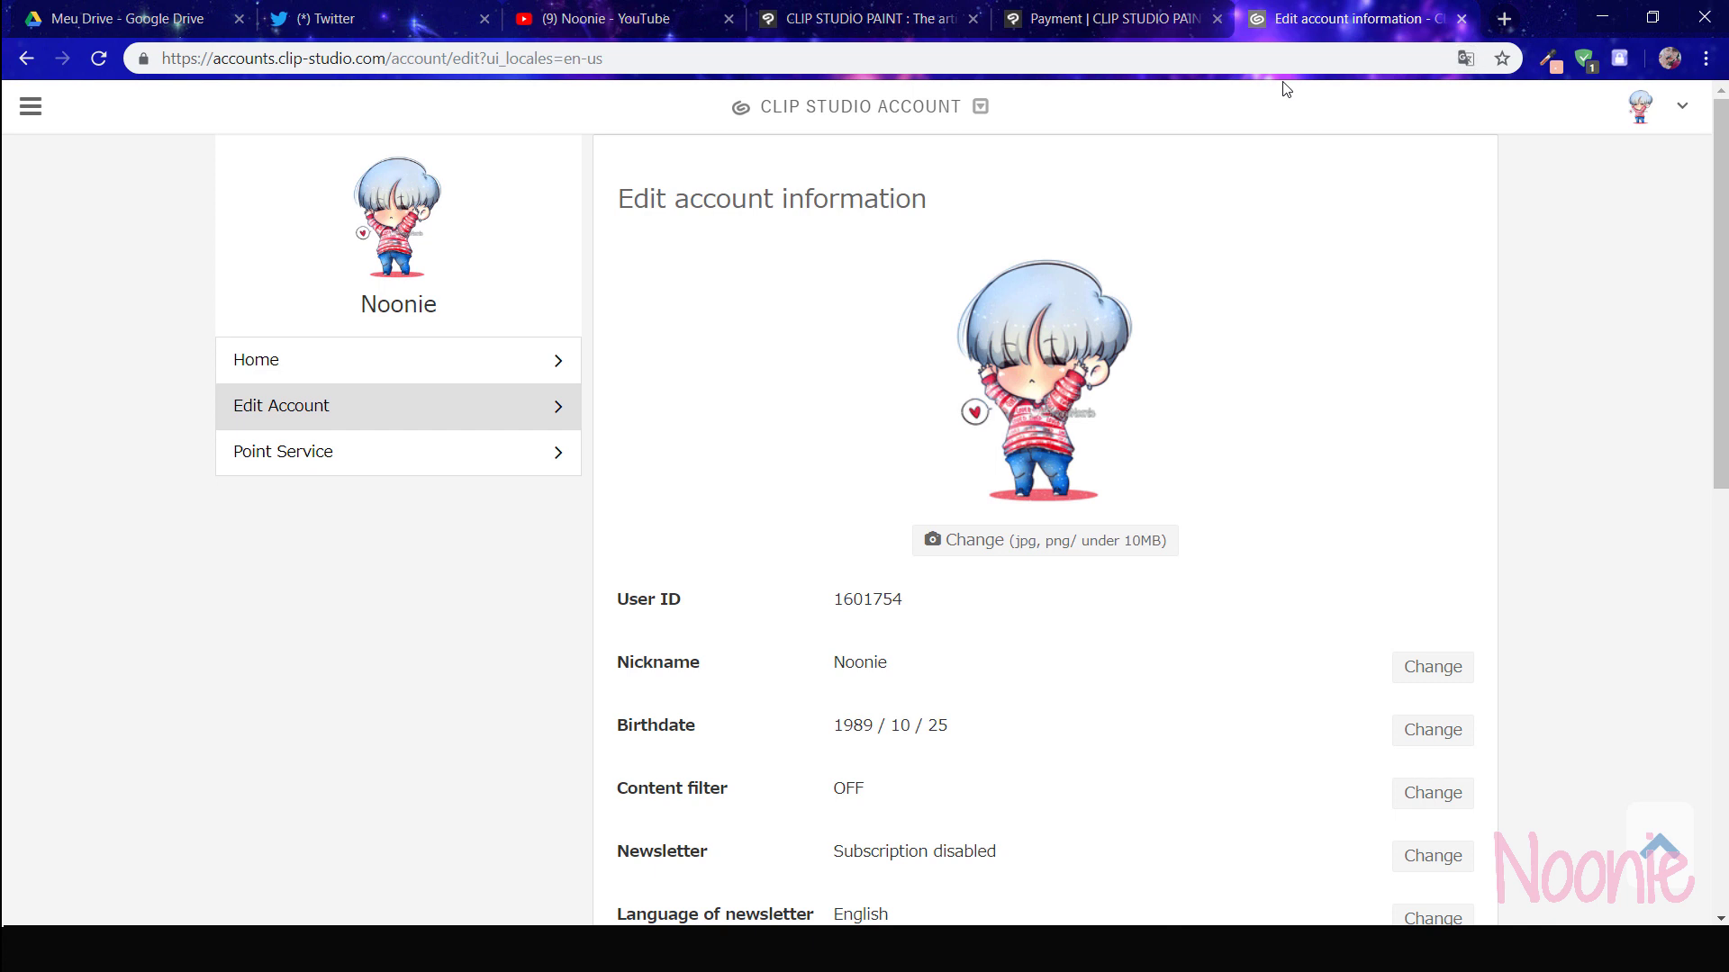
scroll(1285, 87, "down", 2)
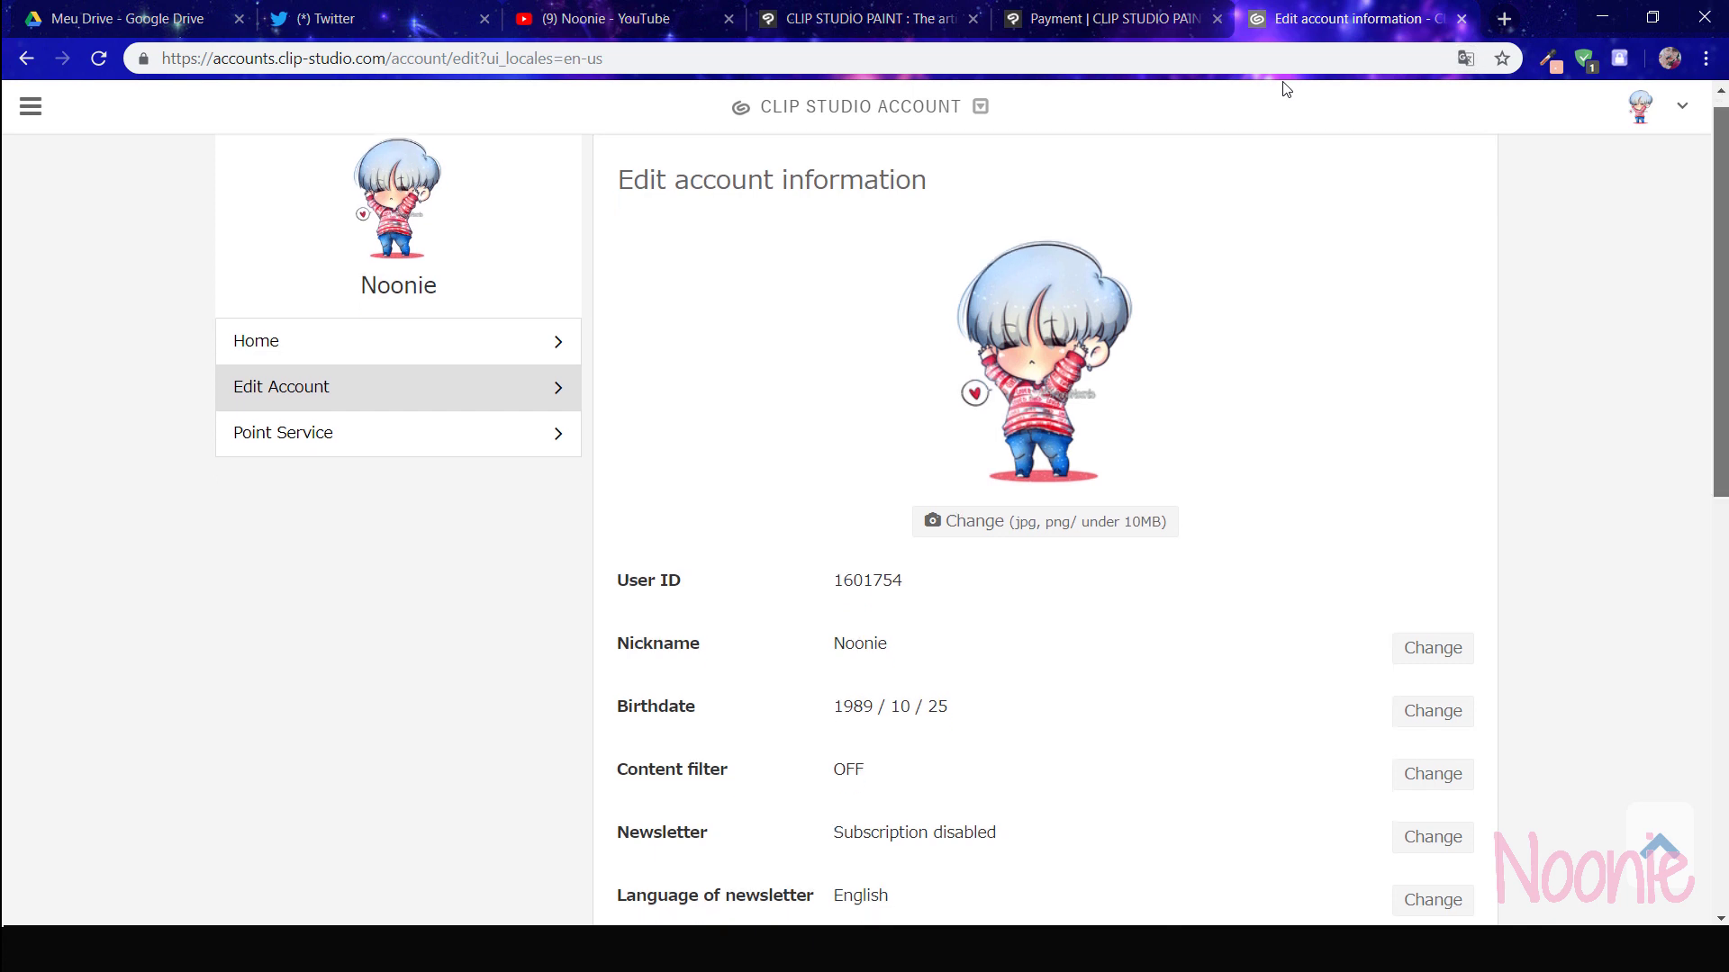
scroll(1285, 87, "down", 4)
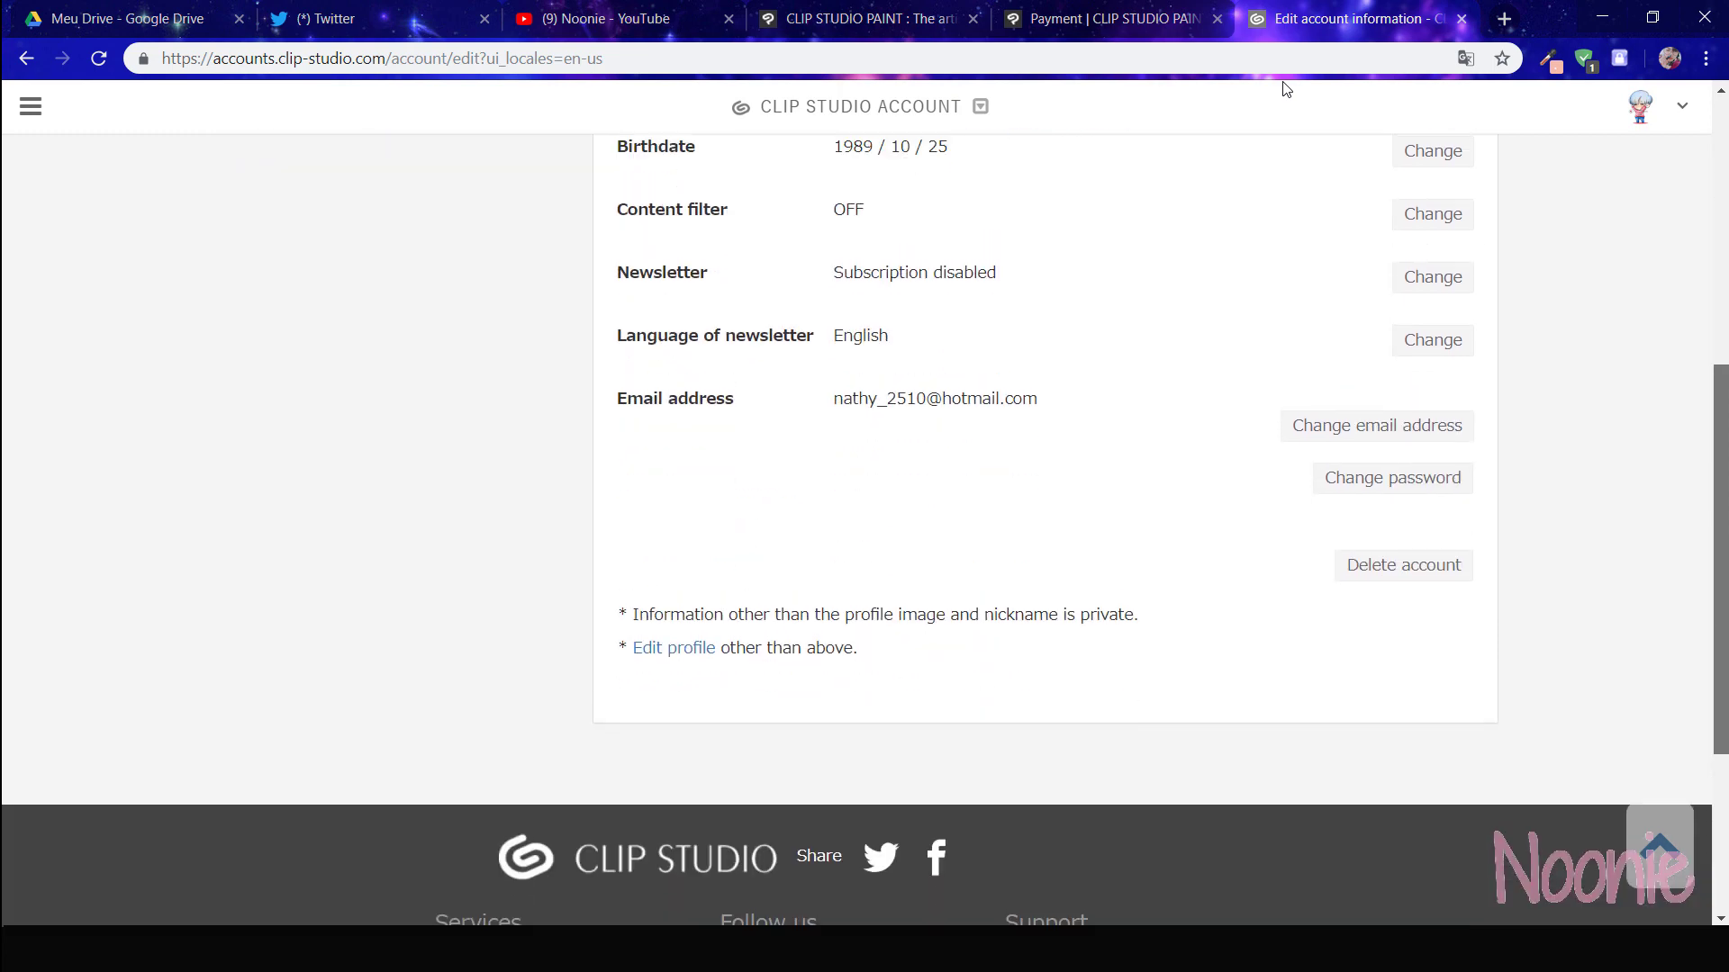
scroll(1285, 87, "up", 6)
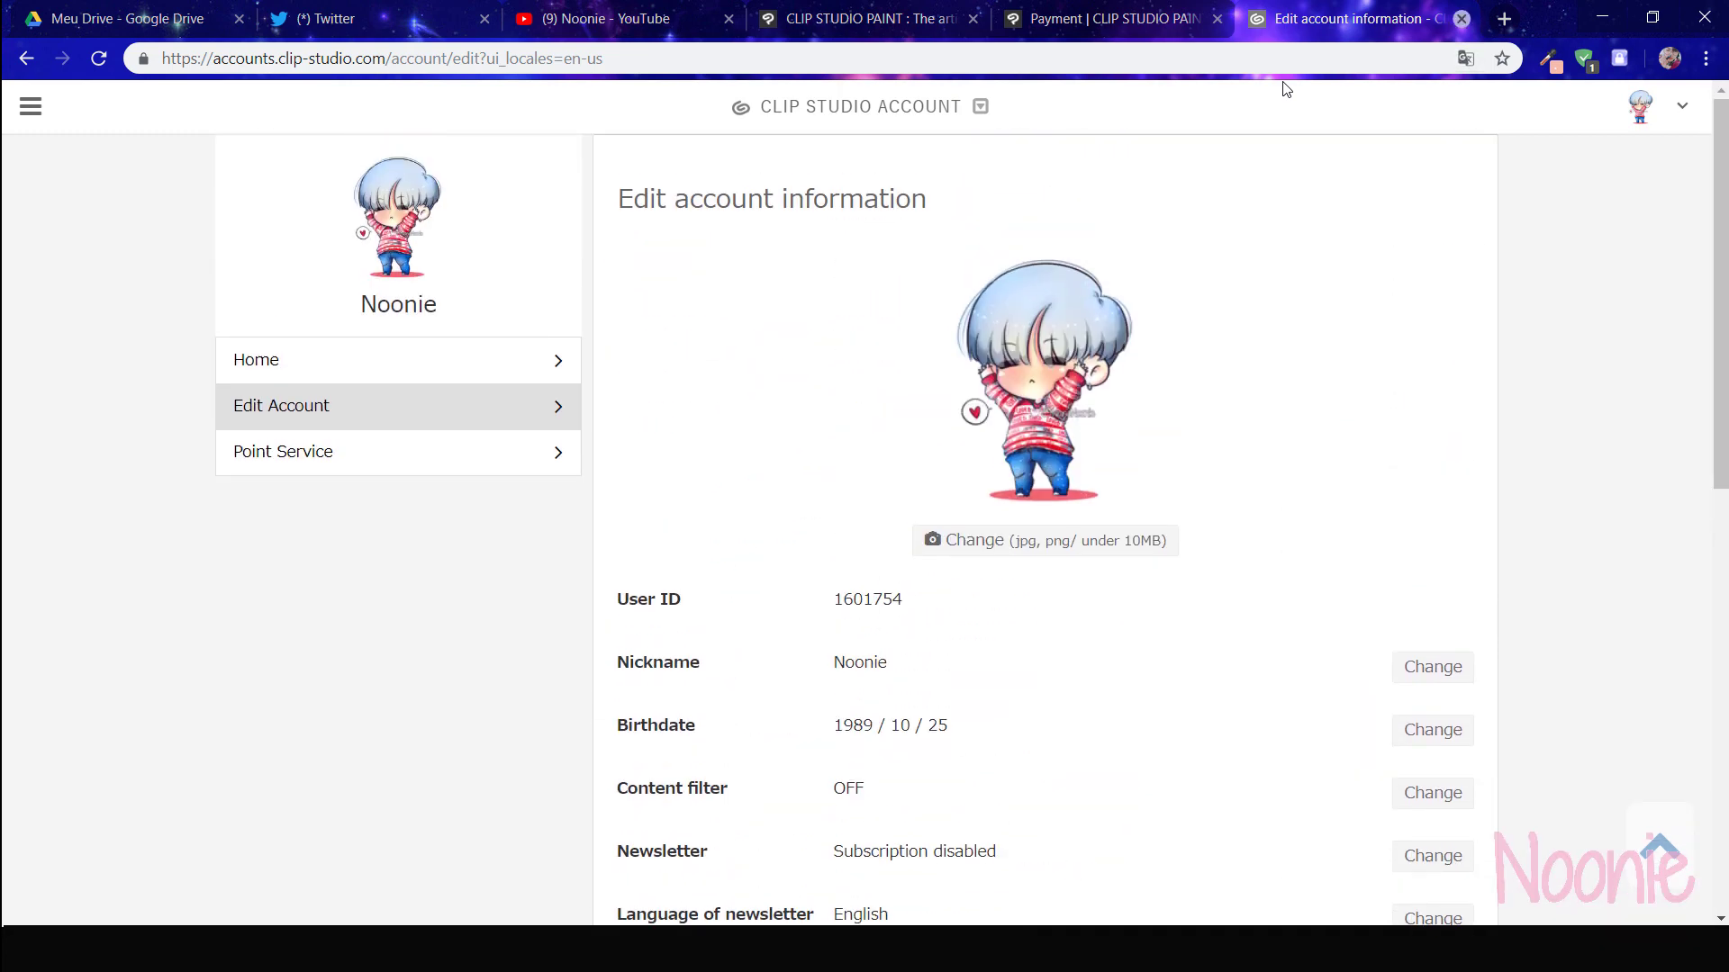
- Close the account page, switch back to CLIP STUDIO and look through the New, Ranking and Standard materials sections of CLIP STUDIO ASSETS
key("ctrl+w")
key("alt+Tab")
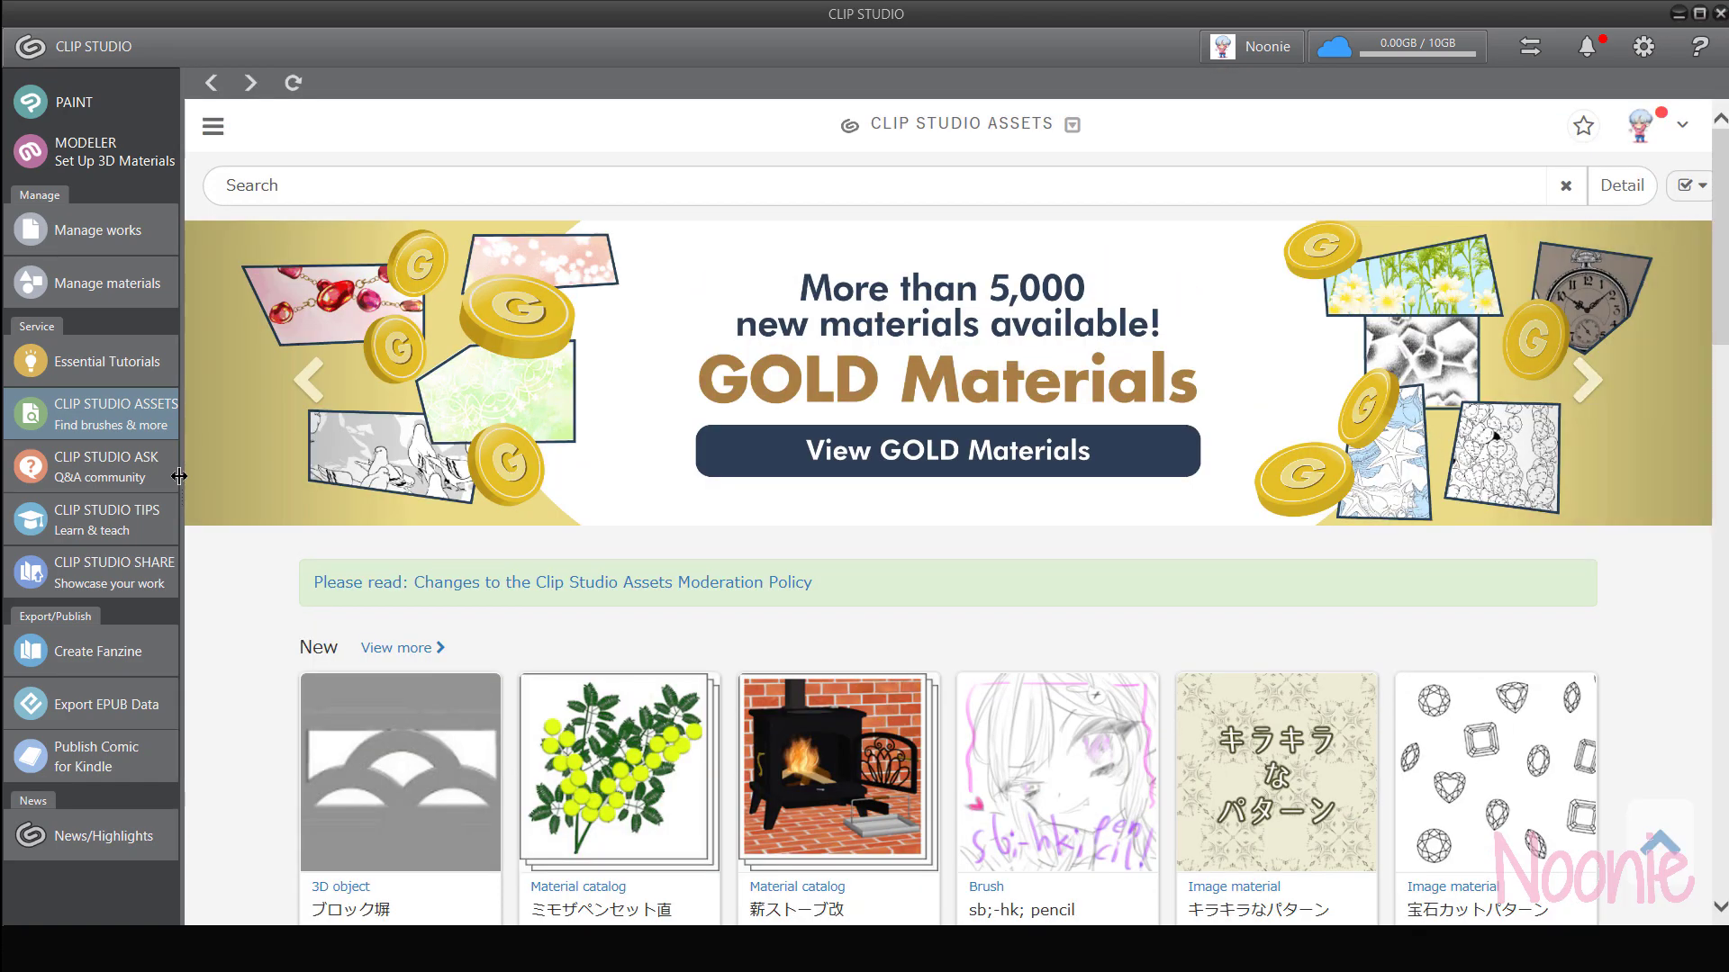
scroll(179, 476, "down", 8)
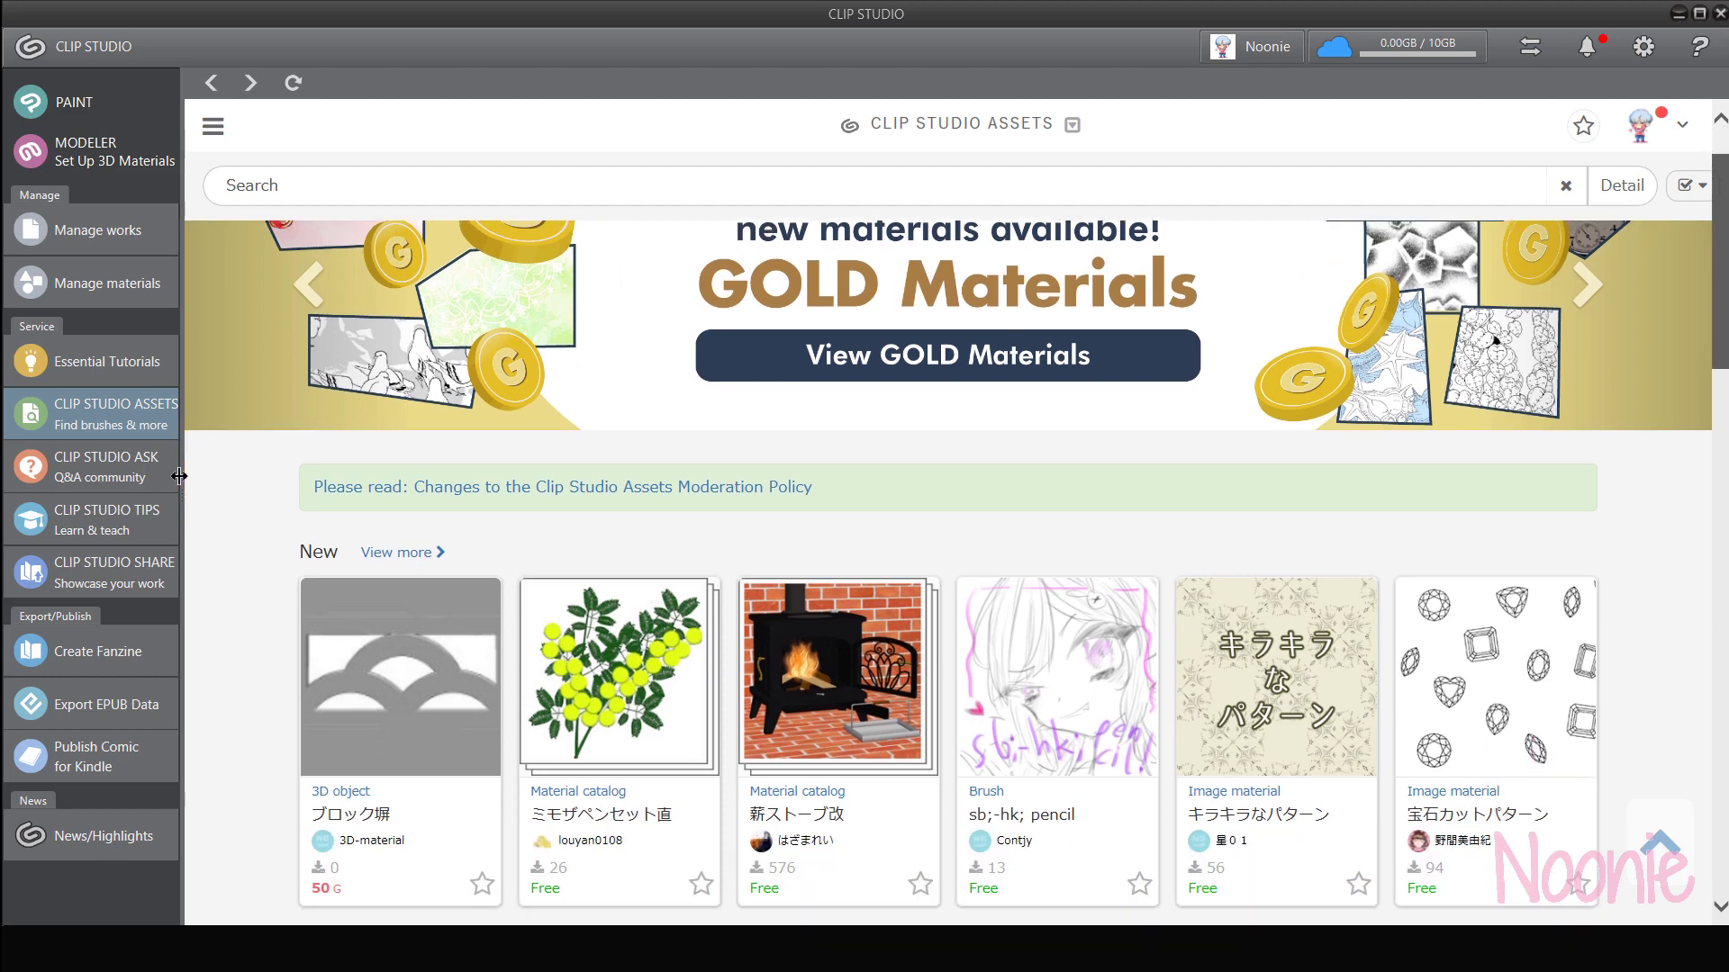
scroll(180, 476, "down", 11)
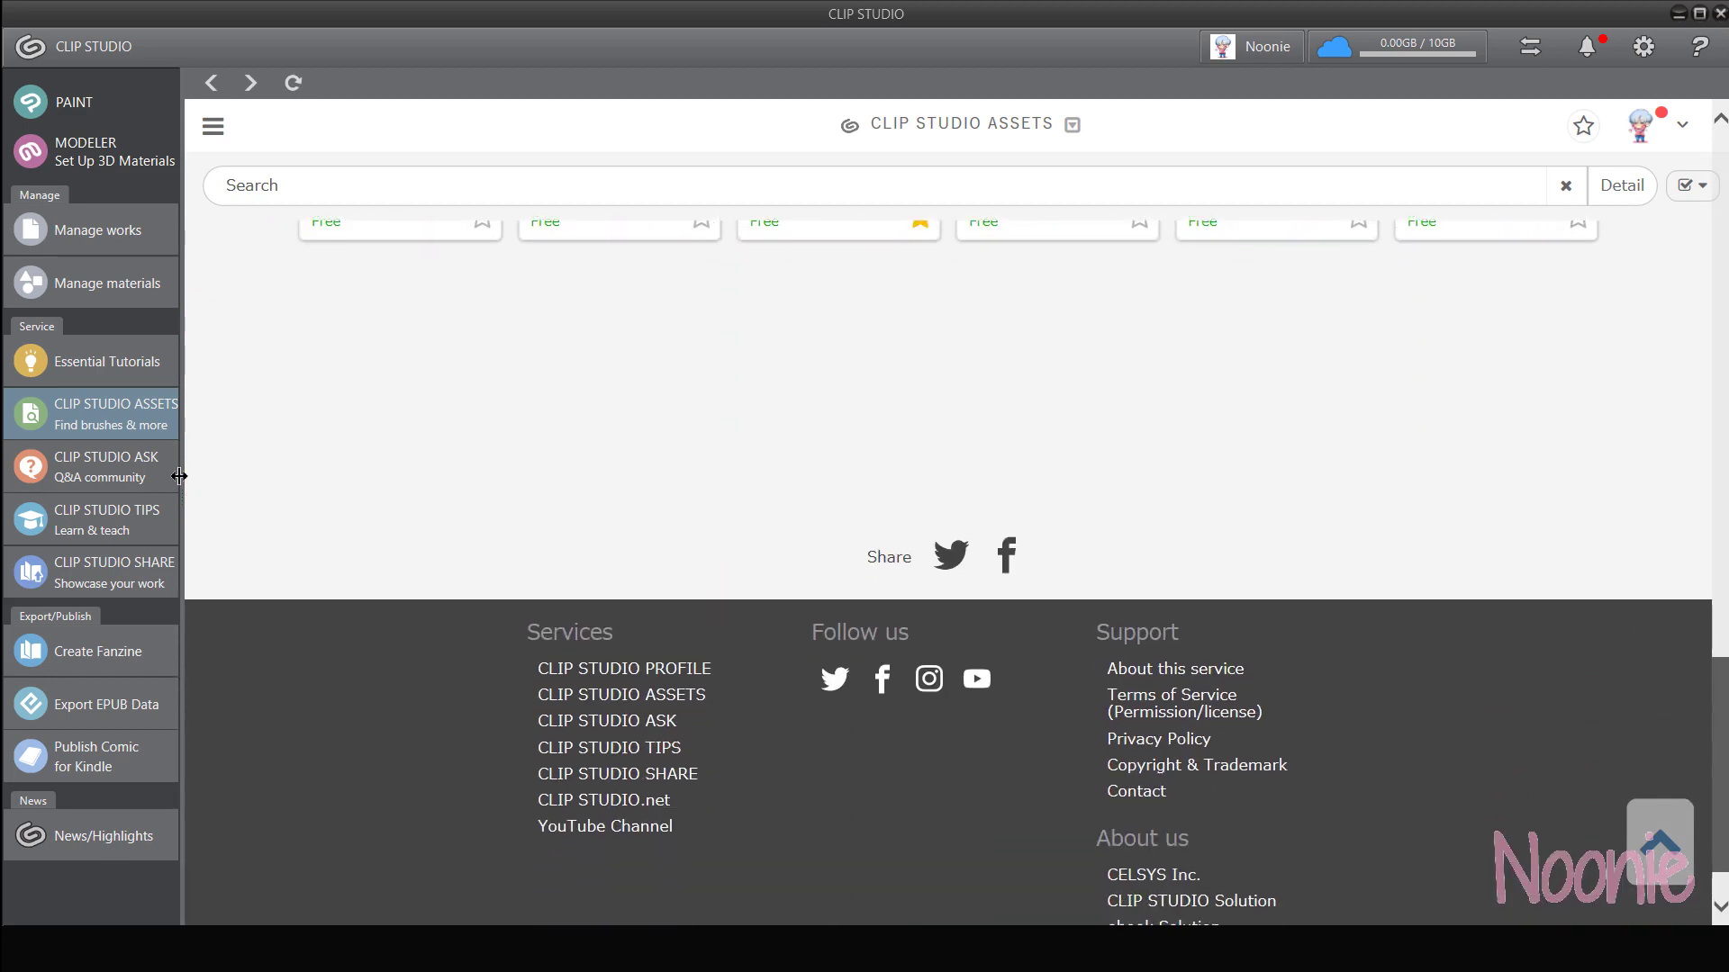
scroll(179, 476, "up", 20)
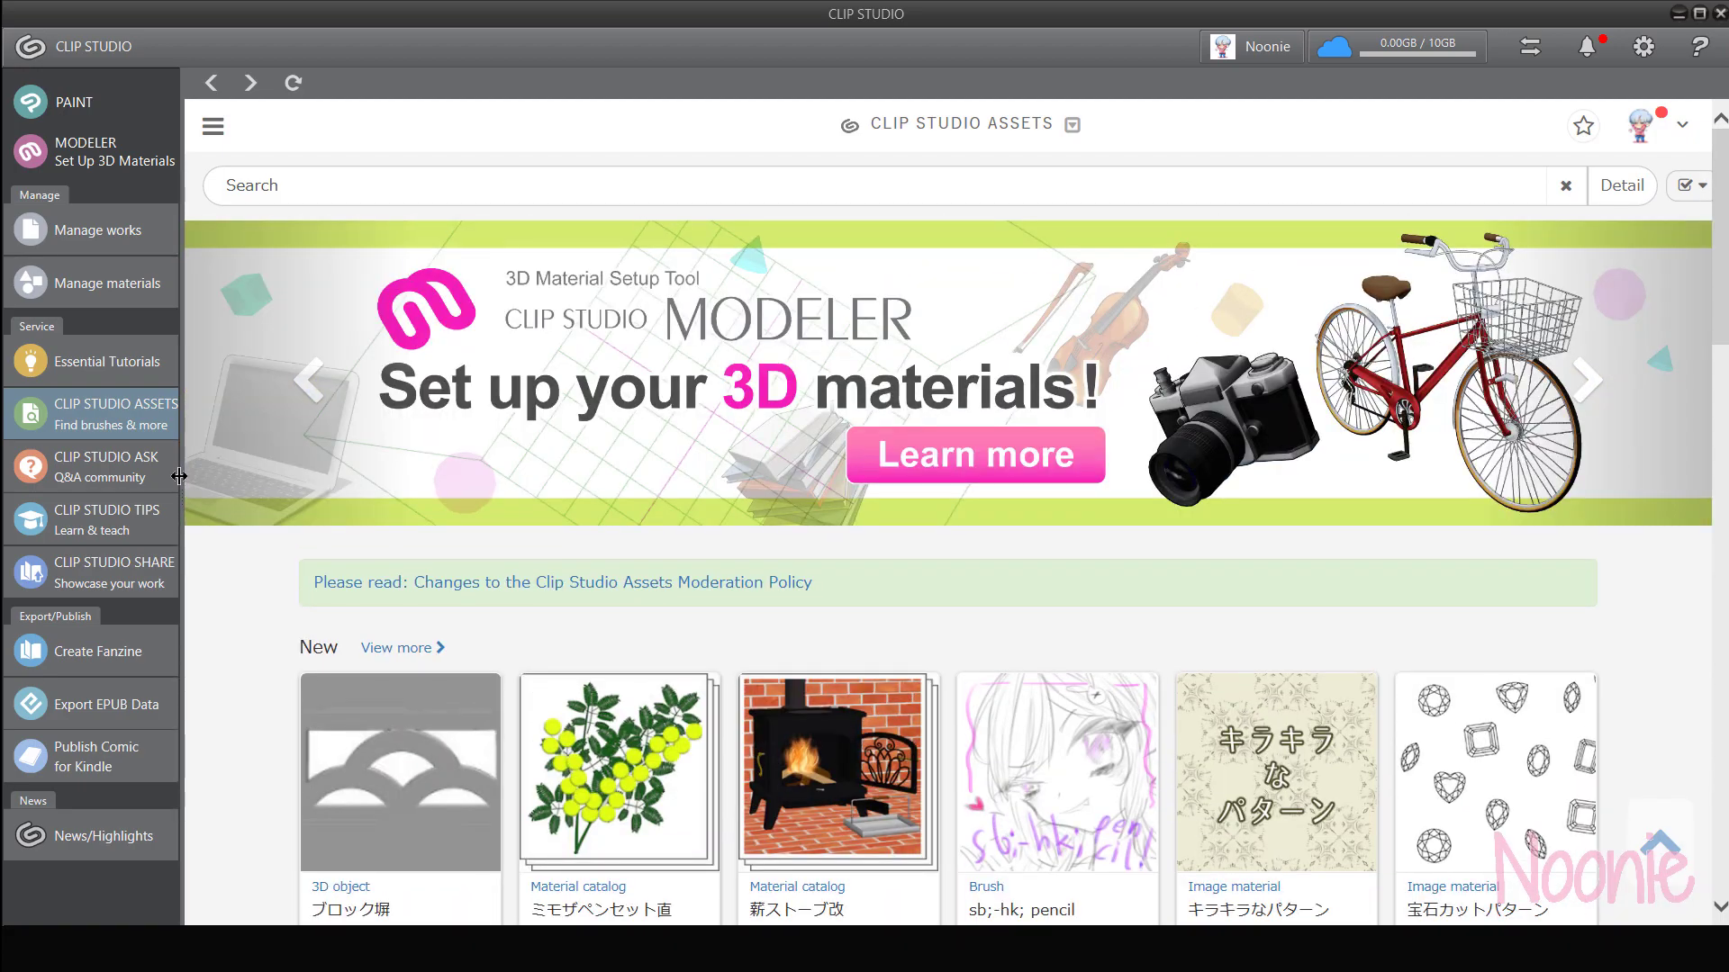
scroll(179, 476, "down", 7)
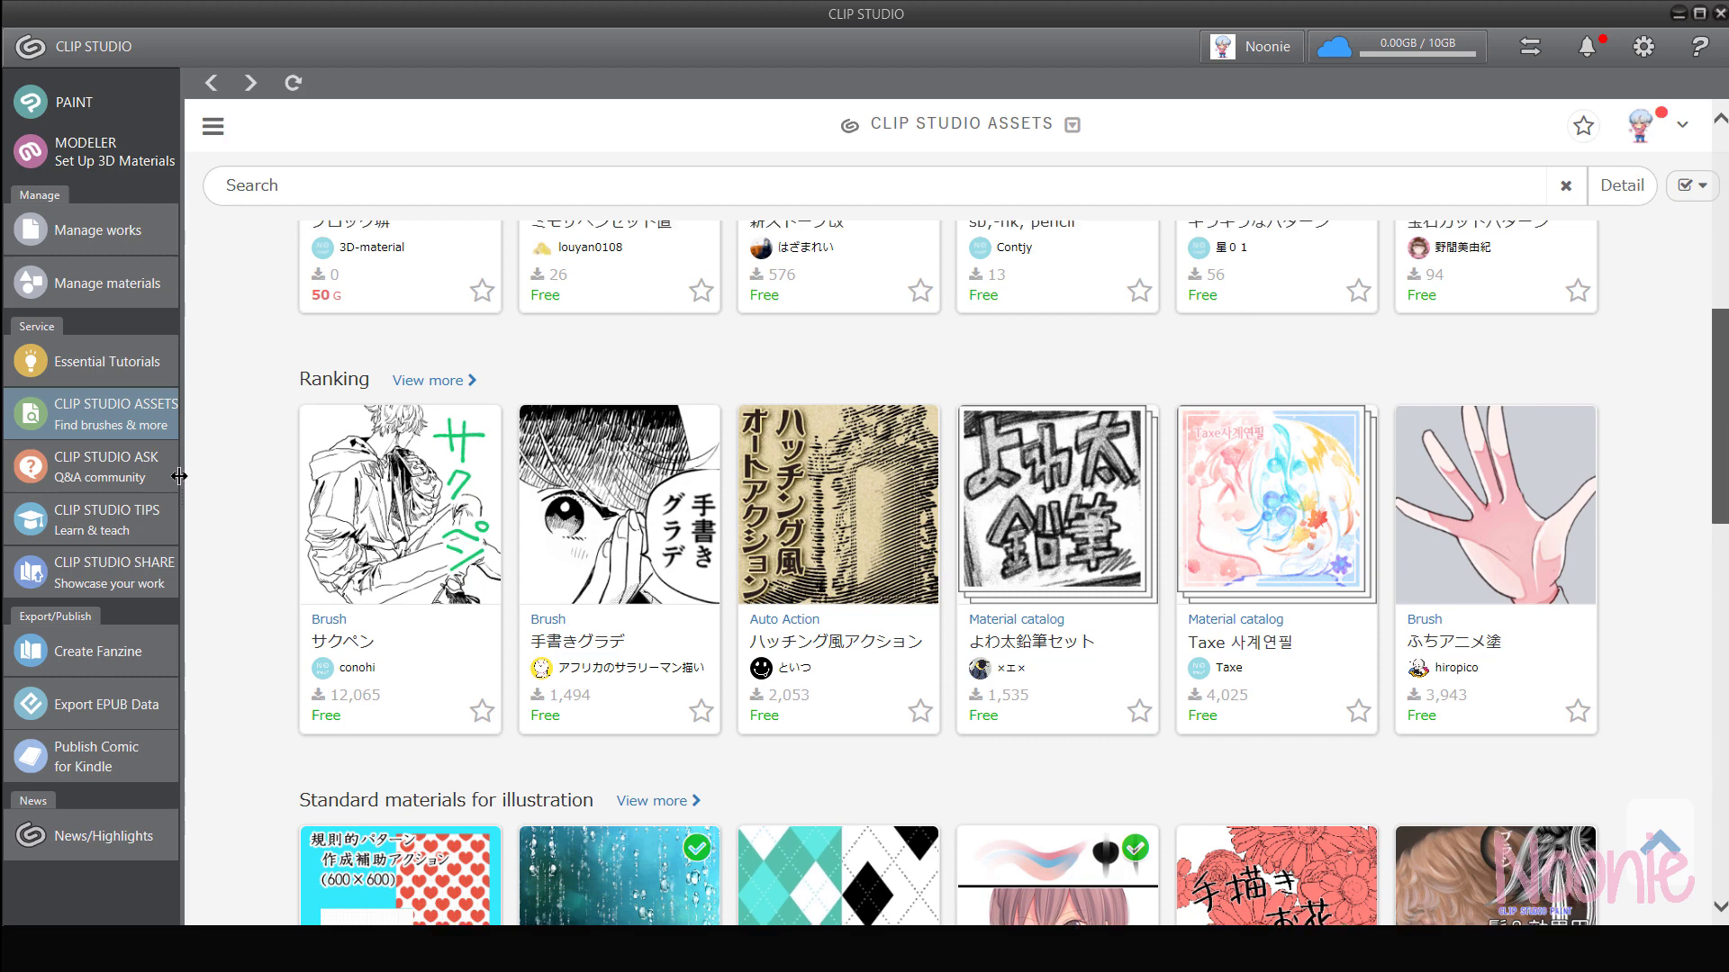
scroll(179, 476, "up", 7)
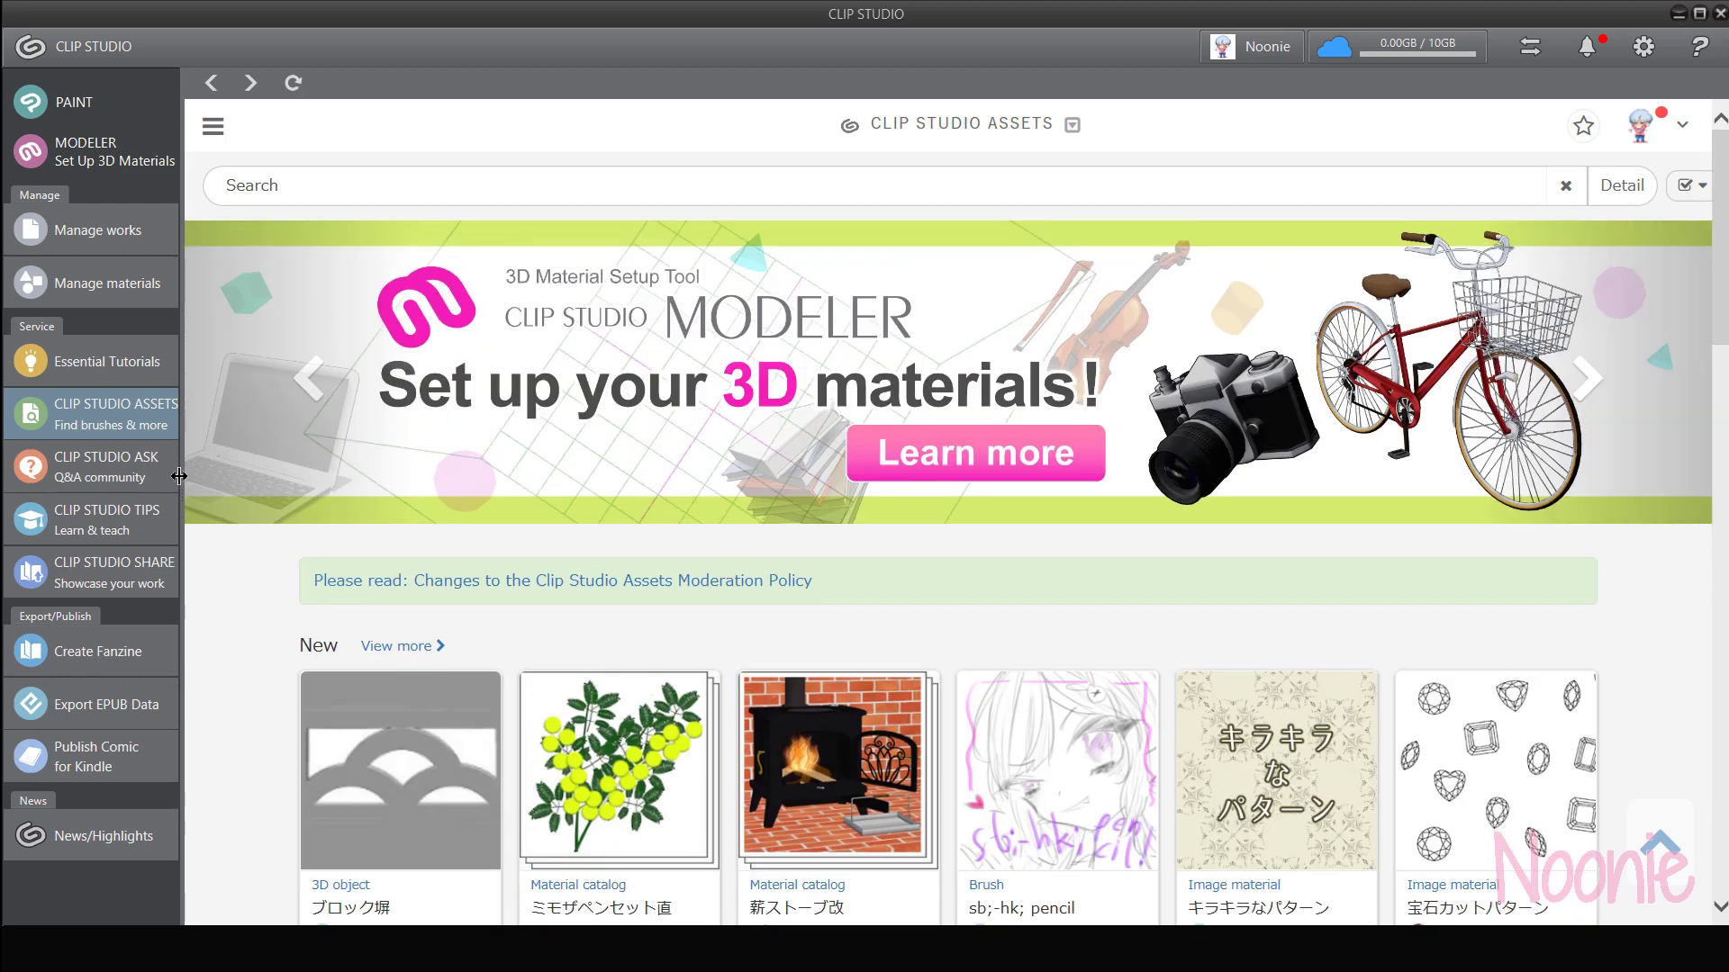
scroll(179, 476, "down", 4)
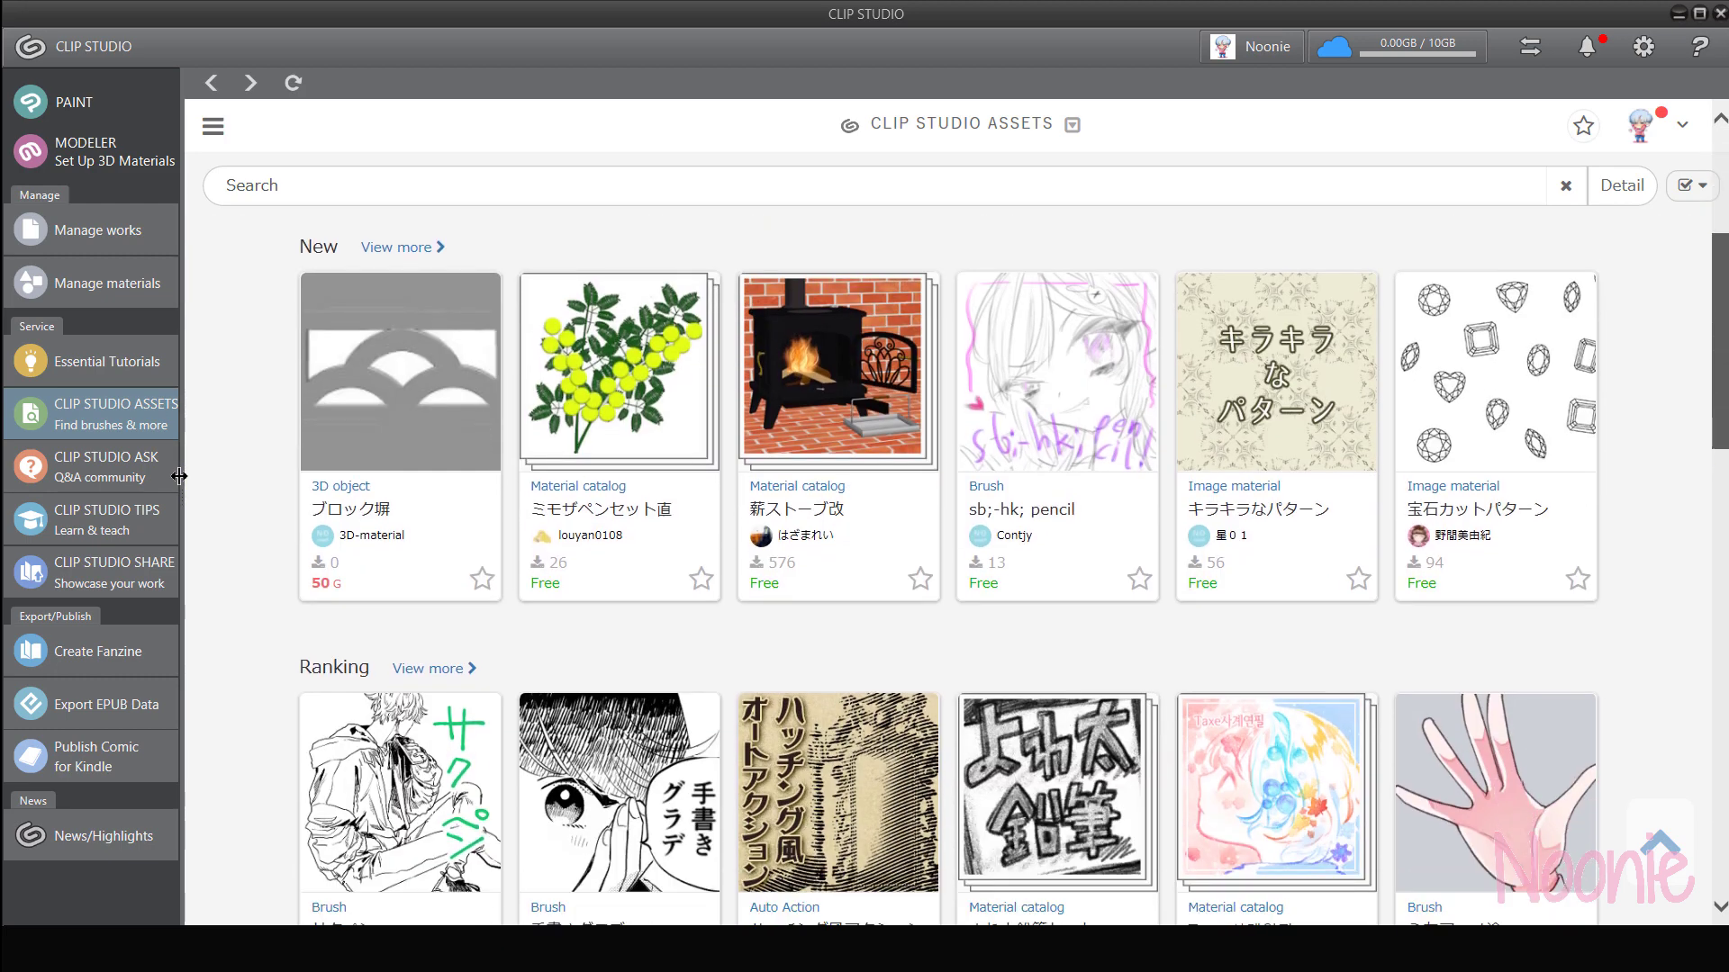
scroll(179, 476, "up", 3)
scroll(179, 477, "up", 1)
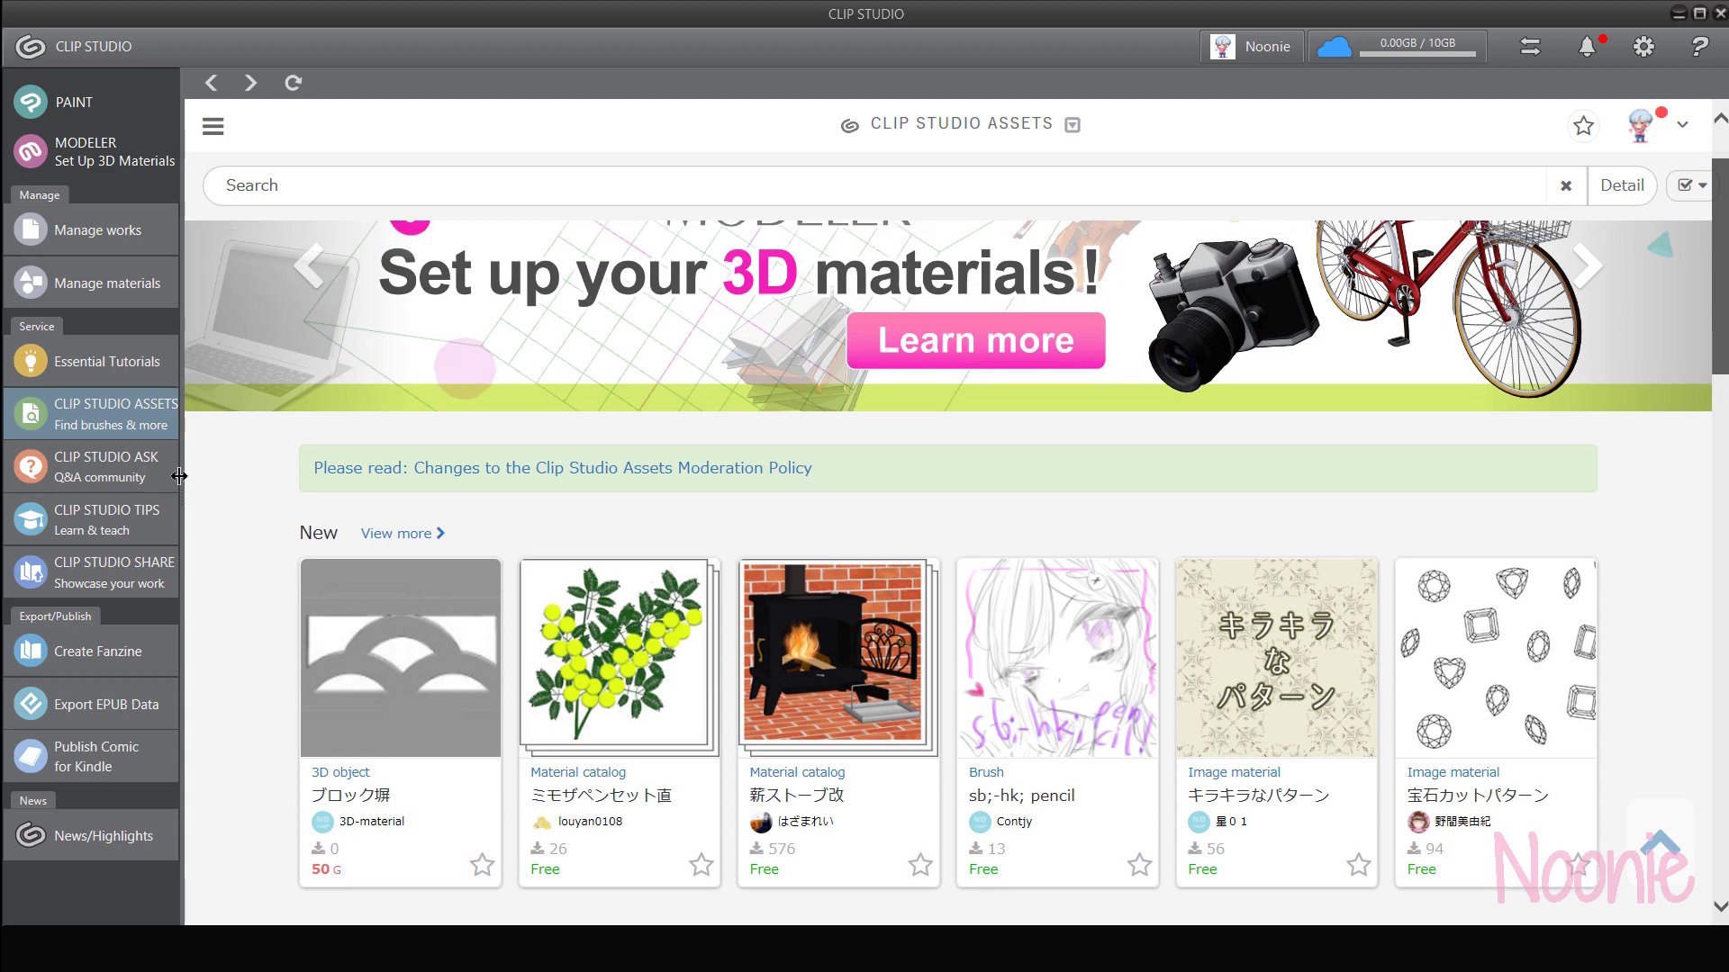
scroll(179, 476, "down", 2)
scroll(179, 476, "down", 8)
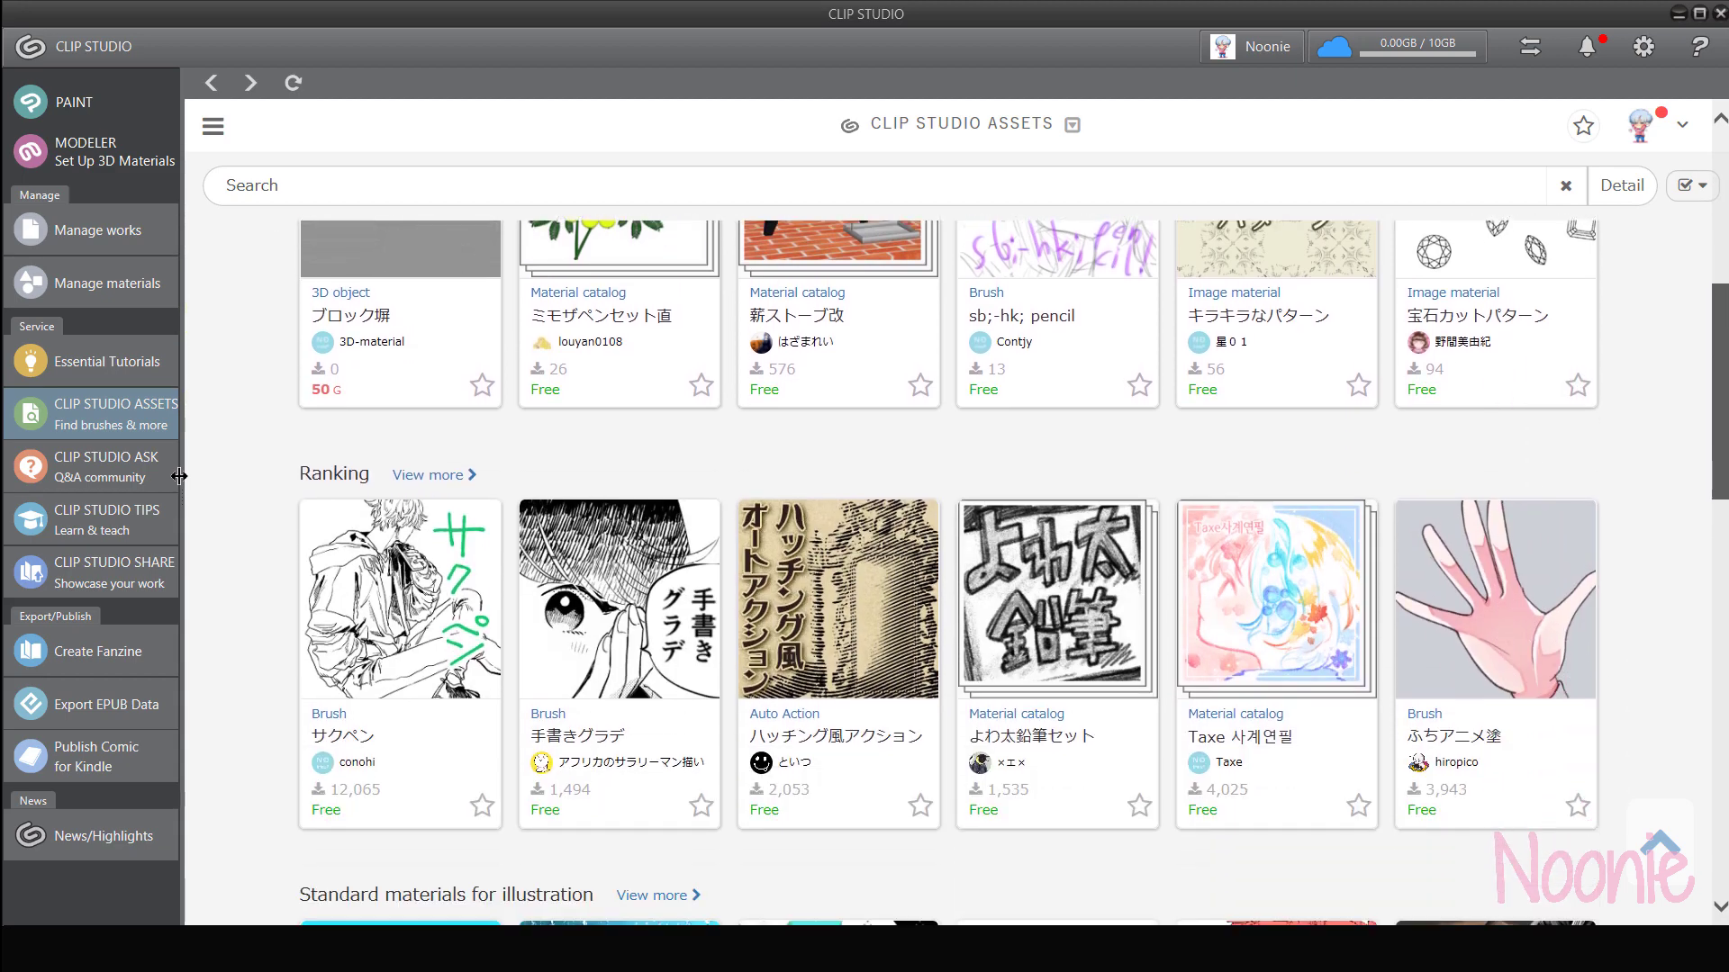
scroll(179, 476, "down", 4)
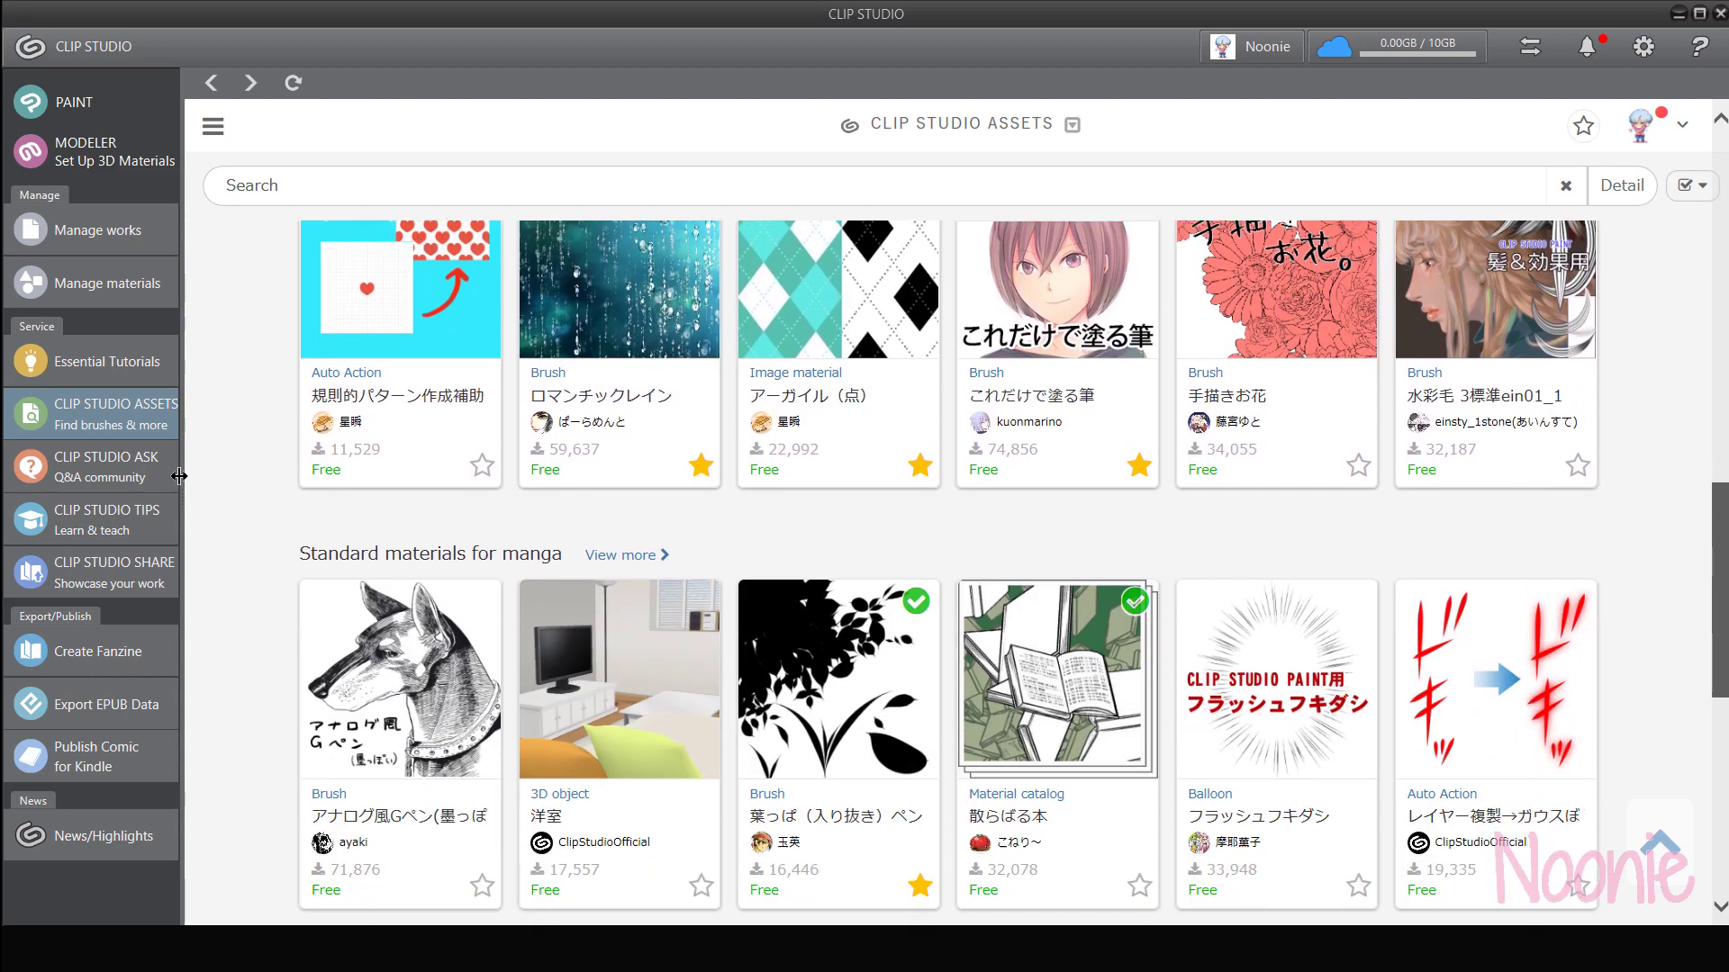
scroll(179, 476, "up", 4)
scroll(179, 476, "up", 10)
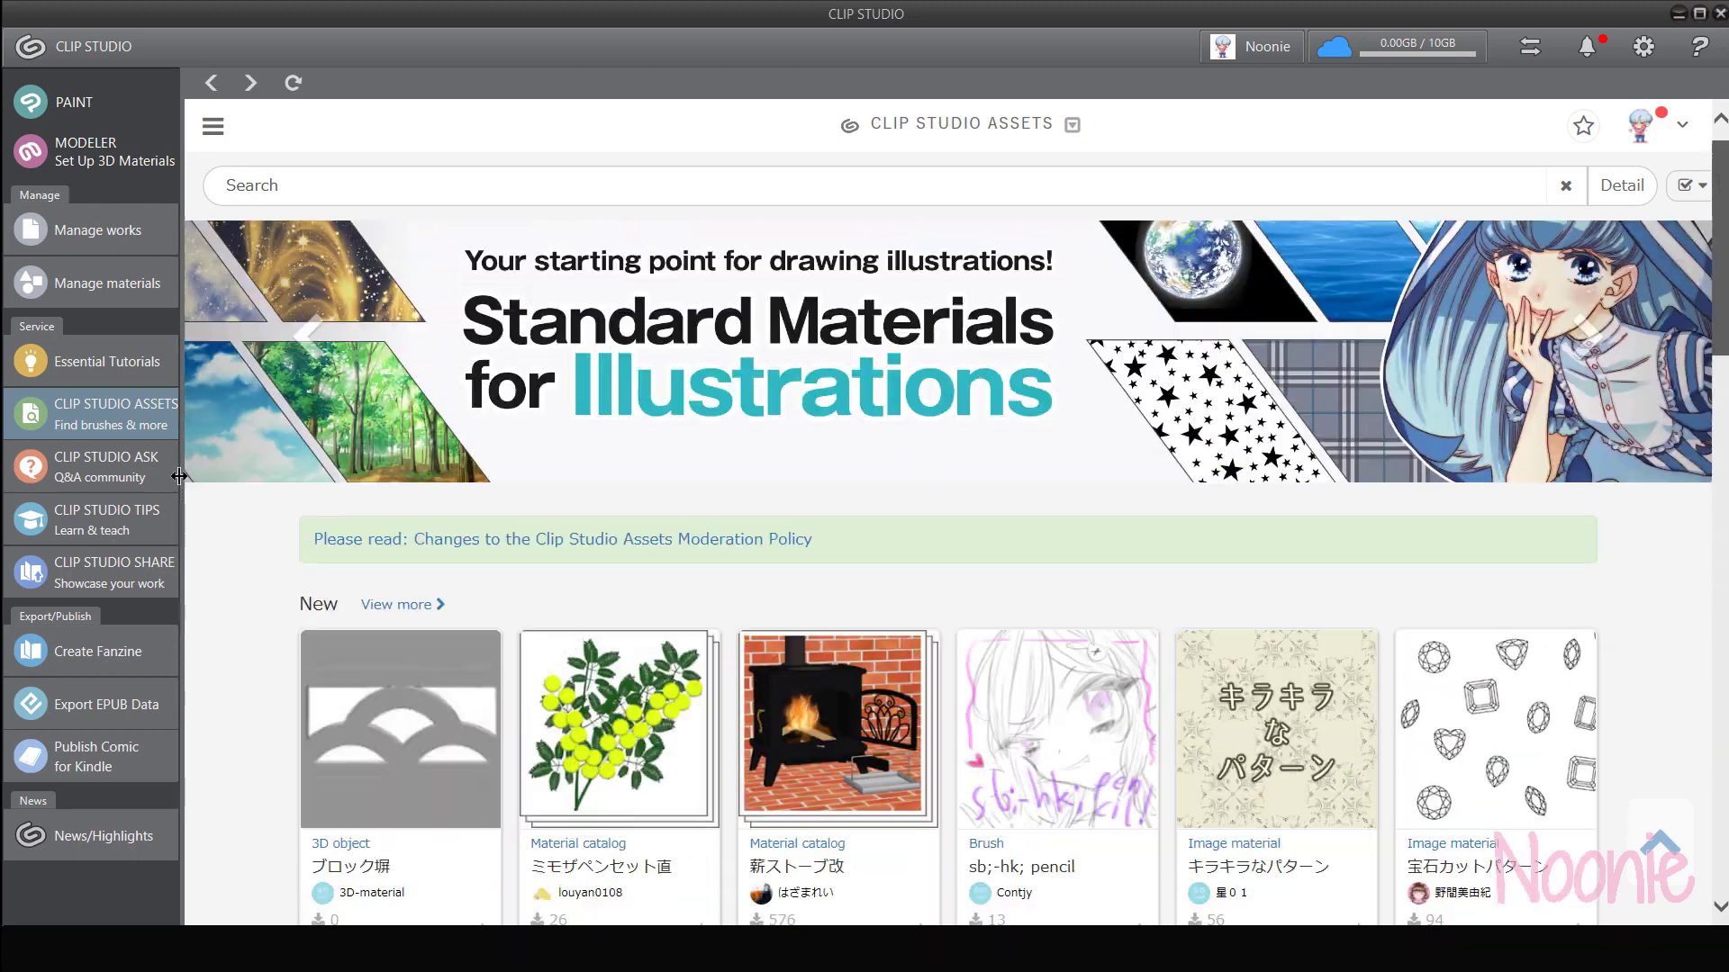
- Open the full list of new materials and look through the offered brushes, poses, 3D objects and material catalogs
scroll(179, 476, "down", 2)
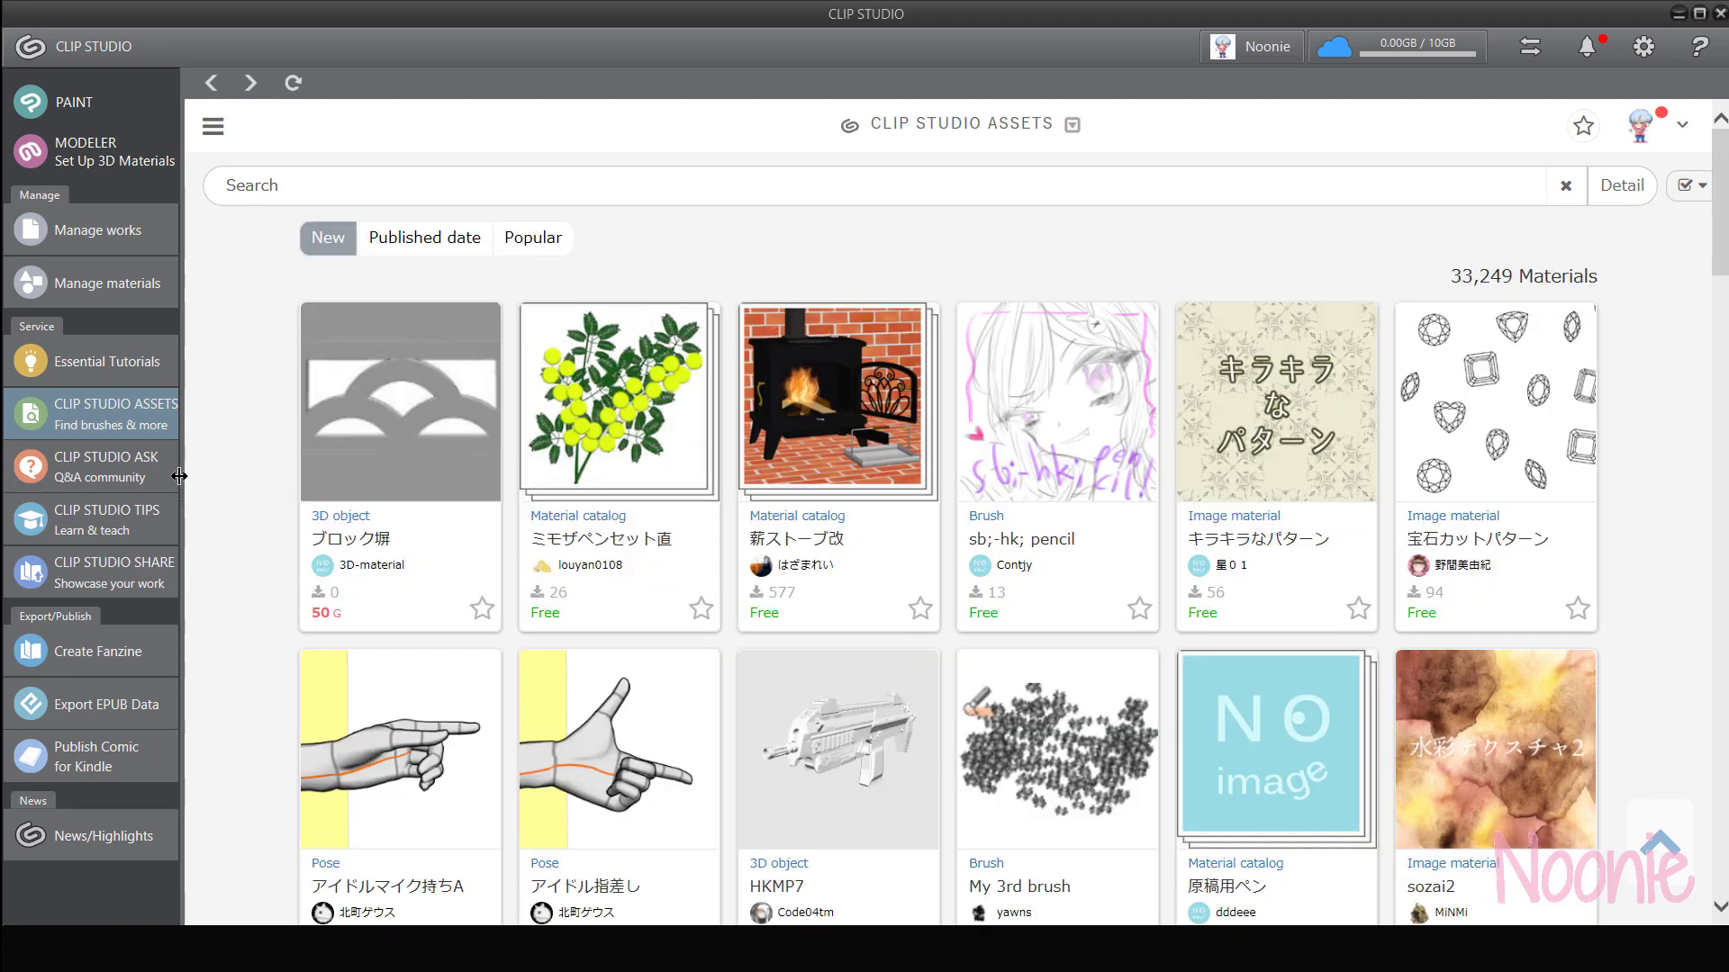
scroll(179, 476, "down", 5)
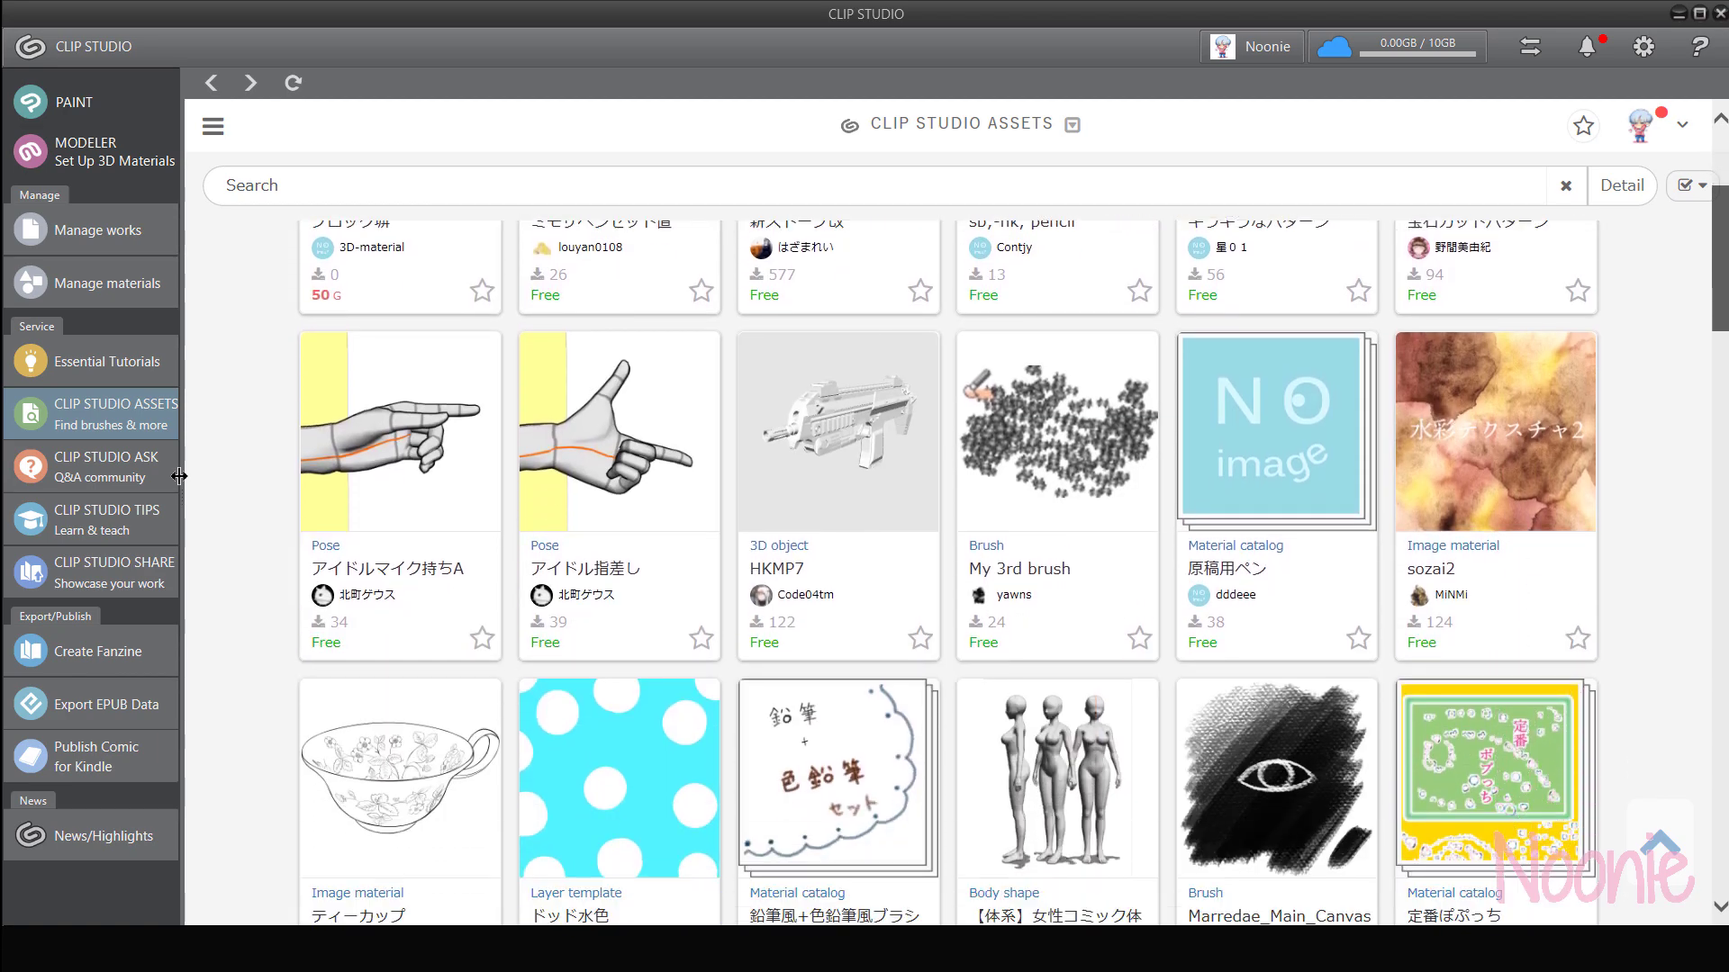
scroll(179, 476, "down", 6)
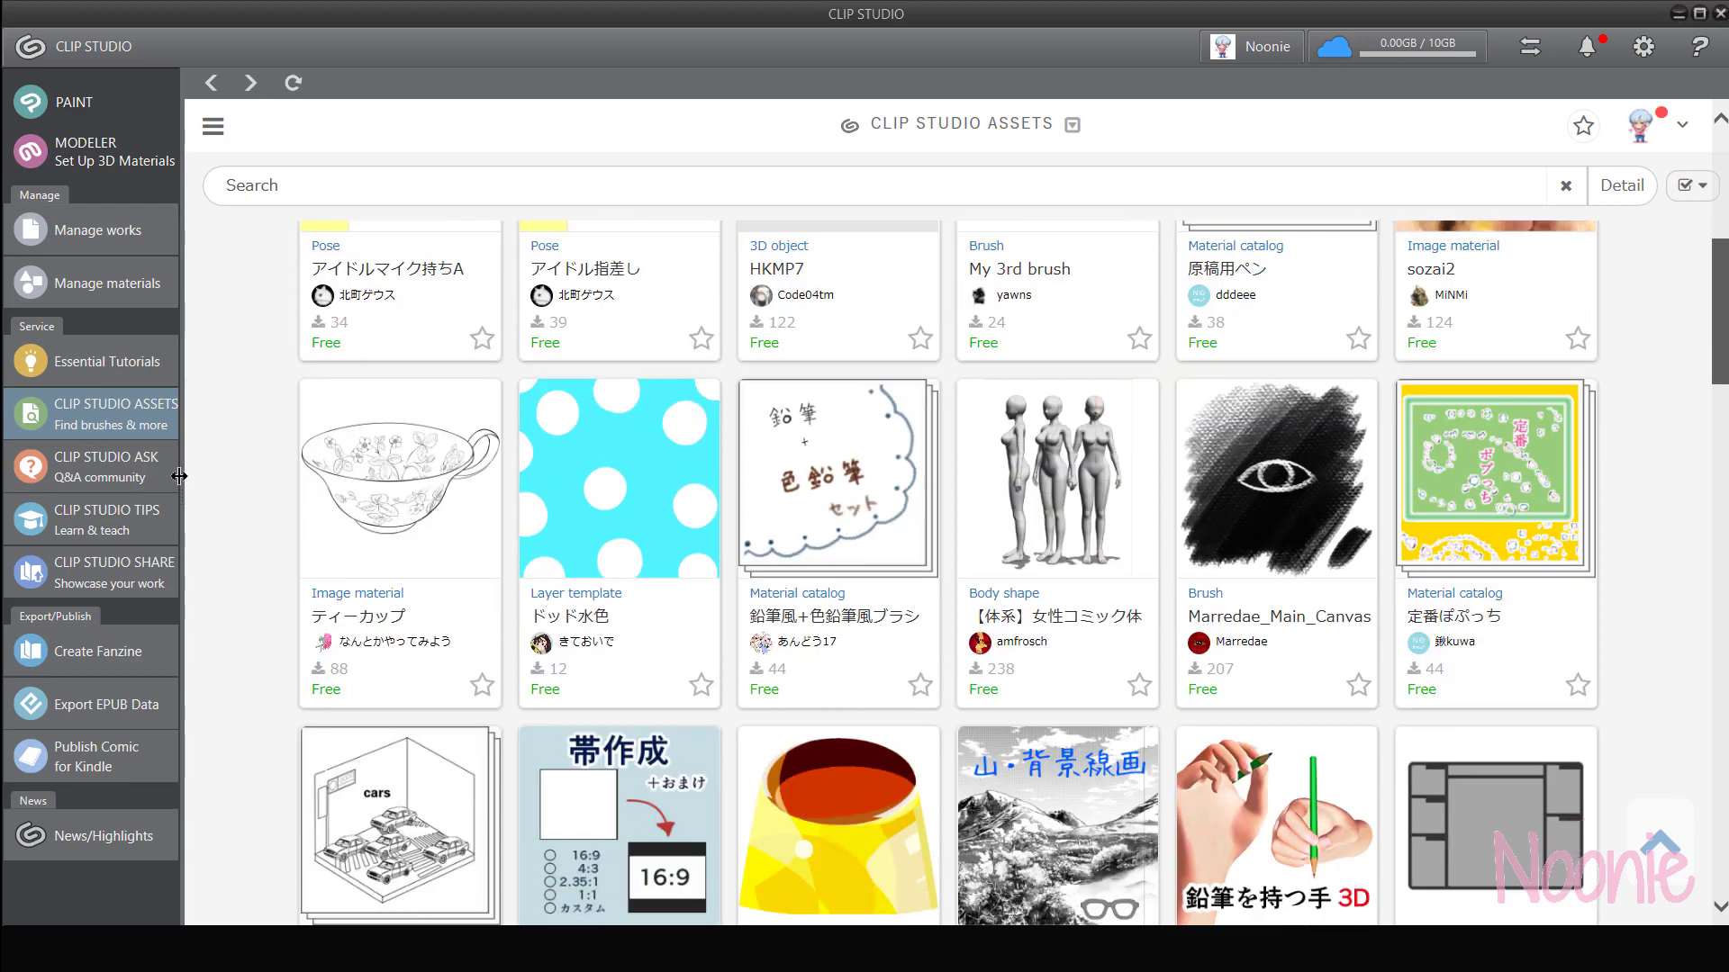
scroll(179, 476, "down", 4)
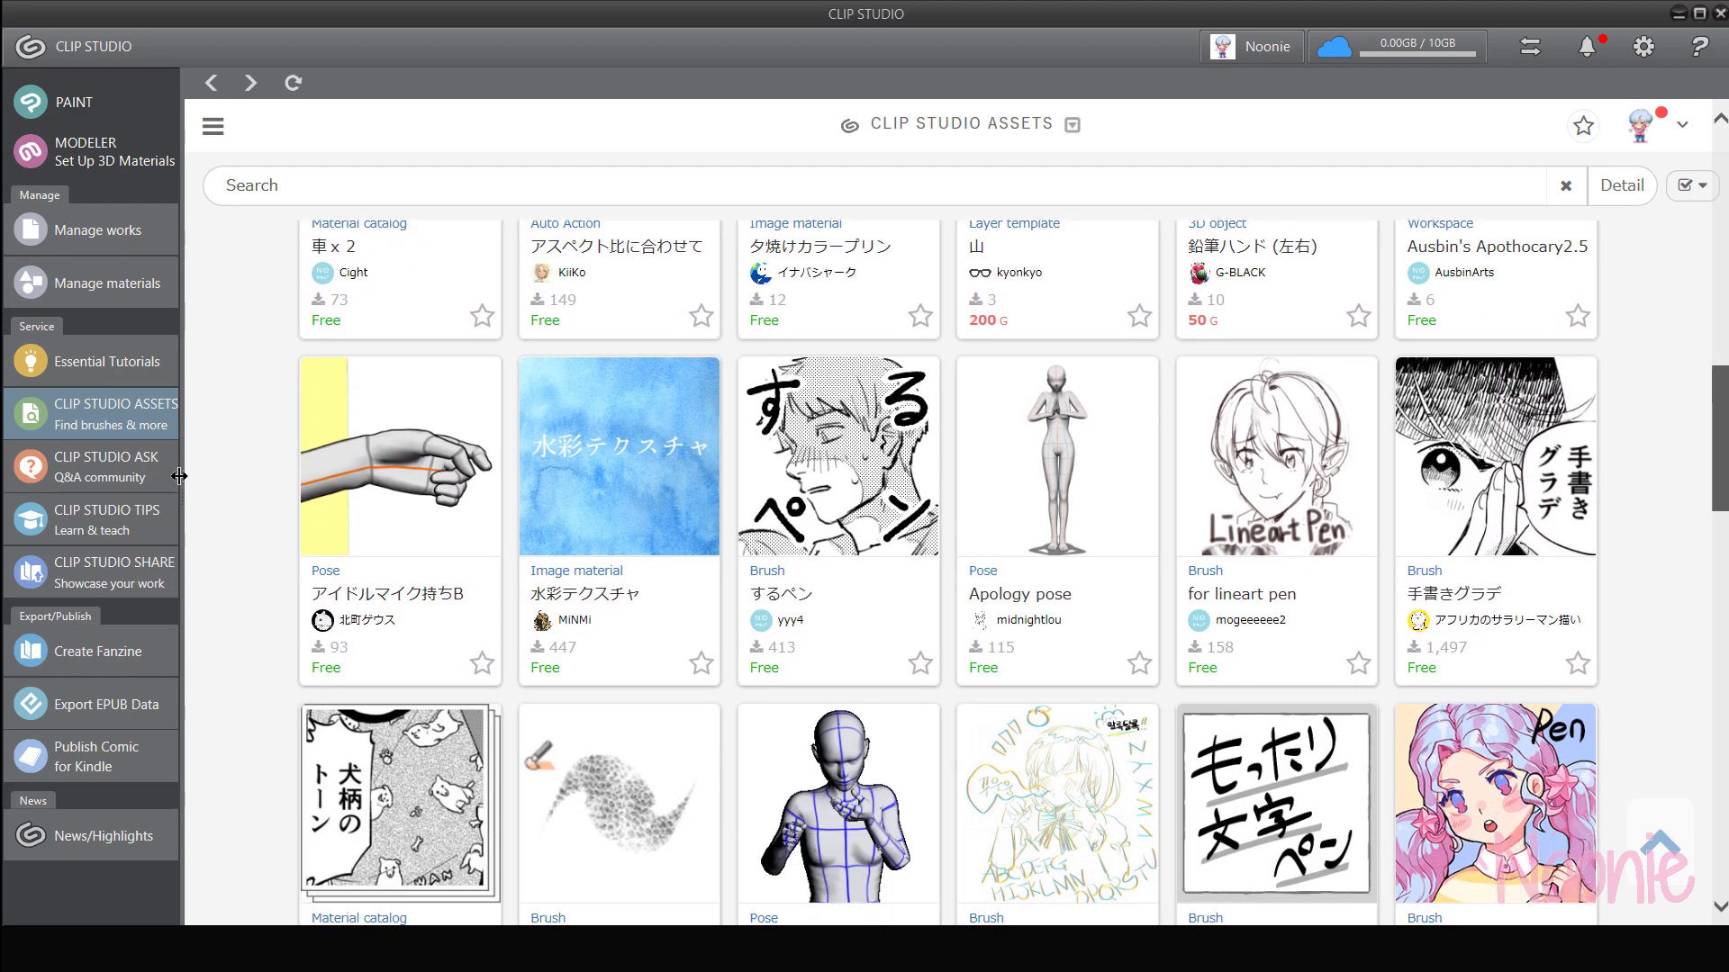
scroll(179, 477, "down", 7)
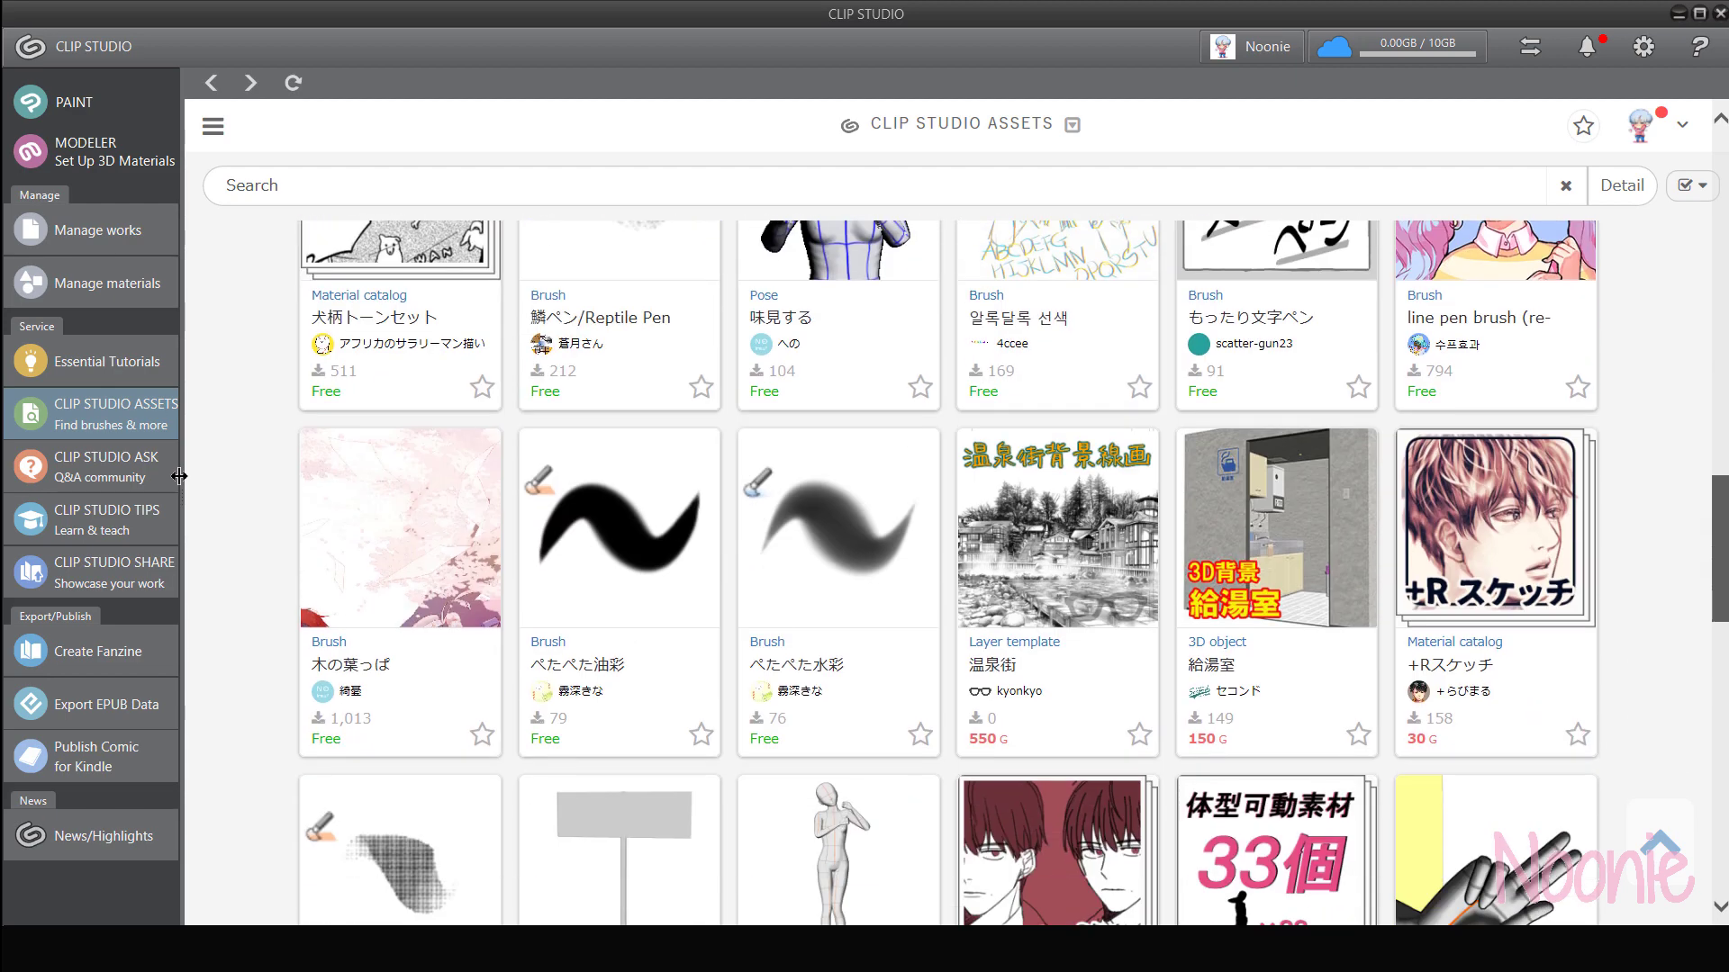
scroll(179, 477, "down", 7)
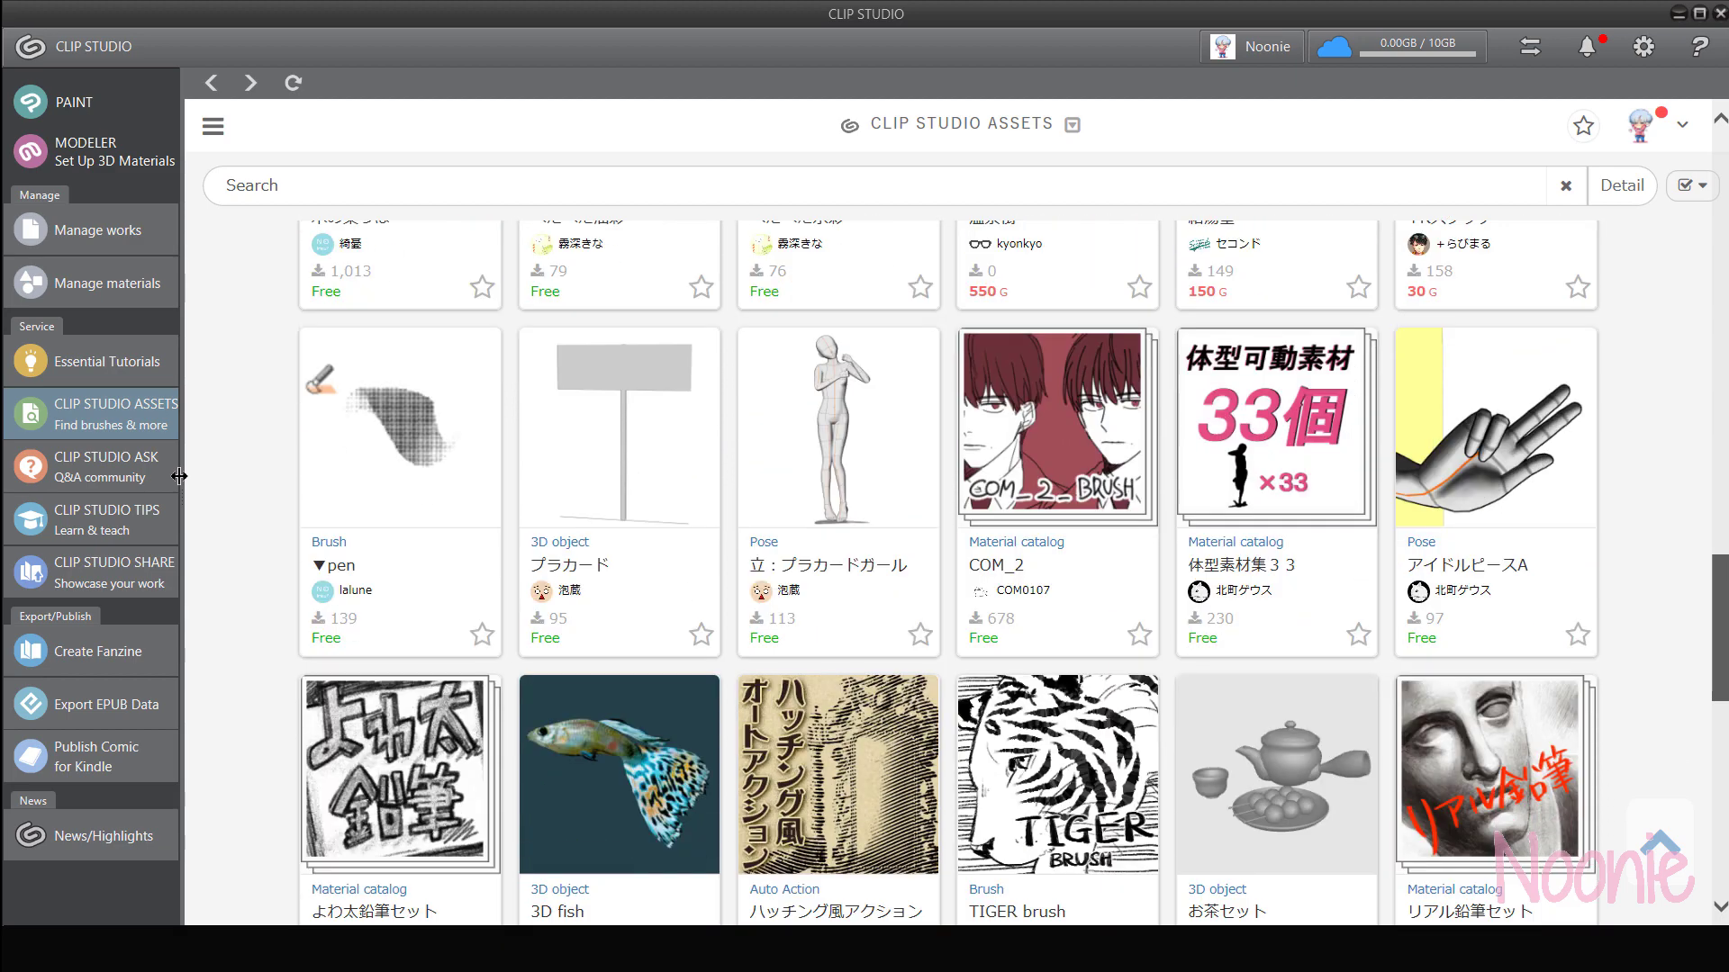
scroll(179, 476, "down", 5)
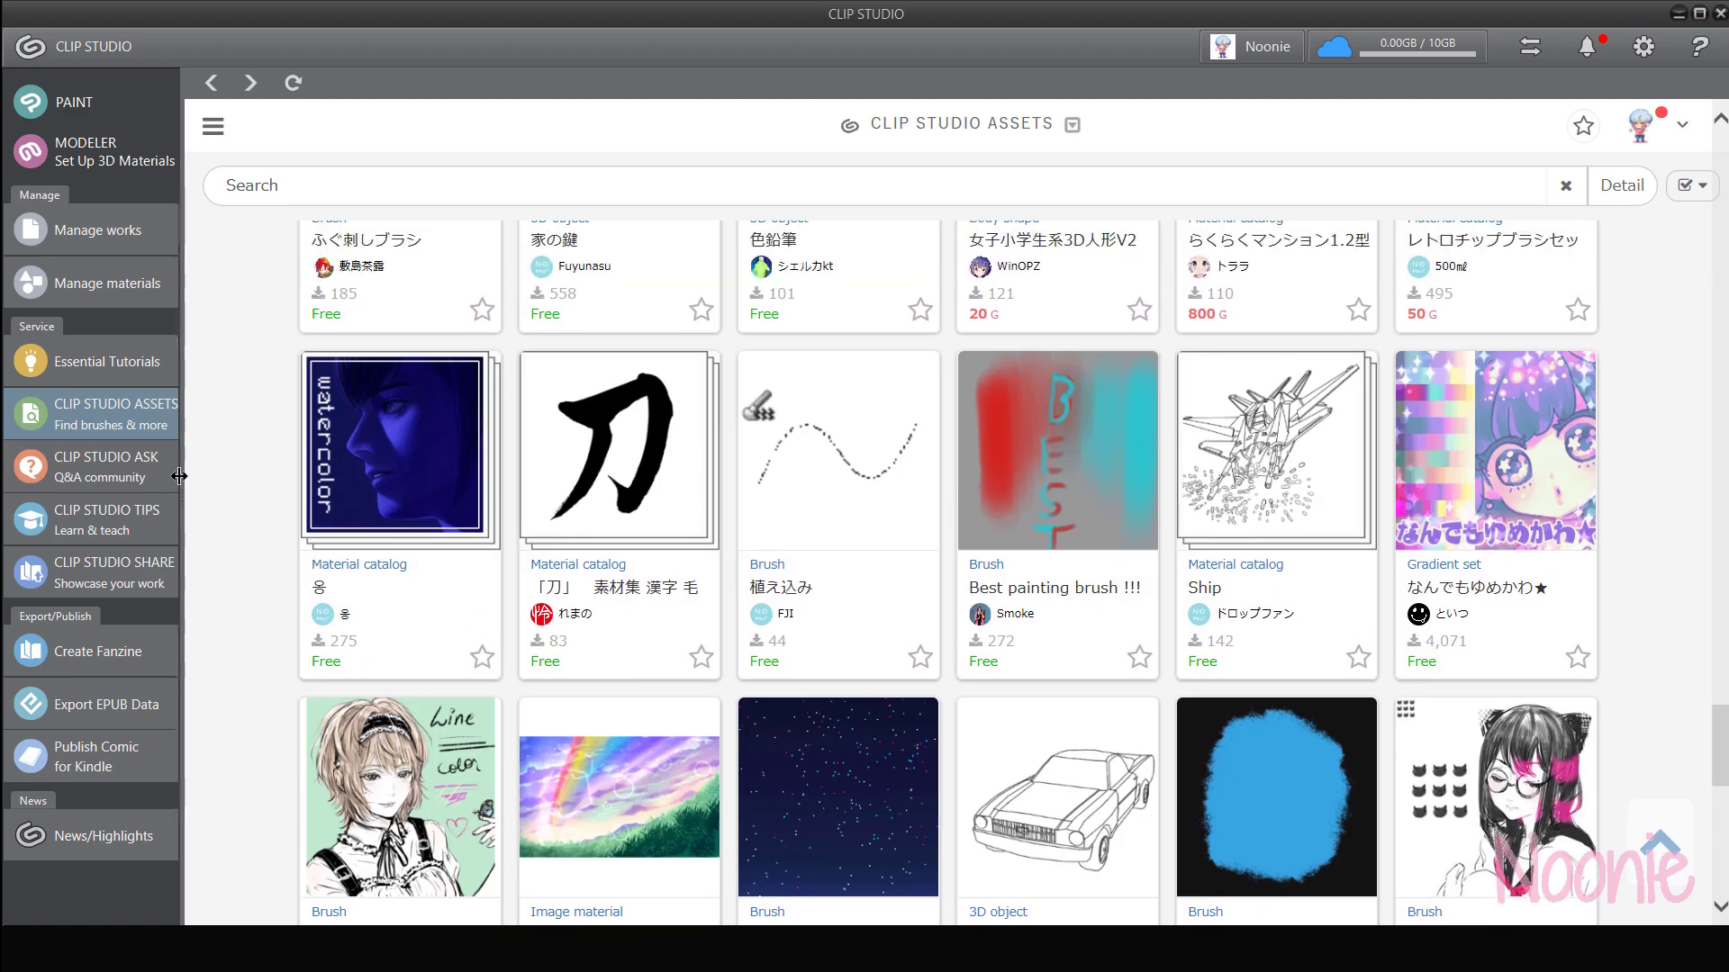
scroll(180, 477, "down", 1)
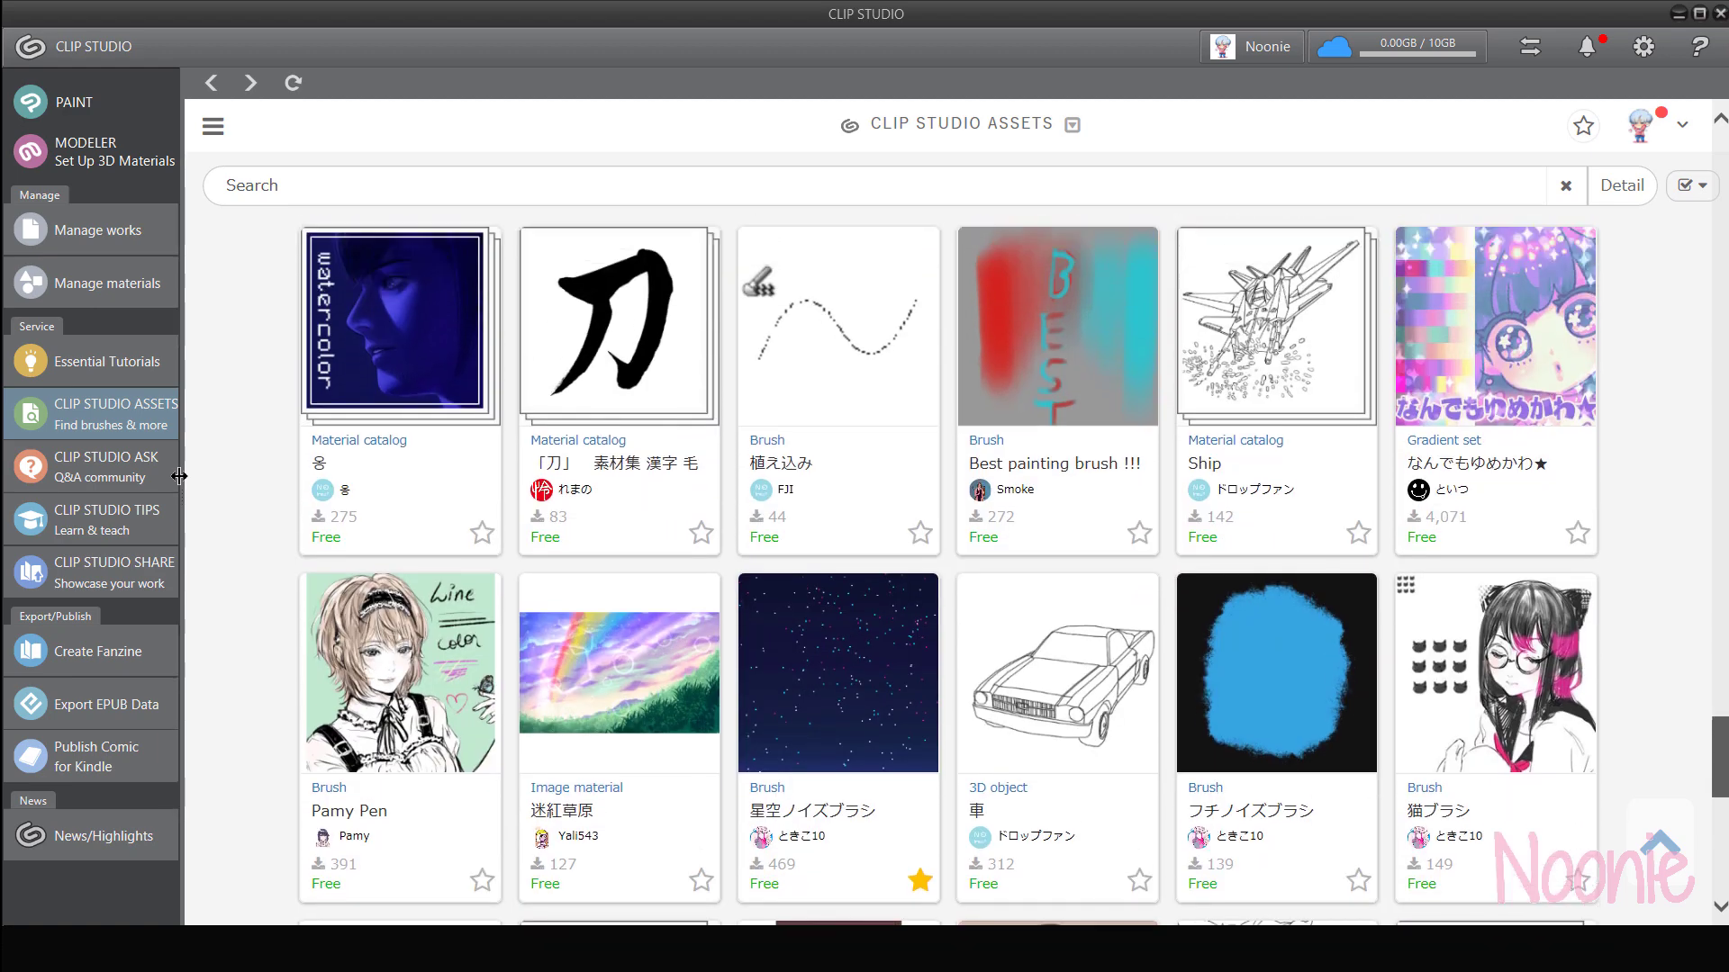
- Add the なんでもゆめかわ★ gradient set to the favorites
scroll(179, 477, "up", 1)
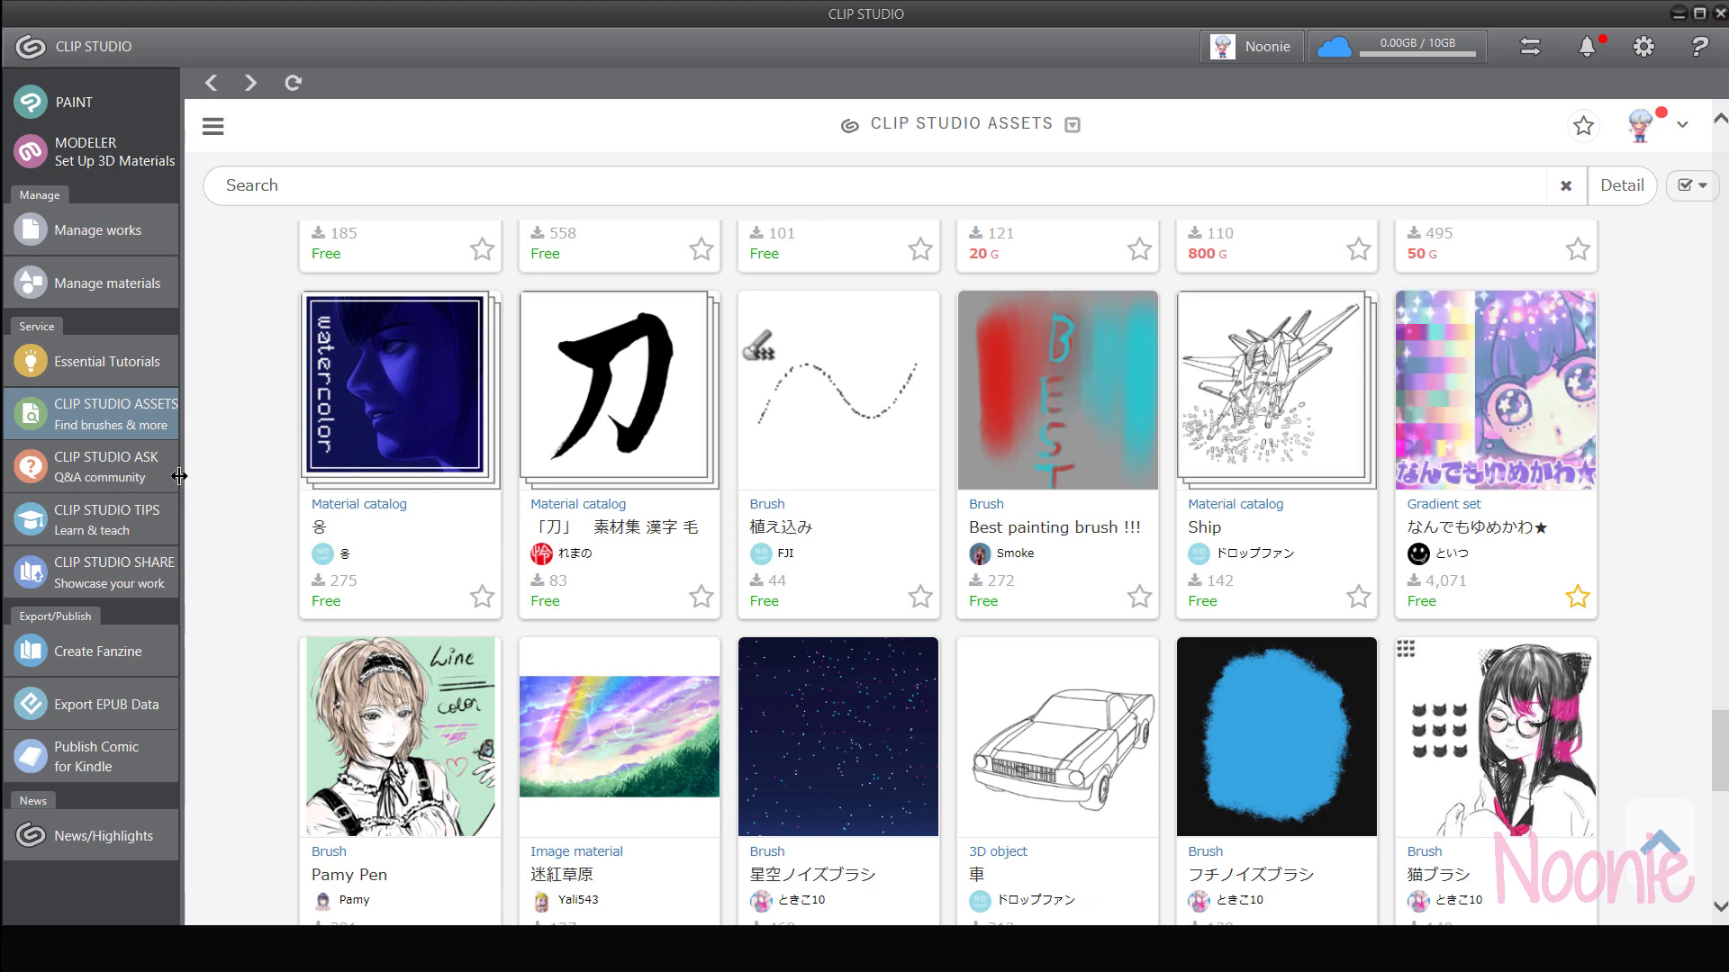
left_click(1577, 597)
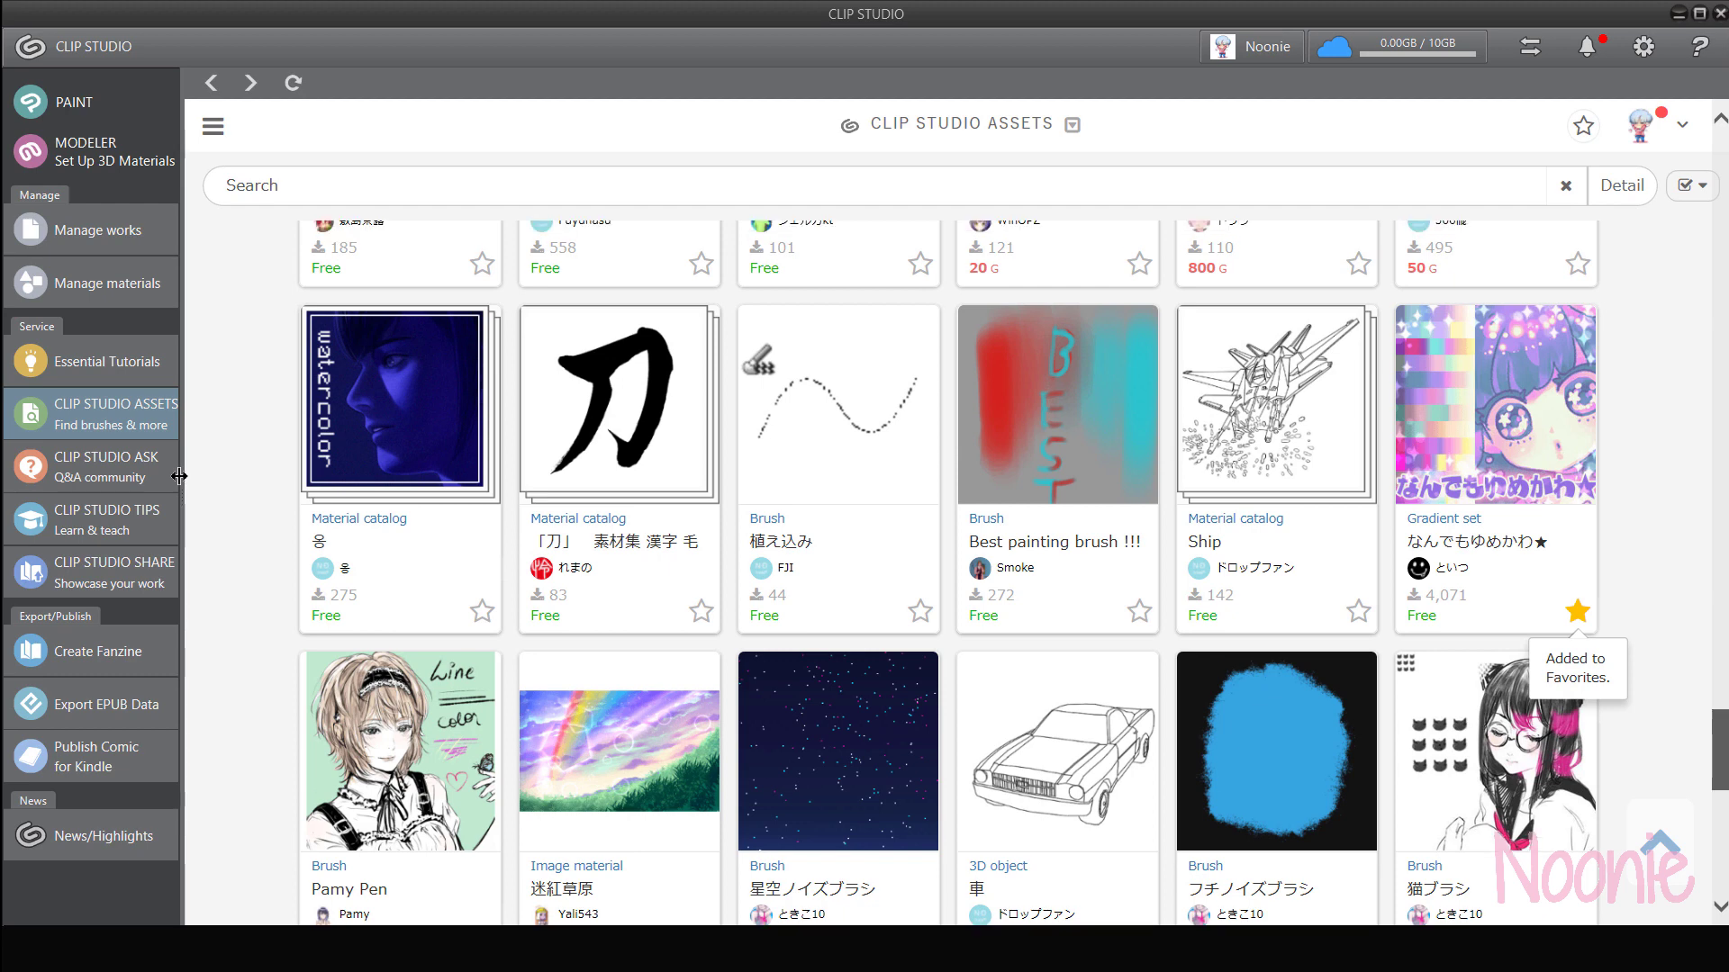
scroll(179, 475, "down", 4)
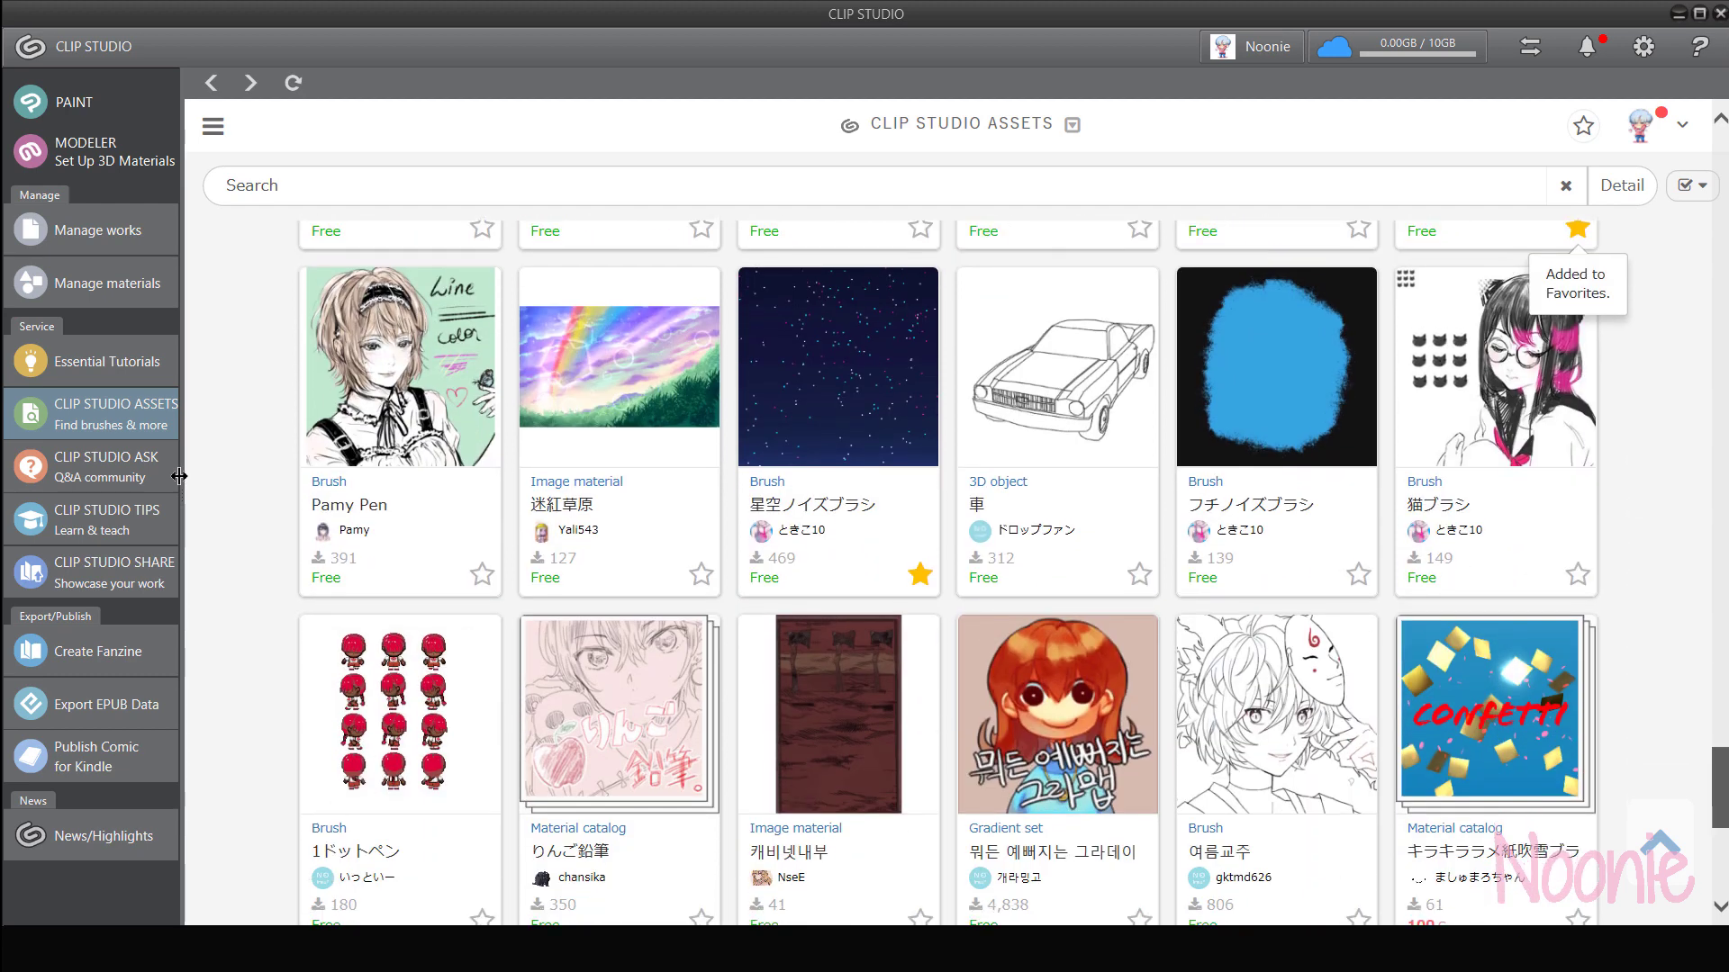
scroll(179, 476, "up", 4)
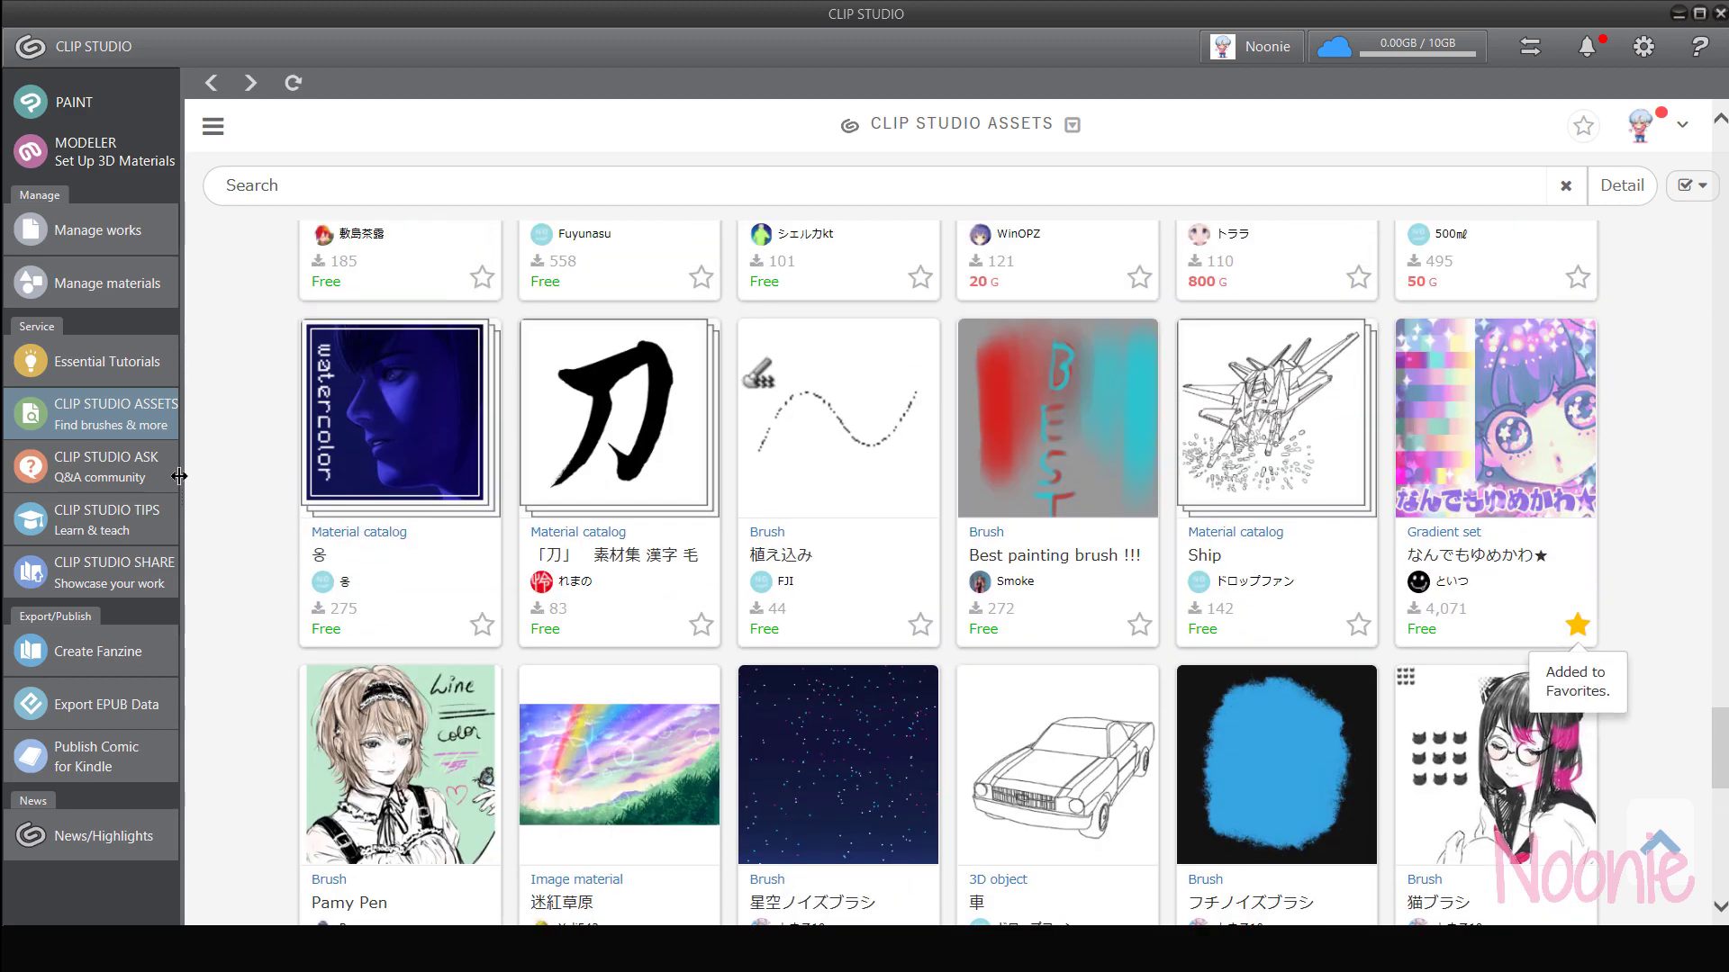
- Browse further through the new materials, return to the なんでもゆめかわ★ gradient set and open its detail page
scroll(179, 476, "down", 8)
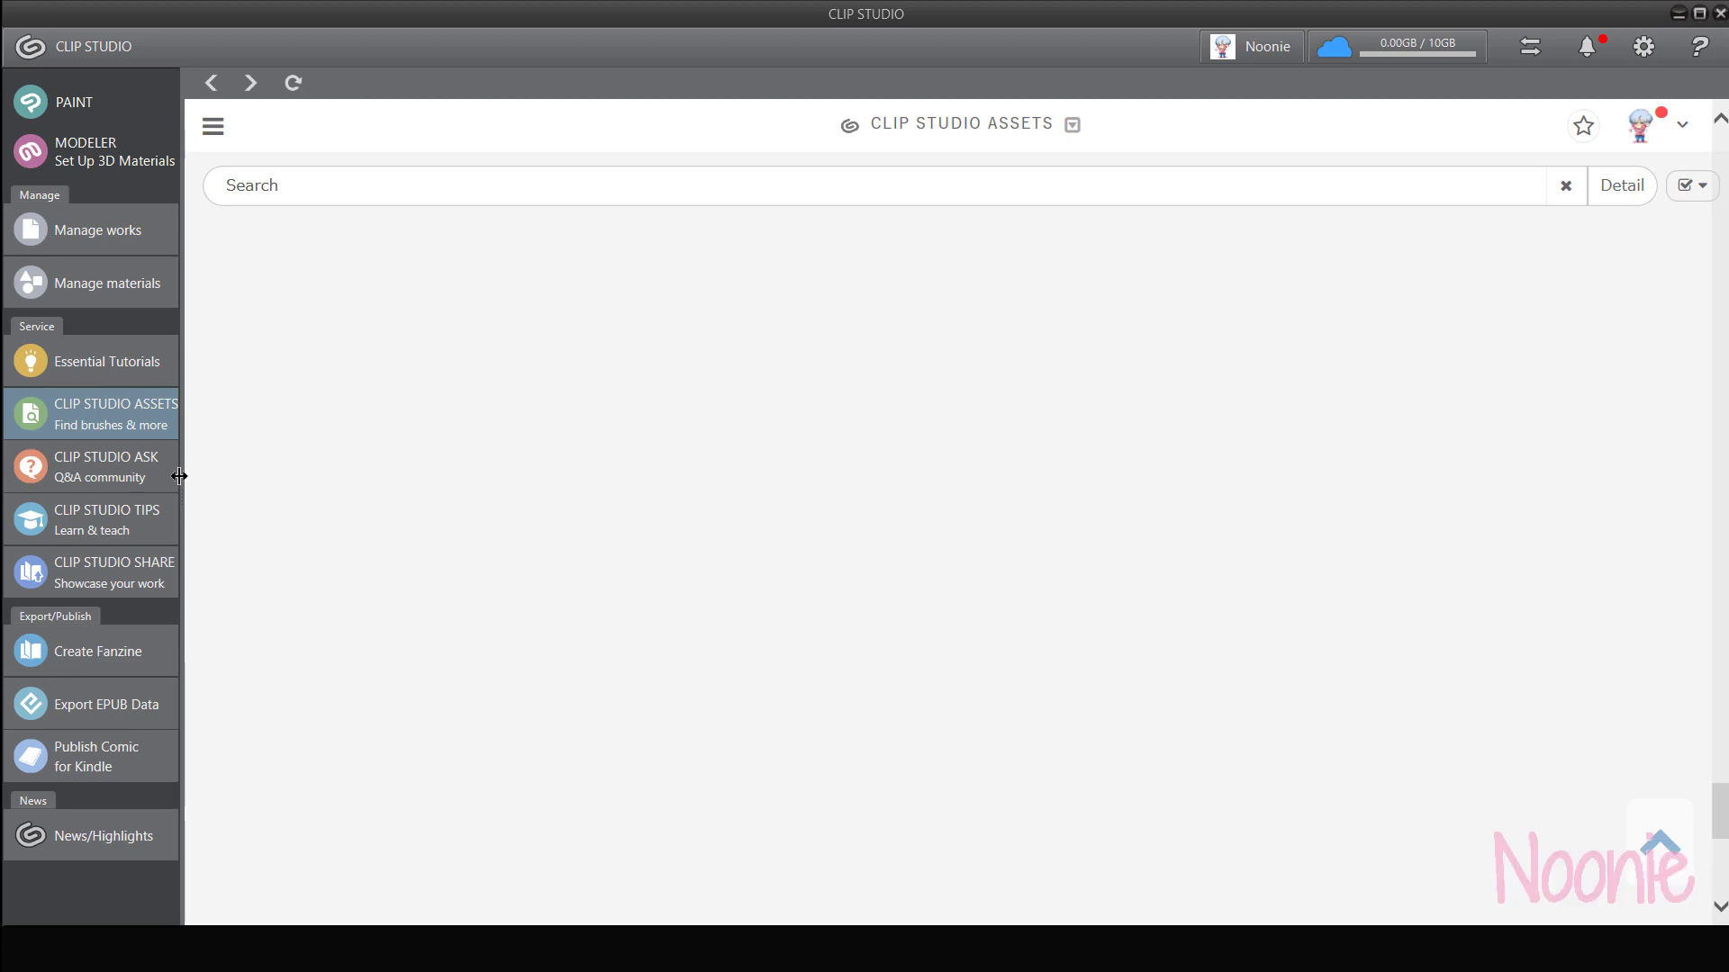
scroll(179, 476, "down", 4)
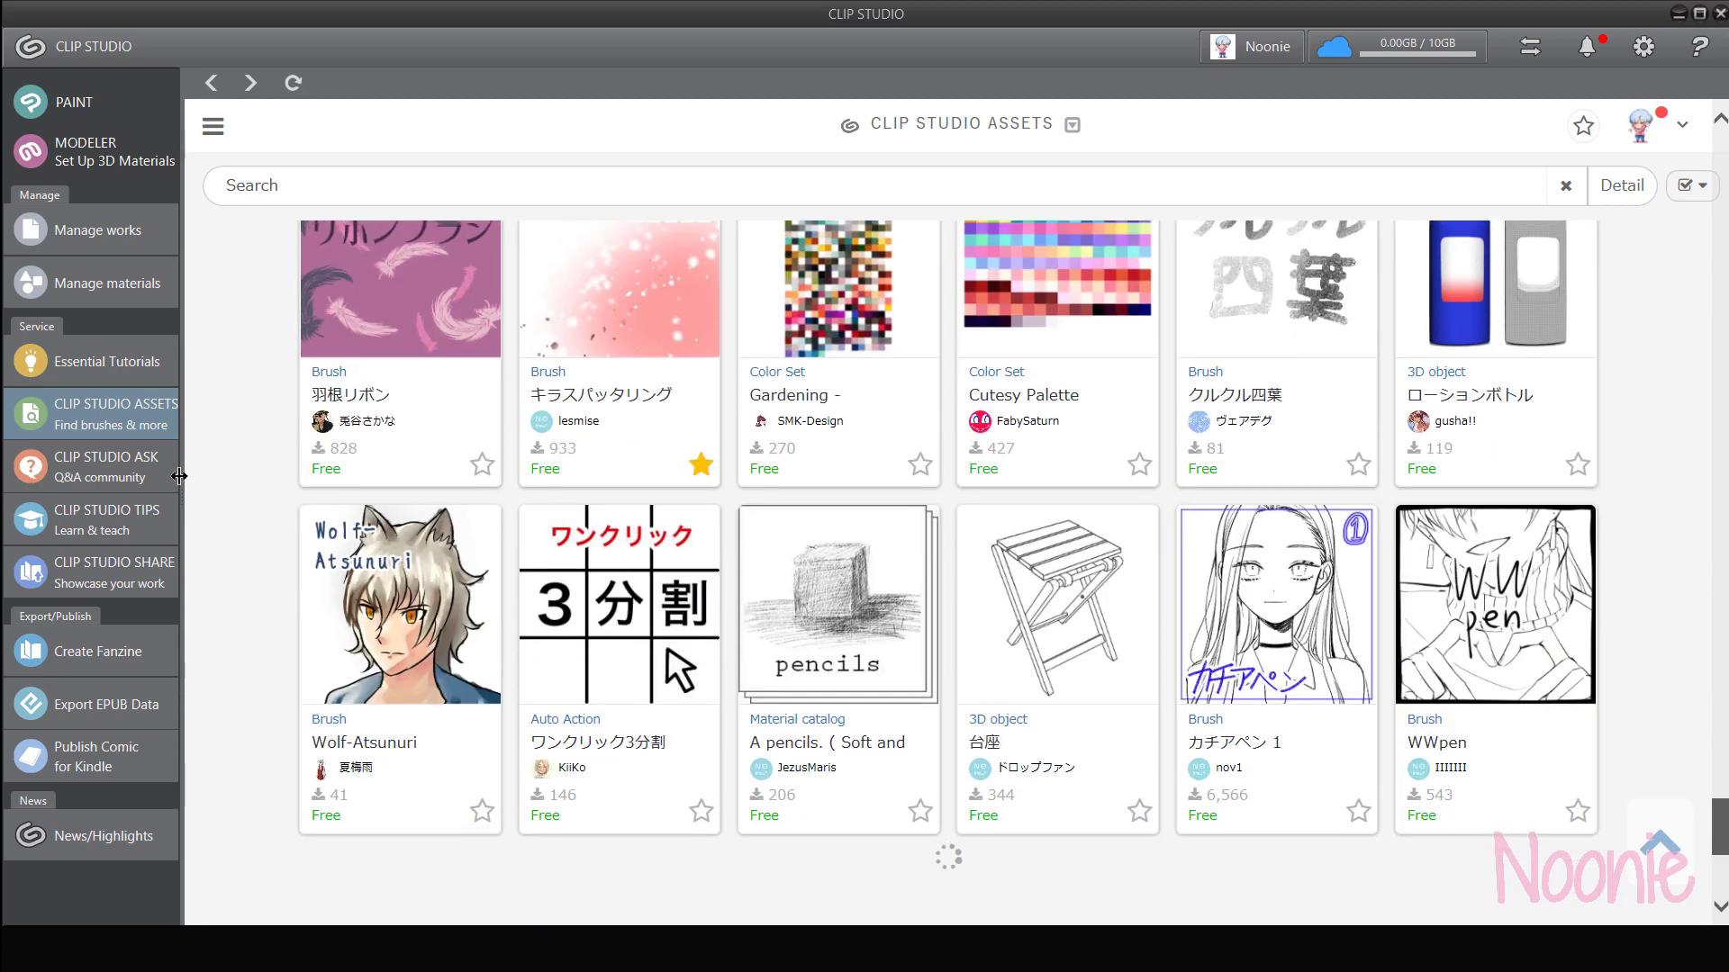
scroll(179, 476, "down", 3)
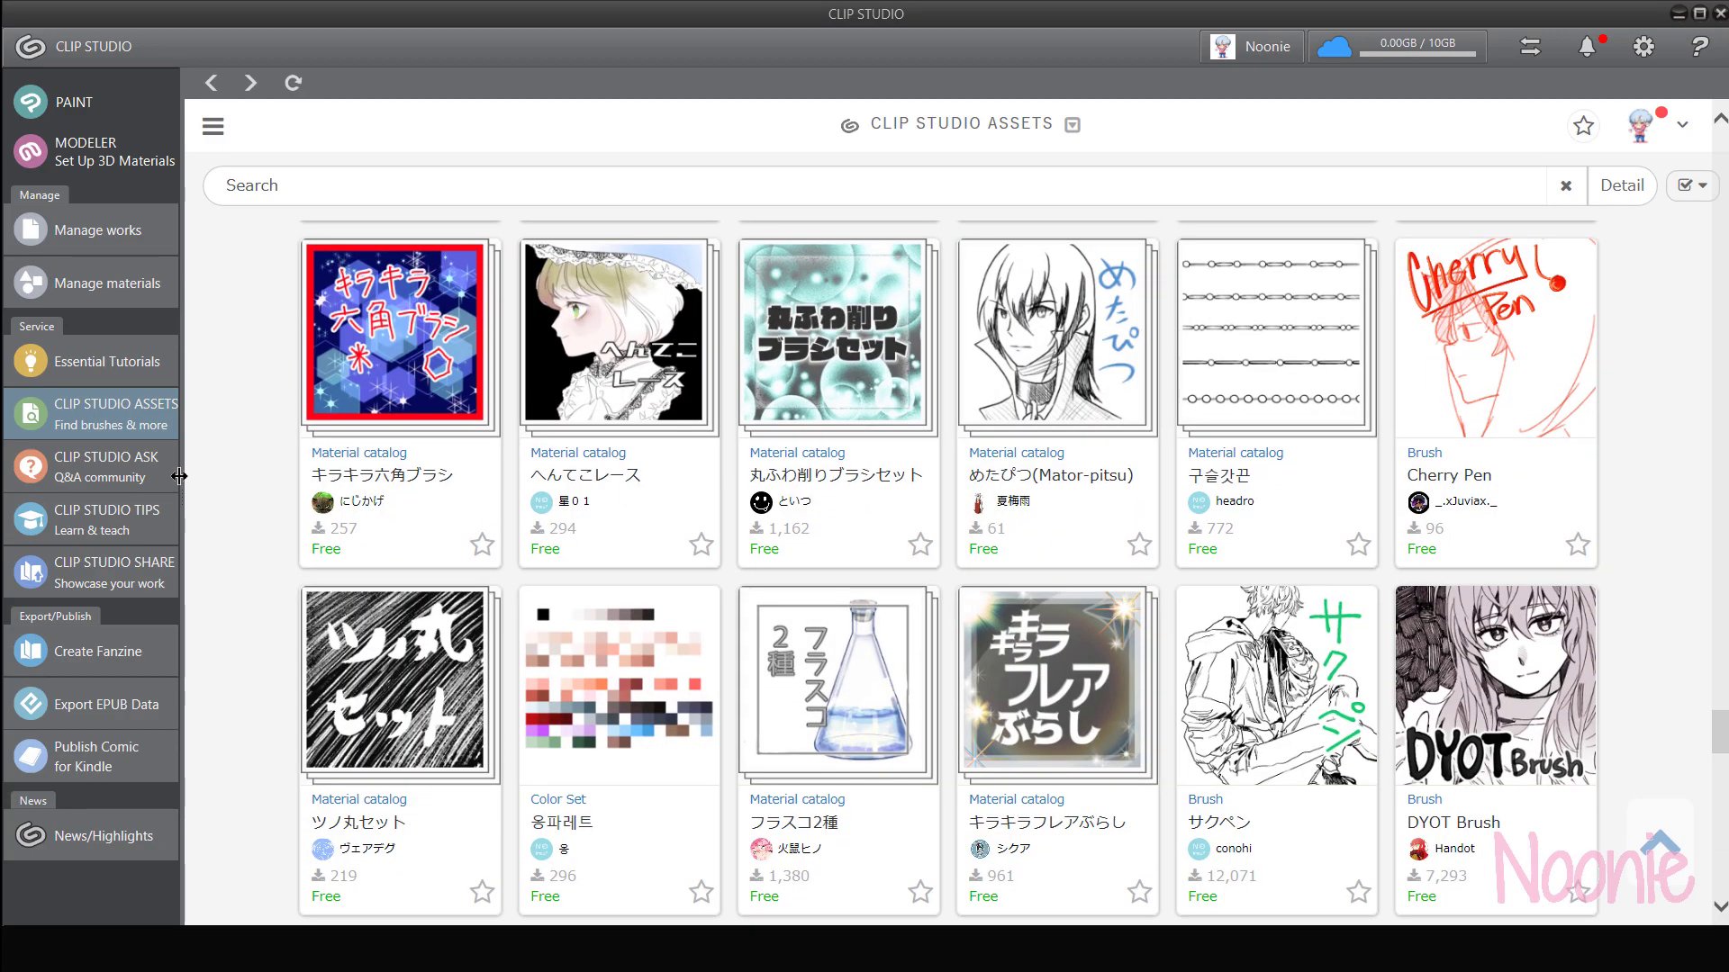
scroll(179, 476, "up", 10)
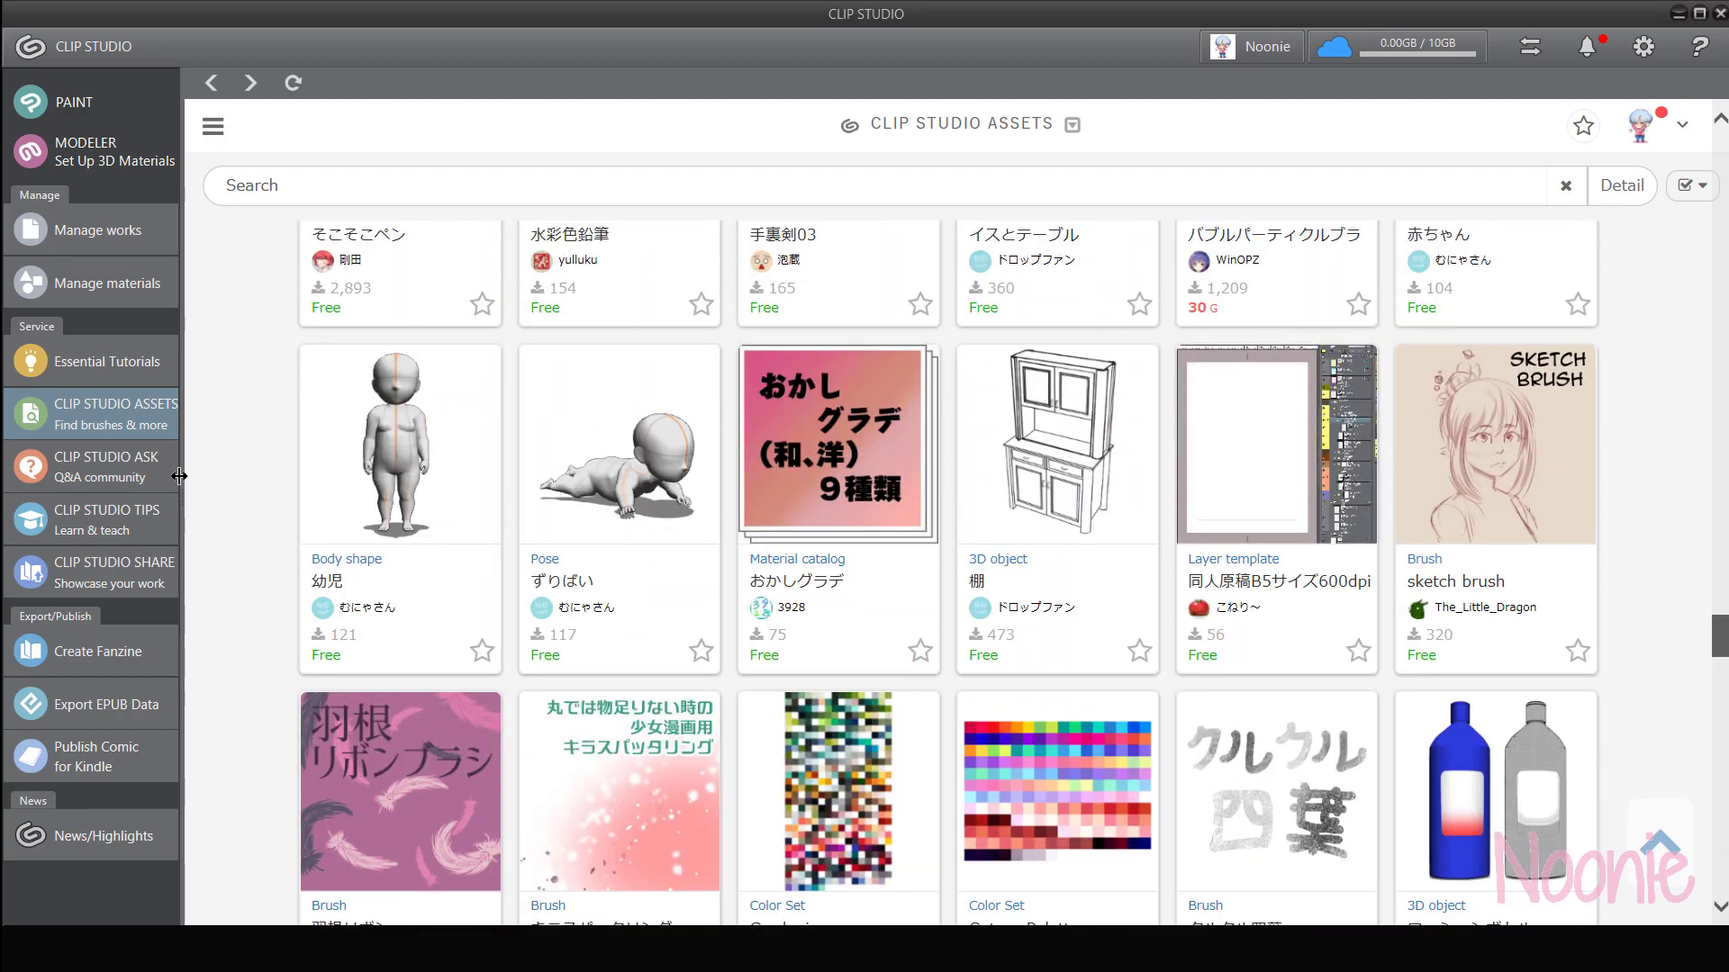
scroll(179, 477, "up", 10)
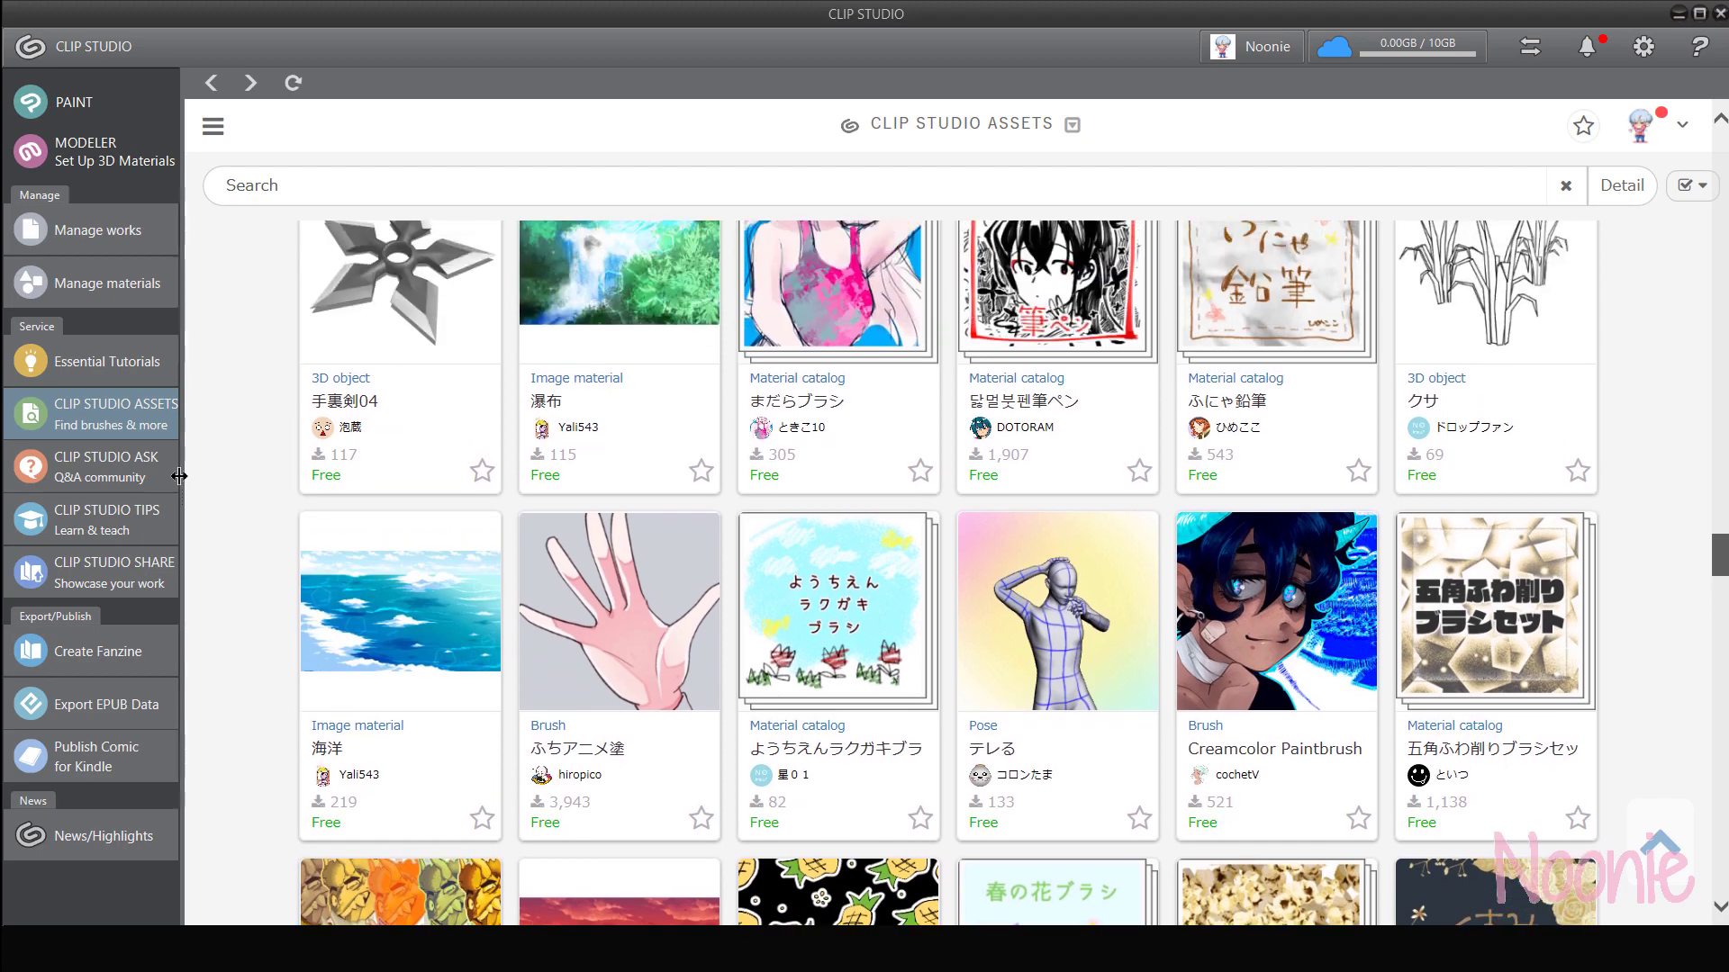
scroll(180, 477, "up", 10)
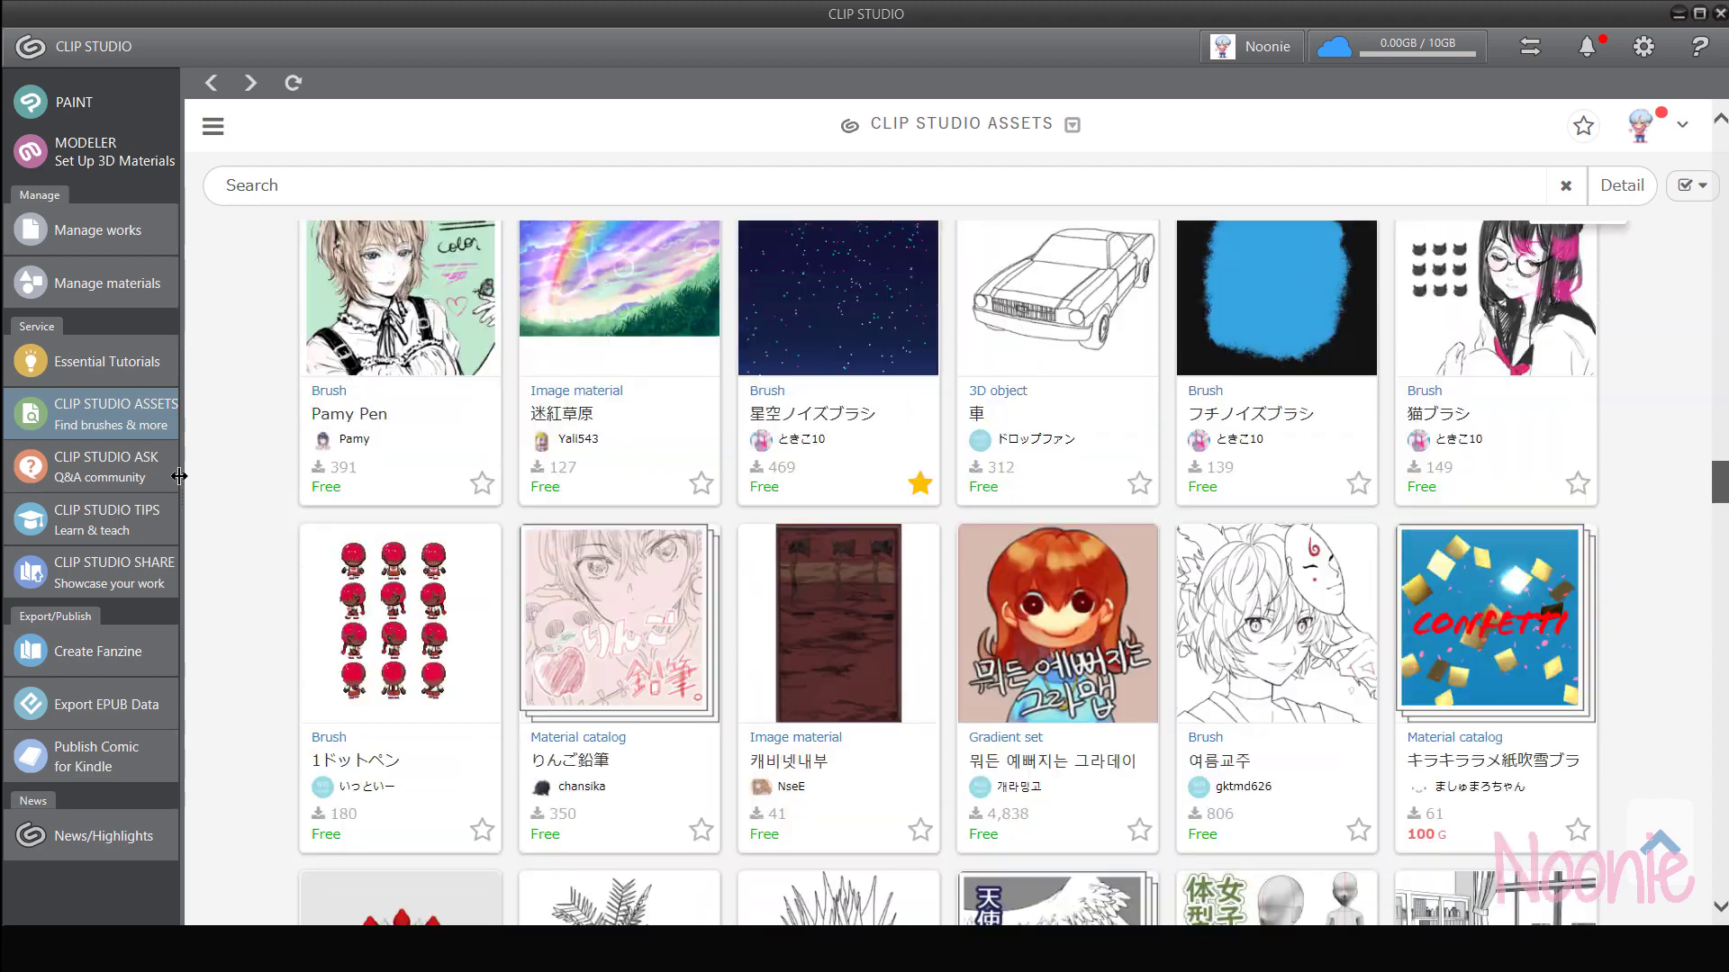
scroll(179, 476, "up", 5)
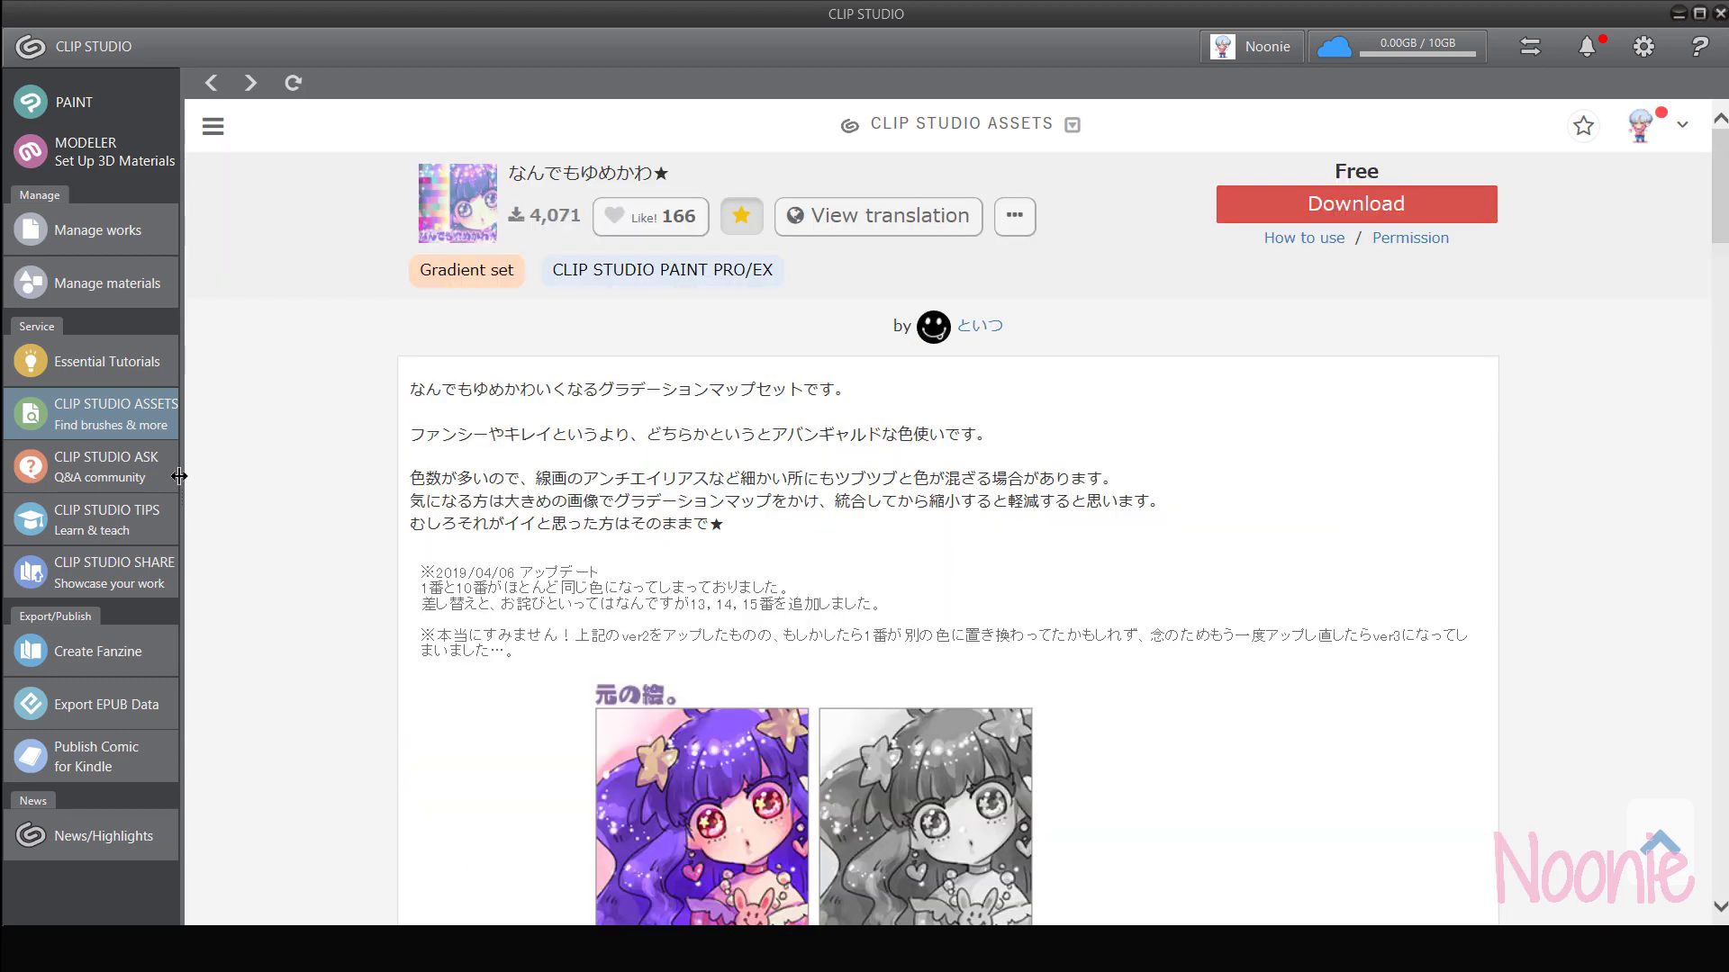
- Look through the sample pictures and gradient descriptions on the なんでもゆめかわ★ detail page
scroll(179, 476, "down", 15)
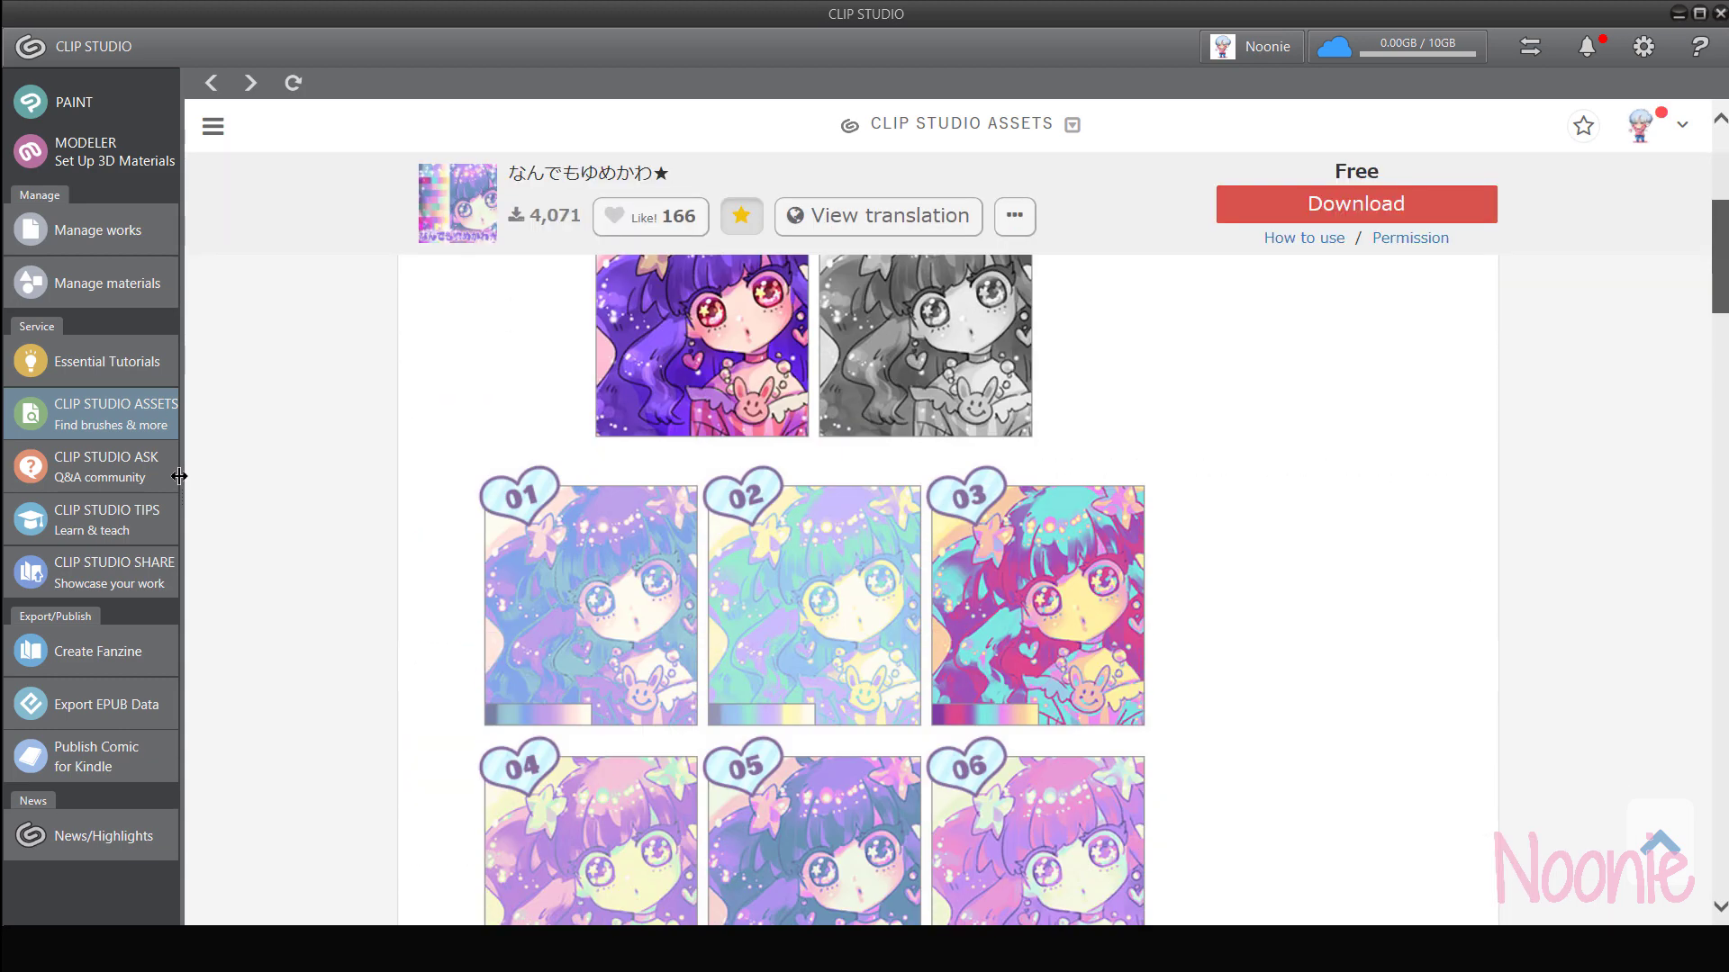
scroll(179, 476, "down", 4)
scroll(179, 475, "up", 10)
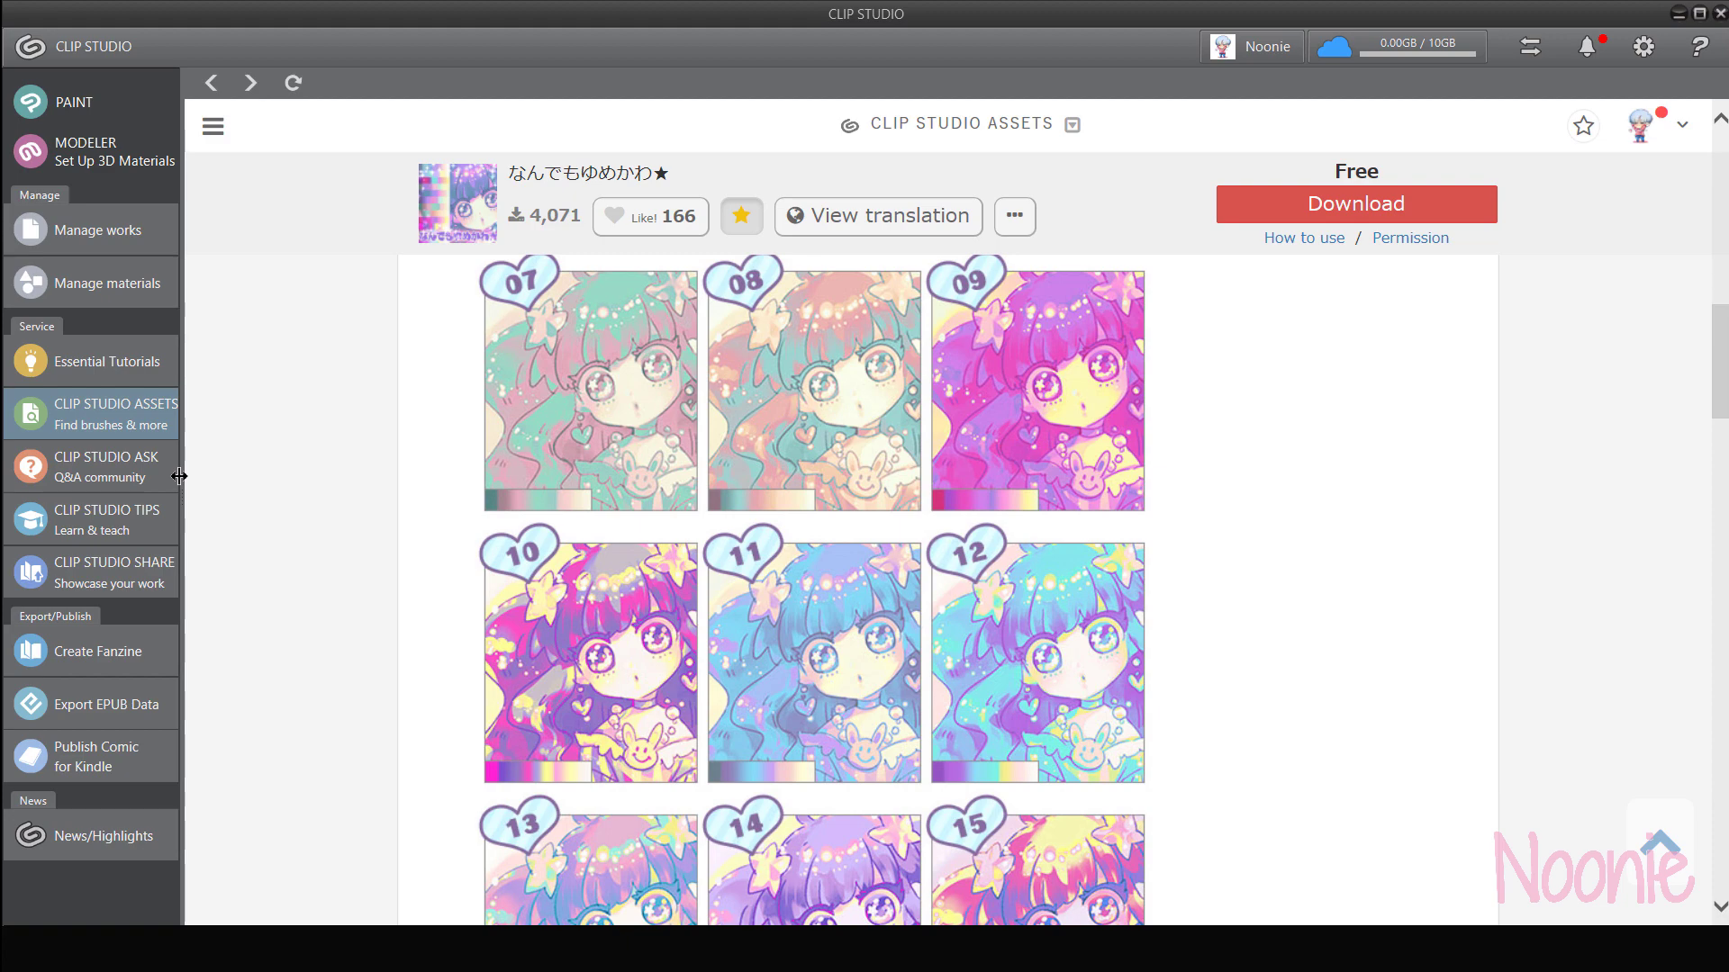
scroll(179, 475, "down", 5)
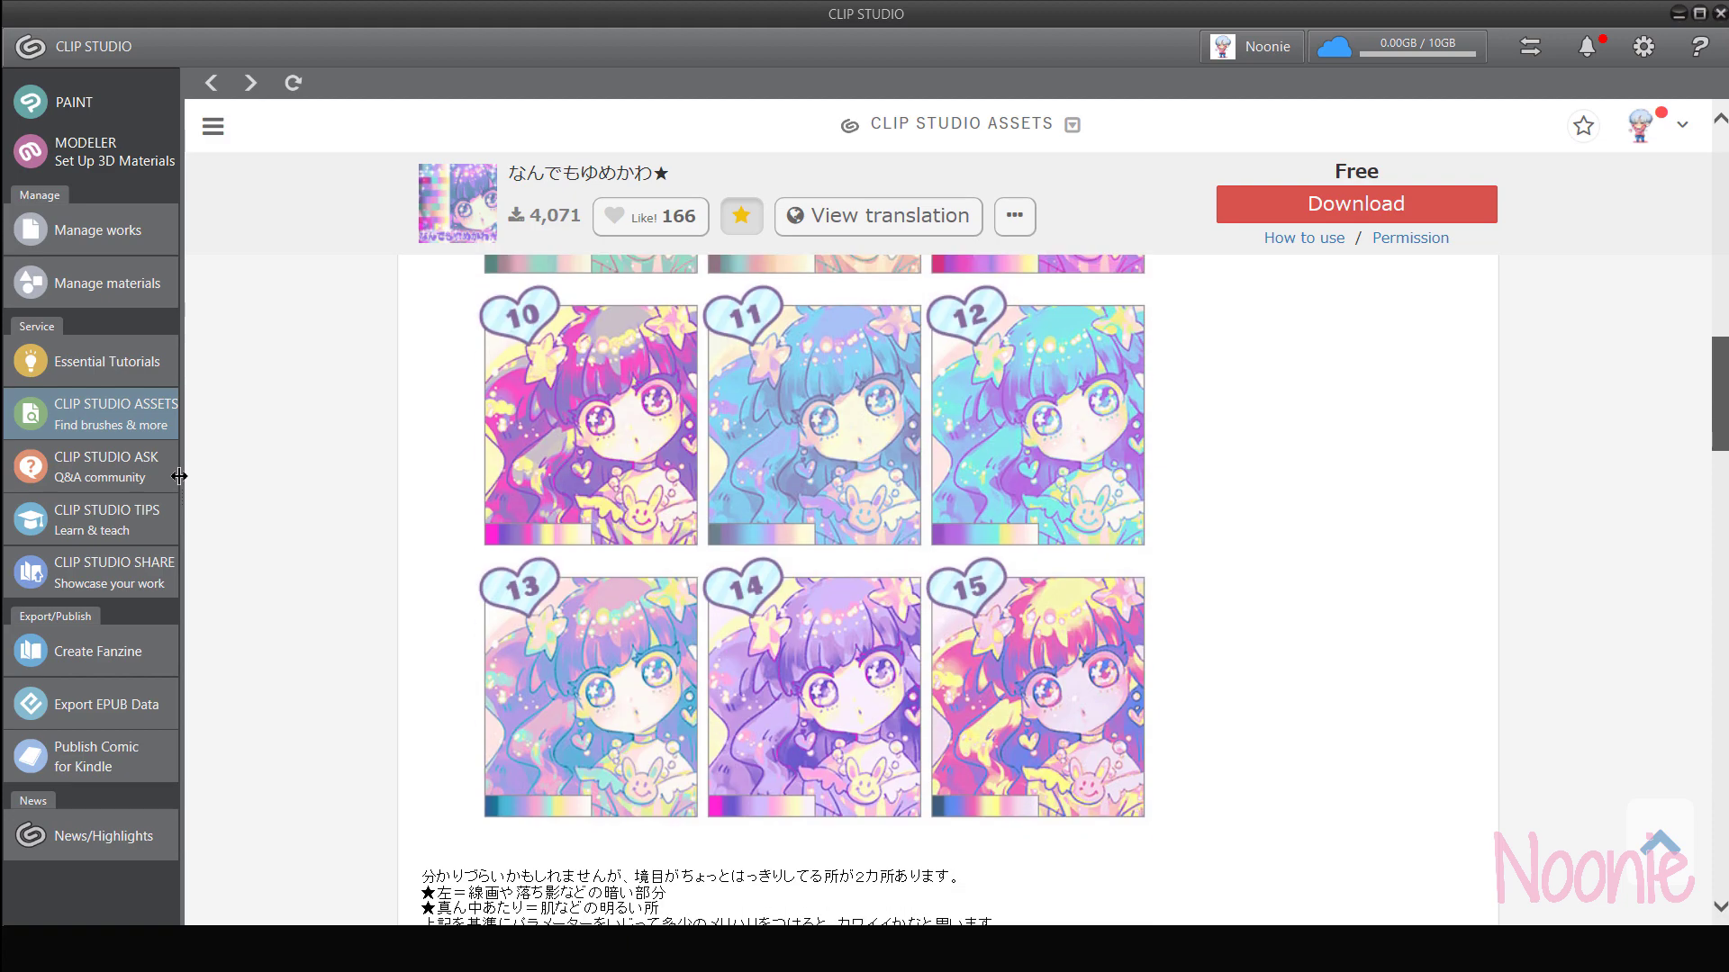
scroll(179, 476, "up", 1)
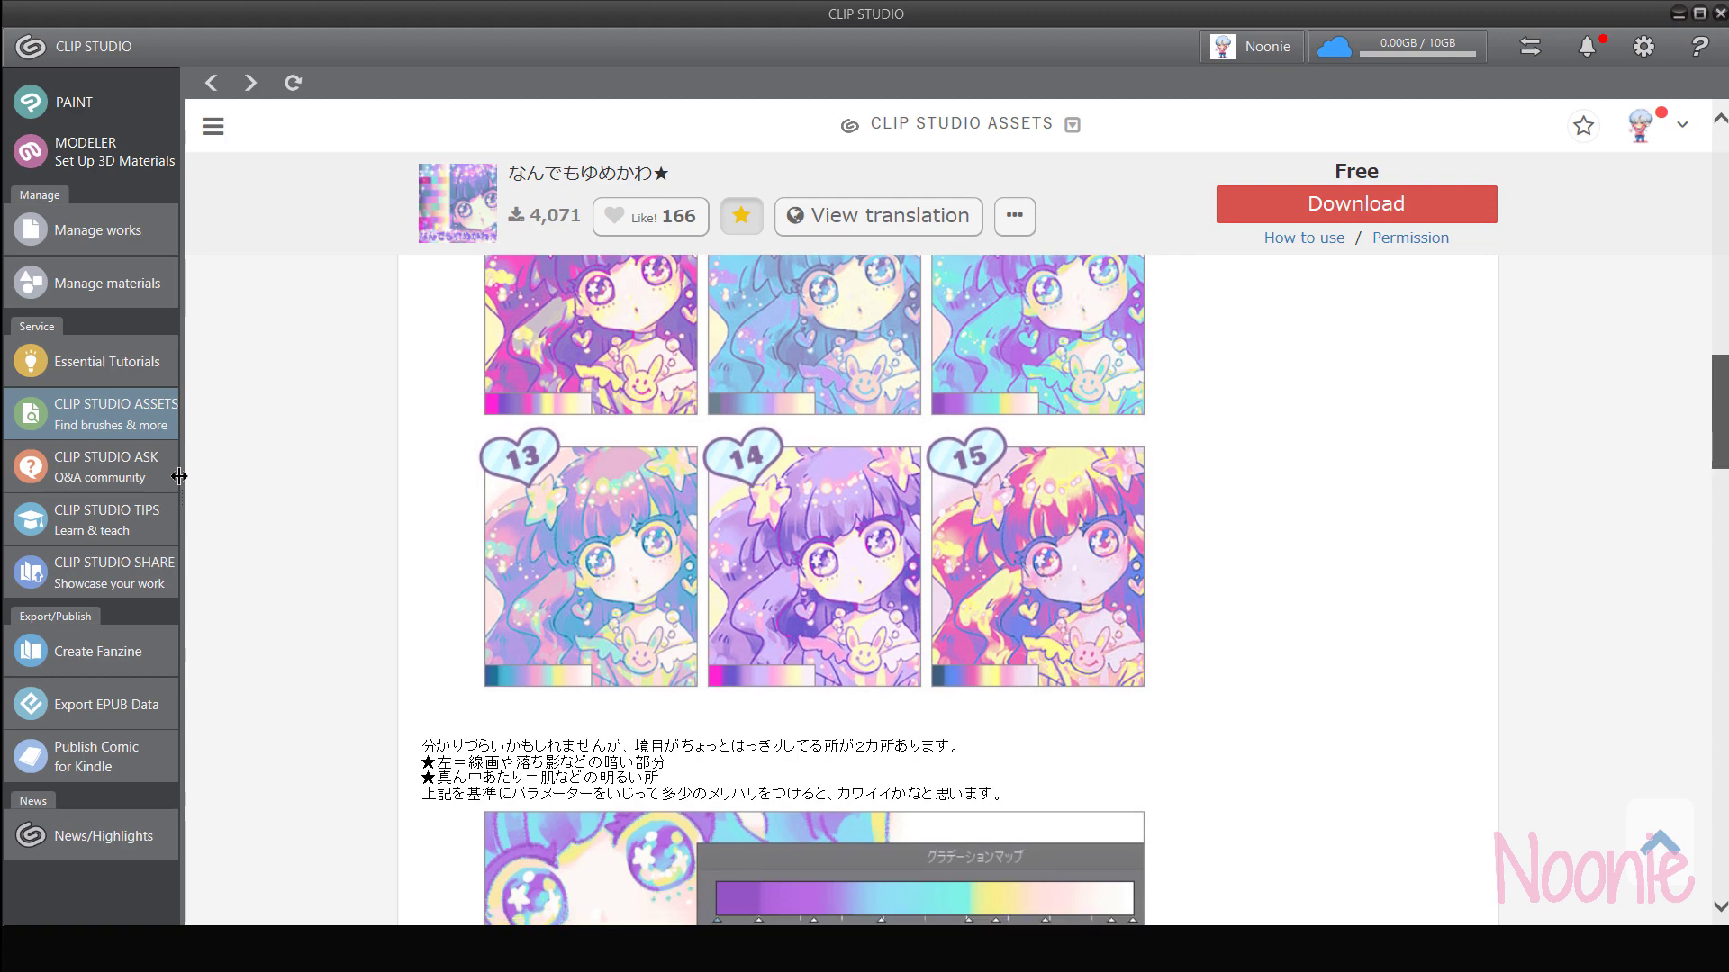
scroll(180, 475, "down", 5)
scroll(179, 475, "up", 3)
scroll(179, 475, "up", 2)
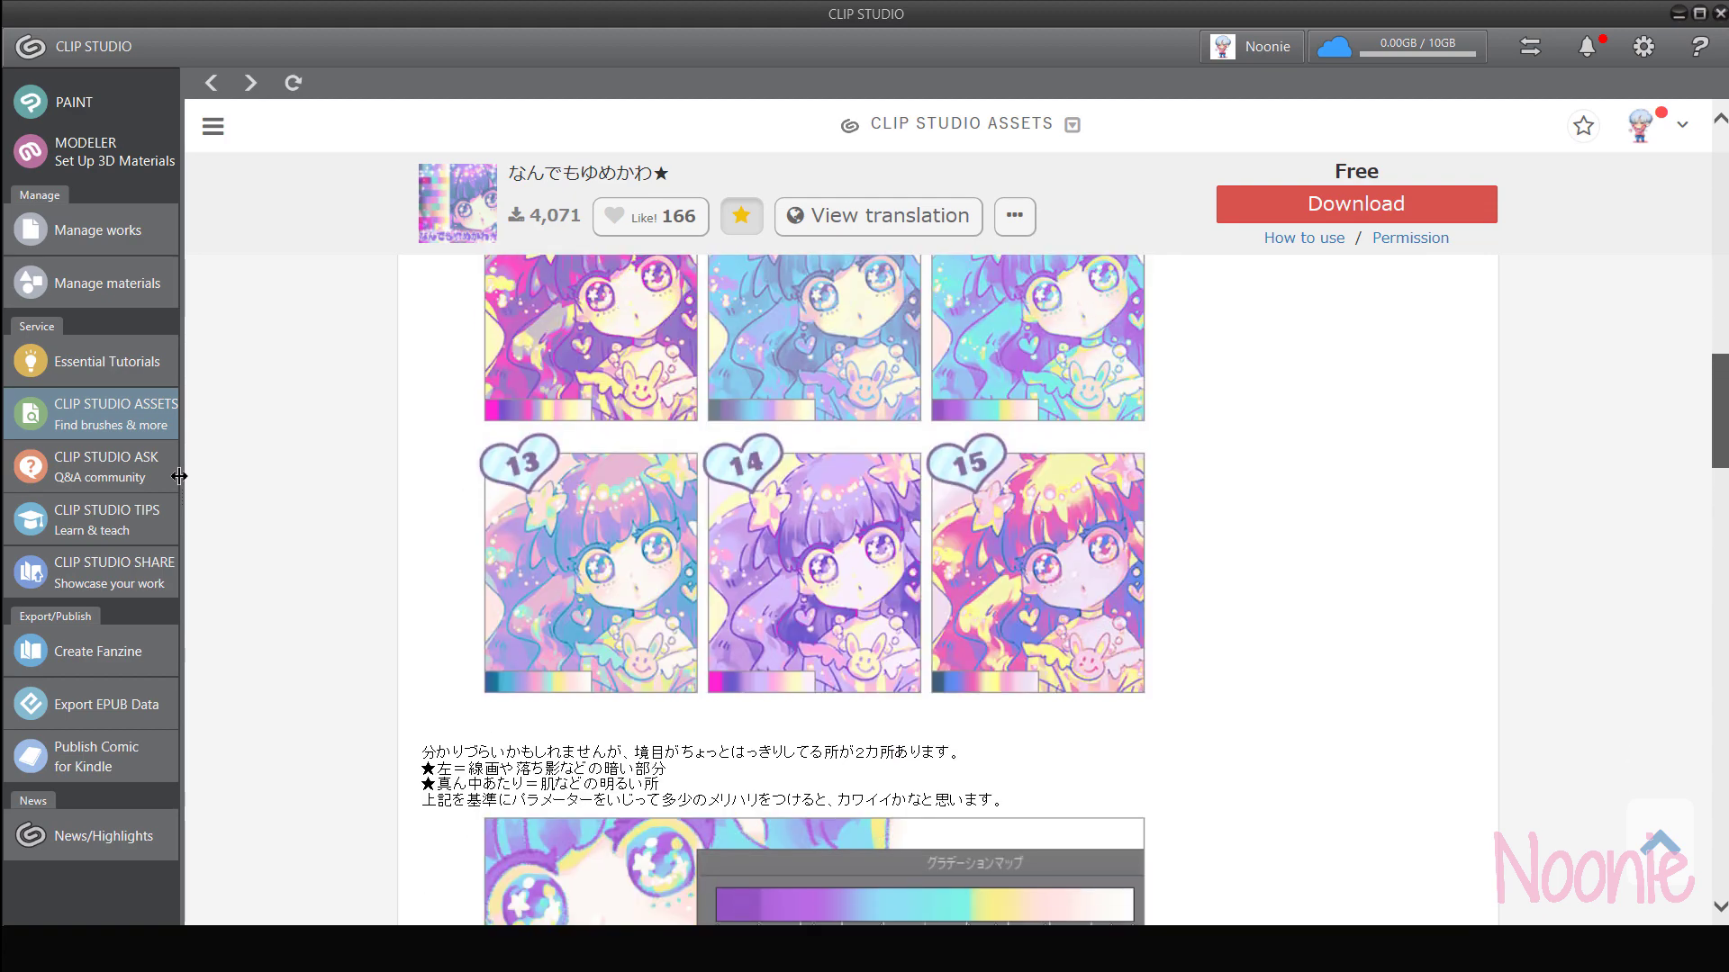
scroll(179, 476, "down", 5)
scroll(179, 475, "down", 18)
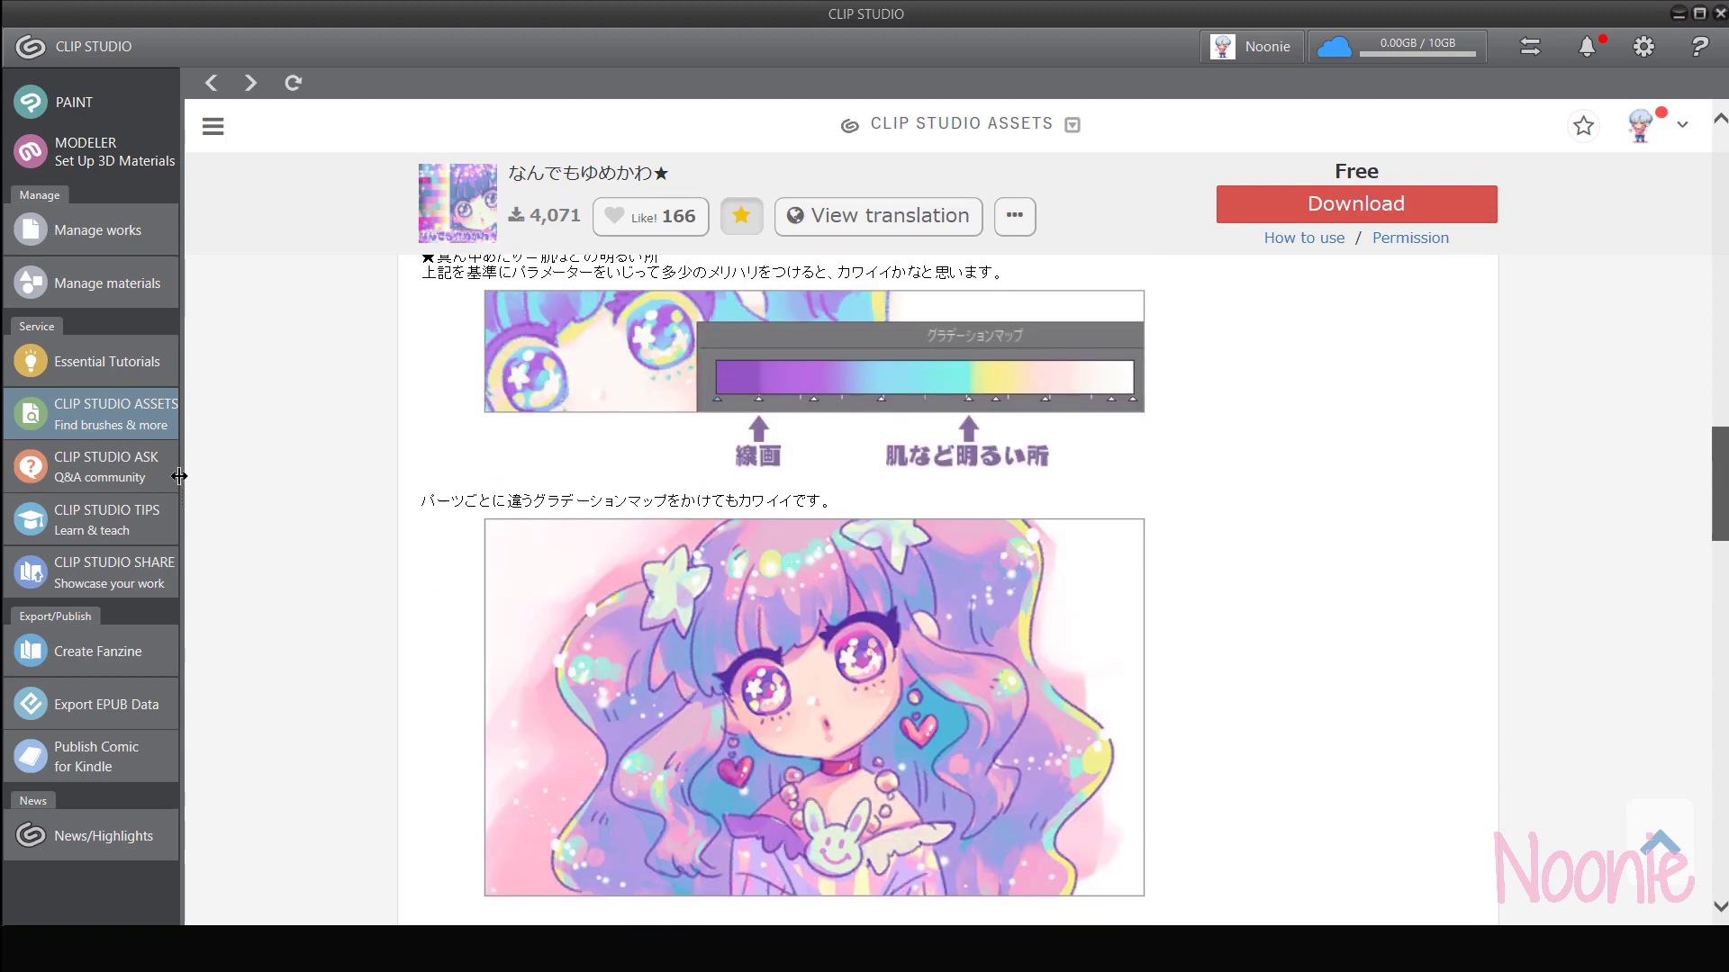
scroll(179, 475, "up", 20)
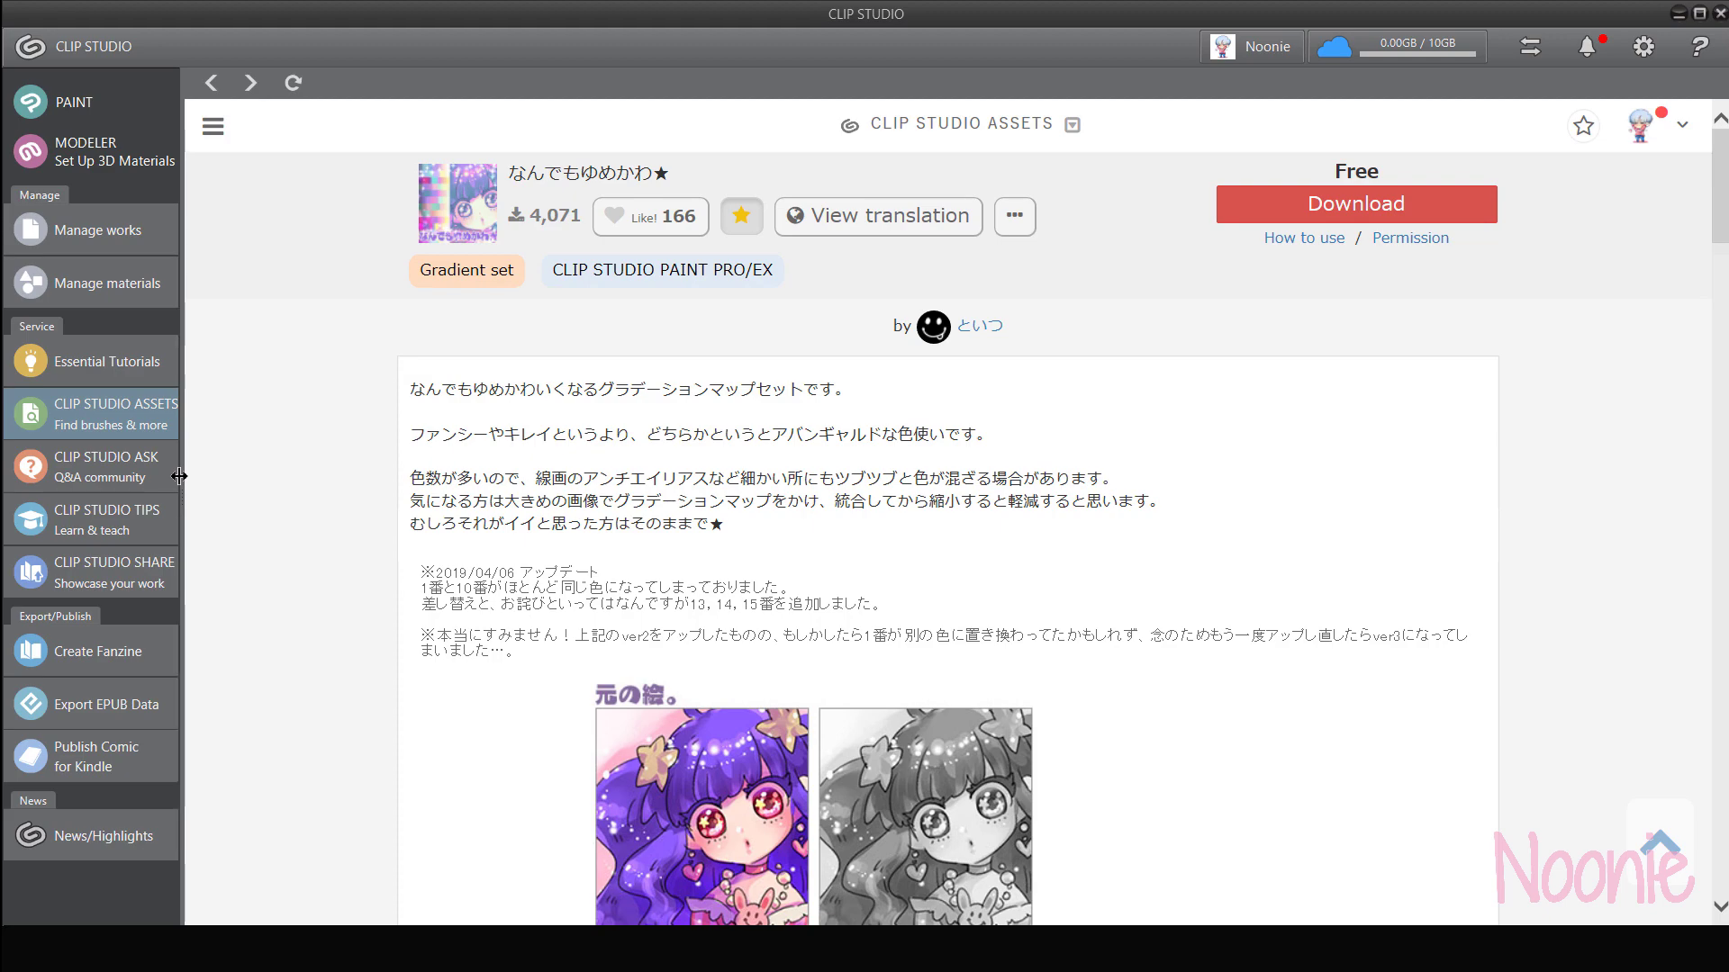
scroll(179, 475, "down", 7)
scroll(179, 475, "down", 4)
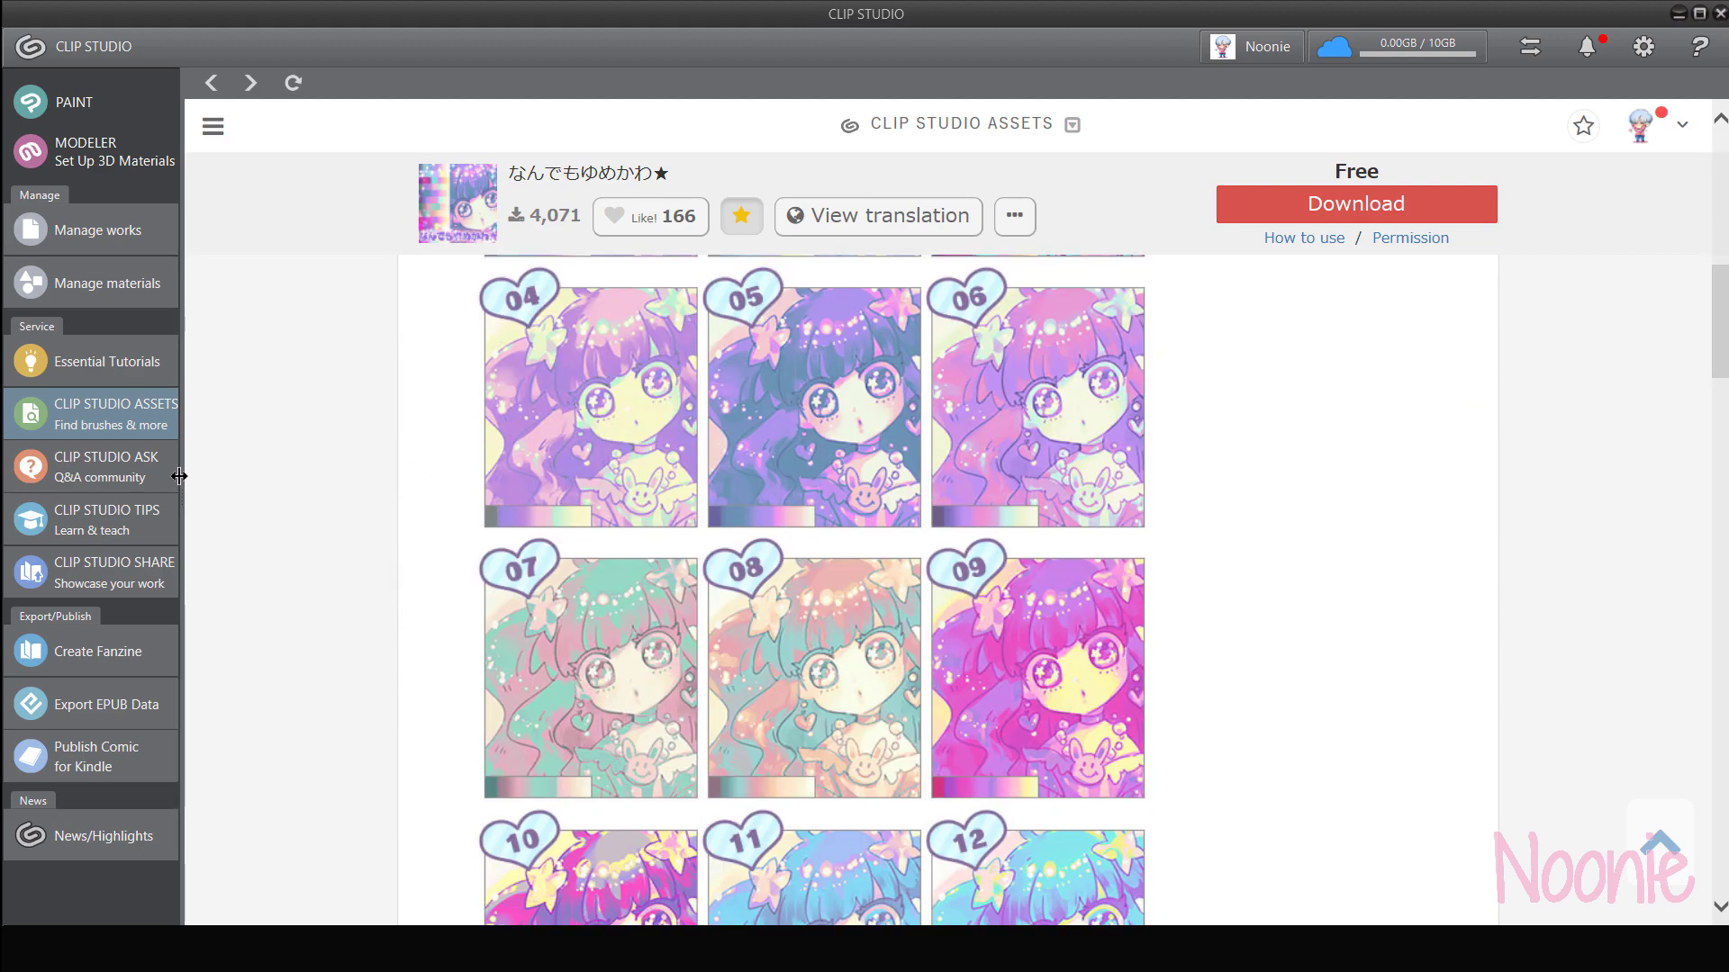
scroll(179, 475, "down", 8)
scroll(179, 476, "up", 15)
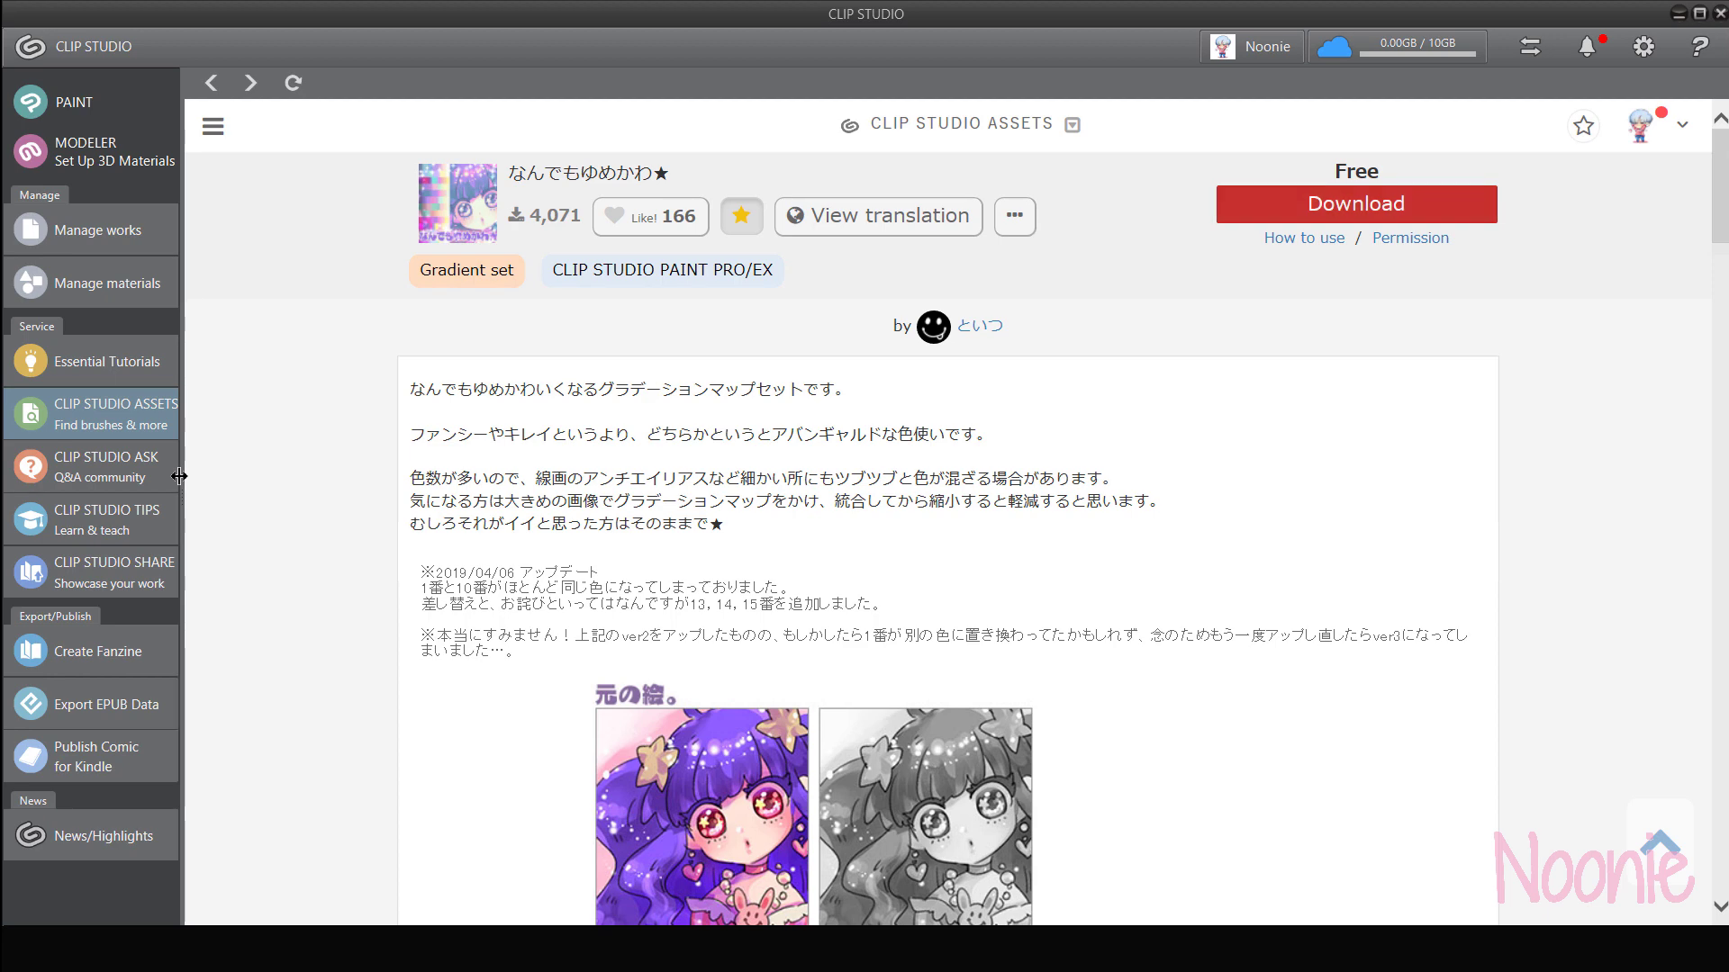
- Download the なんでもゆめかわ★ gradient set, look over the help links in the Checkout Now notice and close it
key("Return")
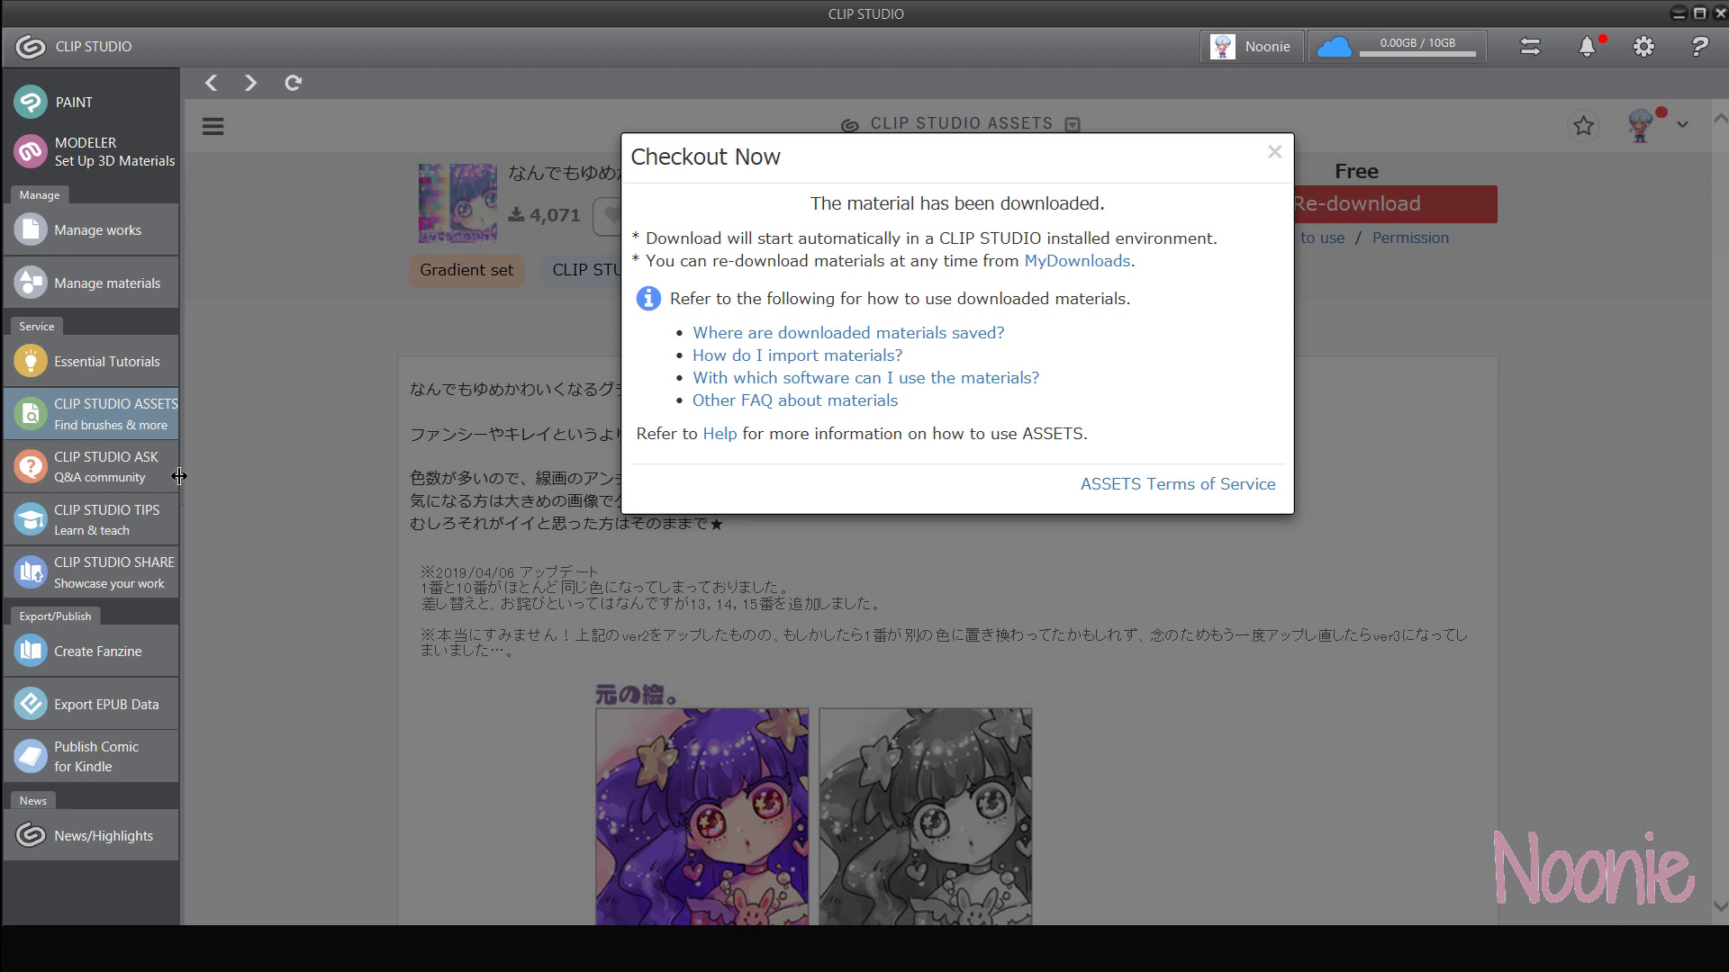
key("Tab")
key("Tab")
key("Tab")
key("Tab")
key("Tab")
key("shift+Tab")
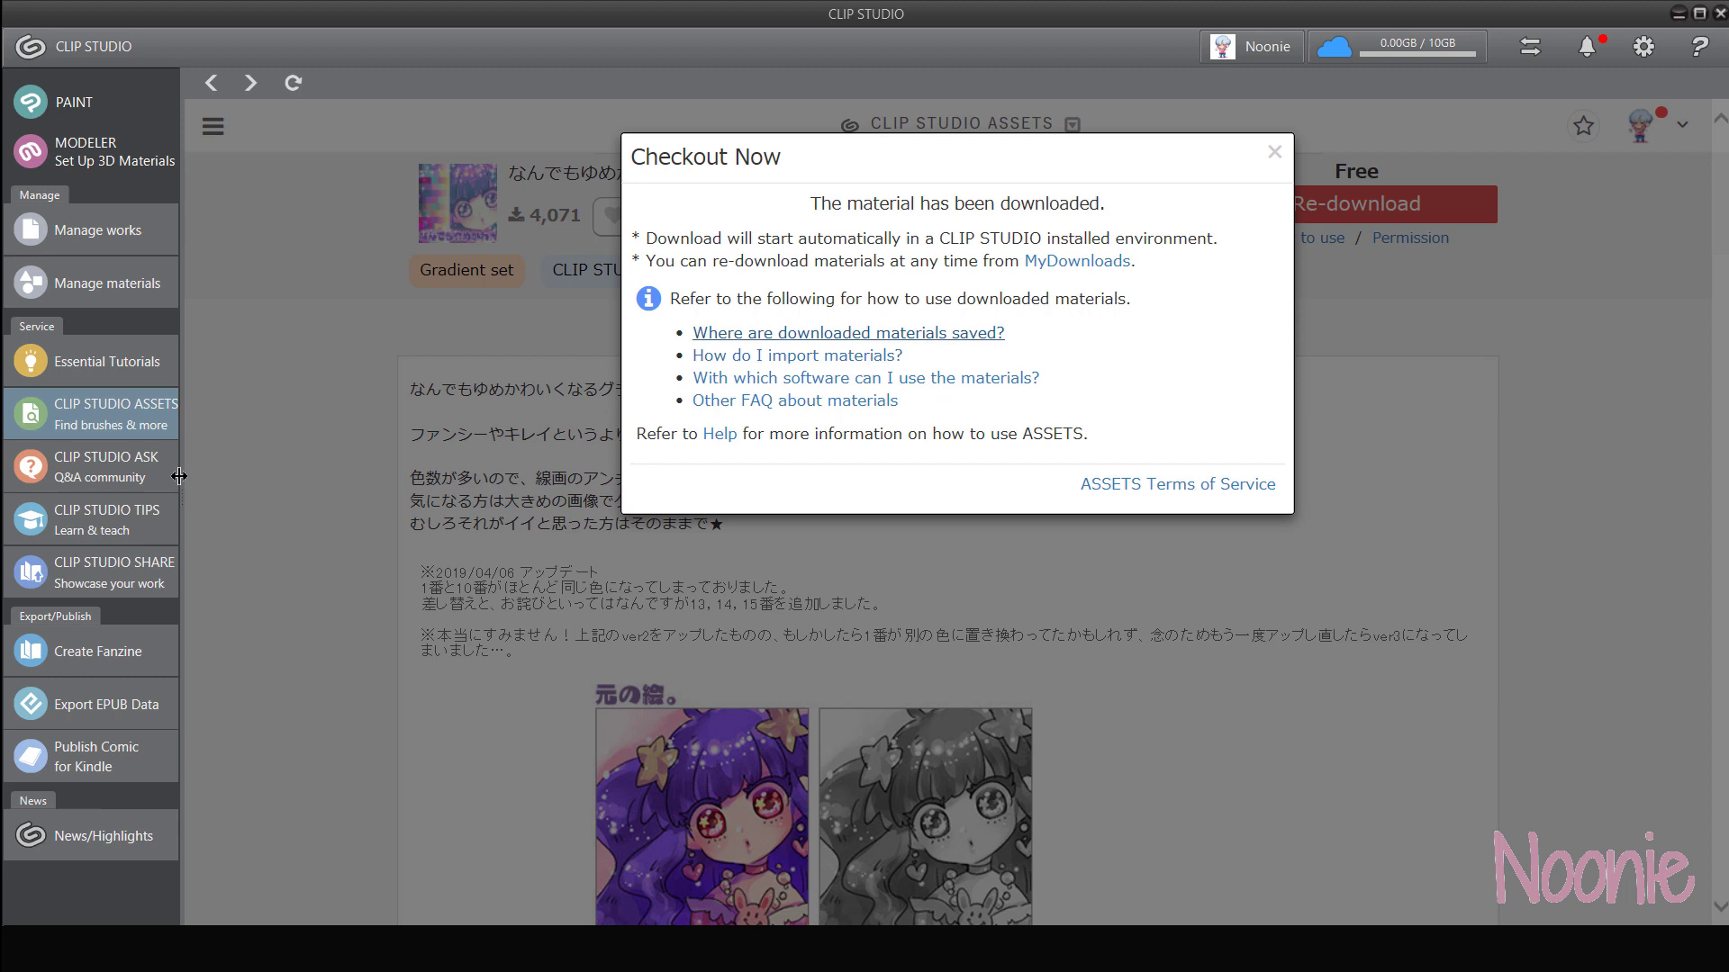
key("Tab")
key("Tab")
key("Escape")
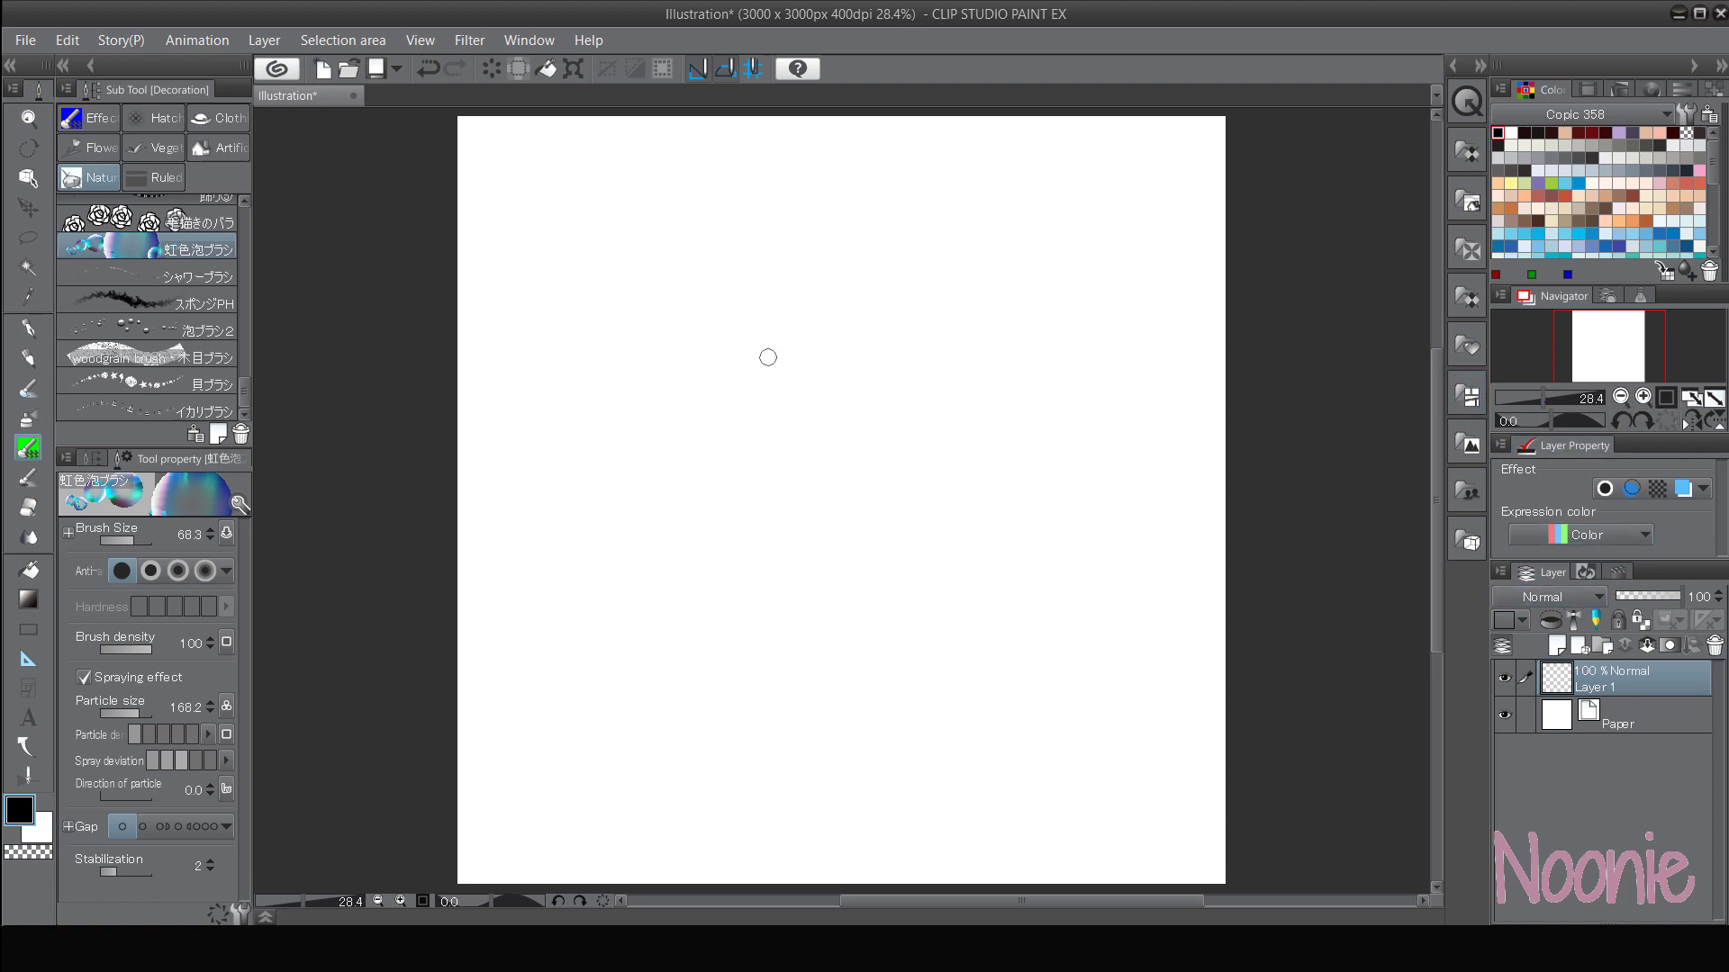
- In CLIP STUDIO PAINT, open the image Yoonmin_190325.png from the desktop folder
left_click(347, 69)
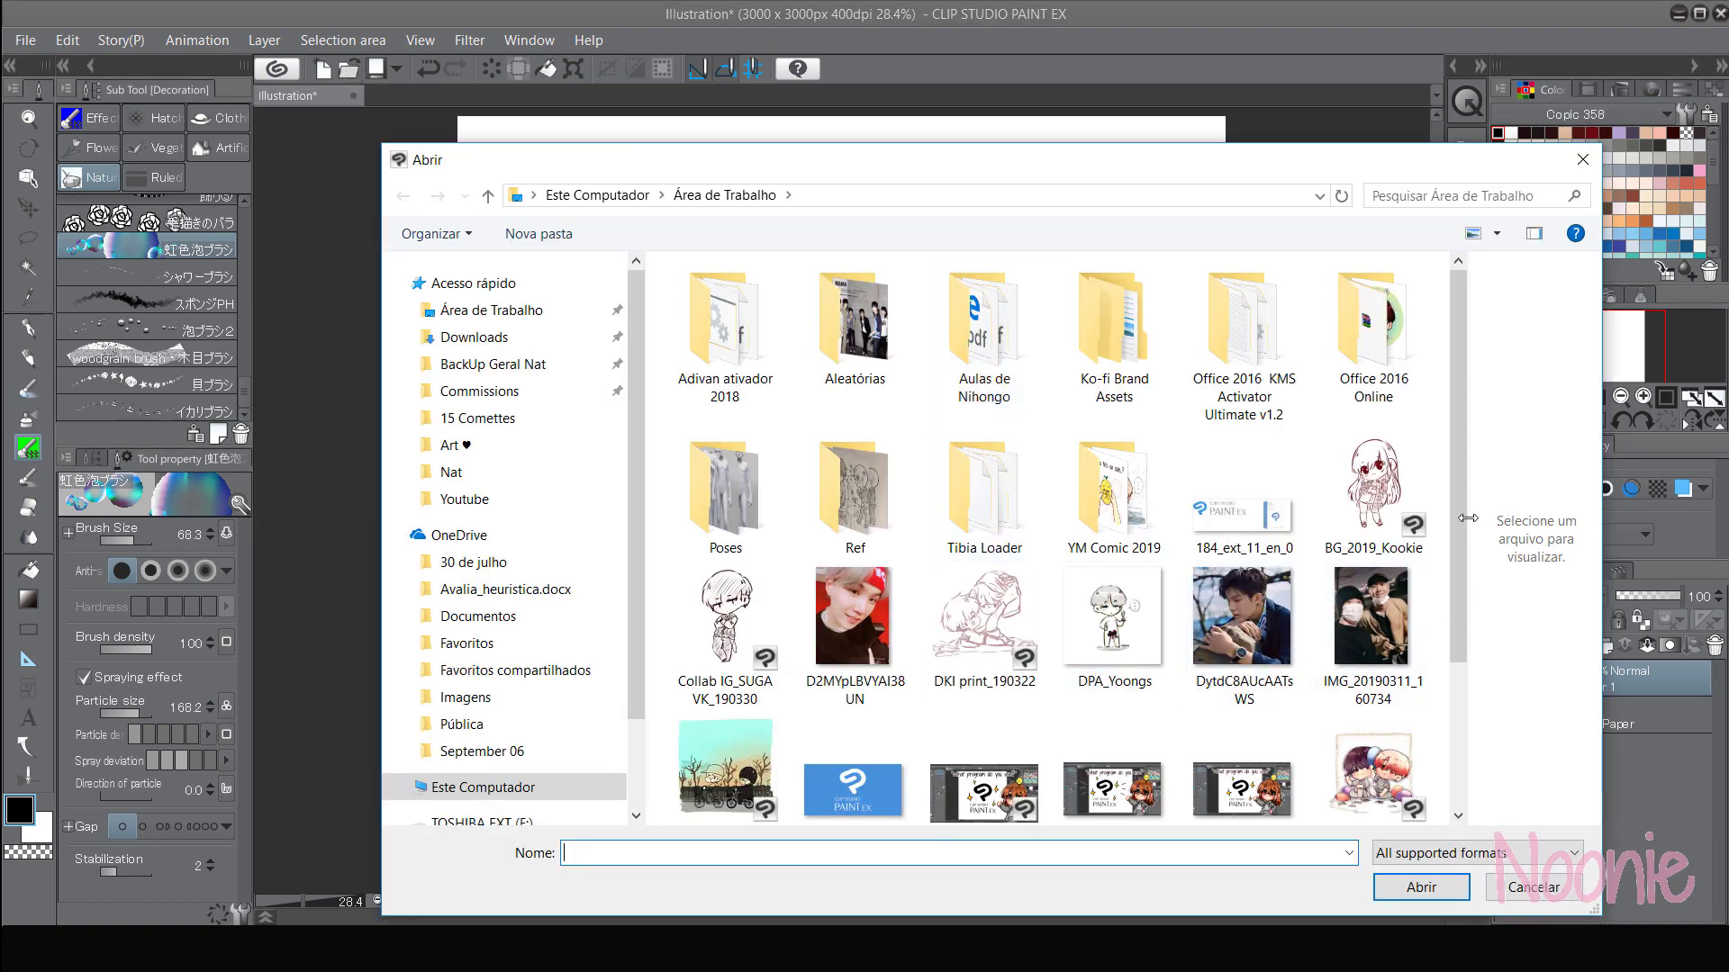
left_click_drag(1462, 519, 1473, 659)
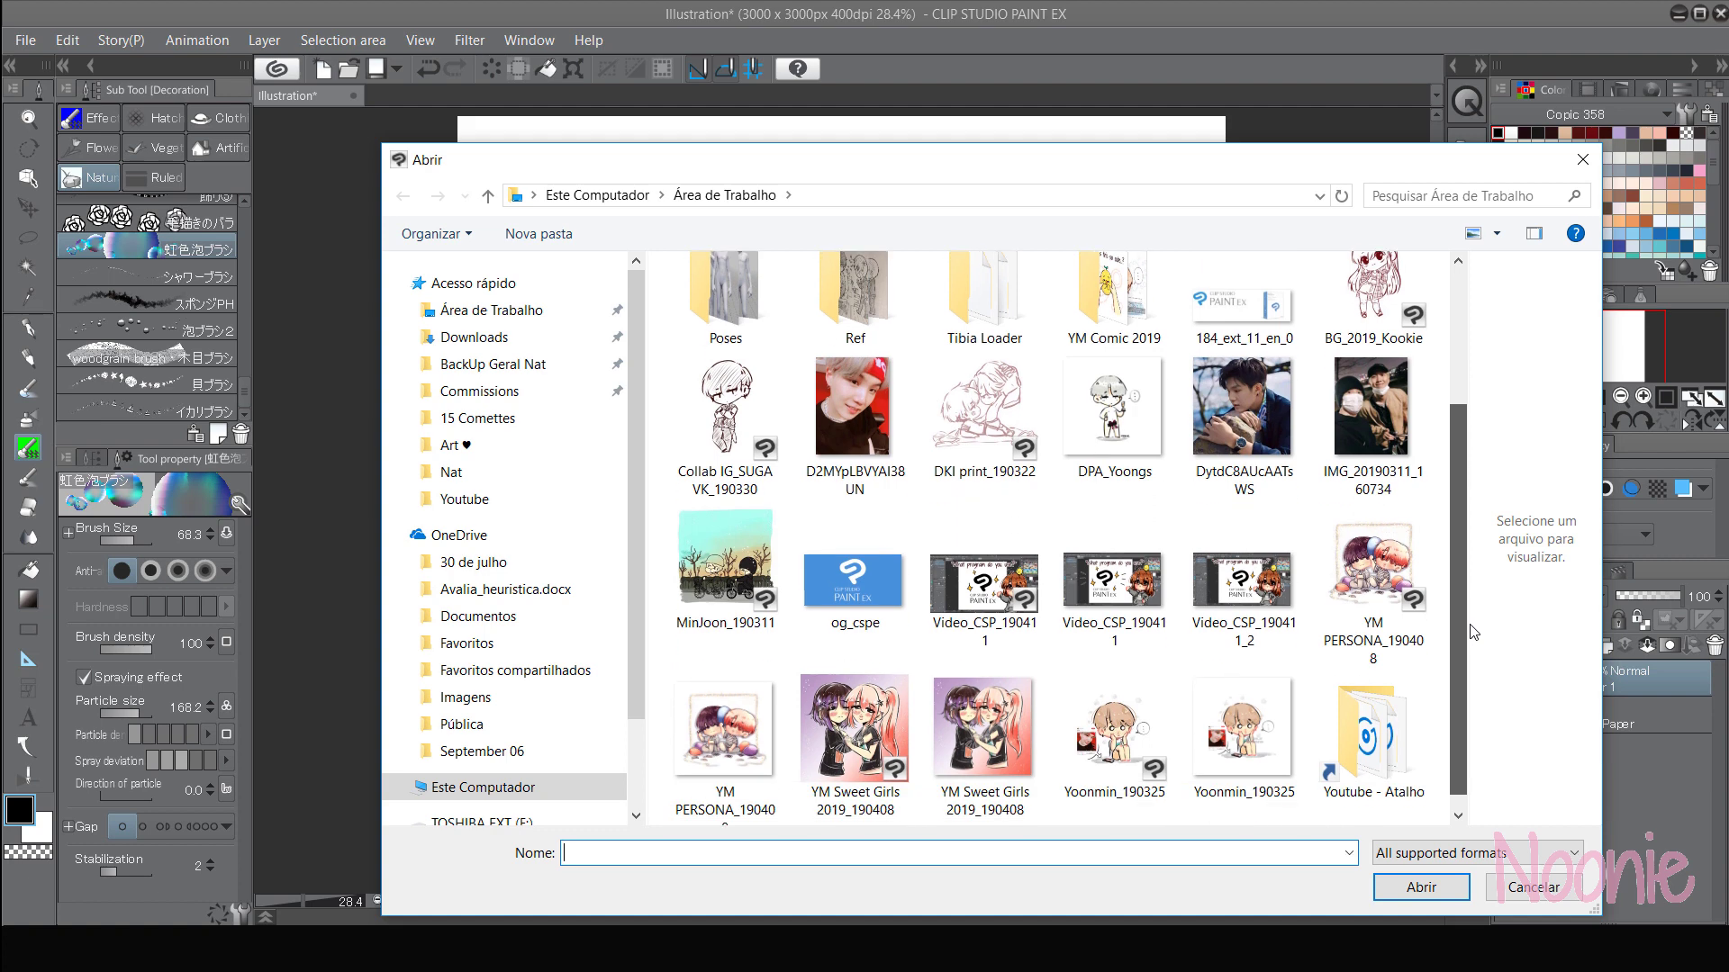
double_click(1263, 752)
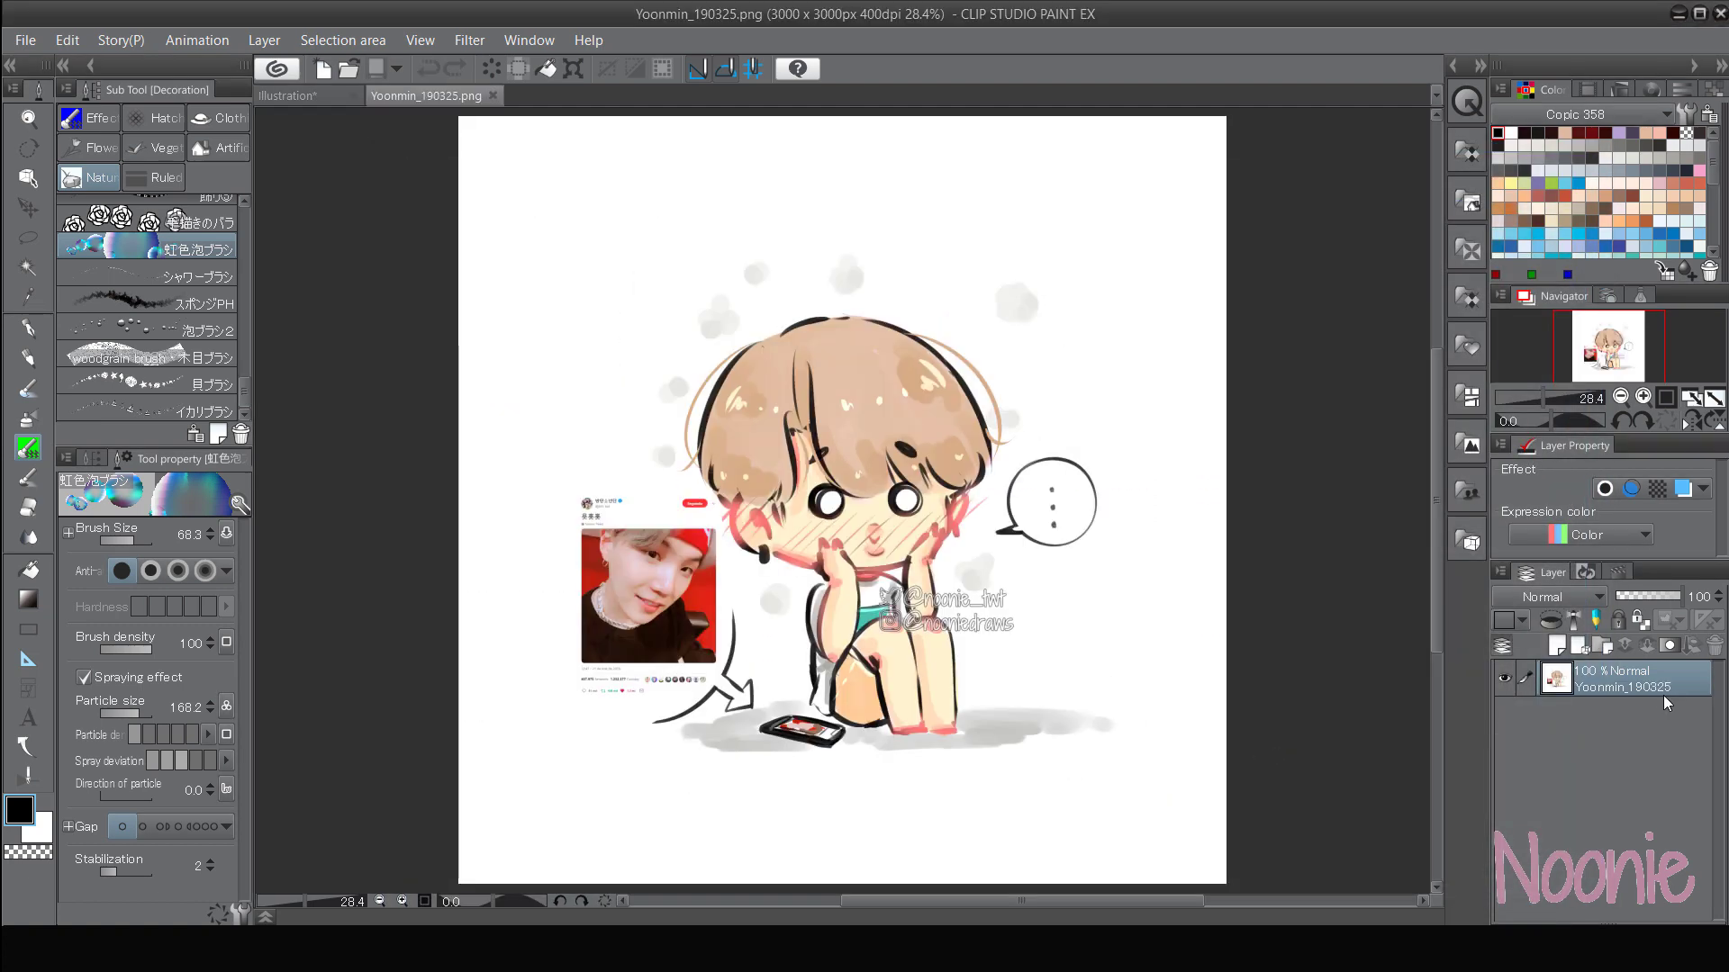
- Add a Gradient map correction layer above the image and look through the gradient sets offered in its settings
left_click(1501, 572)
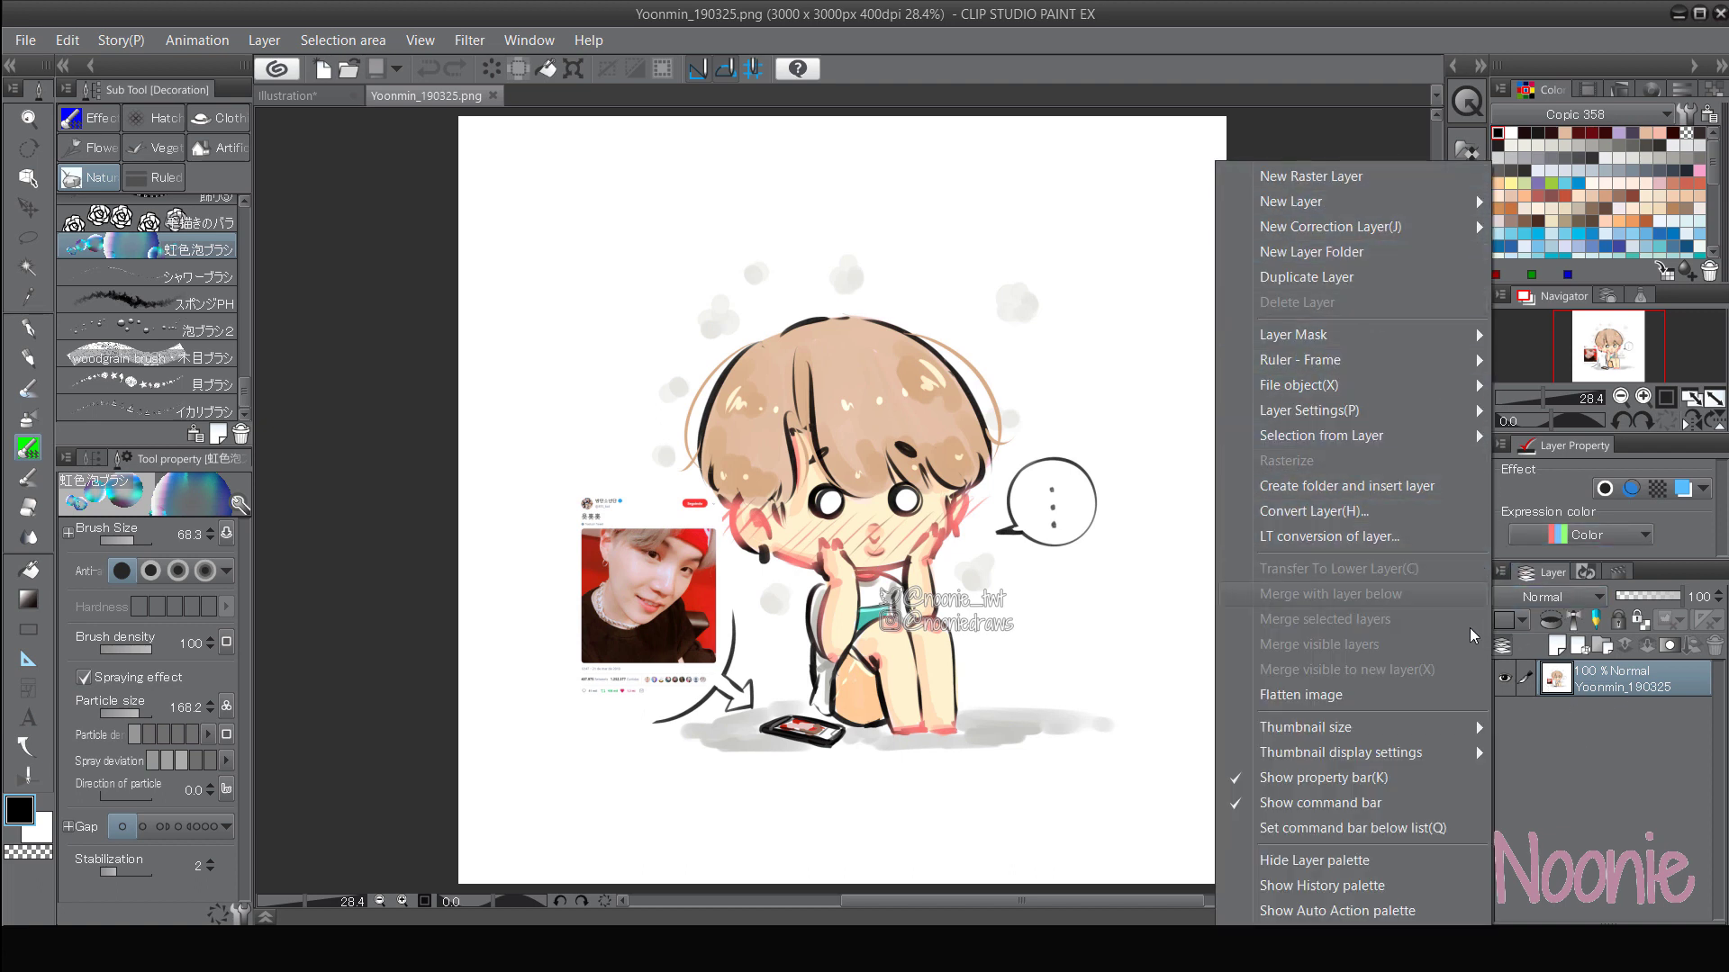
mouse_move(1420, 236)
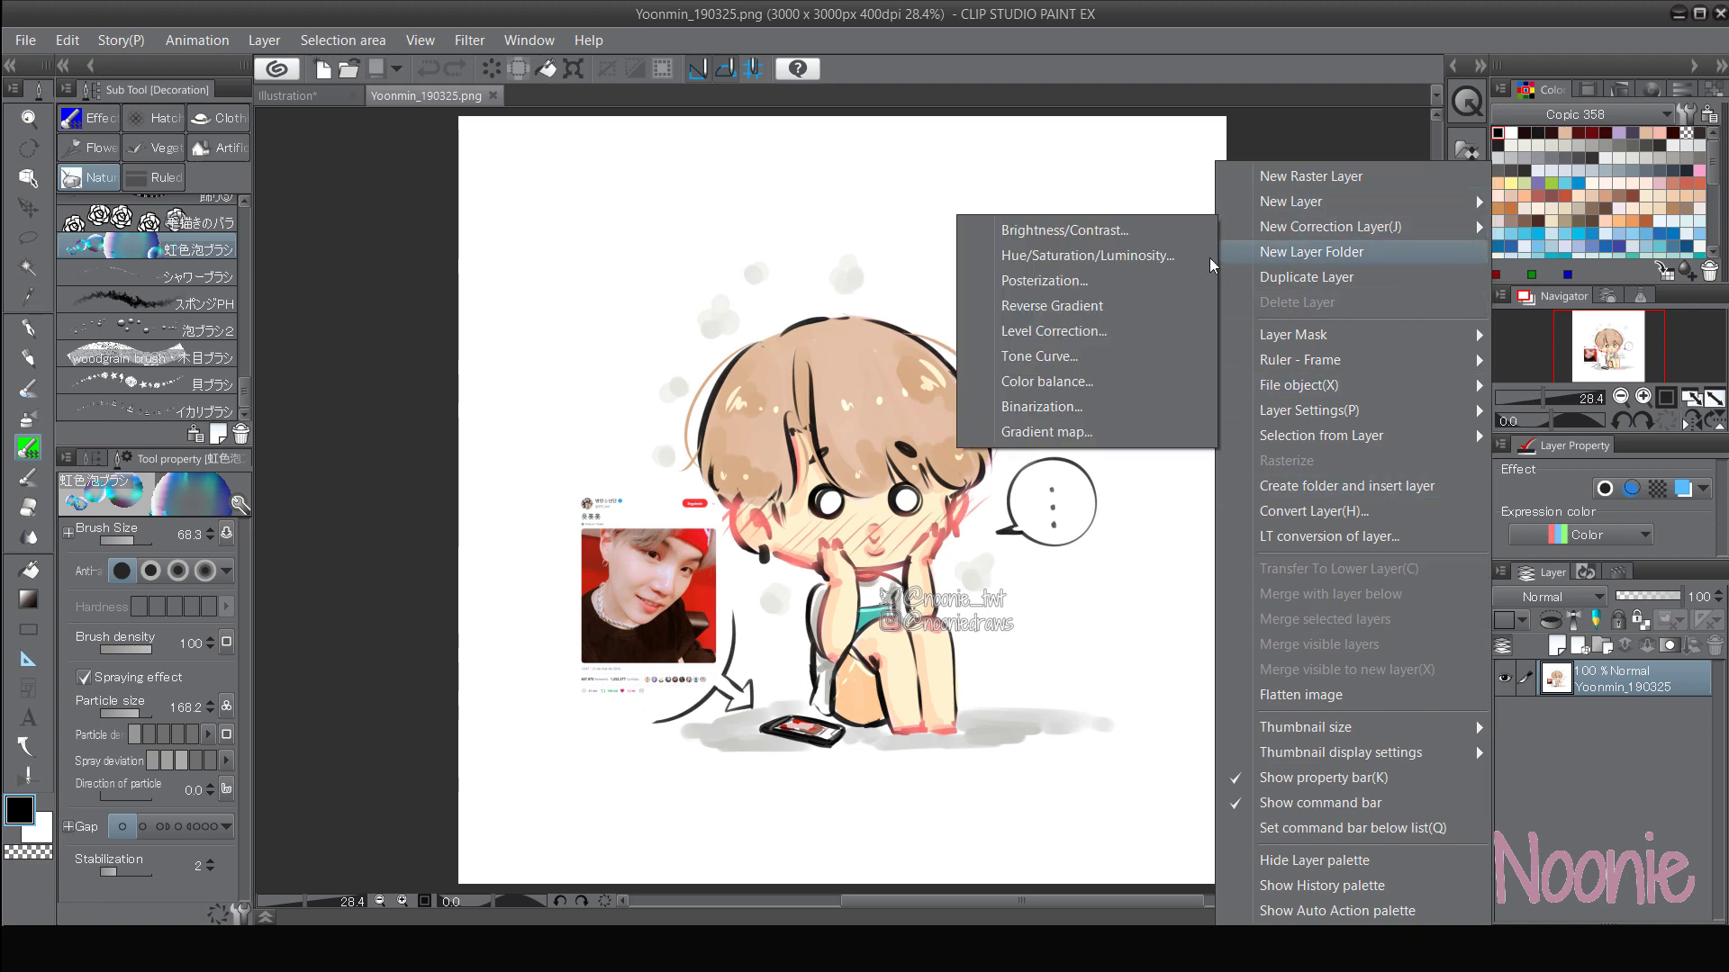
left_click(1088, 434)
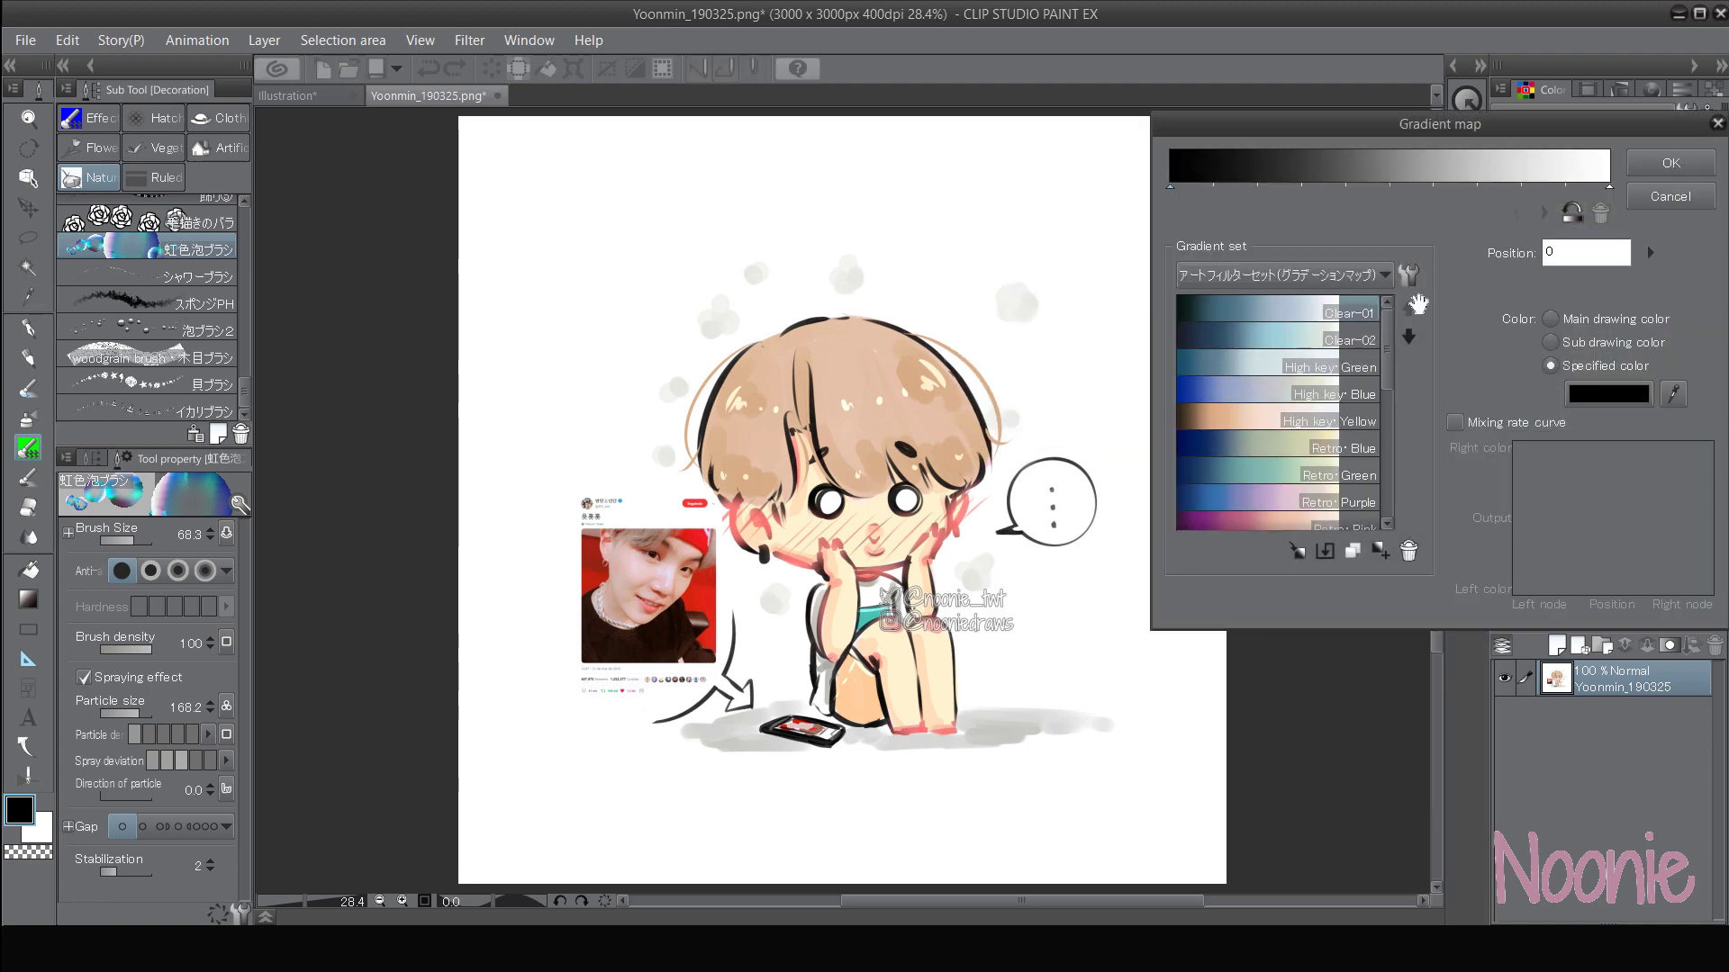
left_click_drag(1513, 92, 1401, 81)
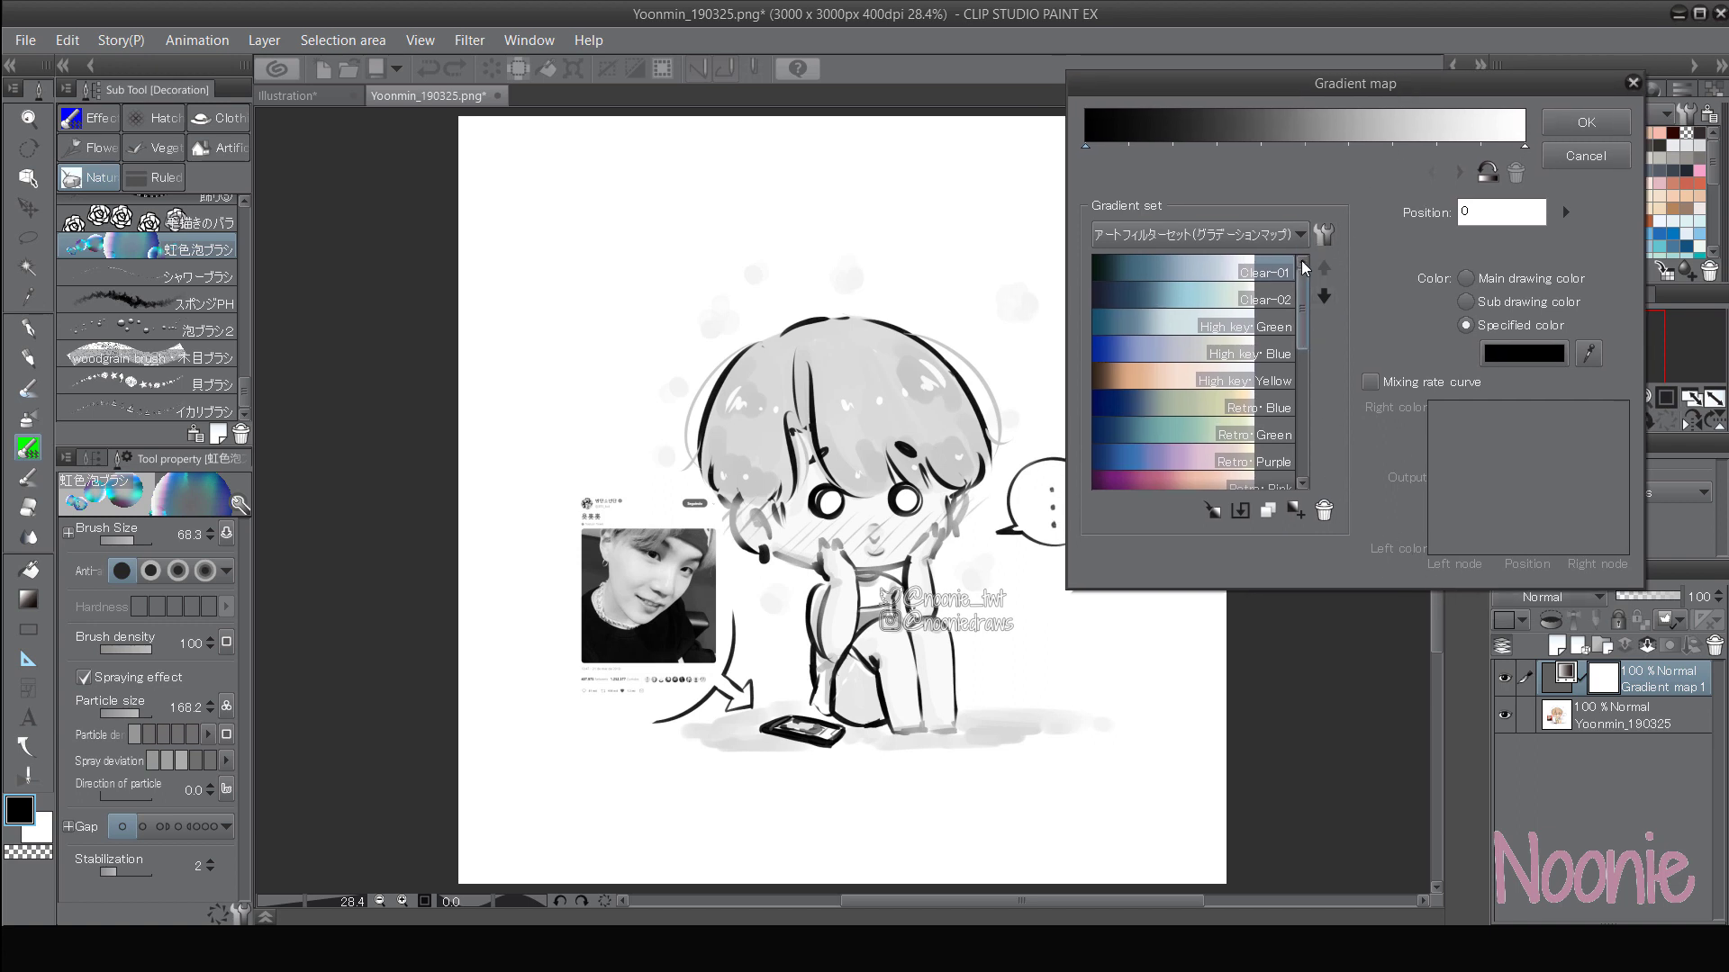
left_click_drag(1310, 306, 1309, 402)
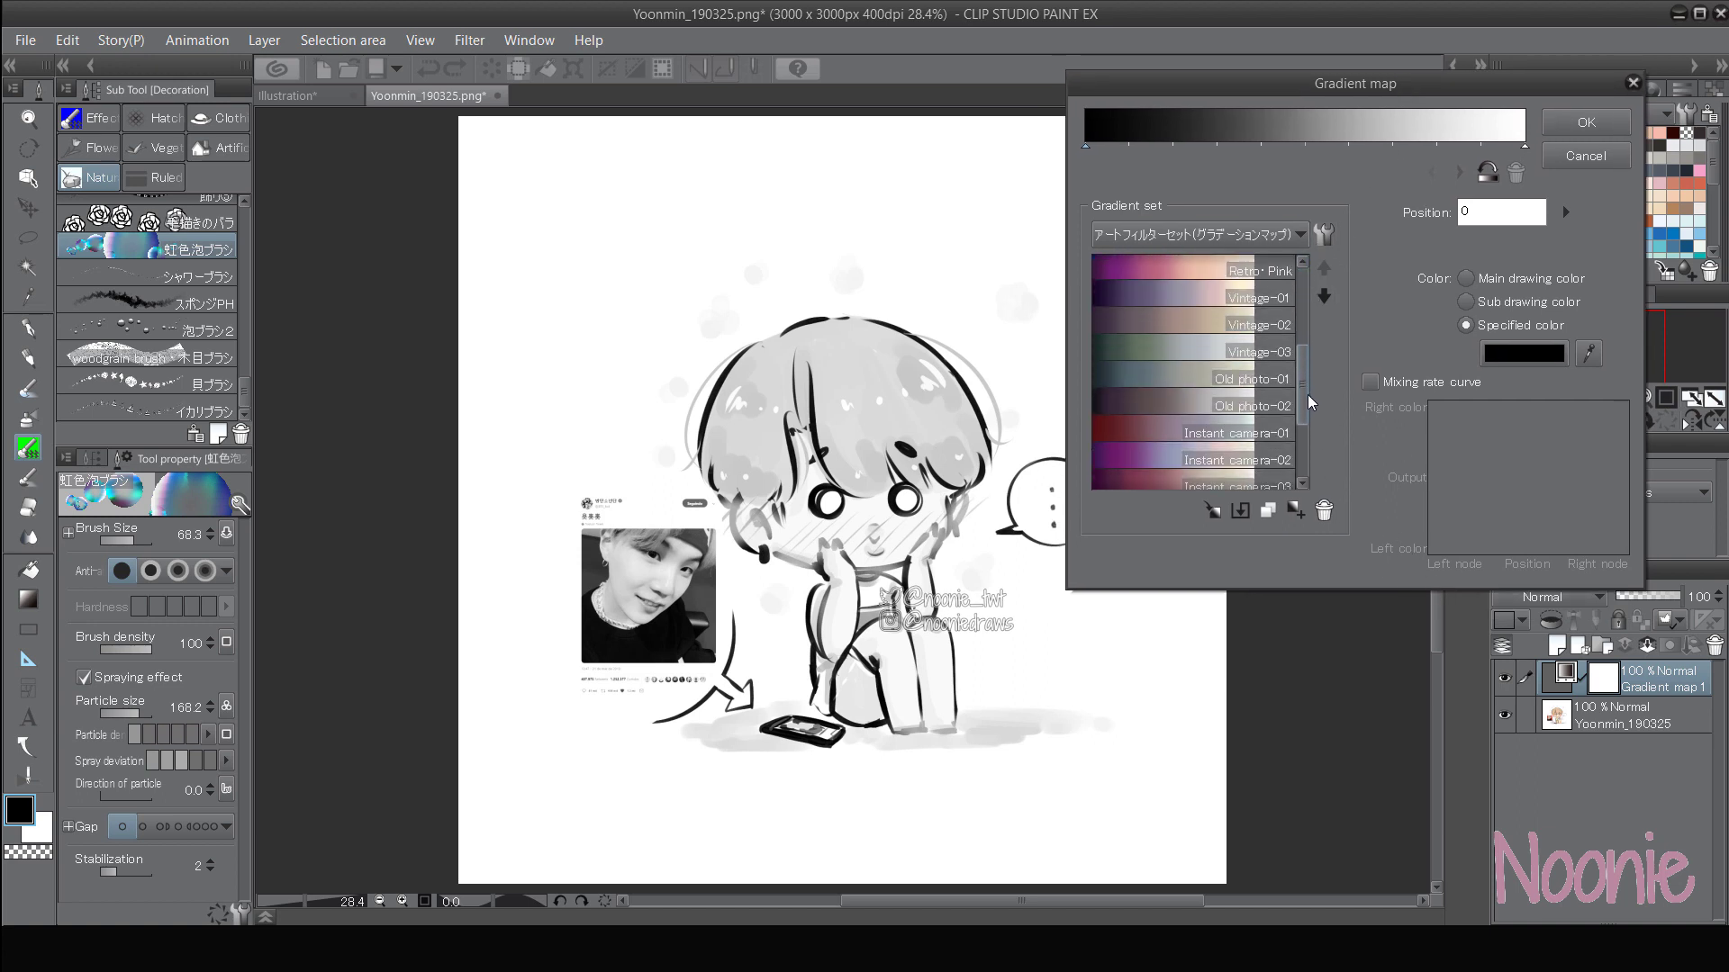
left_click(1300, 234)
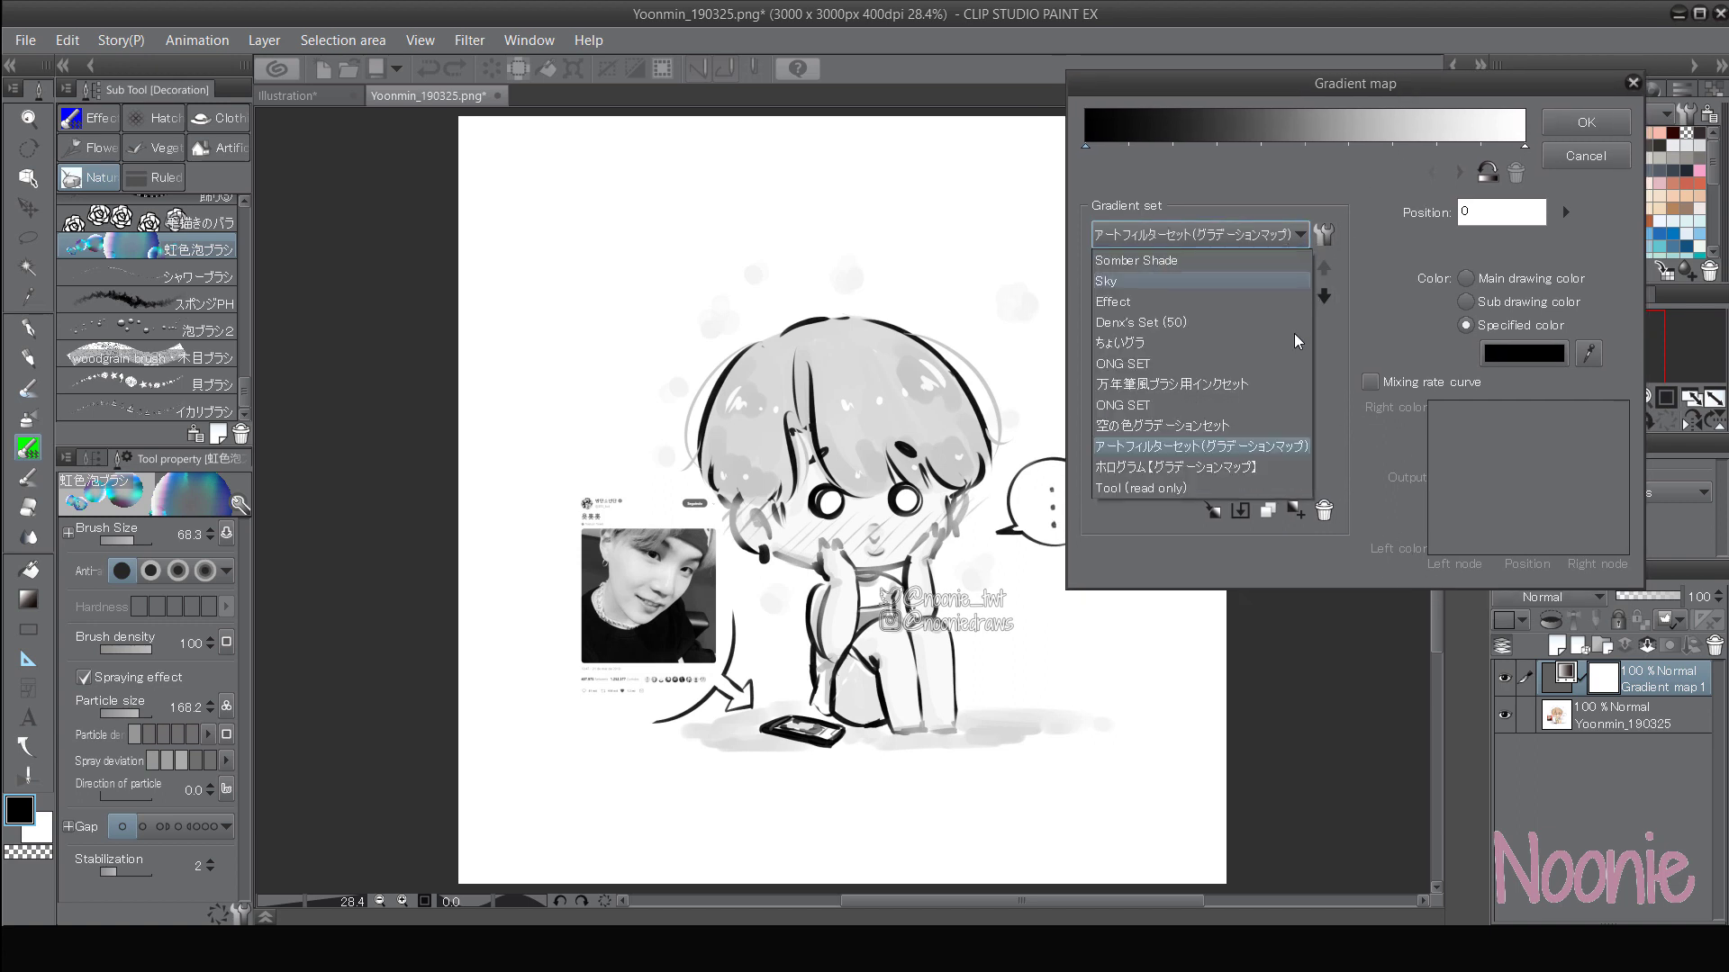
left_click(1303, 233)
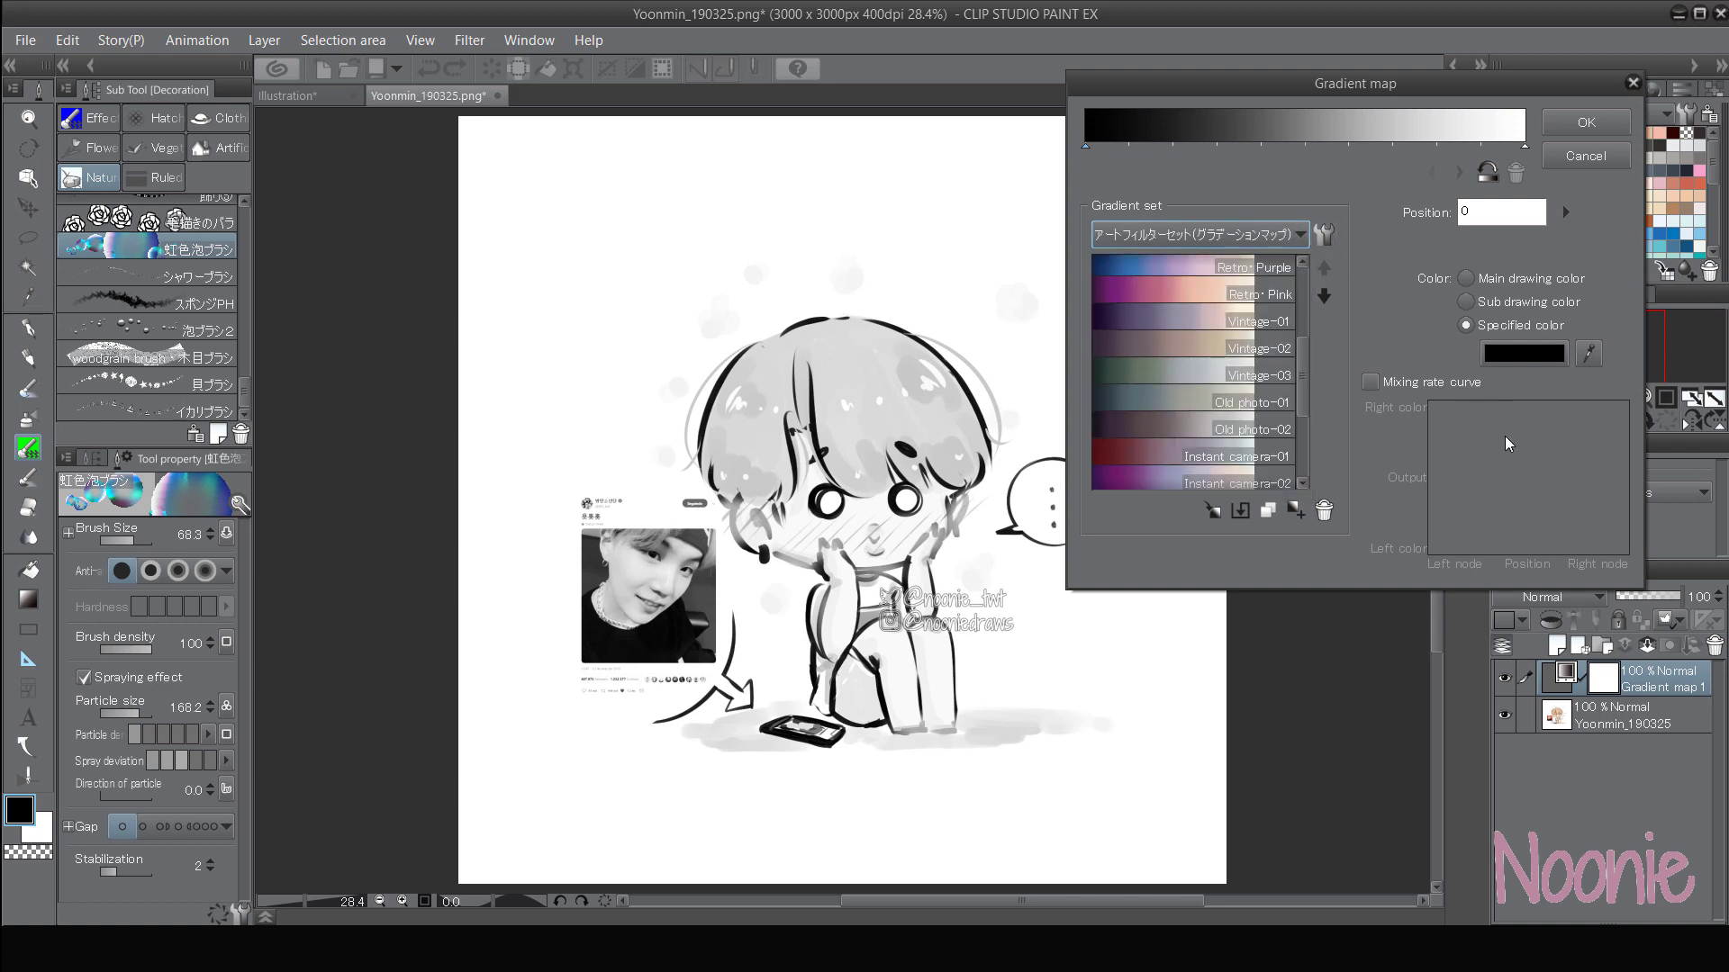
left_click(1325, 235)
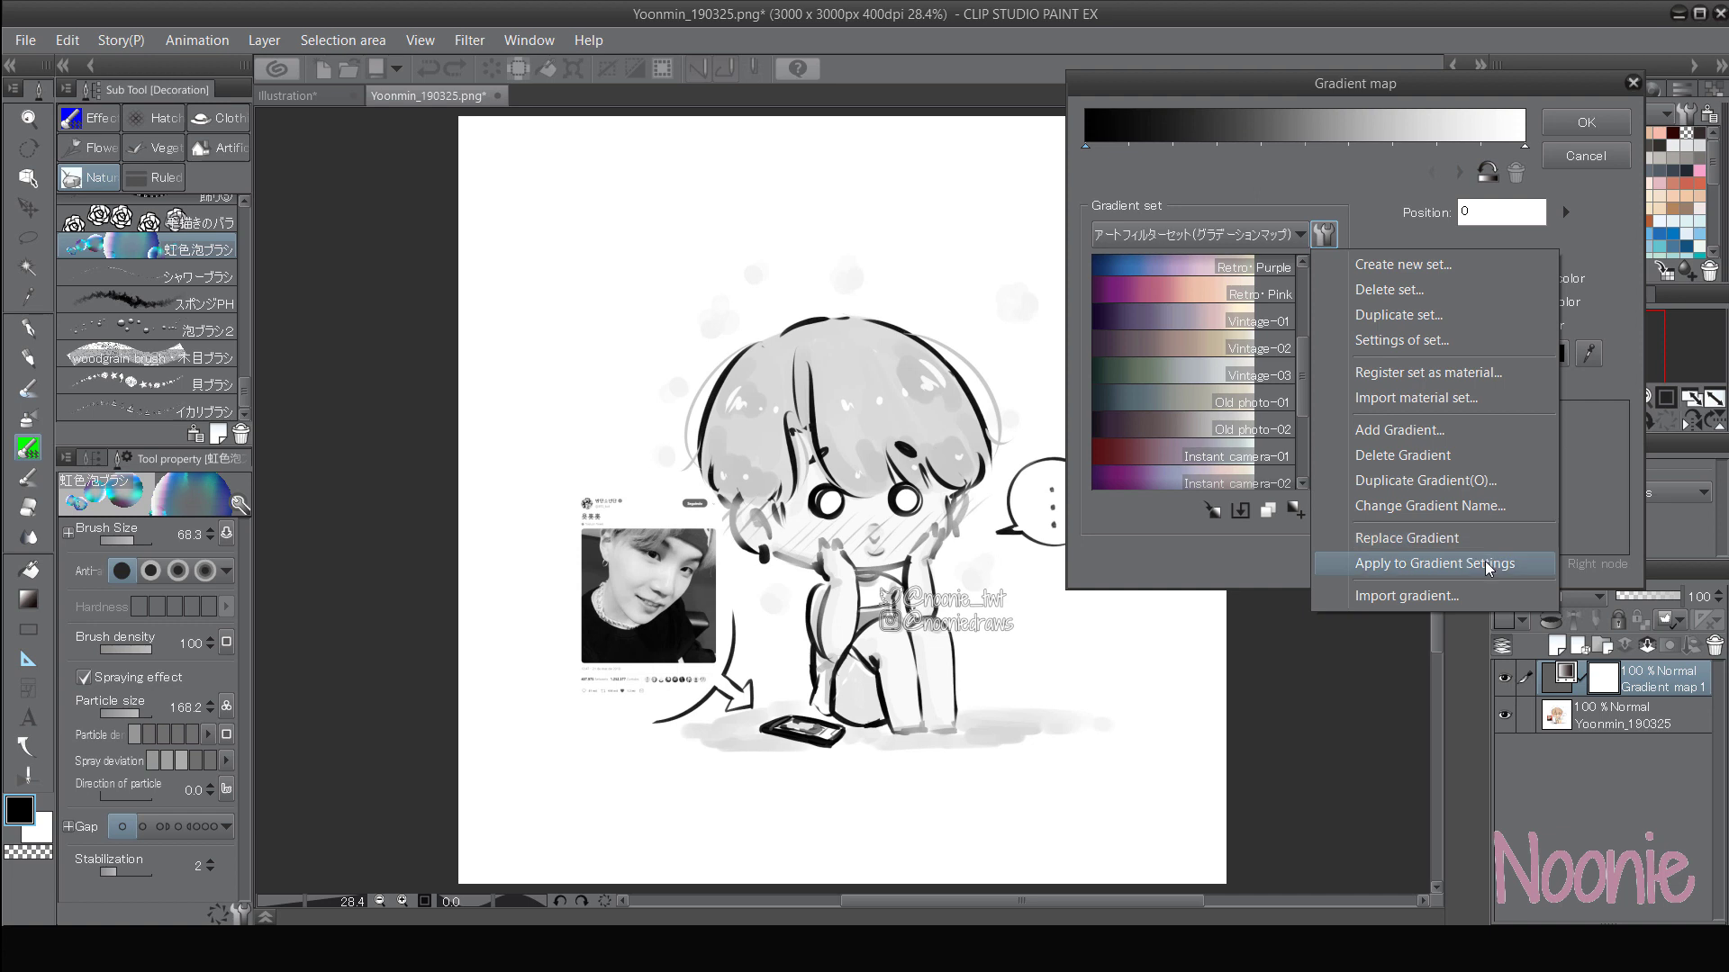
left_click(1473, 432)
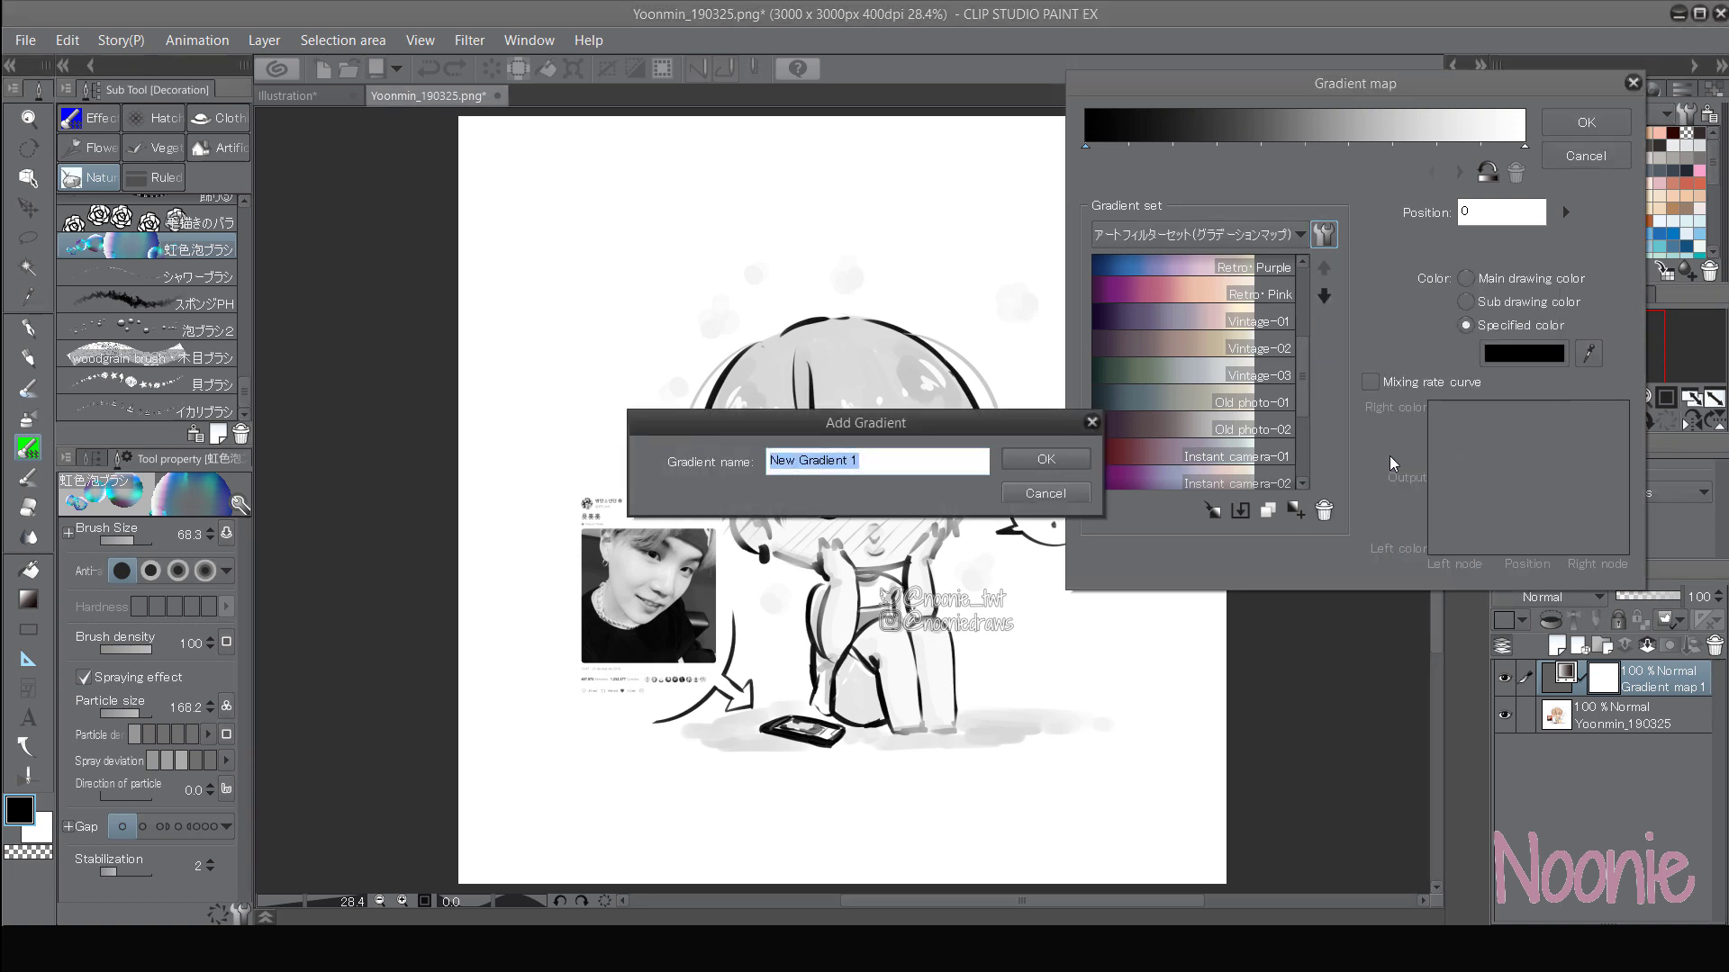
left_click(1058, 493)
- Import the downloaded なんでもゆめかわ★ material set into the gradient map's gradient sets
left_click(1324, 234)
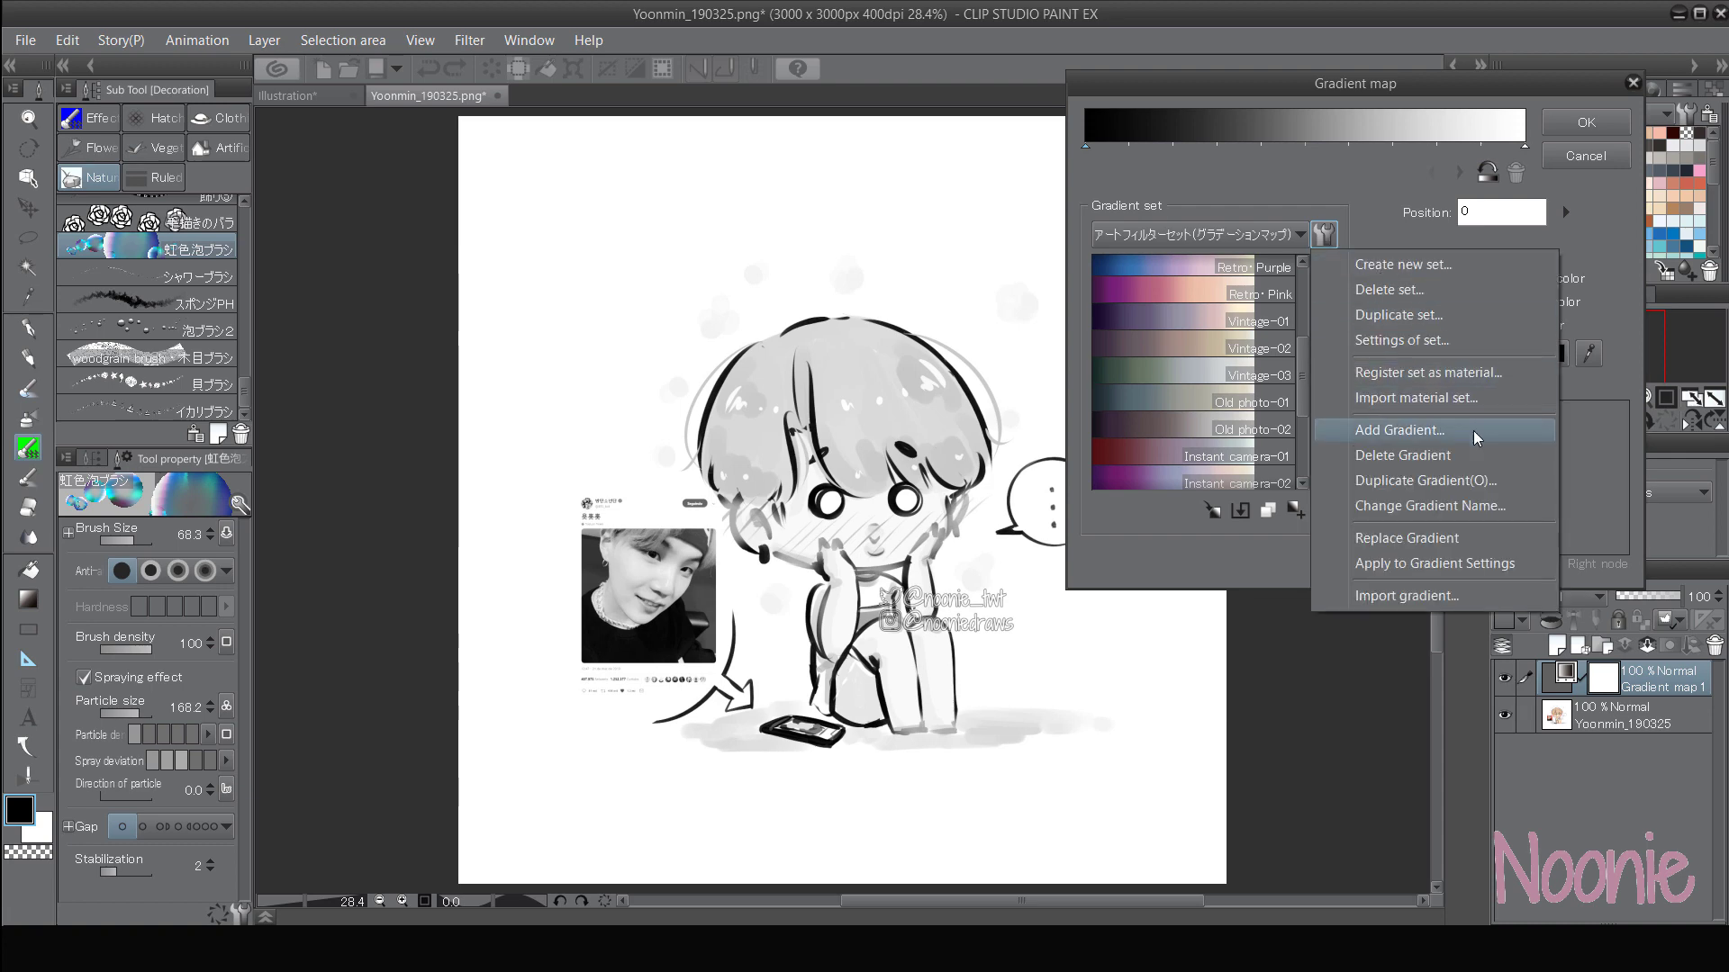
left_click(1485, 402)
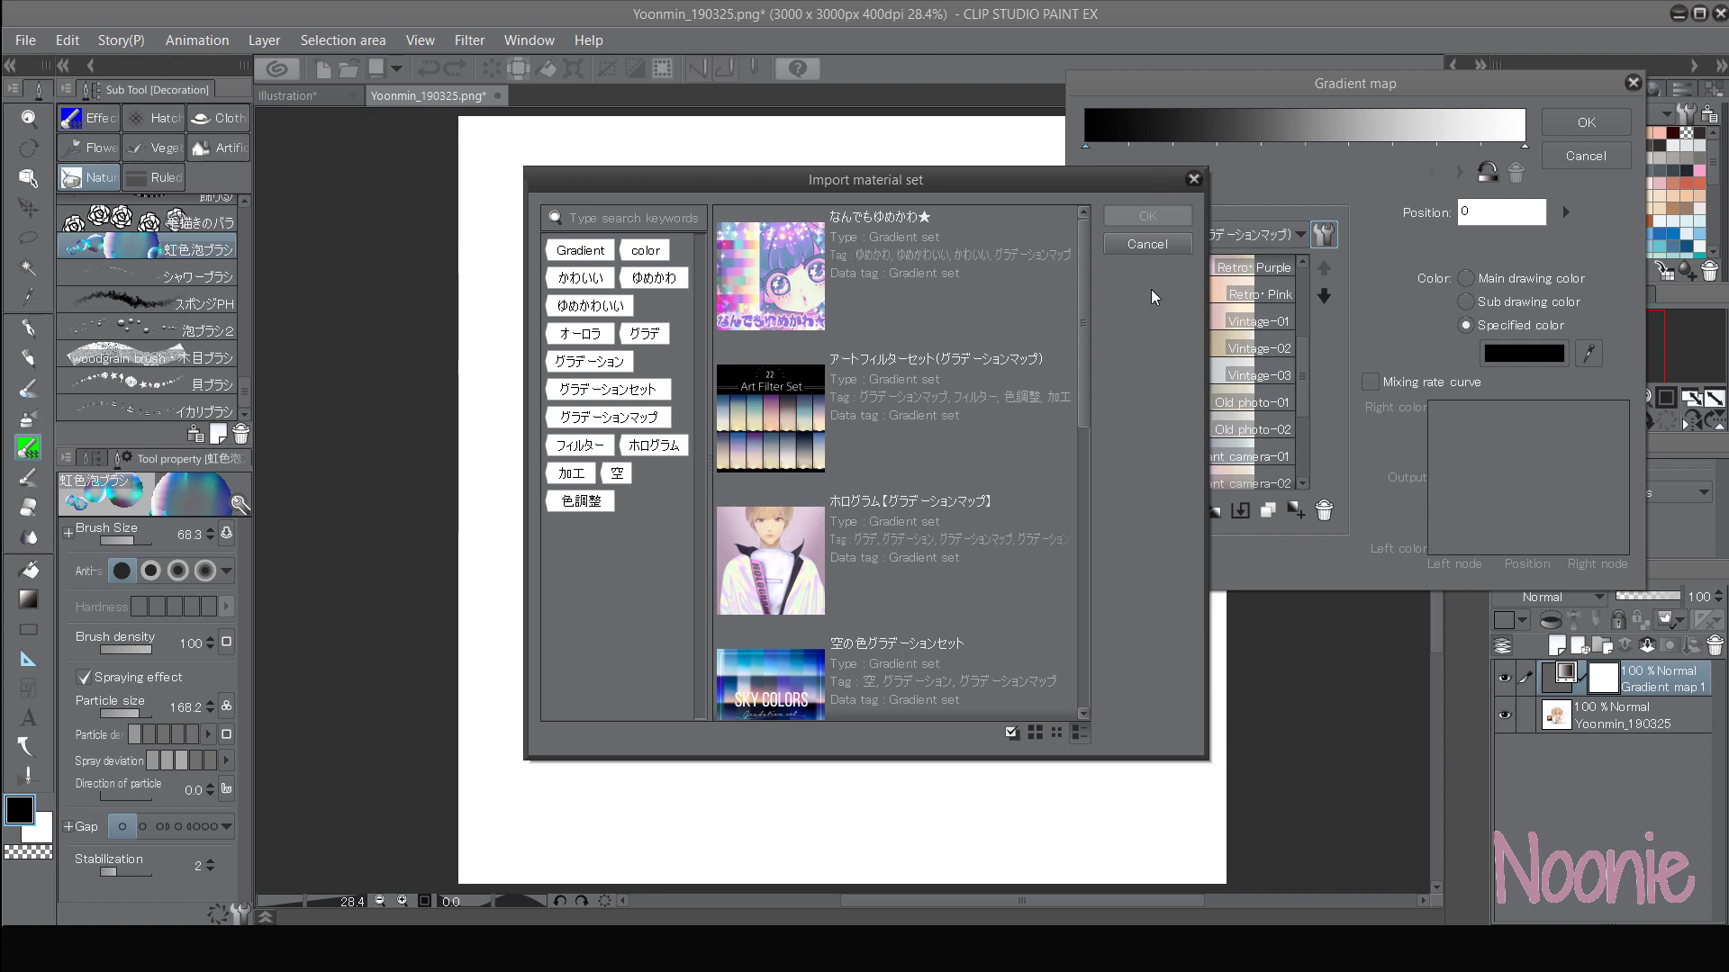
left_click_drag(1087, 340, 1106, 276)
left_click(938, 275)
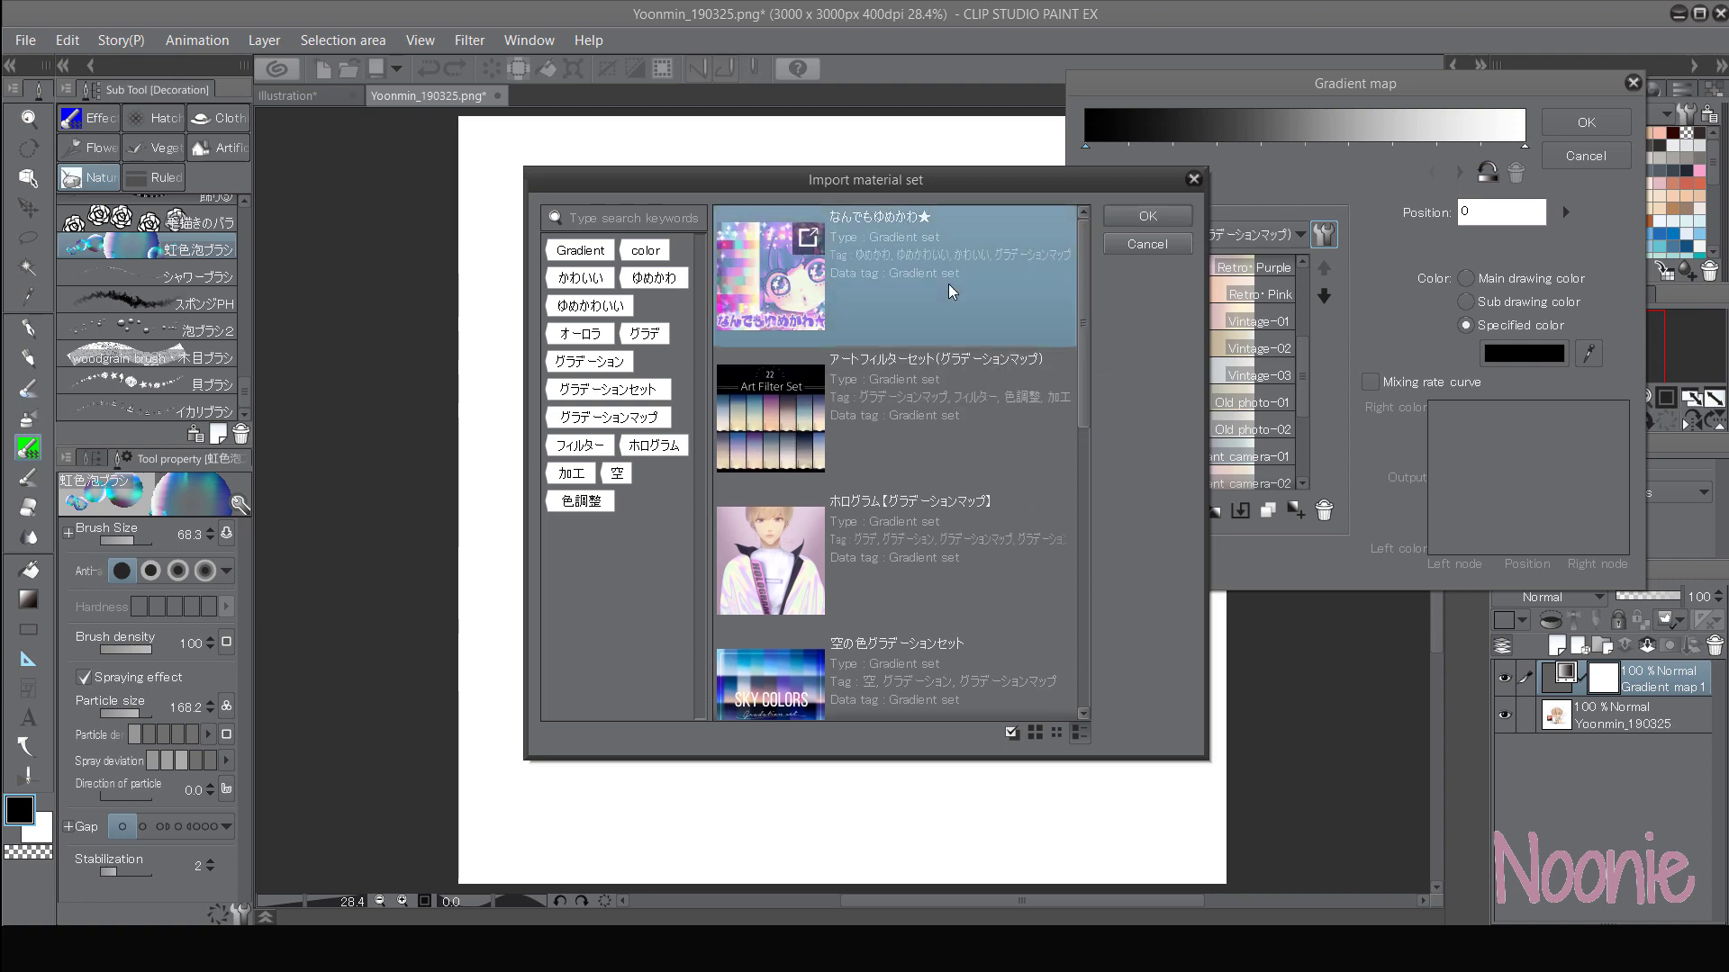
left_click(1162, 217)
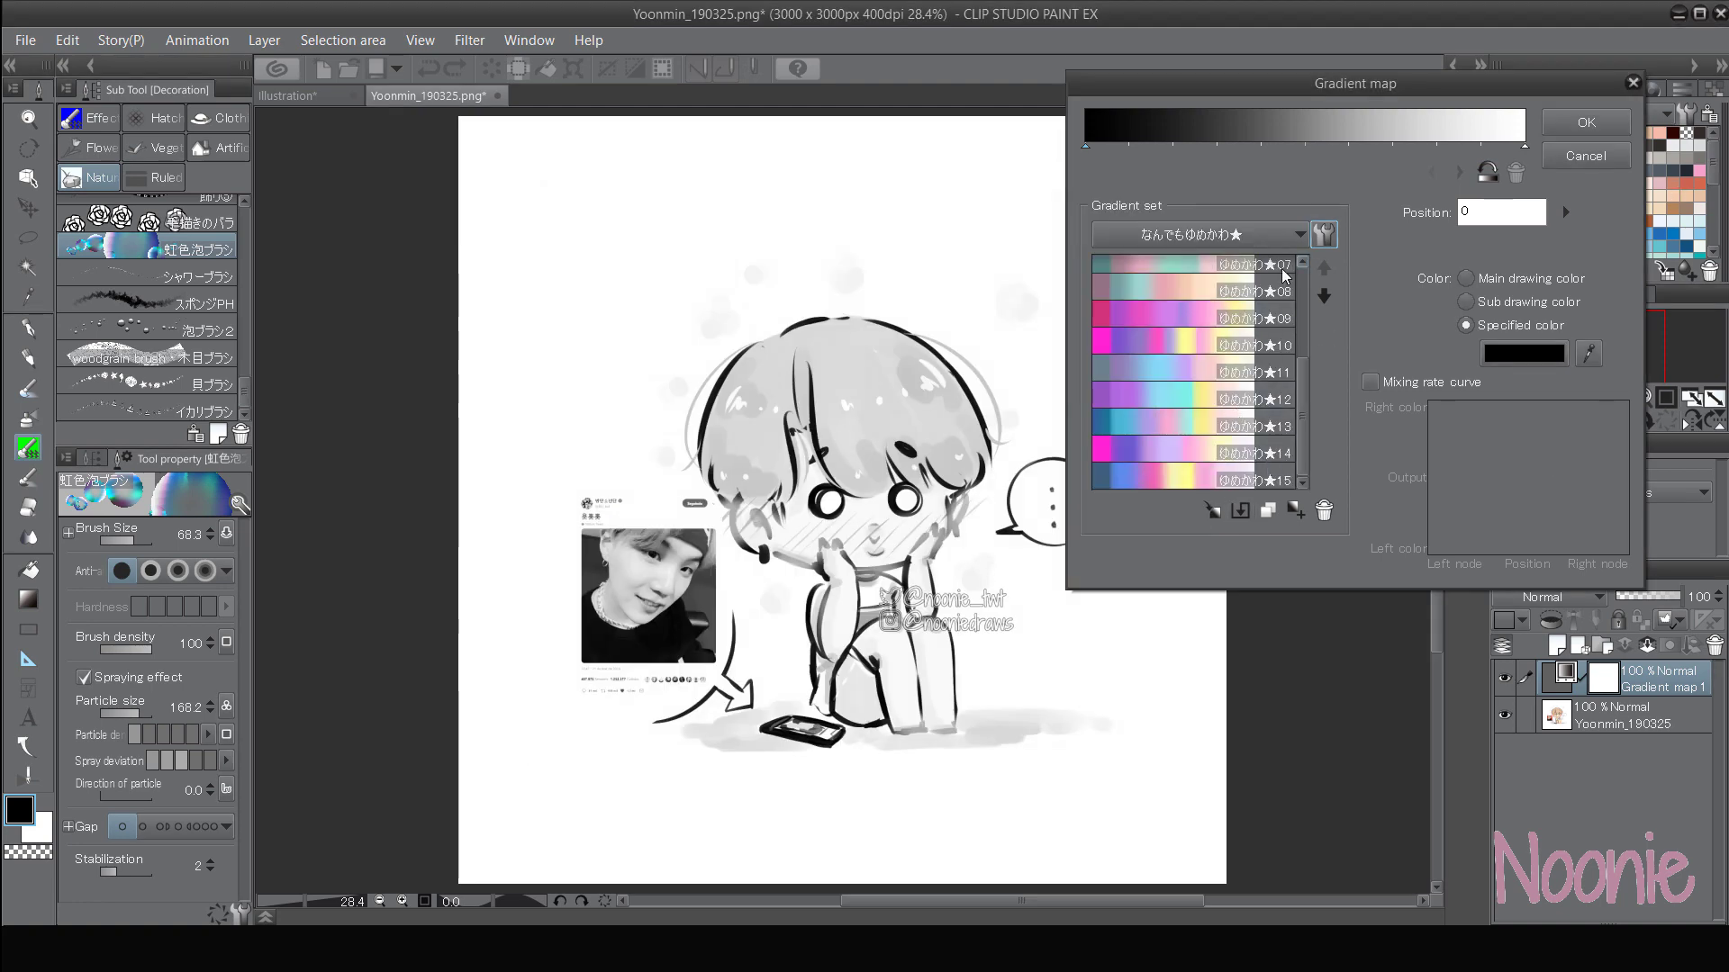
- Try gradients ゆめかわ★01 and ゆめかわ★02 on the drawing, and apply ゆめかわ★05 to the gradient map layer
scroll(1252, 270, "up", 3)
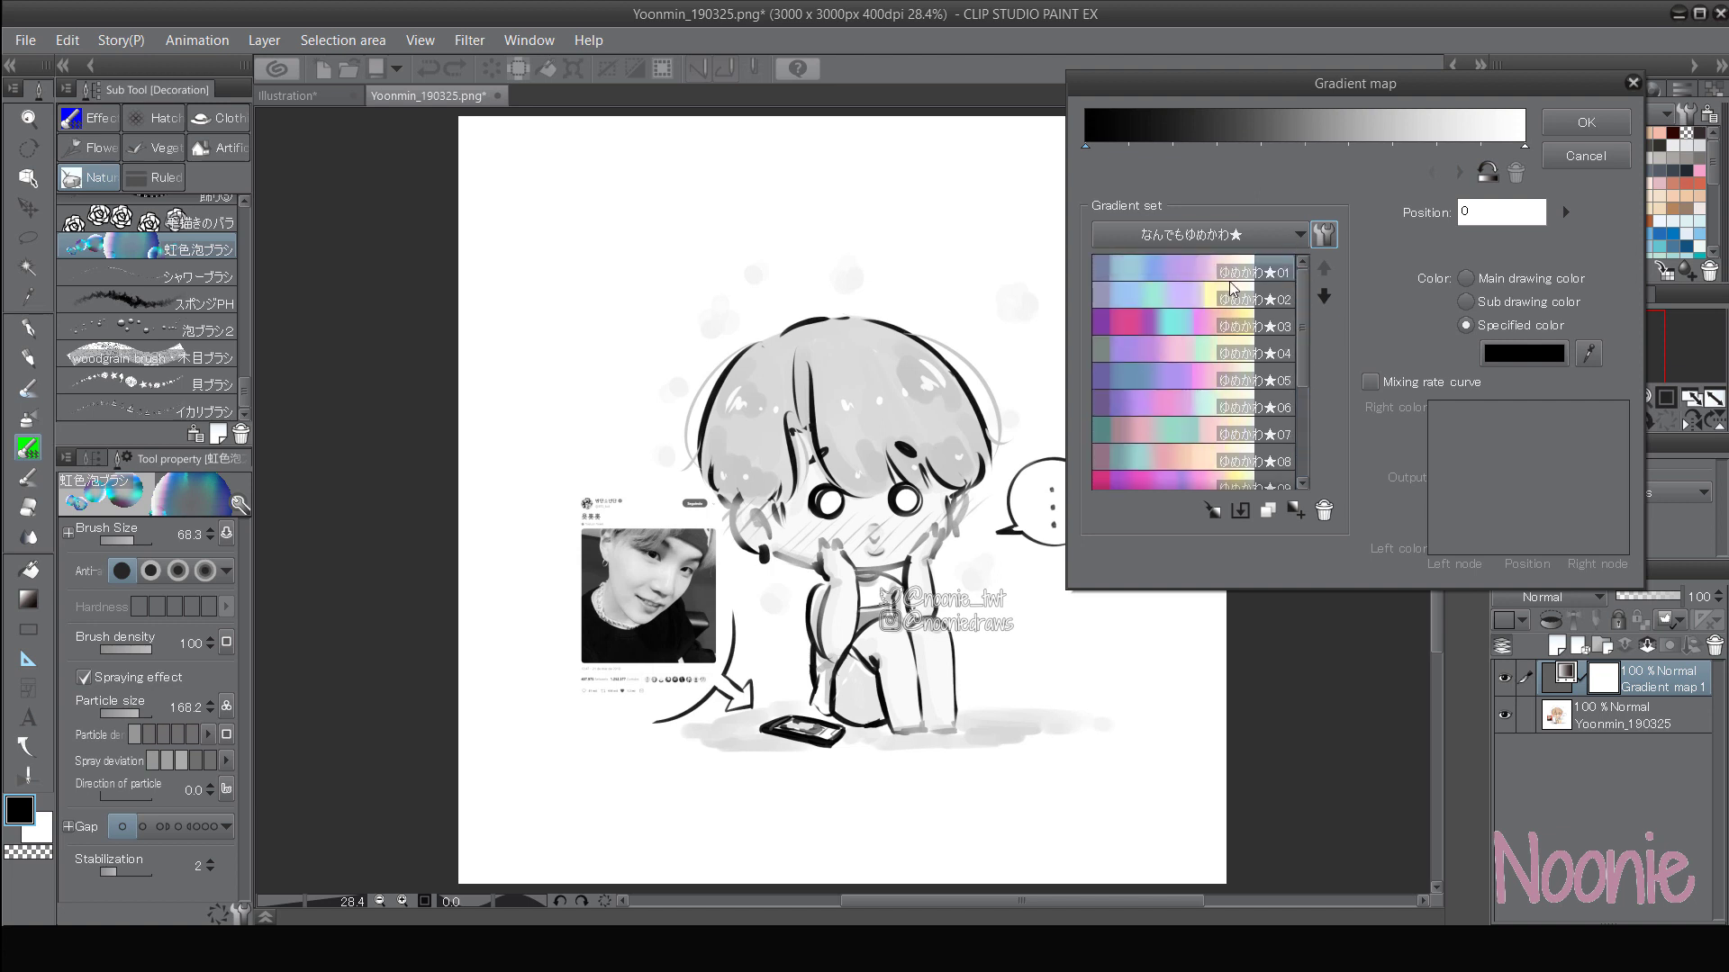
left_click(1211, 272)
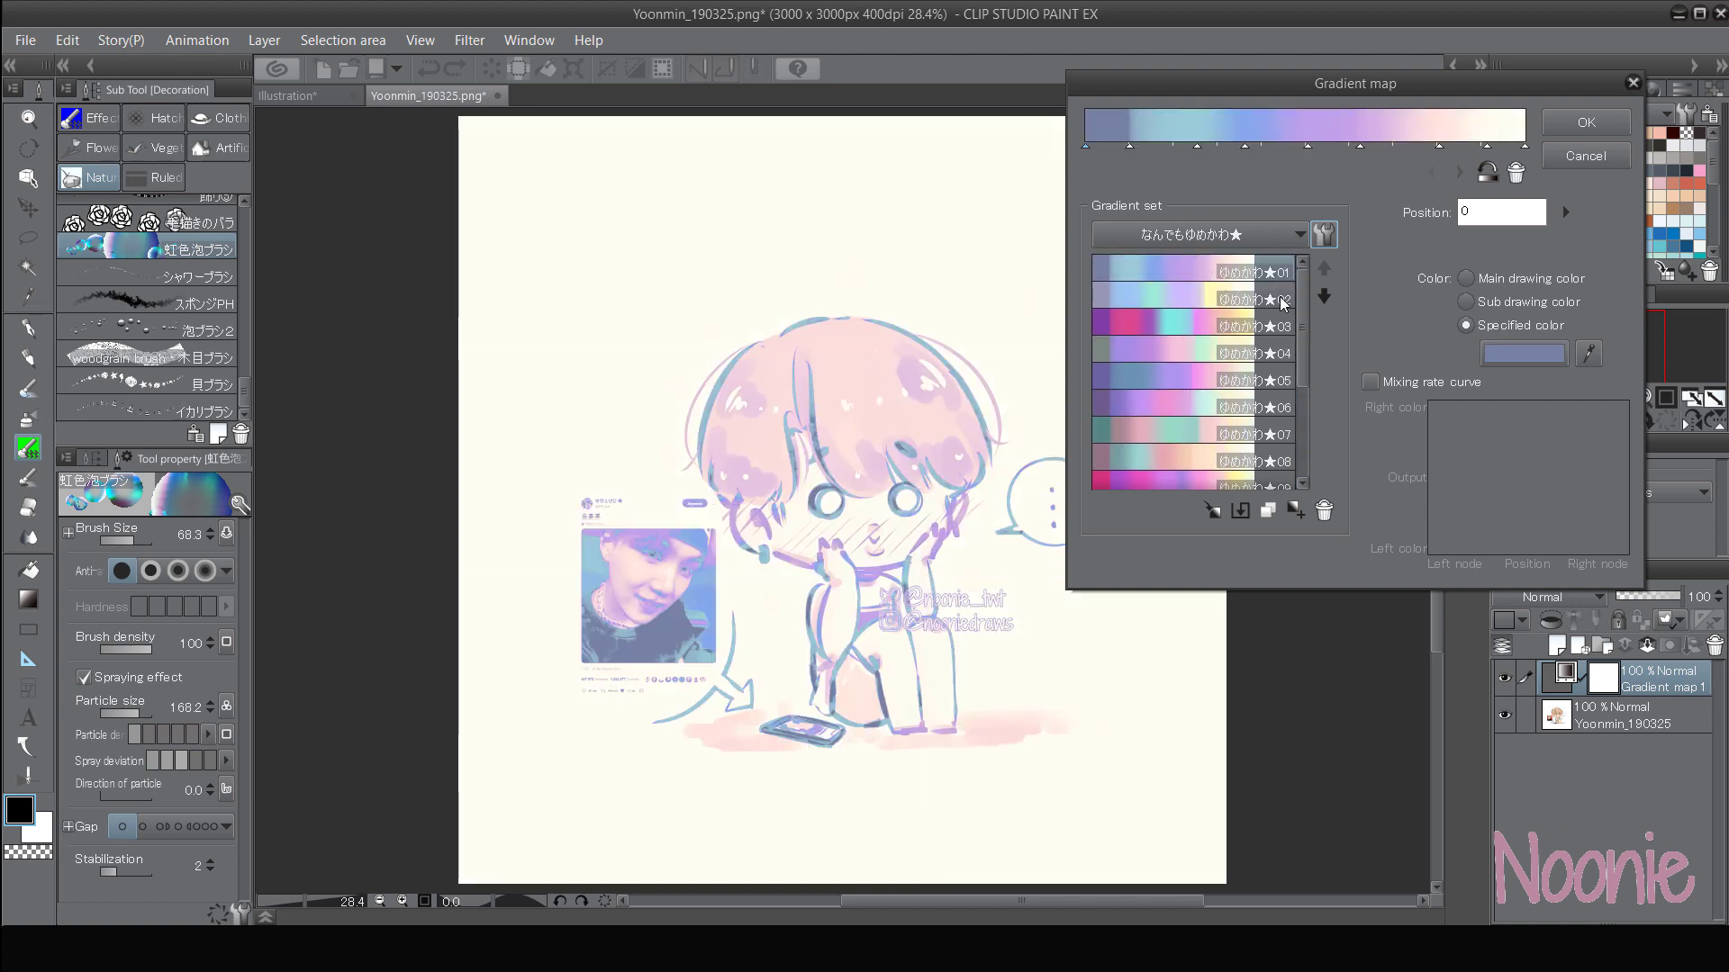
left_click(1211, 300)
left_click(1242, 380)
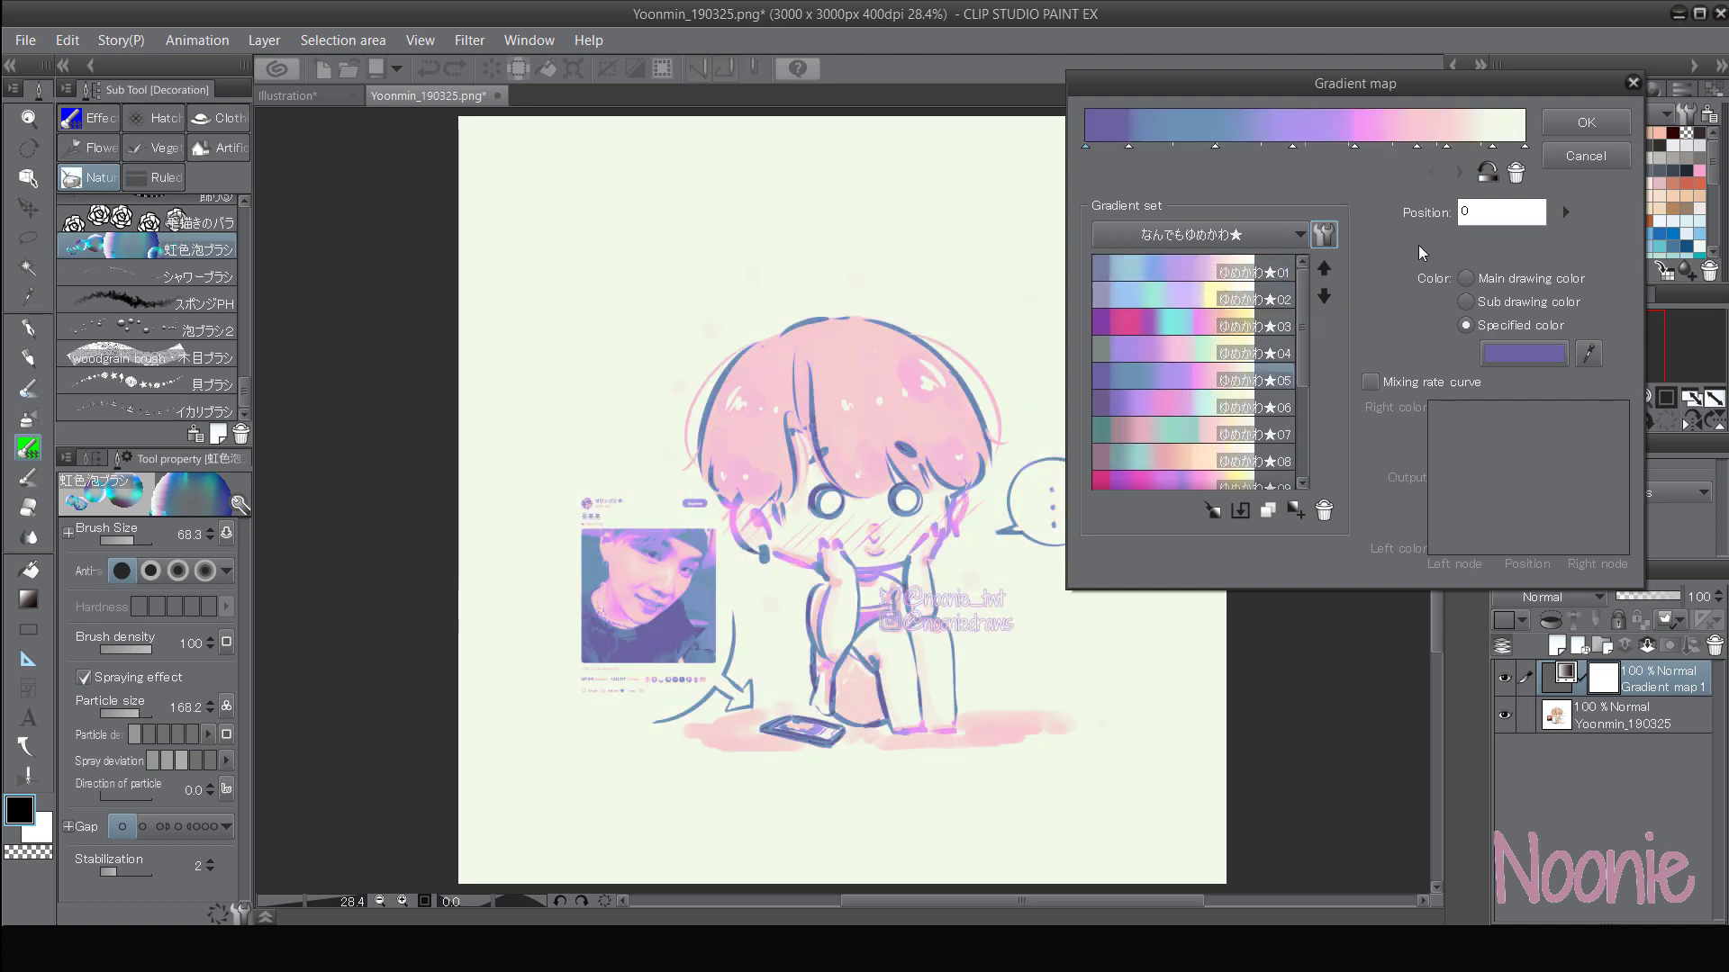
left_click(1587, 121)
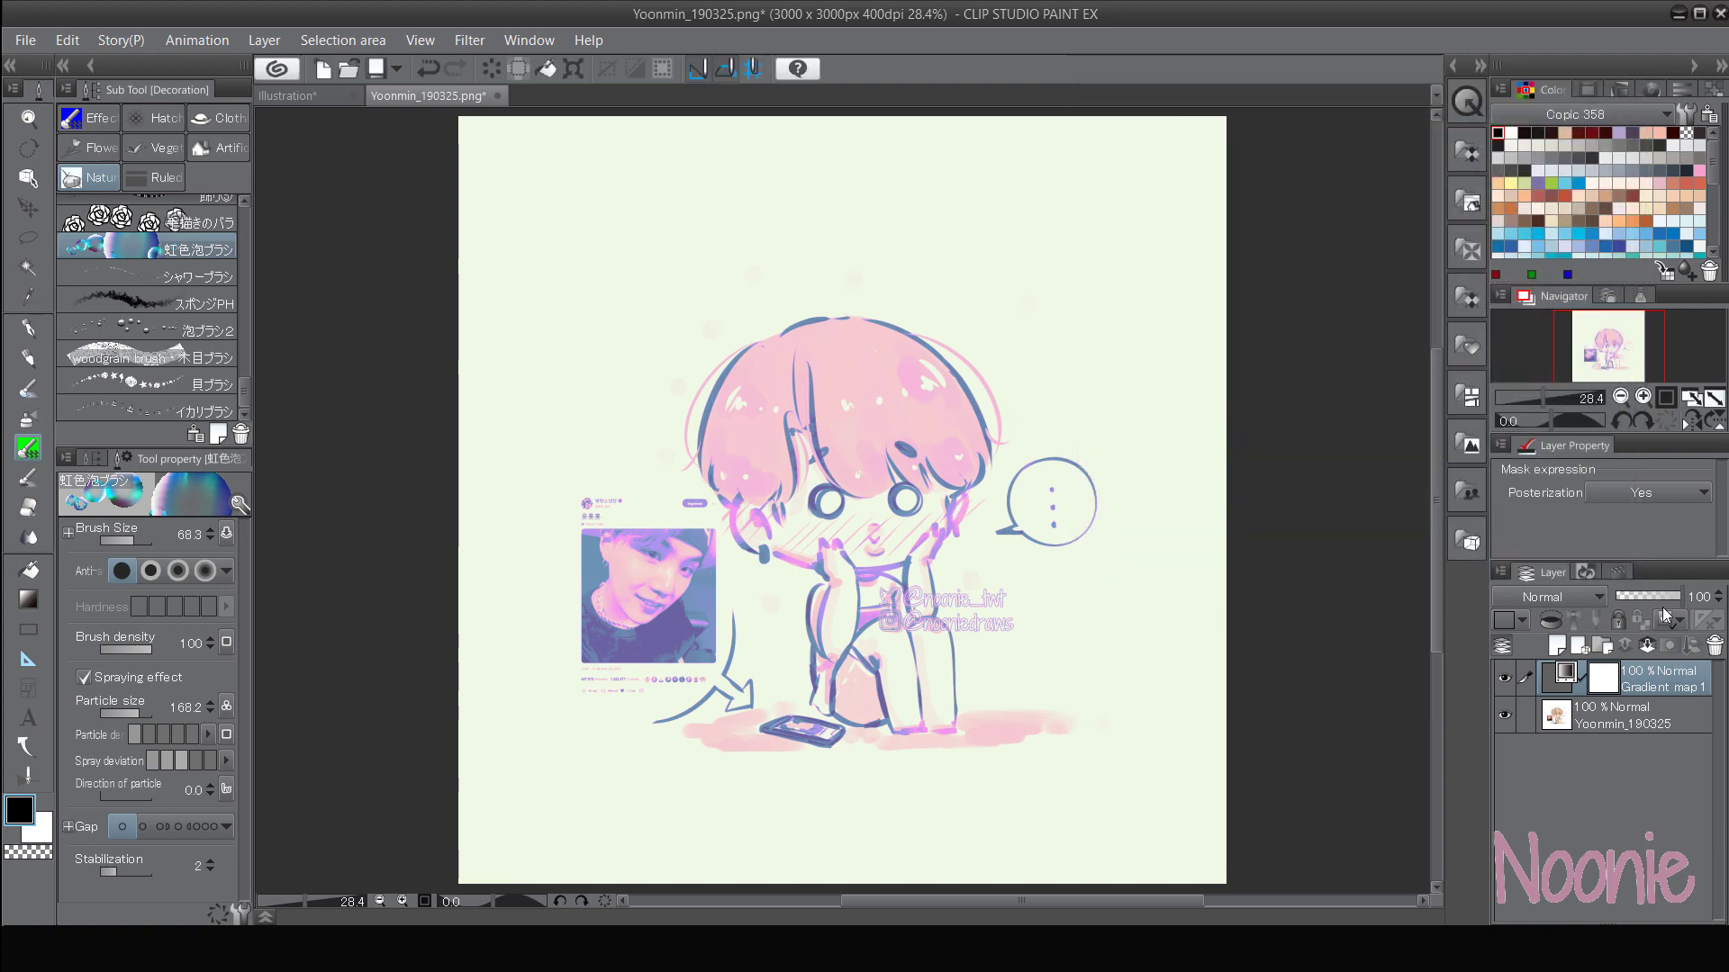
- Set the gradient map layer's opacity to 51% and toggle its visibility to compare the drawing with and without it
left_click_drag(1665, 612, 1651, 609)
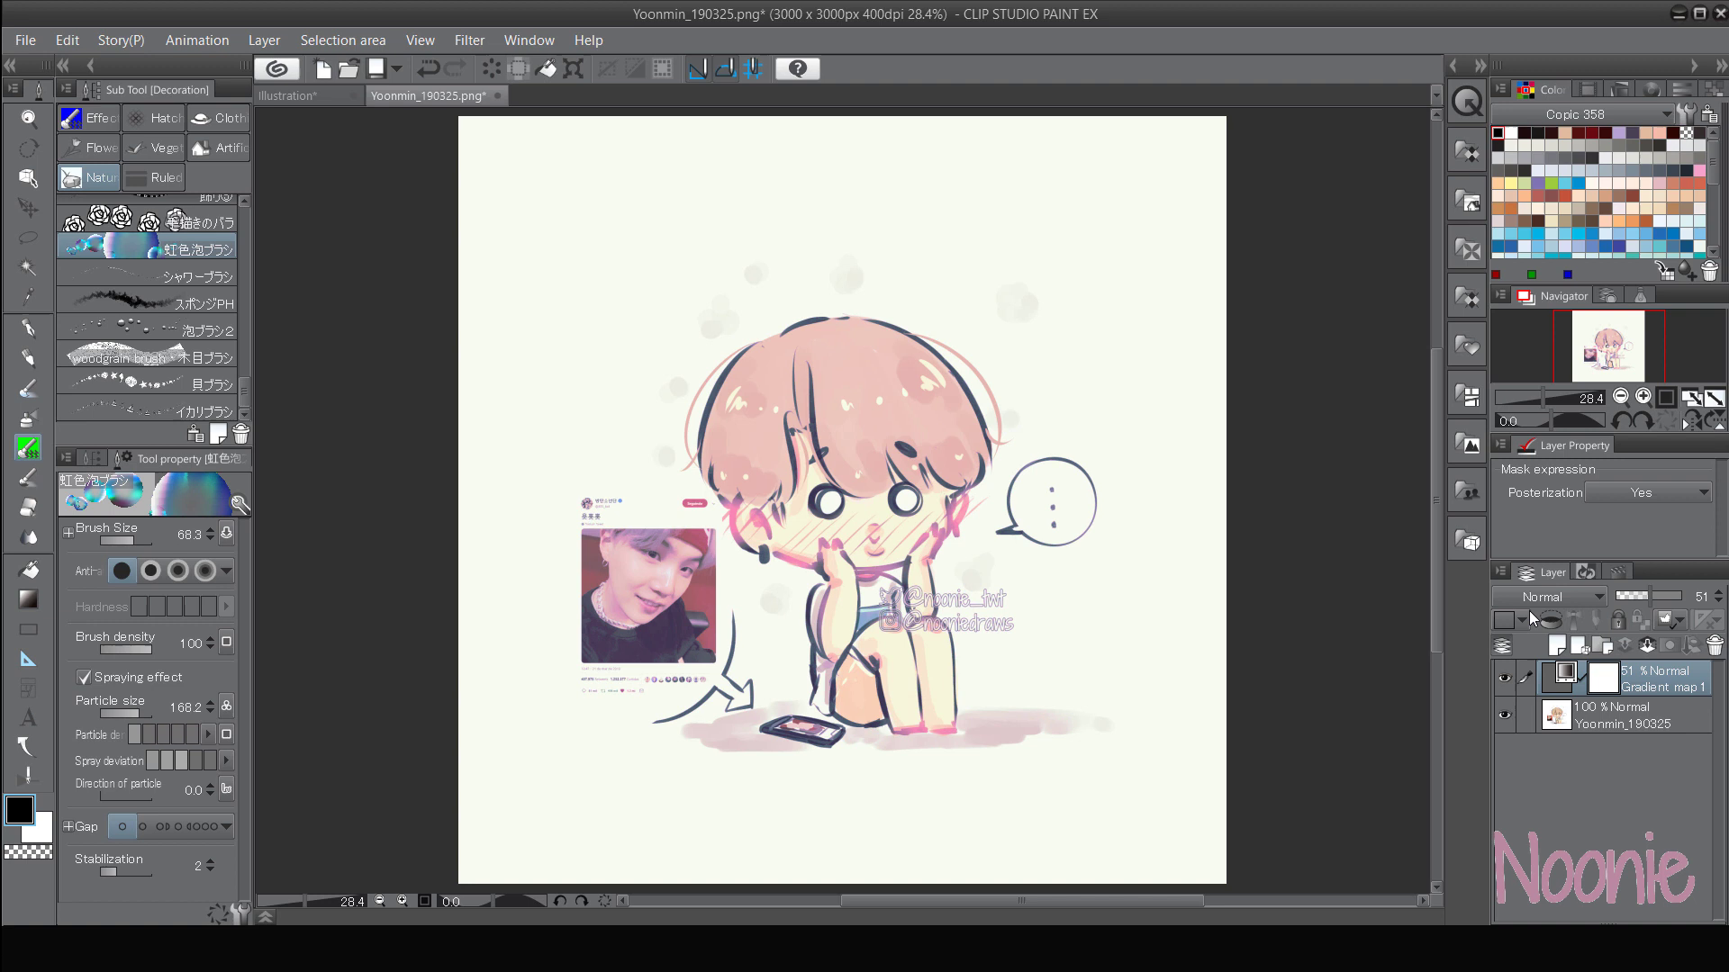
left_click(1510, 678)
left_click(1513, 680)
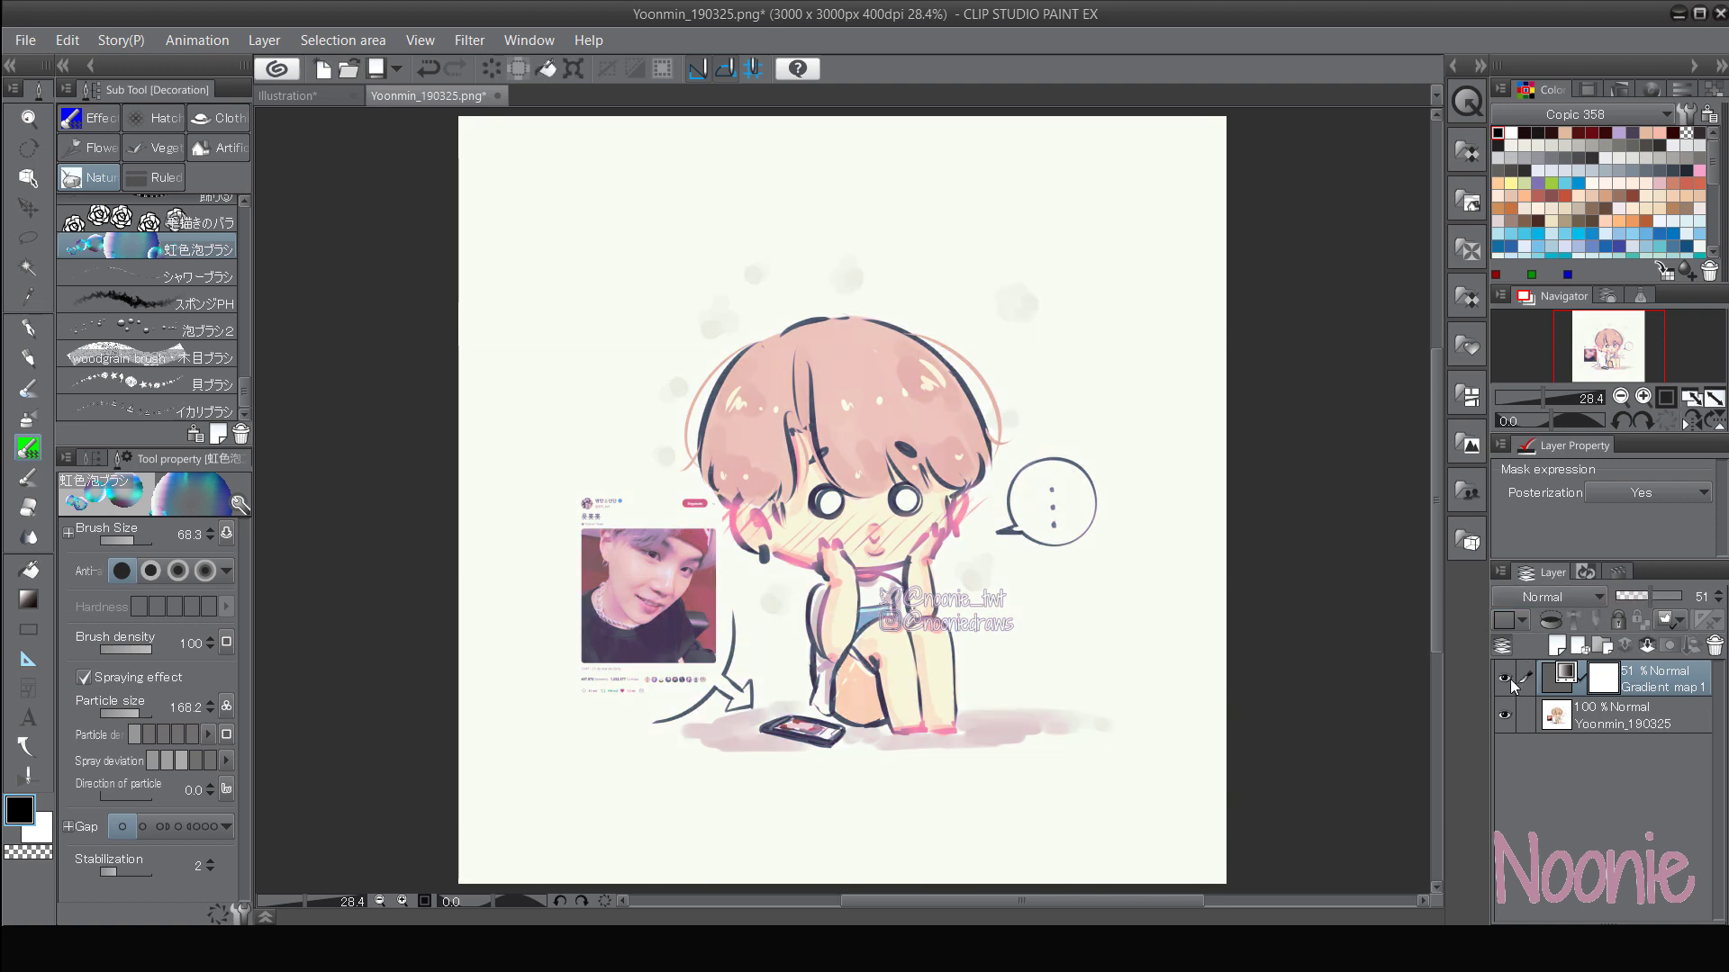
left_click(1508, 680)
left_click(1507, 684)
left_click(1509, 684)
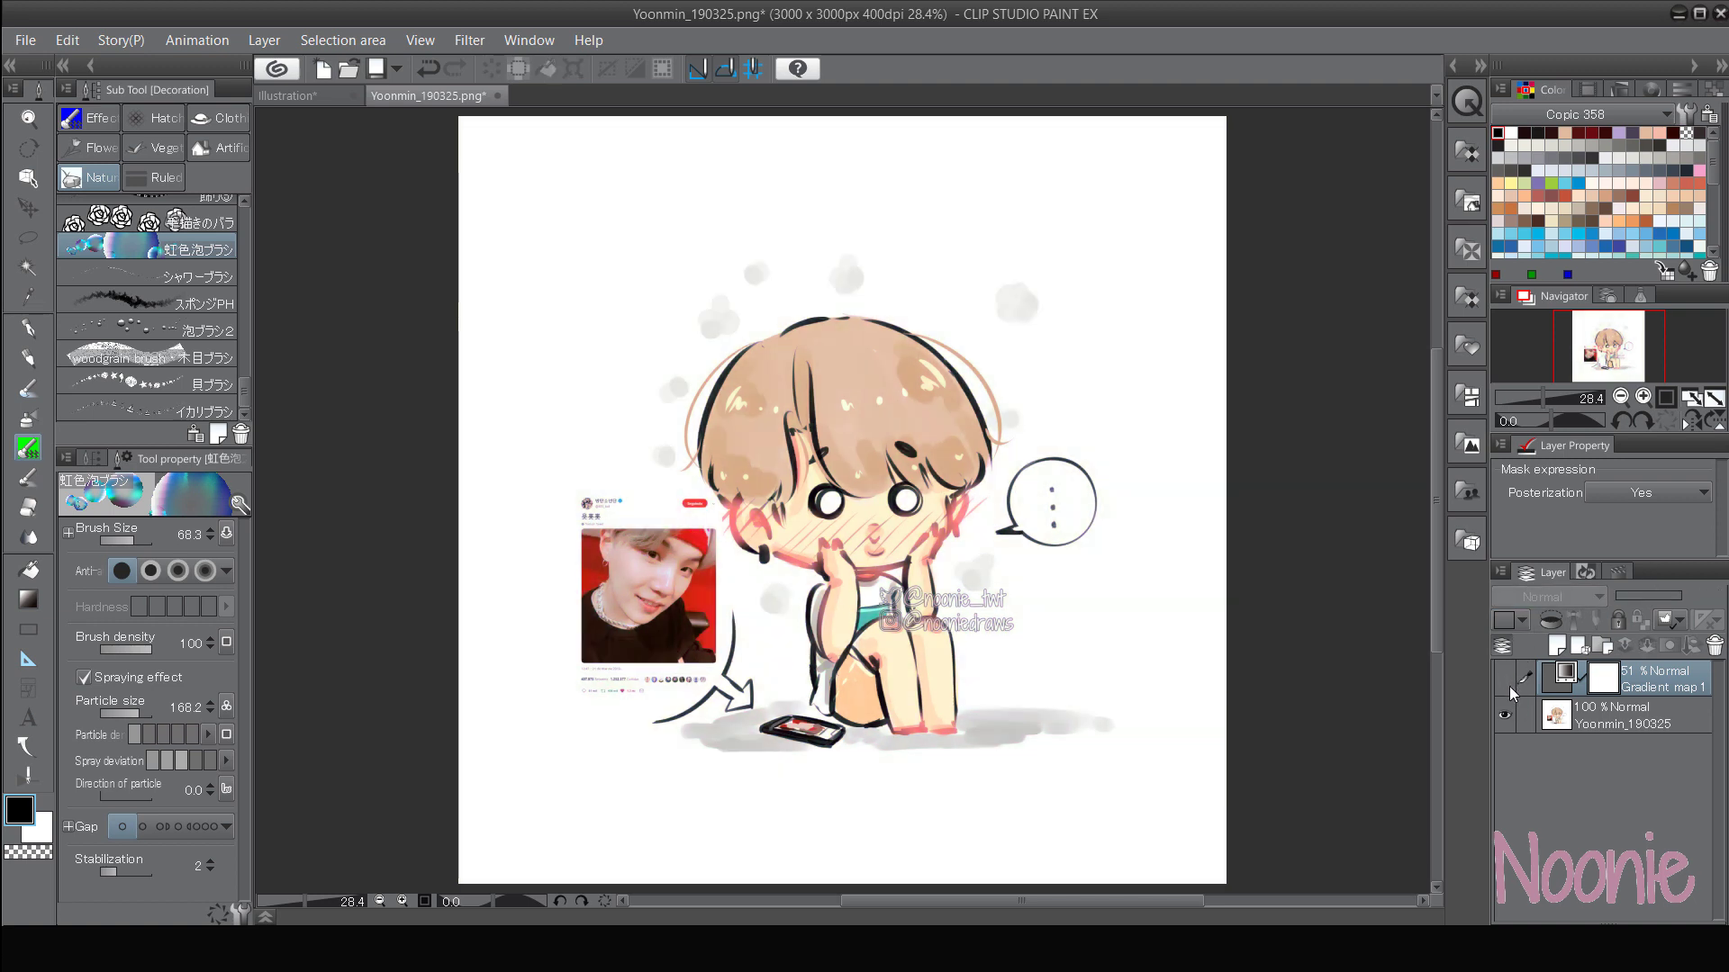
- Repeatedly hide and show the gradient map layer to compare the drawing's original colours with the recoloured version
left_click(1509, 682)
left_click(1508, 685)
left_click(1509, 686)
left_click(1506, 691)
left_click(1508, 688)
left_click(1506, 686)
left_click(1508, 685)
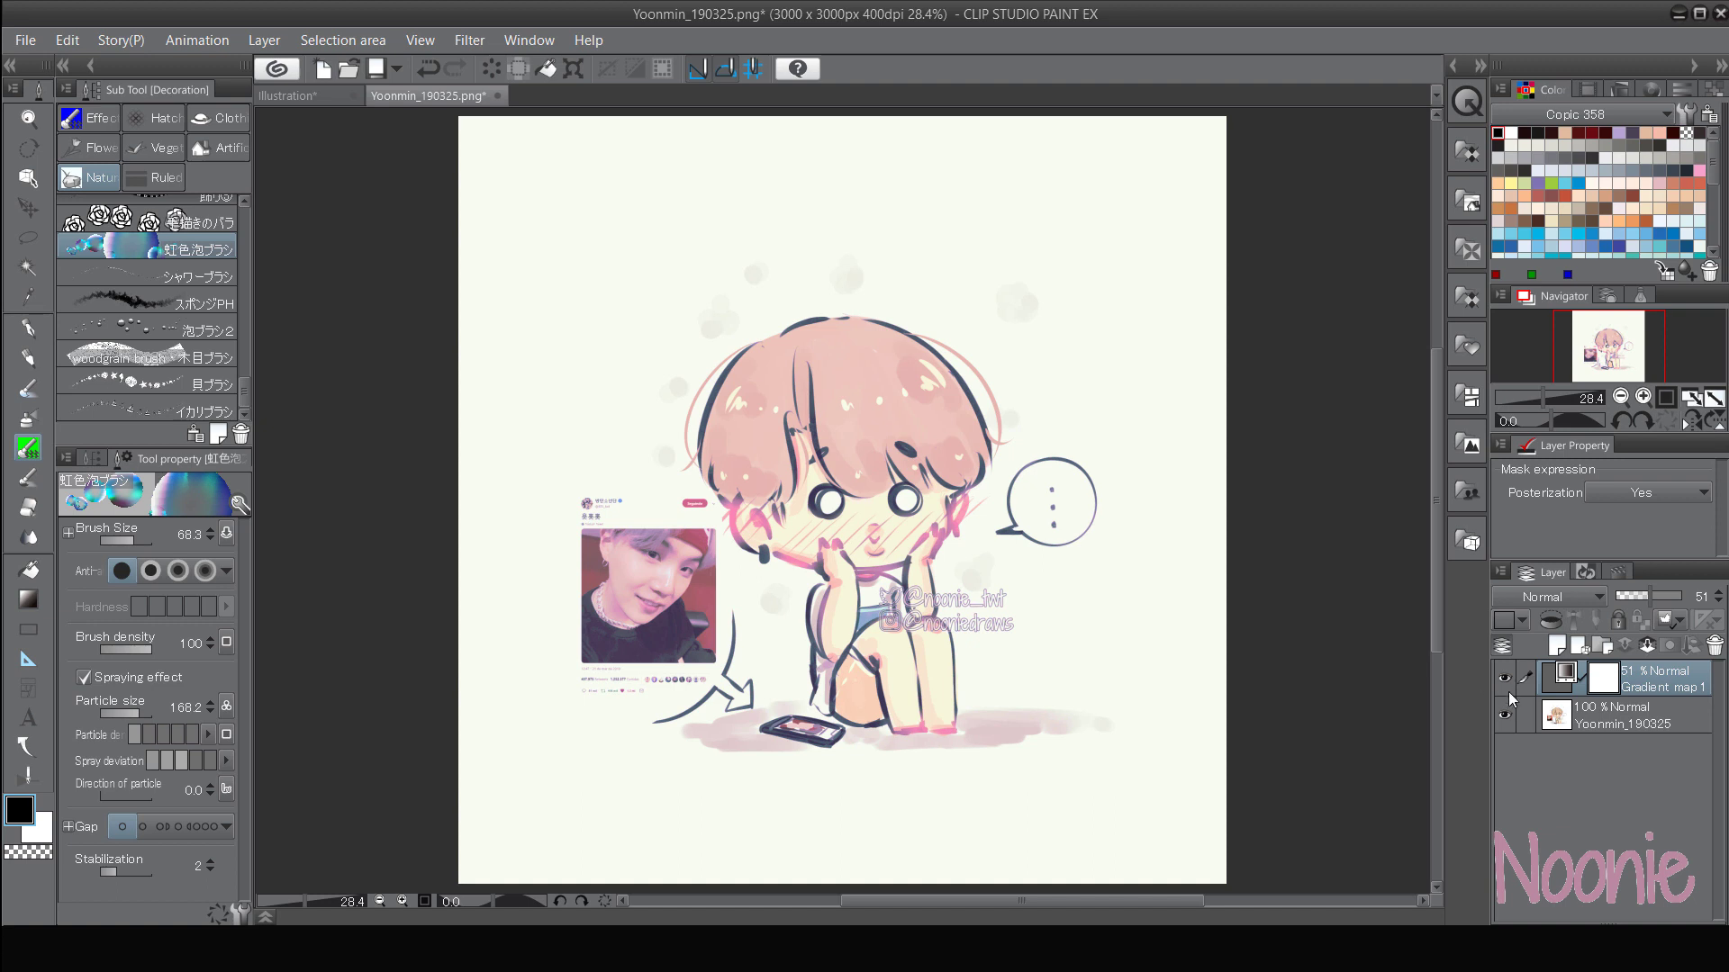
left_click(1505, 679)
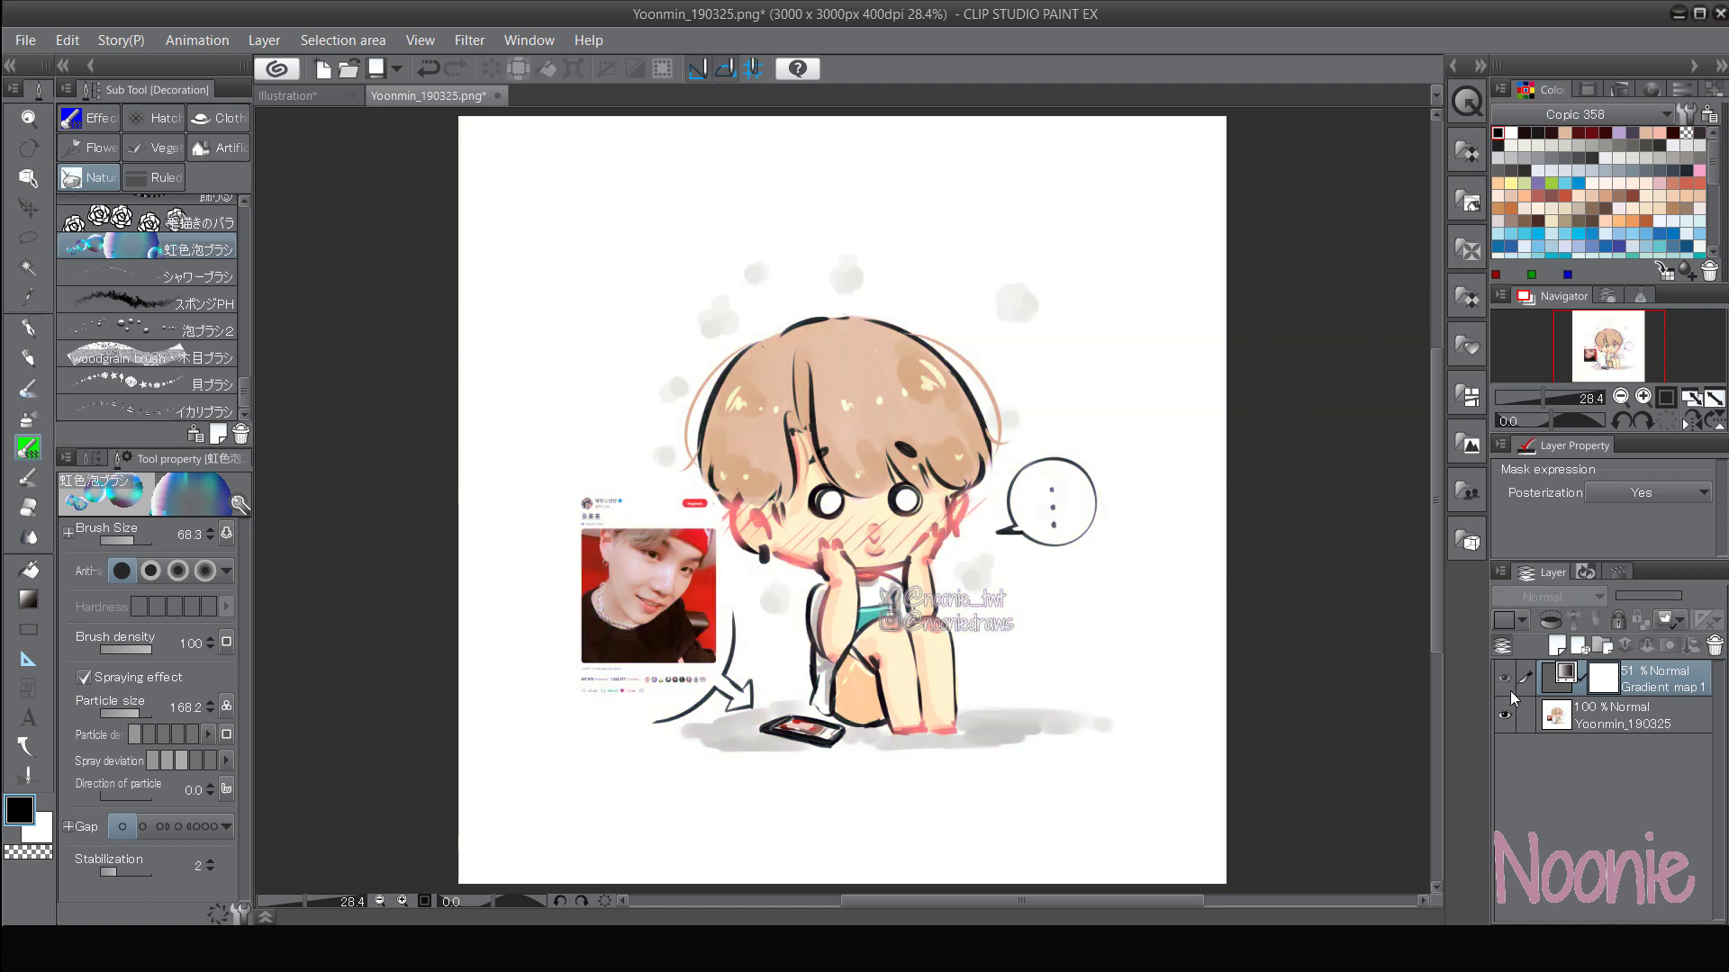
left_click(1506, 685)
left_click(1507, 681)
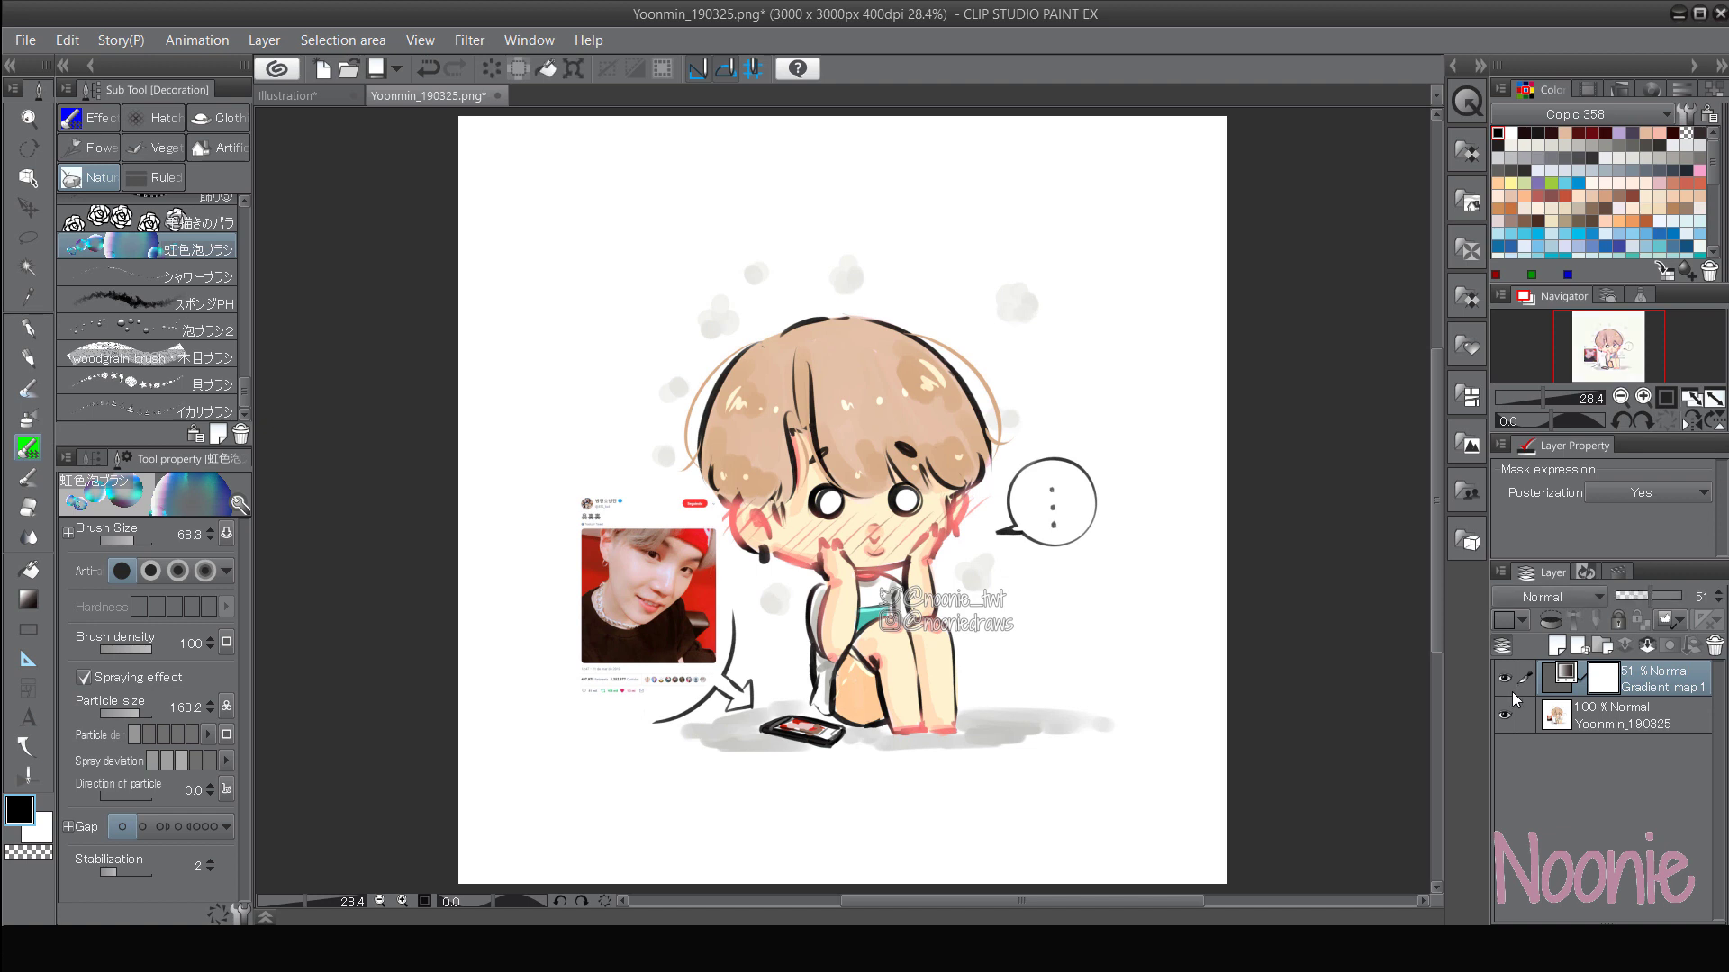
left_click(1508, 684)
left_click(1508, 682)
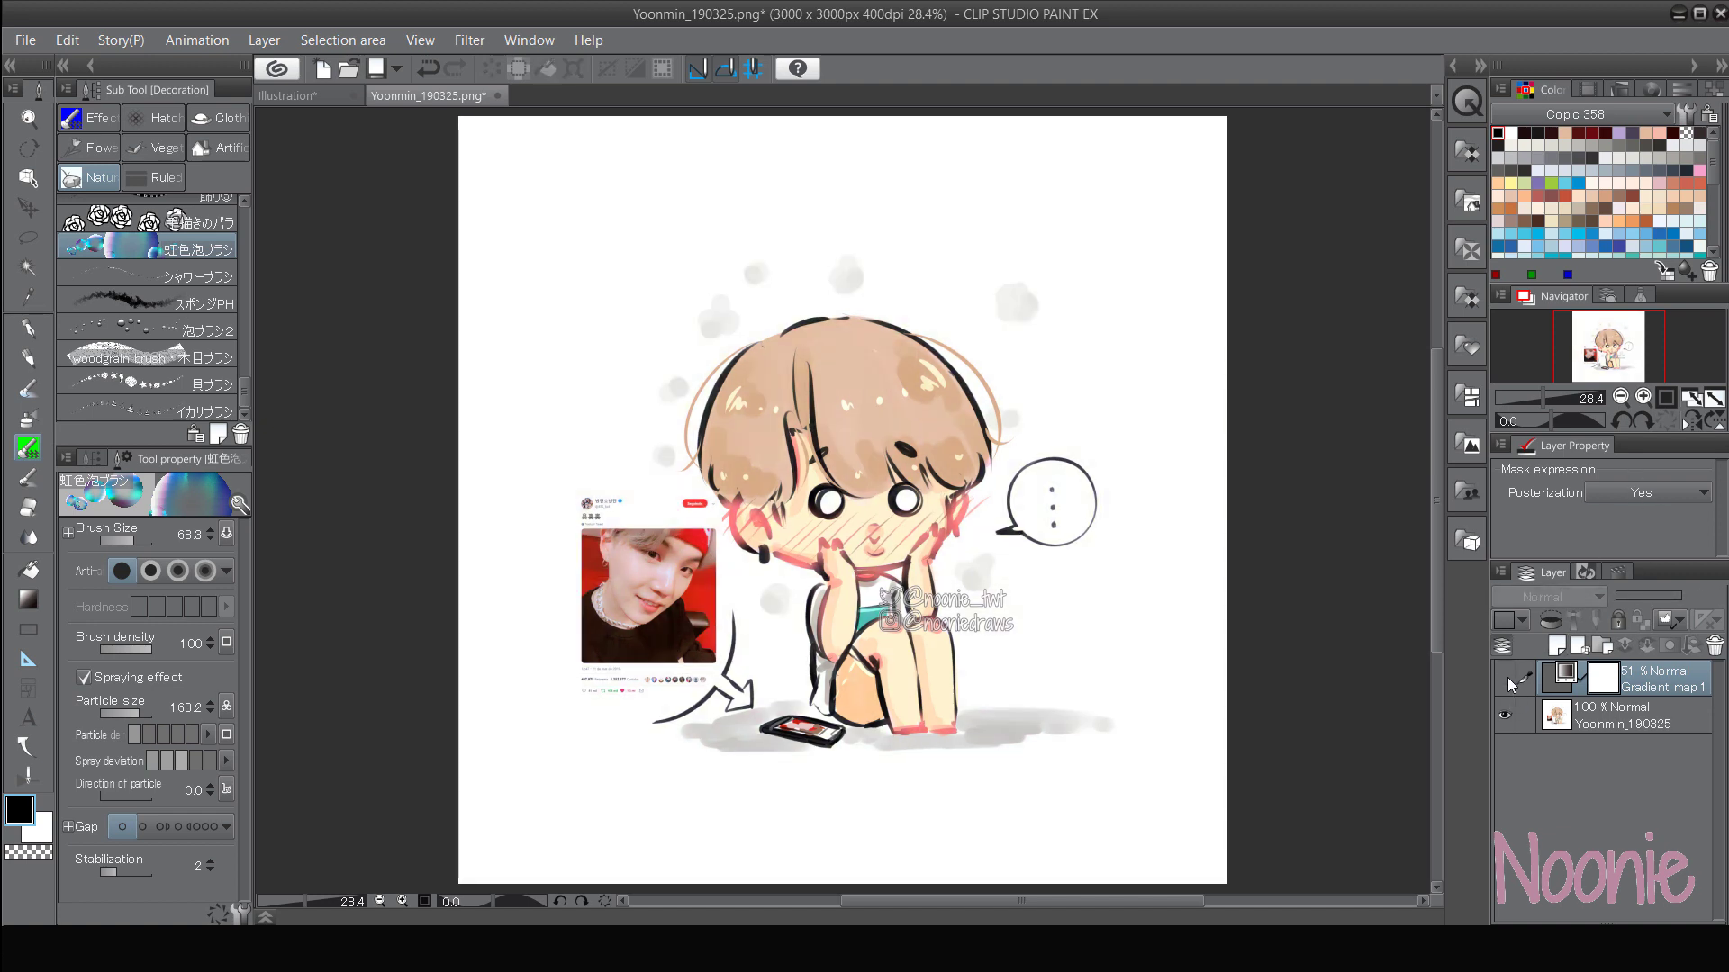
left_click(1507, 682)
left_click(1509, 685)
left_click(1509, 686)
left_click(1509, 686)
left_click(1509, 685)
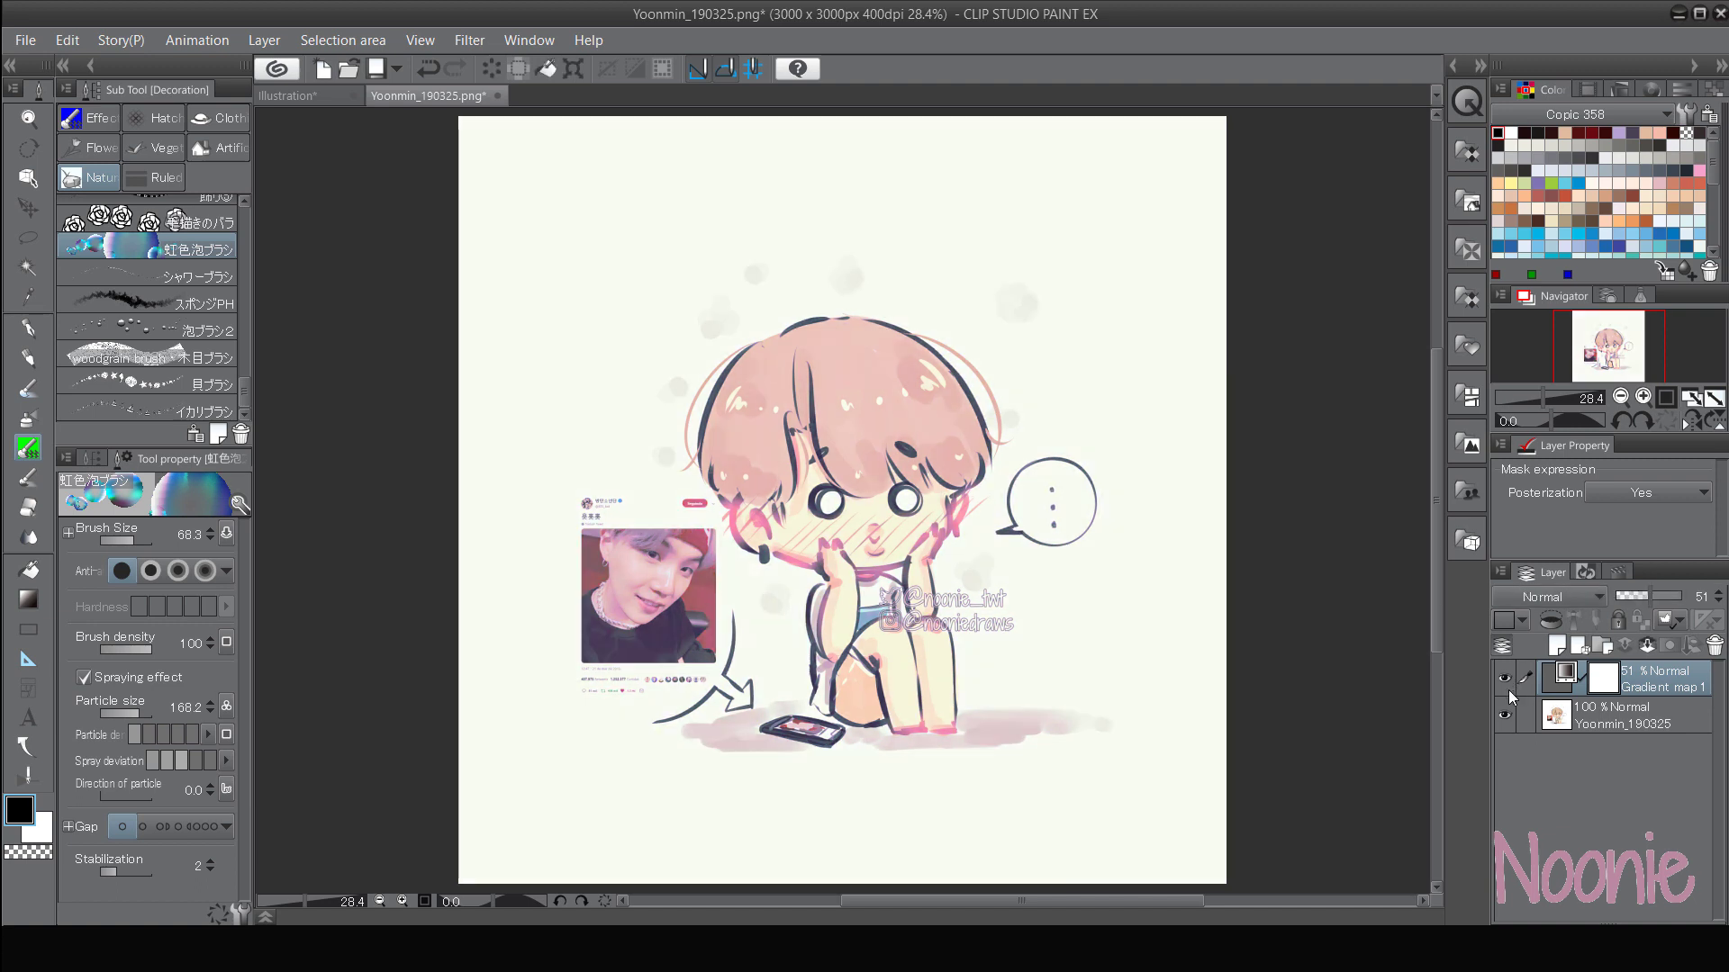
left_click(1504, 679)
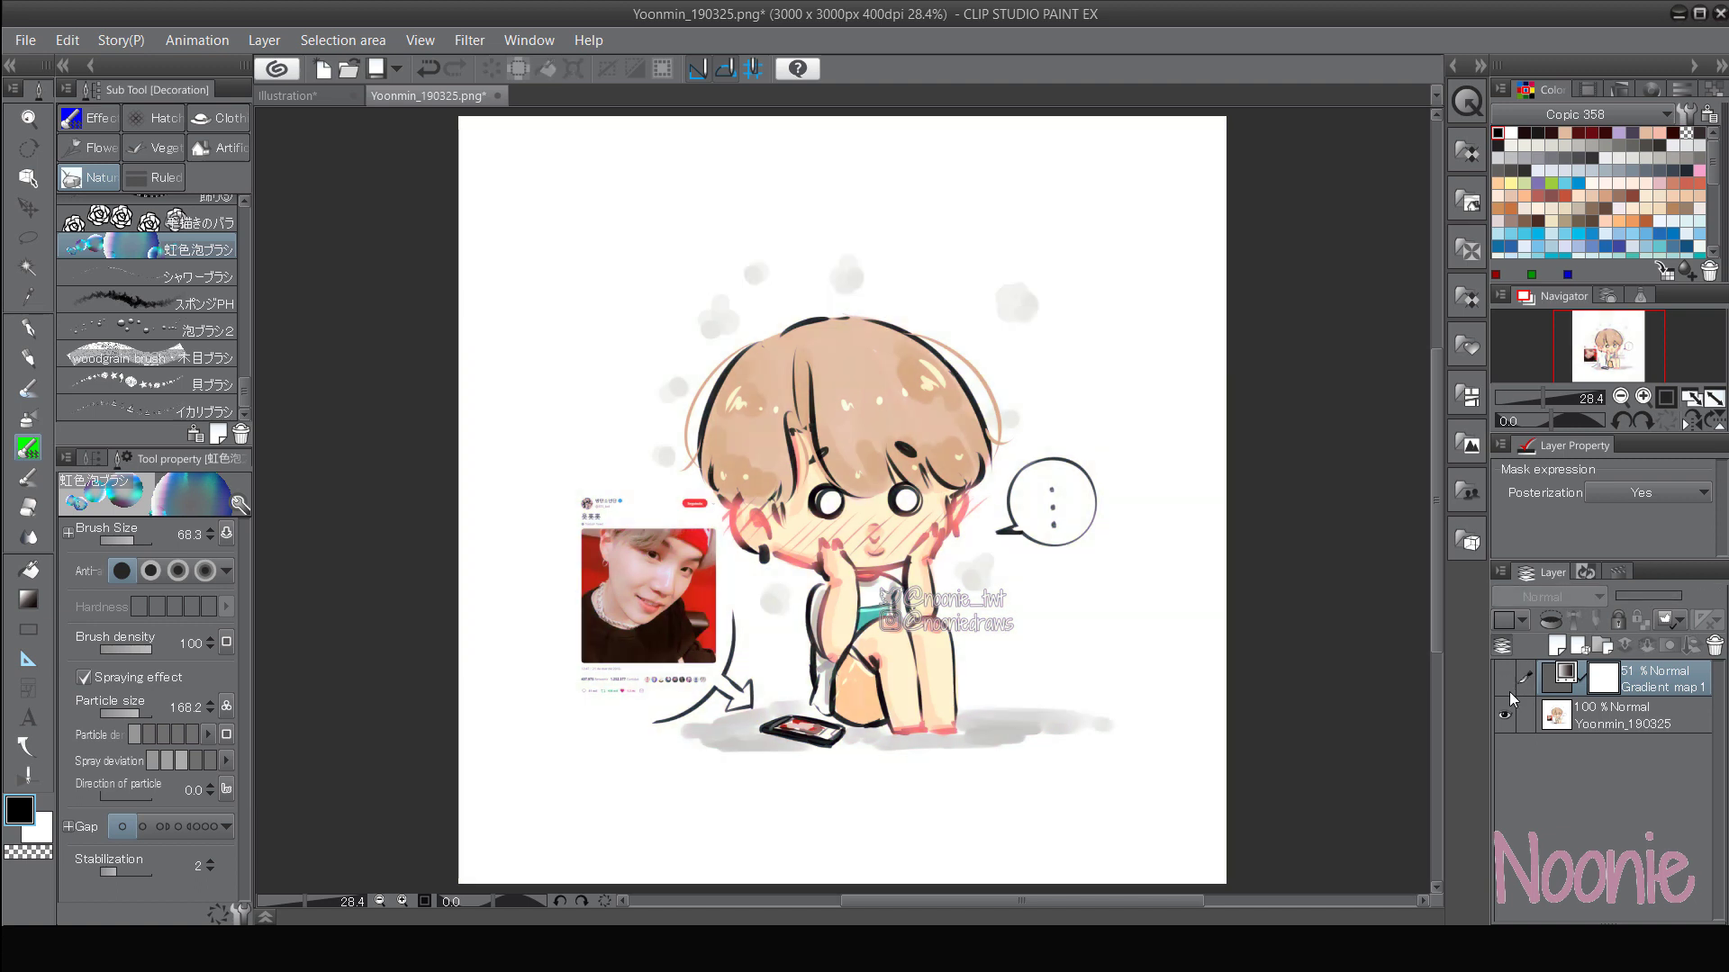
left_click(1505, 679)
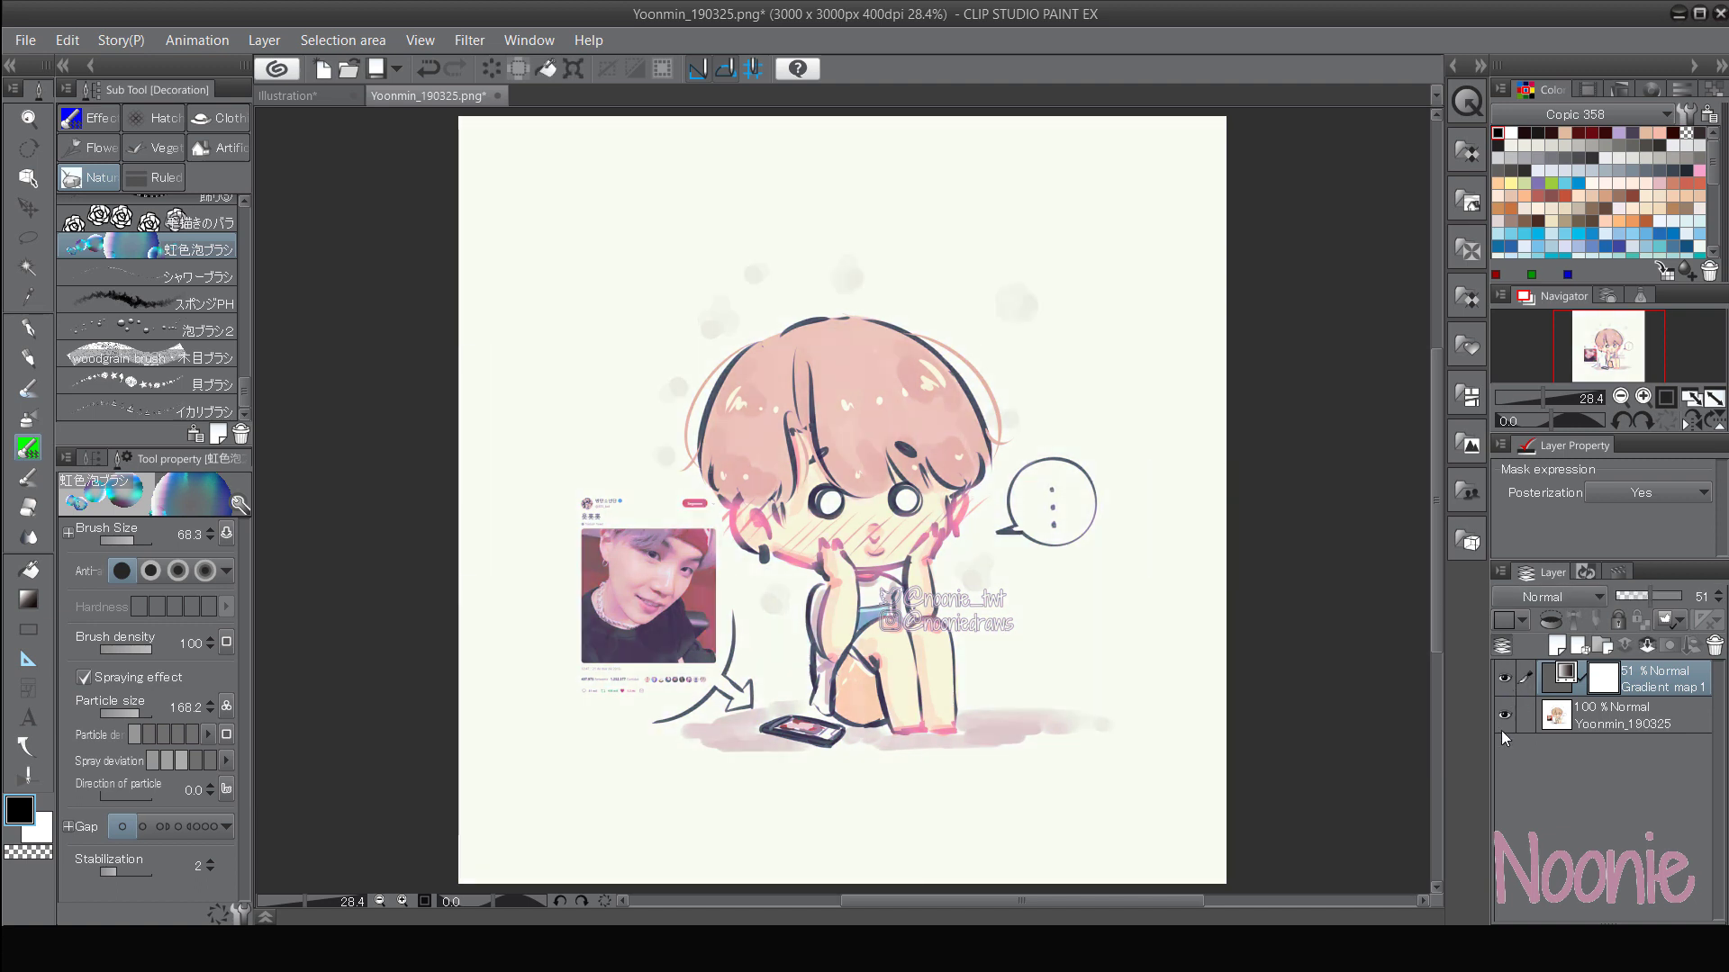
left_click(1505, 677)
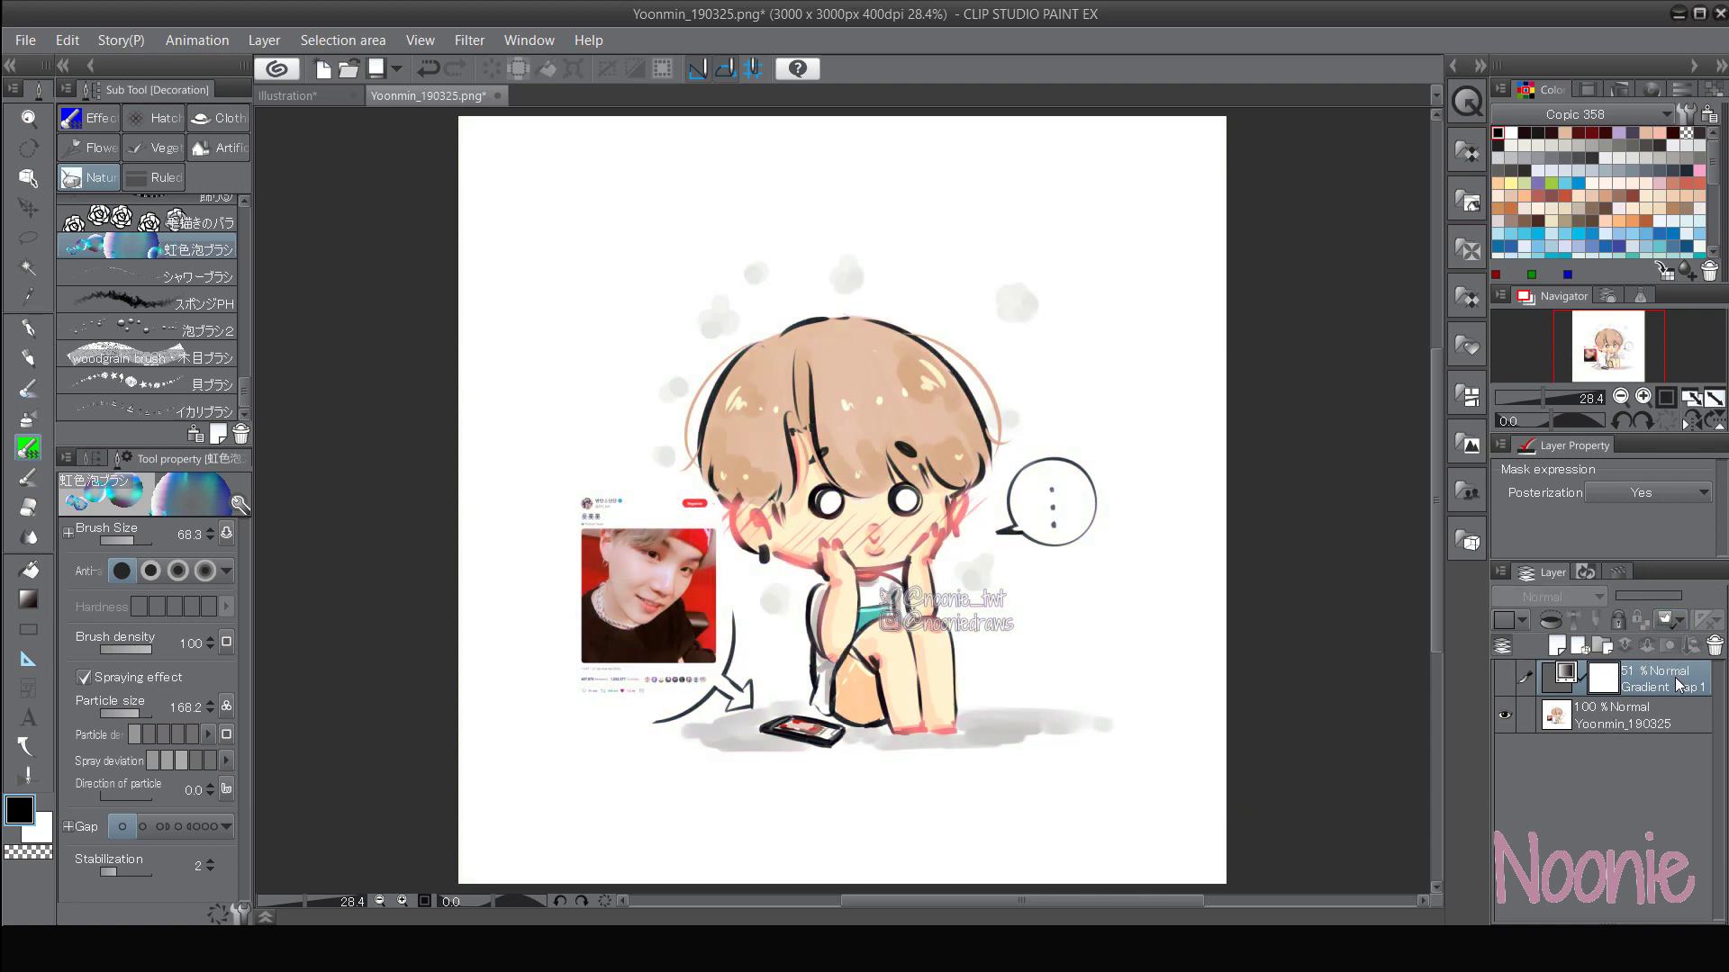
- Close the Yoonmin_190325.png drawing without saving its changes
left_click(499, 96)
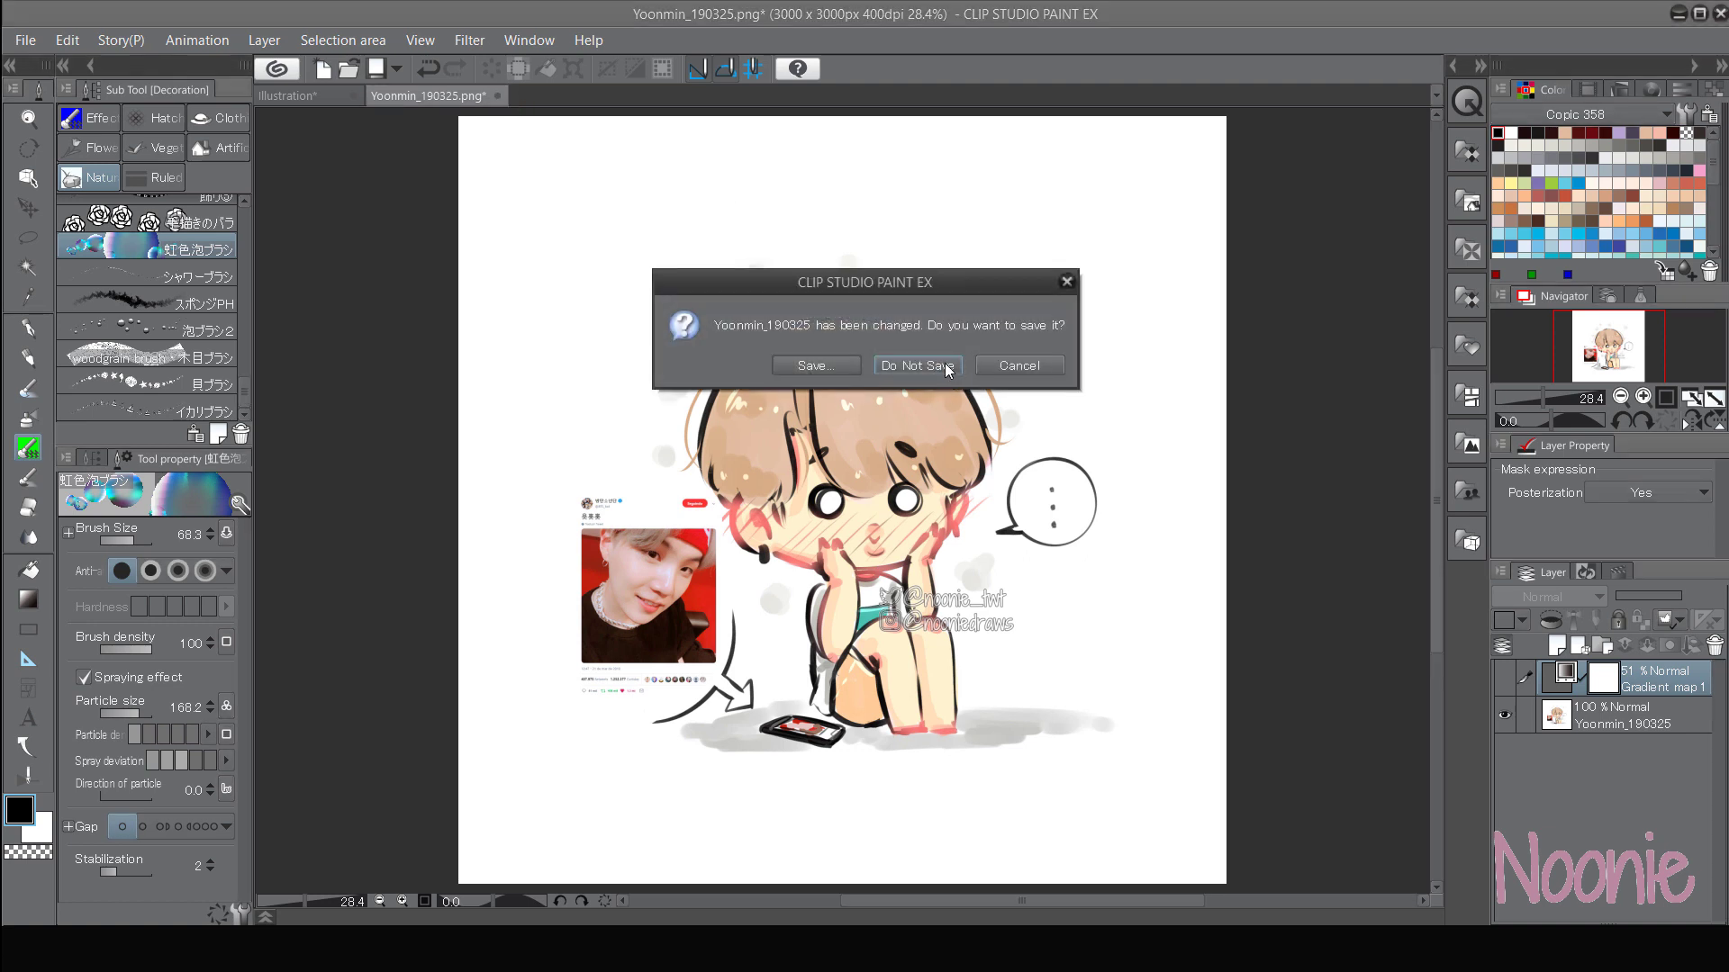
left_click(919, 371)
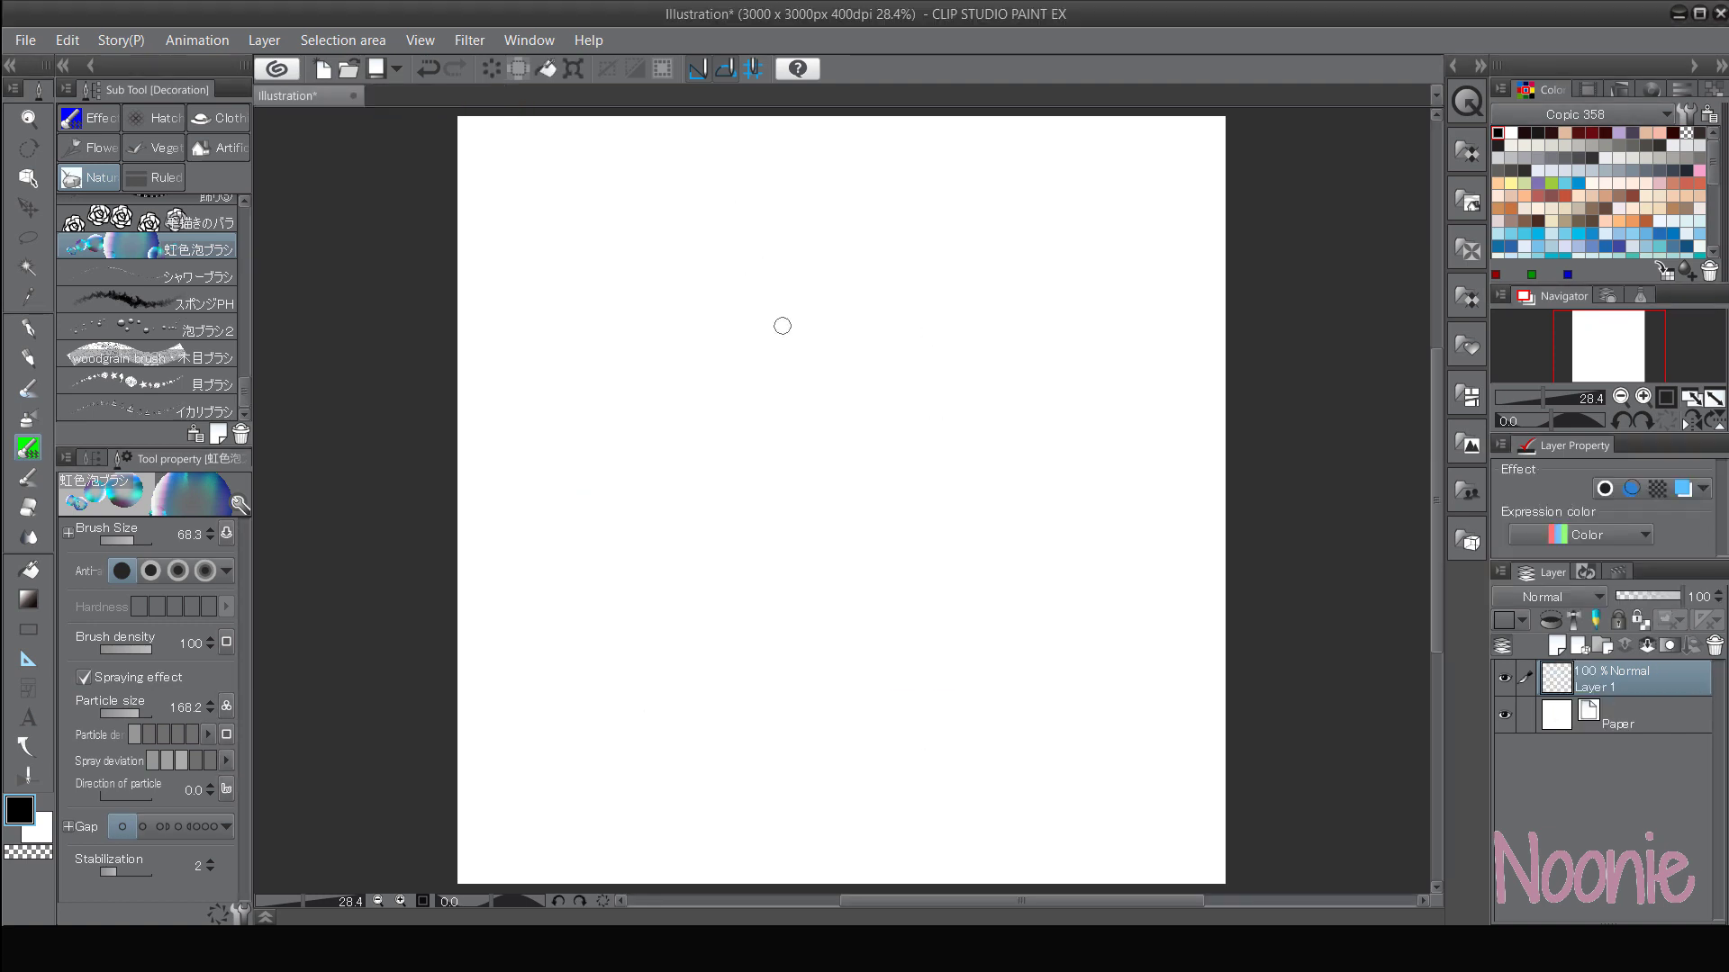
- Try out Noonie's Line Pen with test strokes, clearing the first ones, and draw a wavy line across the canvas's upper part
key("p")
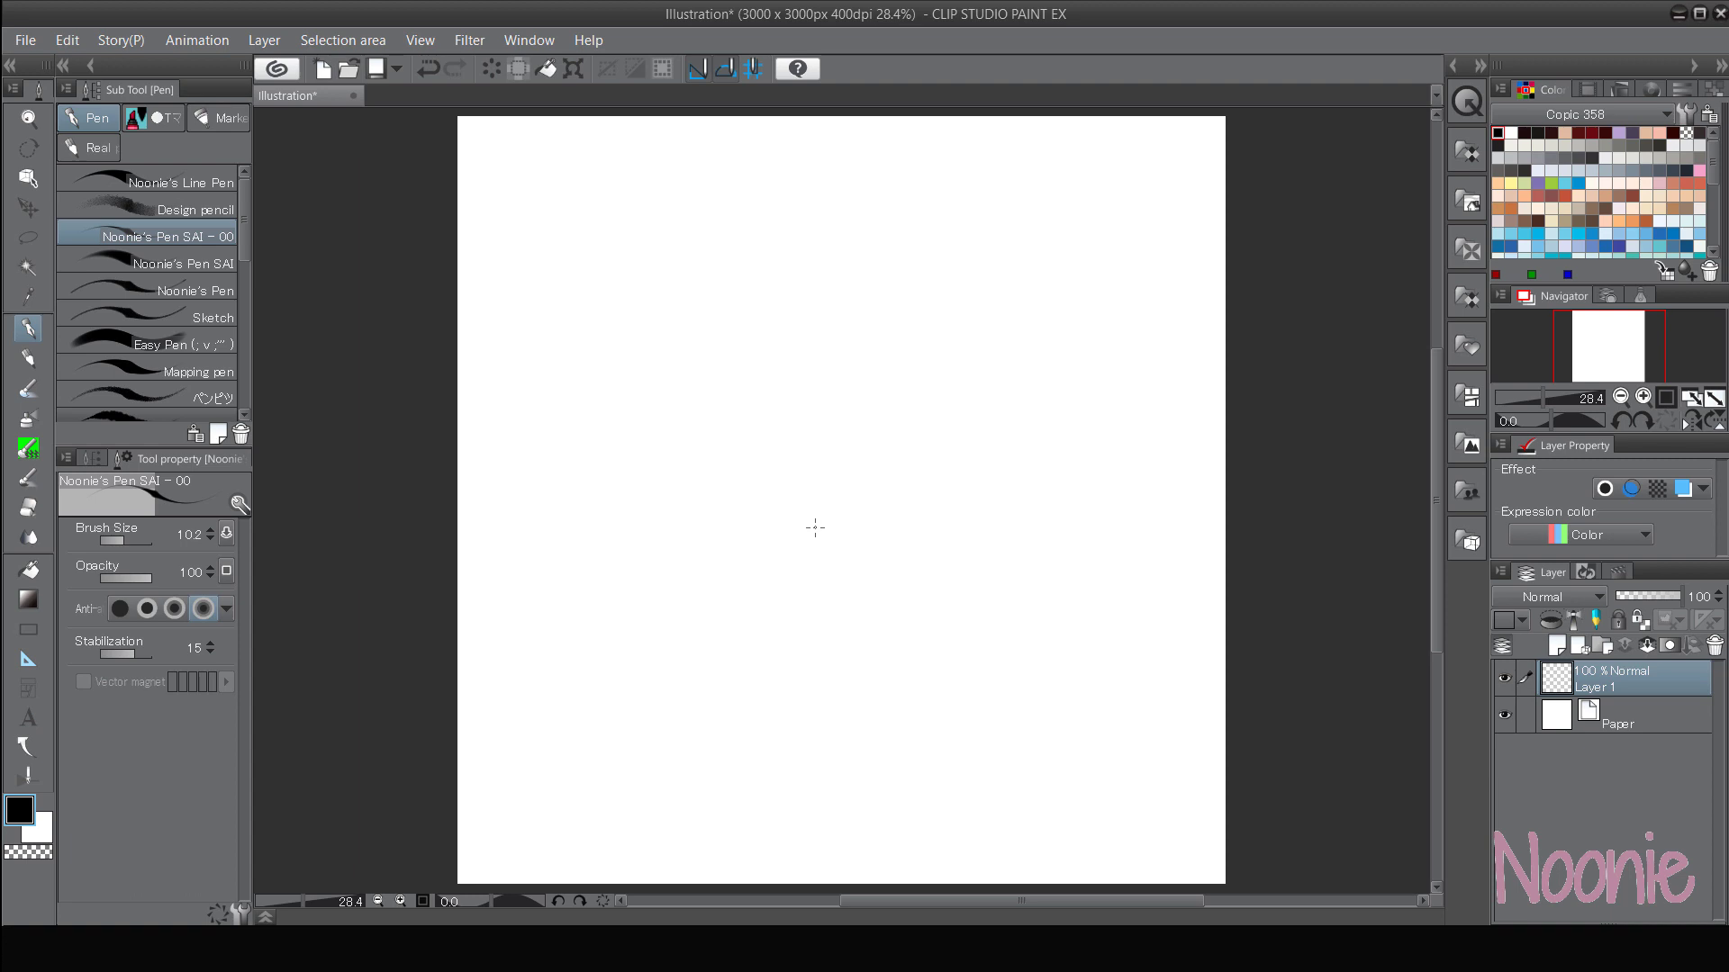
left_click(224, 186)
mouse_move(679, 491)
left_mouse_down()
mouse_move(932, 311)
mouse_move(986, 621)
mouse_move(1017, 645)
left_mouse_up()
key("Delete")
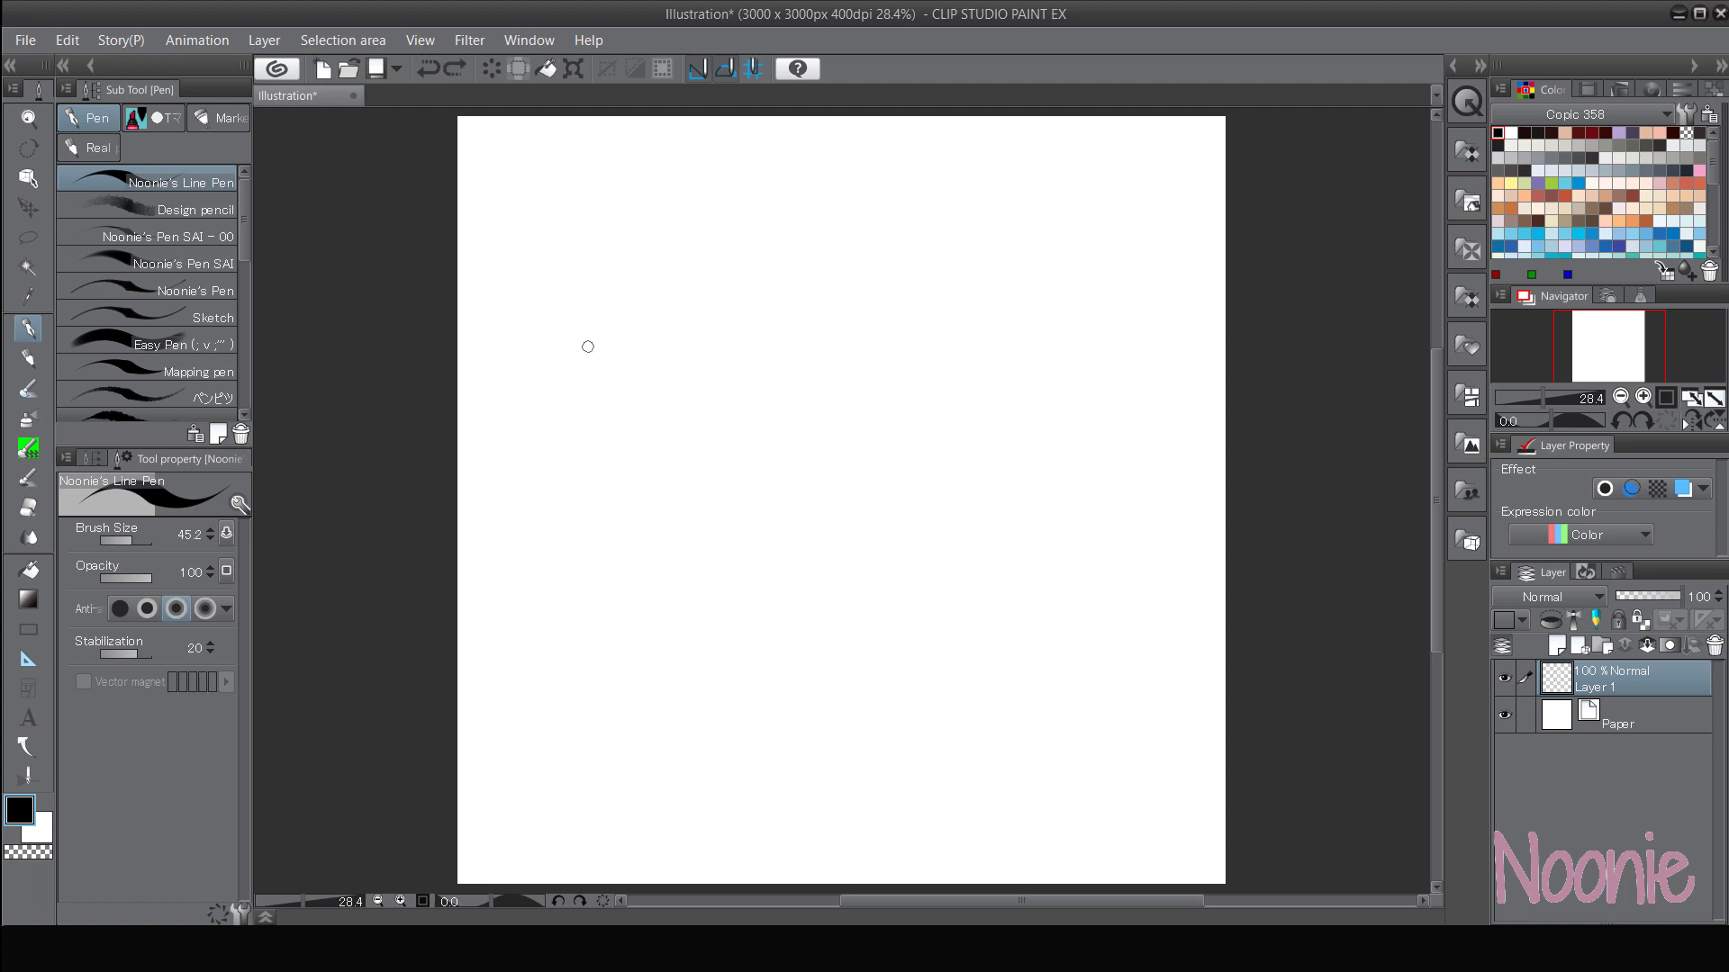
mouse_move(578, 366)
left_mouse_down()
mouse_move(779, 197)
mouse_move(633, 562)
mouse_move(851, 496)
mouse_move(1043, 479)
left_mouse_up()
key("Delete")
mouse_move(554, 267)
left_mouse_down()
mouse_move(634, 230)
mouse_move(872, 211)
mouse_move(1096, 233)
left_mouse_up()
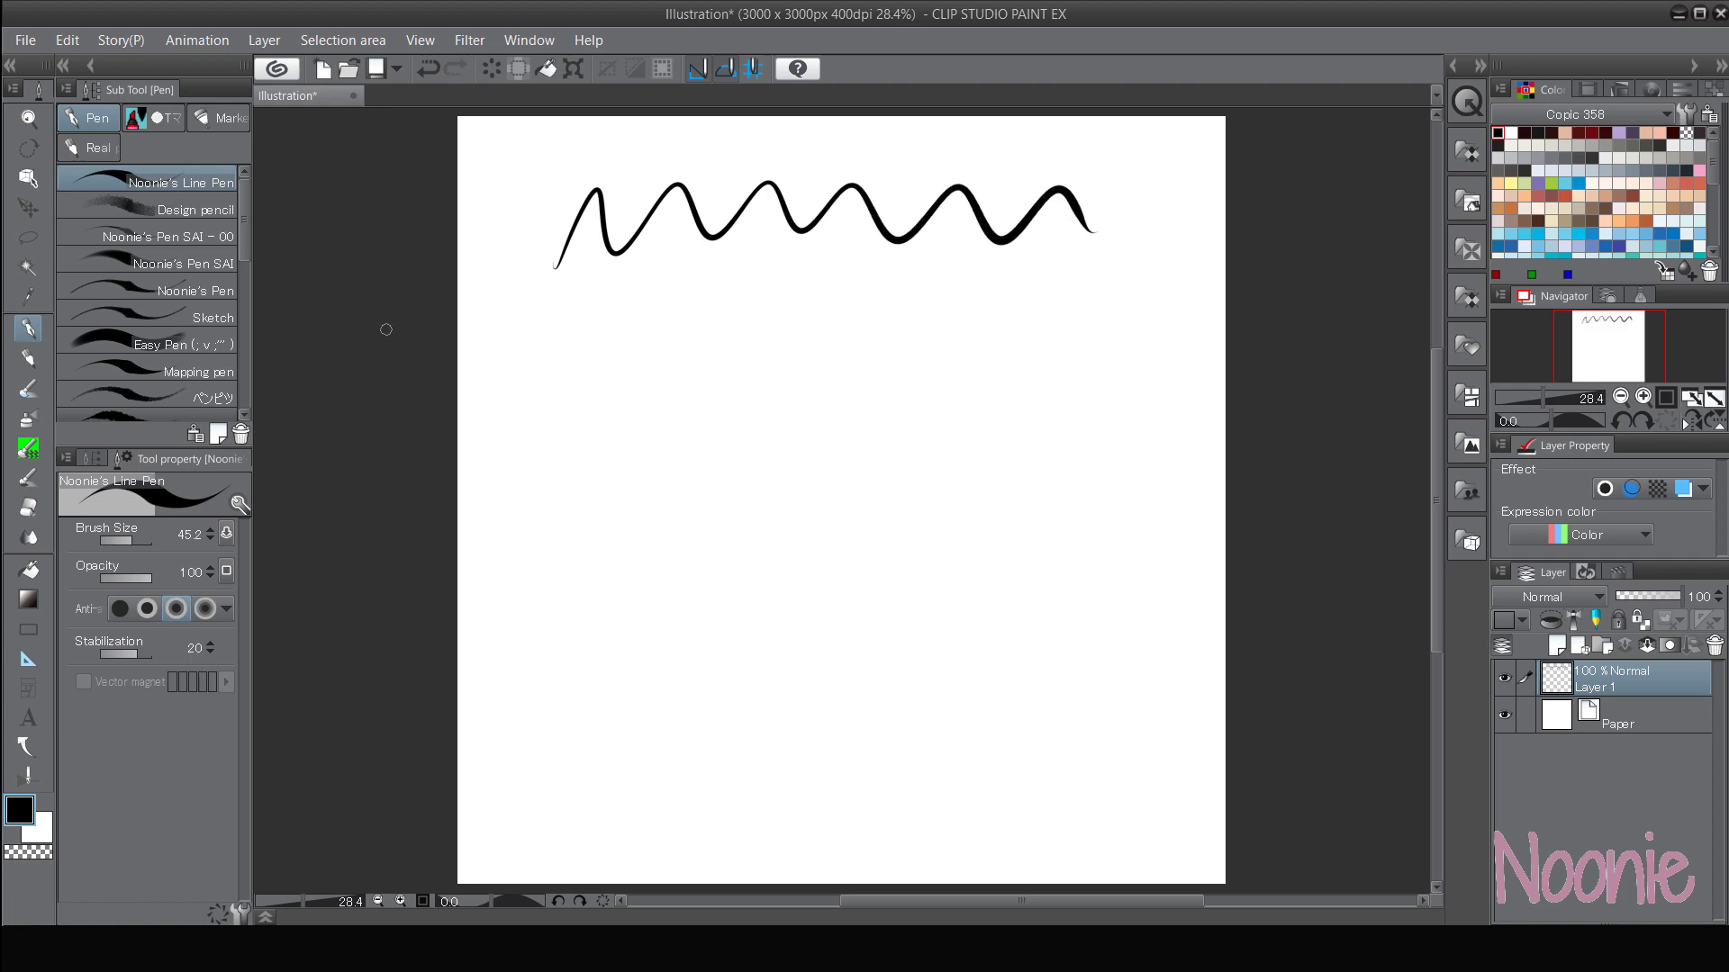
- Switch to the Sketch pen, reduce its brush size to 50.2, try it with overlapping hatching and scribbles, and clear the layer
left_click(216, 318)
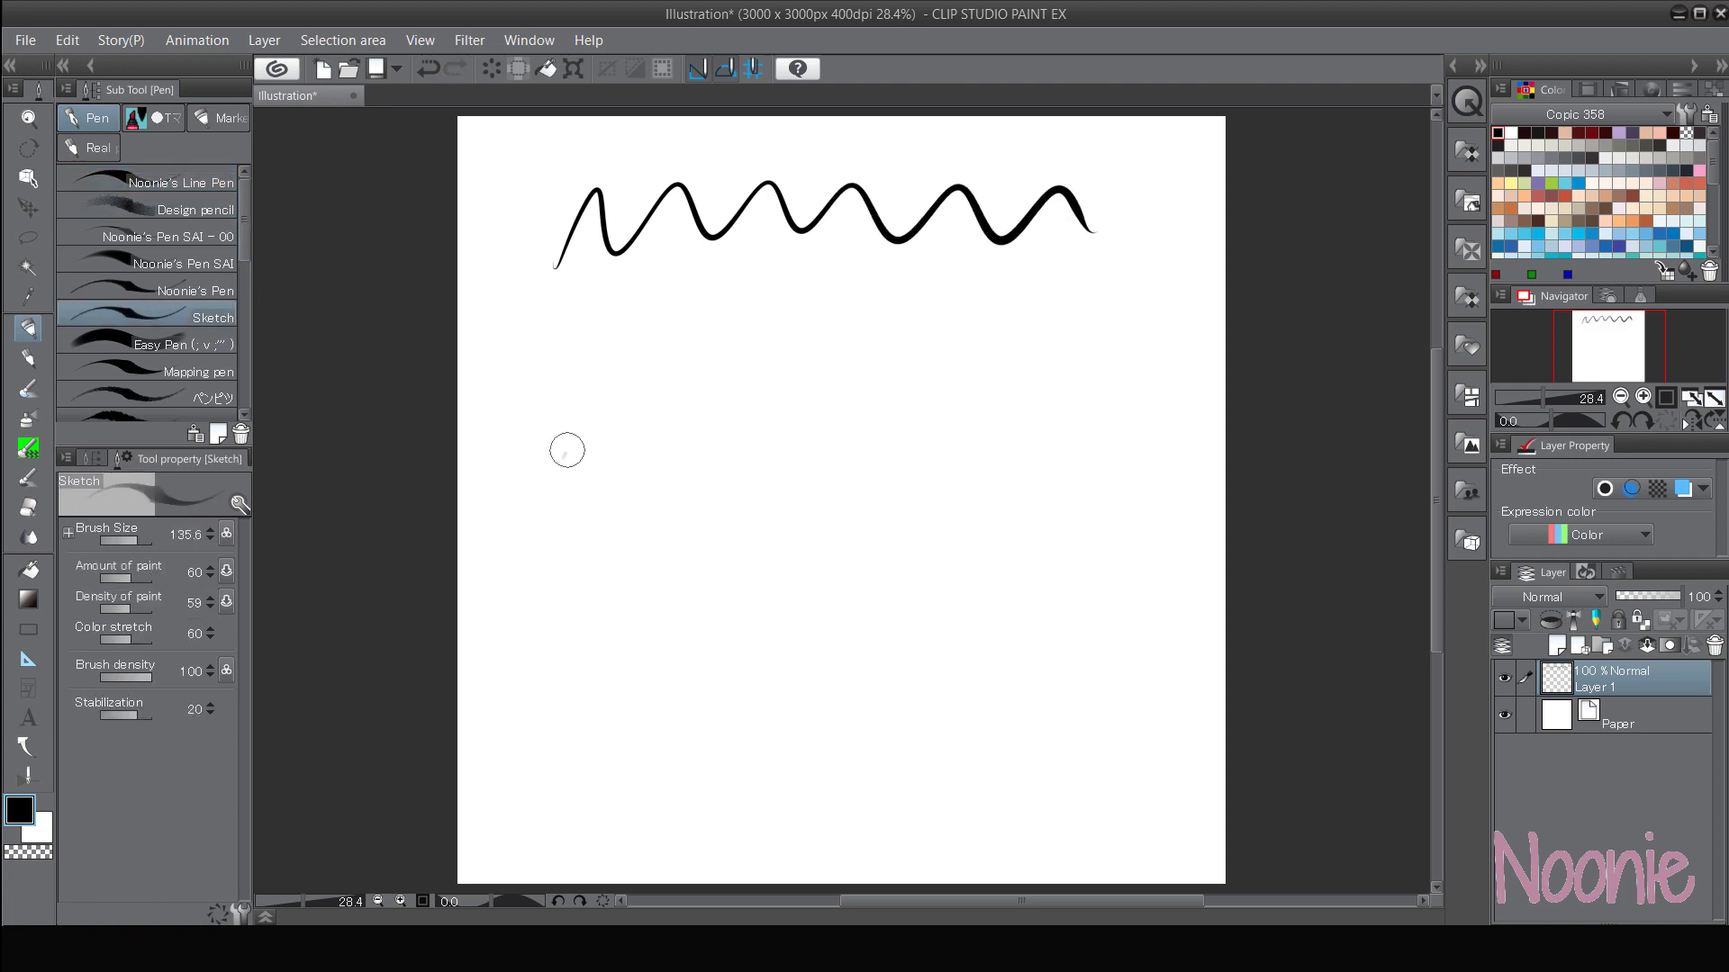
mouse_move(568, 450)
left_mouse_down()
mouse_move(661, 415)
mouse_move(805, 407)
mouse_move(743, 580)
mouse_move(874, 459)
mouse_move(800, 584)
mouse_move(960, 459)
mouse_move(914, 575)
mouse_move(929, 616)
left_mouse_up()
left_click_drag(876, 460, 810, 455, "ctrl+alt")
mouse_move(764, 333)
left_mouse_down()
mouse_move(691, 443)
mouse_move(664, 540)
left_mouse_up()
mouse_move(797, 330)
left_mouse_down()
mouse_move(698, 567)
mouse_move(720, 513)
left_mouse_up()
left_click_drag(803, 405, 698, 567)
left_click_drag(689, 387, 828, 513)
left_click_drag(657, 452, 842, 589)
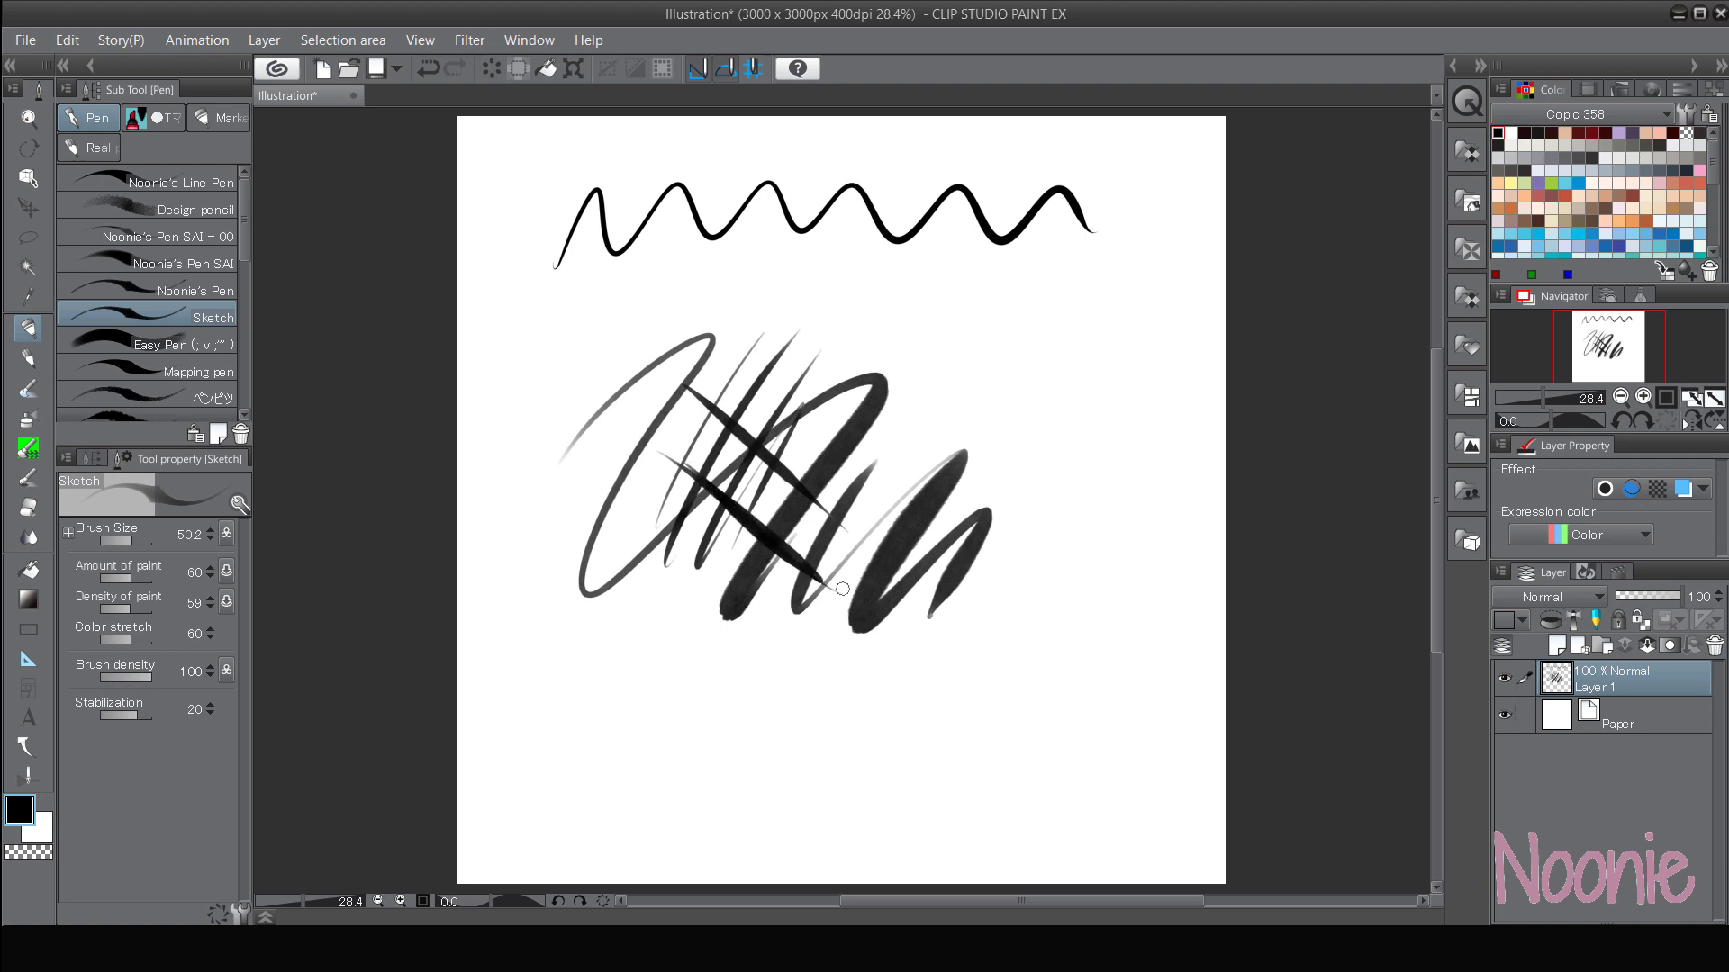
mouse_move(731, 380)
left_mouse_down()
mouse_move(878, 545)
mouse_move(1022, 513)
left_mouse_up()
mouse_move(580, 377)
left_mouse_down()
mouse_move(669, 529)
mouse_move(684, 450)
mouse_move(756, 576)
mouse_move(955, 532)
left_mouse_up()
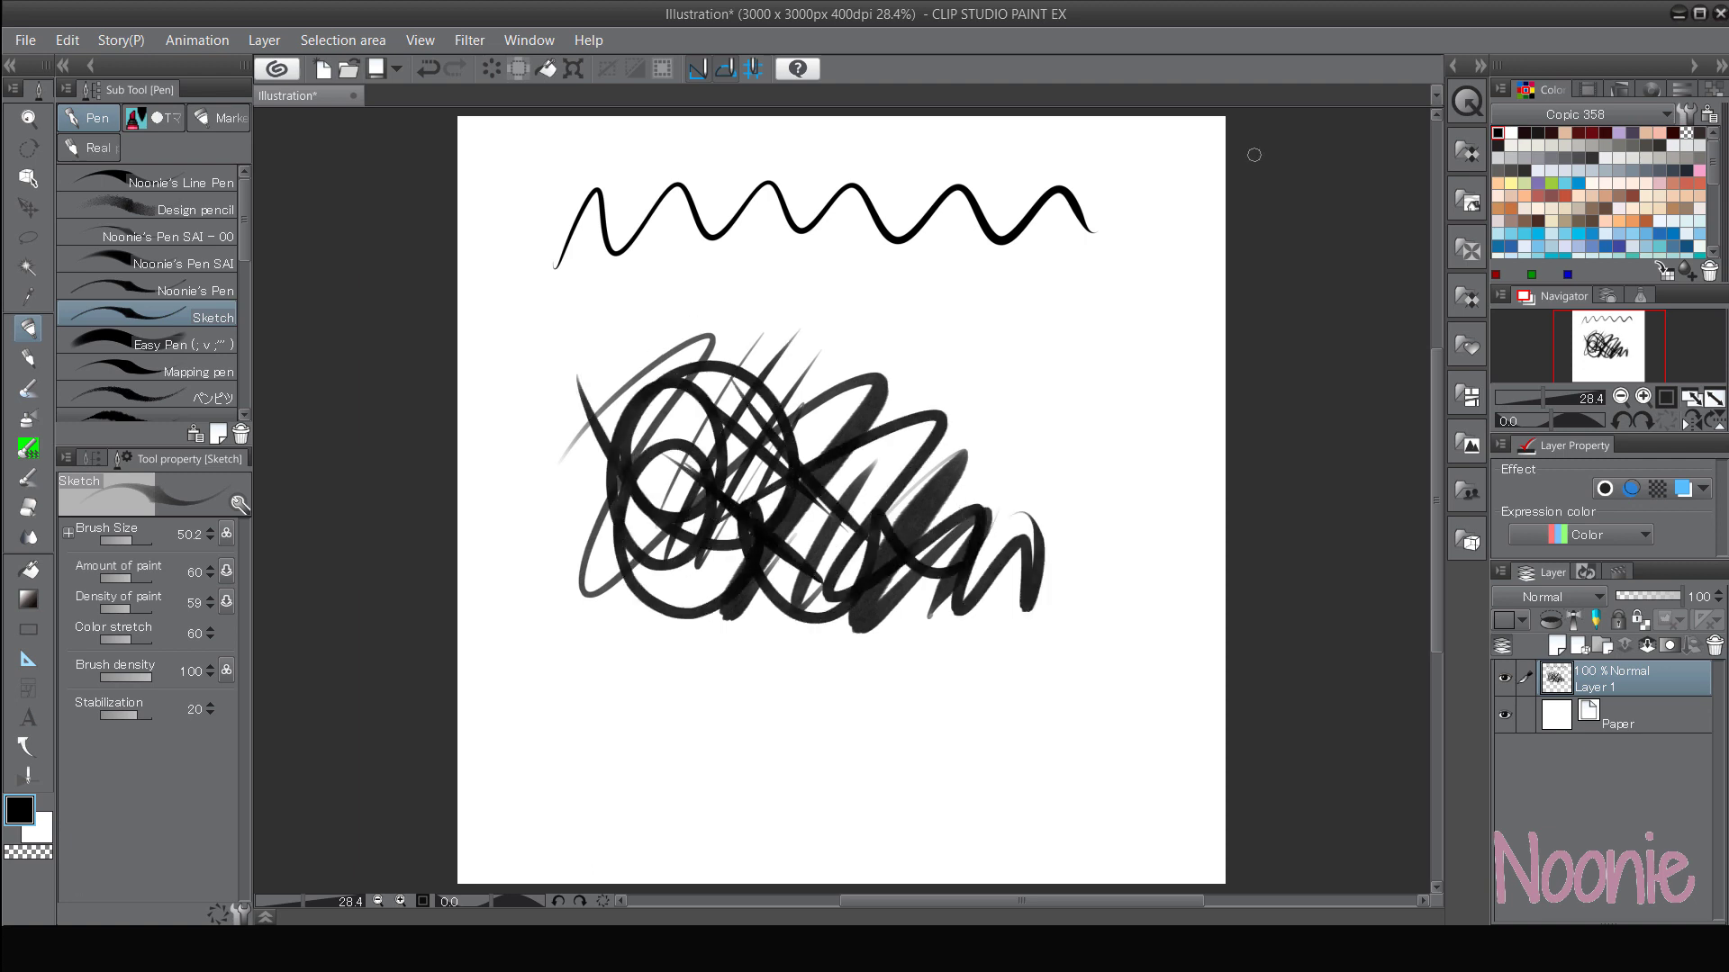
key("Delete")
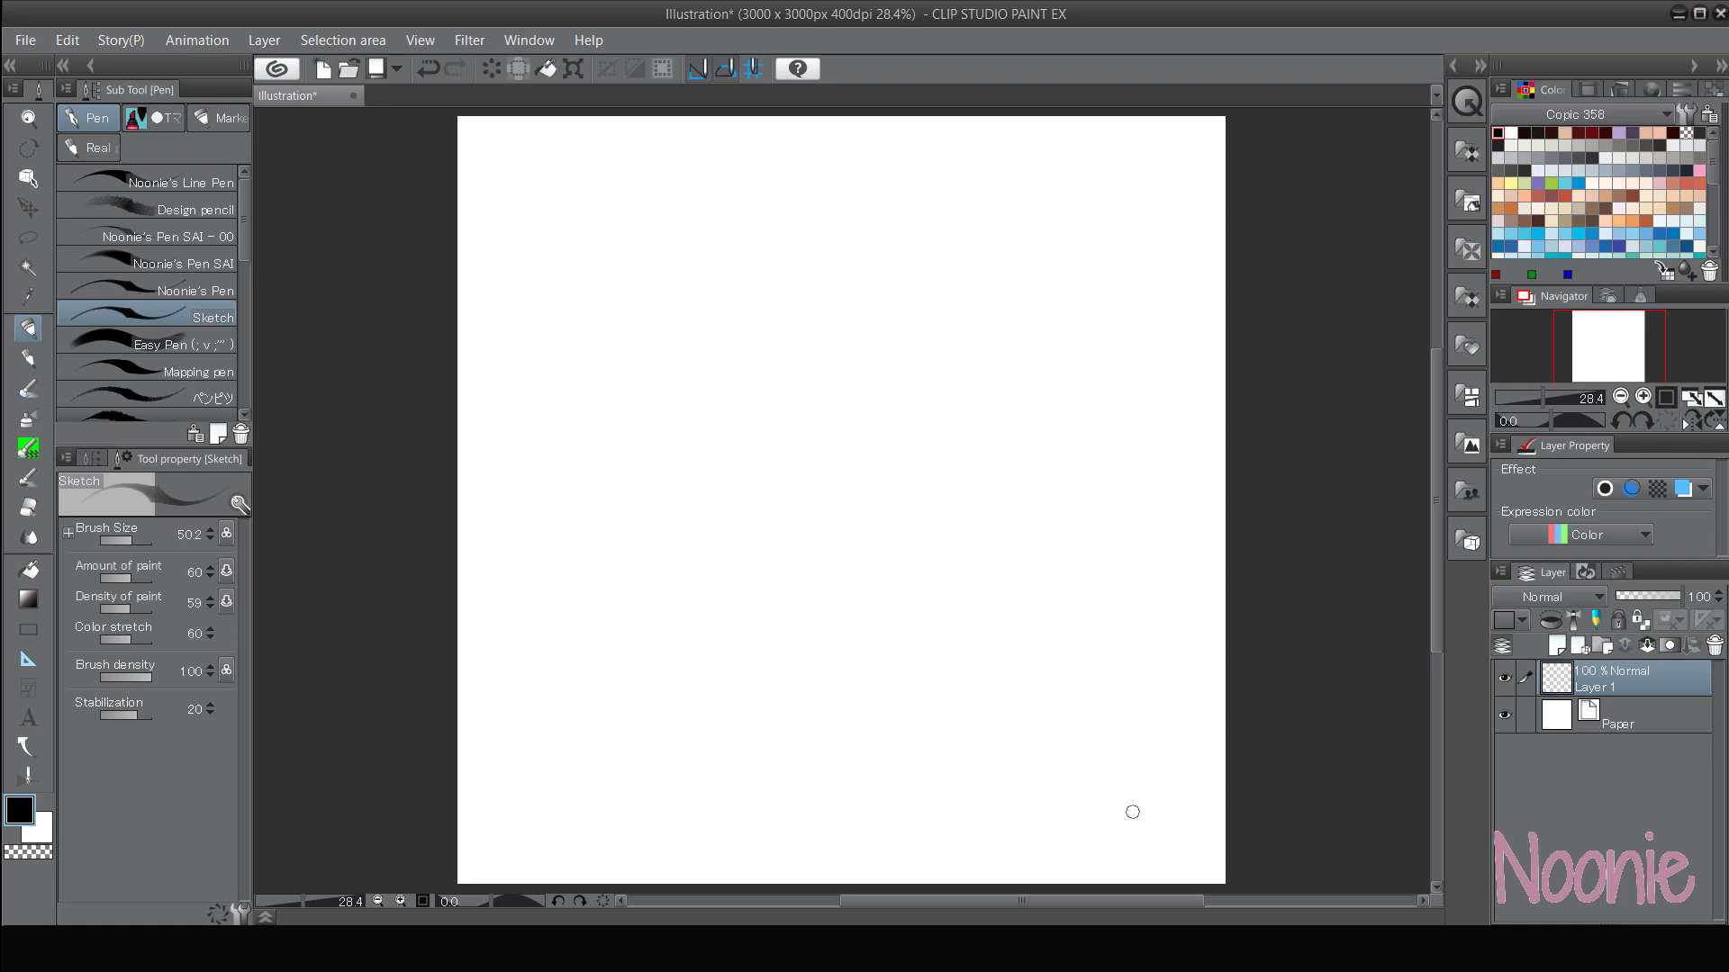
- Draw large spiral and short test strokes with the Sketch pen and clear the layer
mouse_move(770, 219)
left_mouse_down()
mouse_move(640, 734)
mouse_move(620, 555)
mouse_move(864, 306)
mouse_move(887, 513)
left_mouse_up()
left_click_drag(851, 370, 813, 514)
left_click_drag(857, 411, 870, 439)
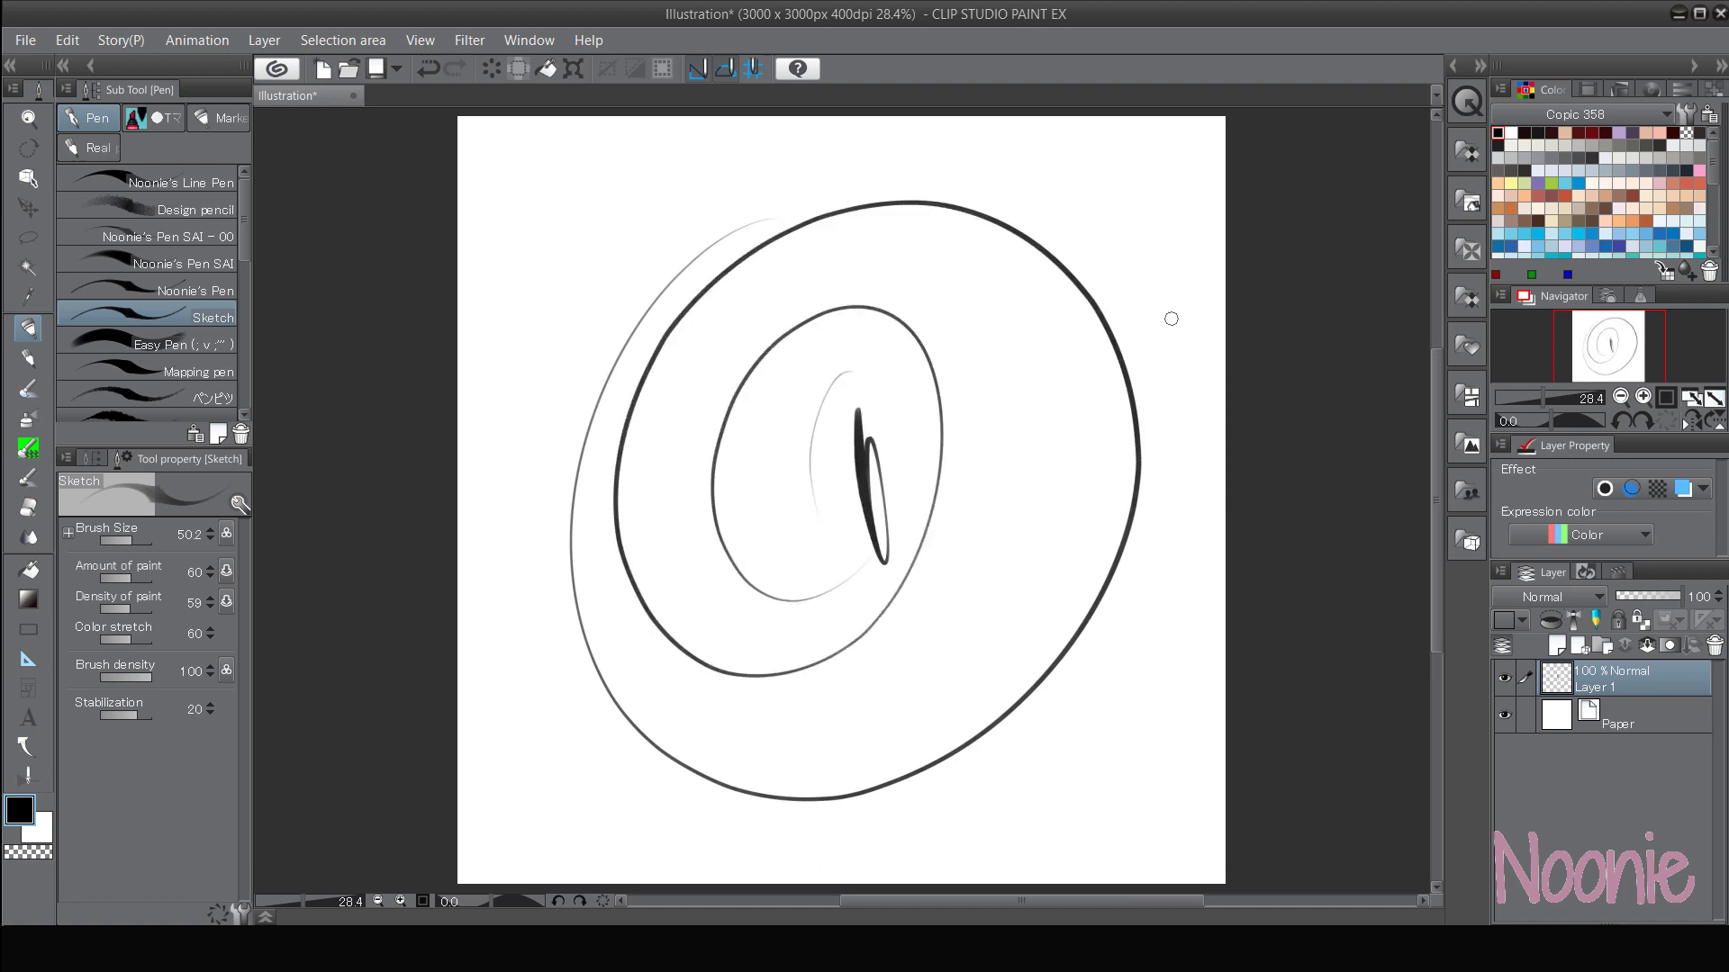
mouse_move(851, 308)
left_mouse_down()
mouse_move(835, 608)
mouse_move(833, 567)
left_mouse_up()
key("Delete")
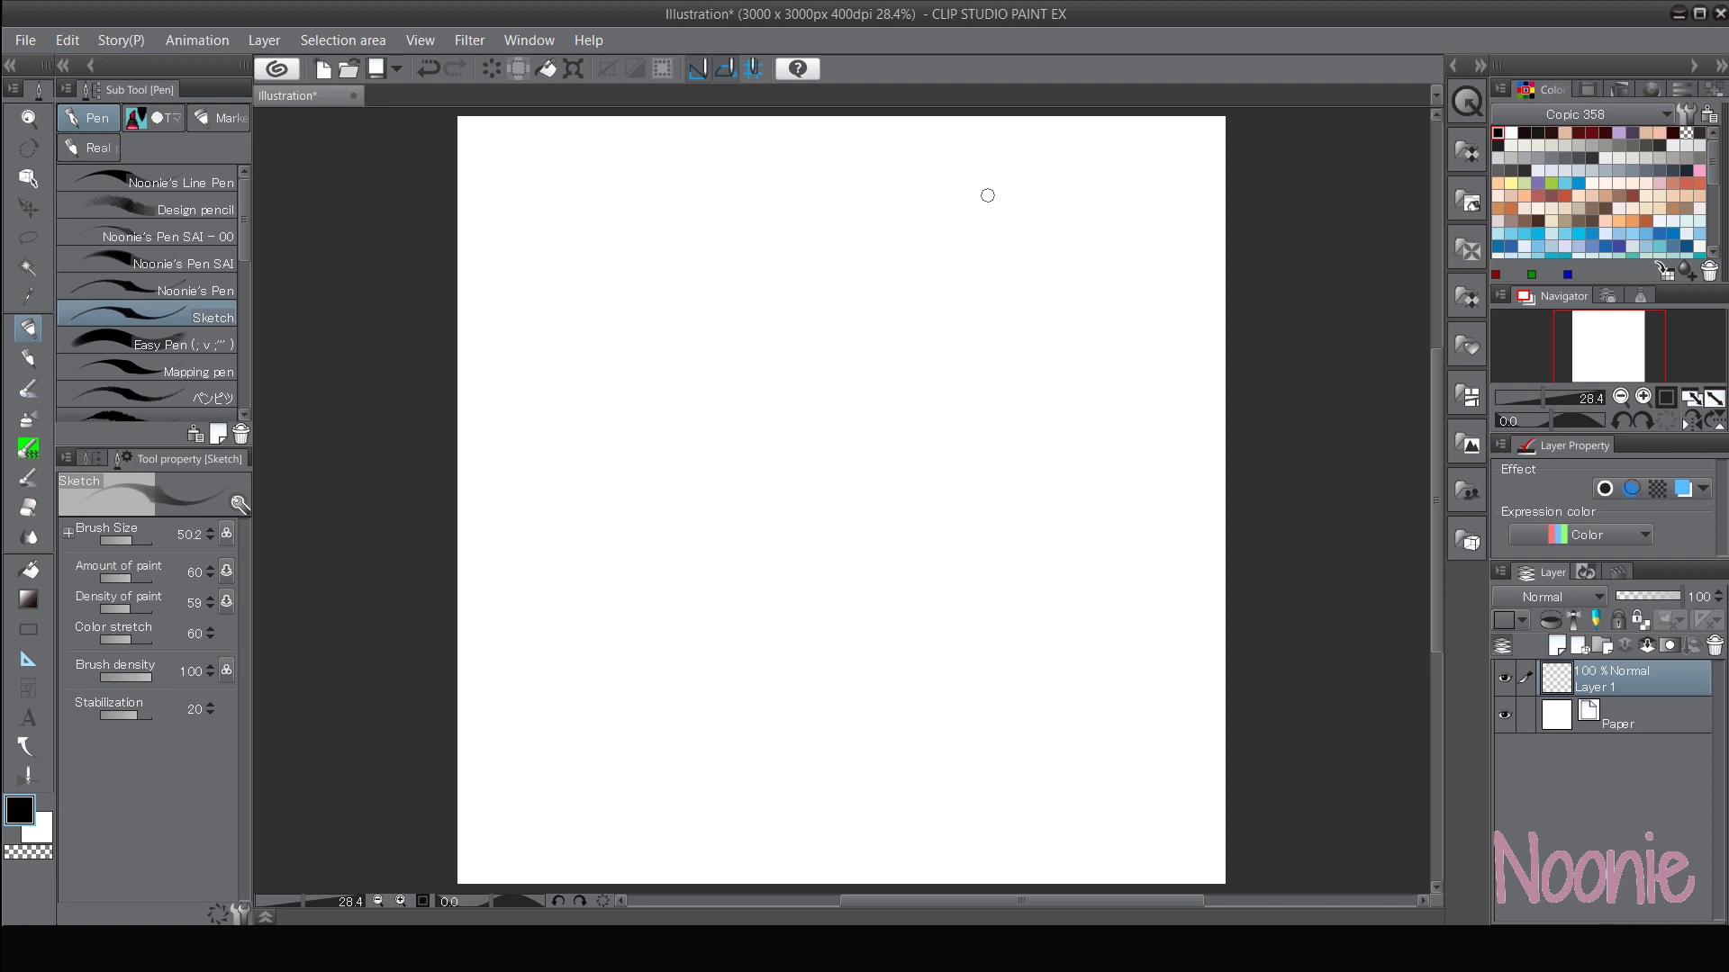
- Set the Sketch pen's brush size to 48.4 and try several circles for a head, undoing each attempt
left_click_drag(798, 384, 832, 351)
mouse_move(824, 279)
left_mouse_down()
mouse_move(752, 358)
mouse_move(837, 510)
left_mouse_up()
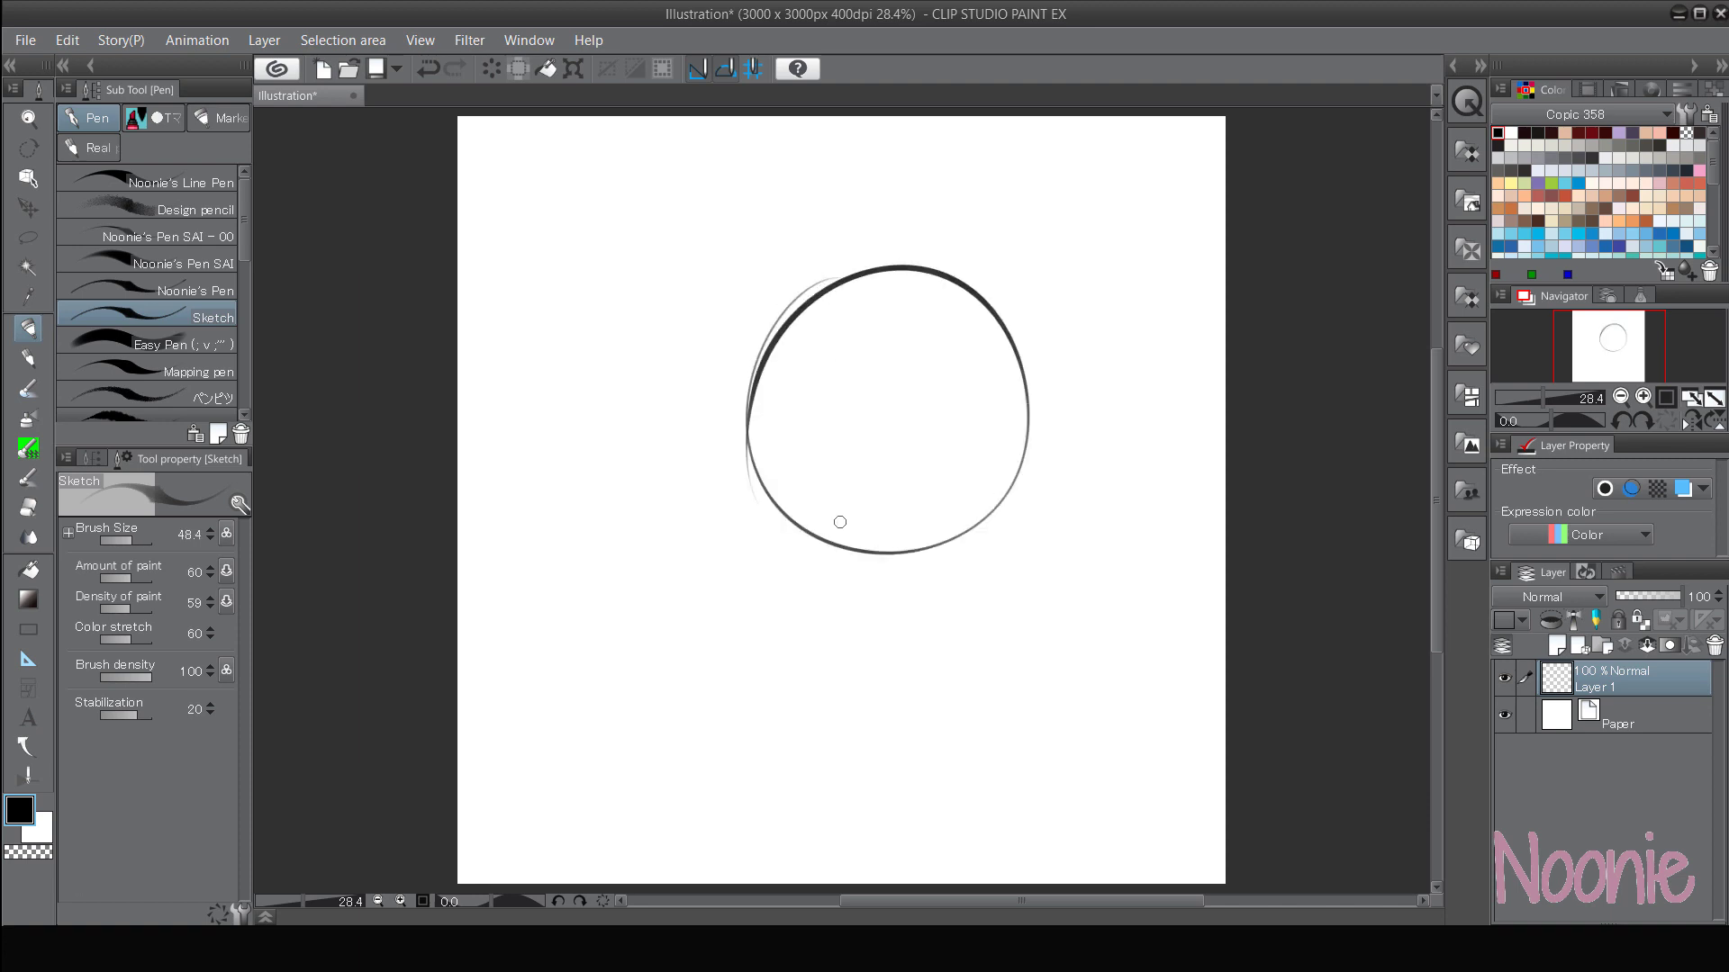
key("ctrl+z")
mouse_move(816, 255)
left_mouse_down()
mouse_move(728, 342)
mouse_move(747, 270)
mouse_move(753, 506)
mouse_move(707, 459)
left_mouse_up()
key("ctrl+z")
key("ctrl+z")
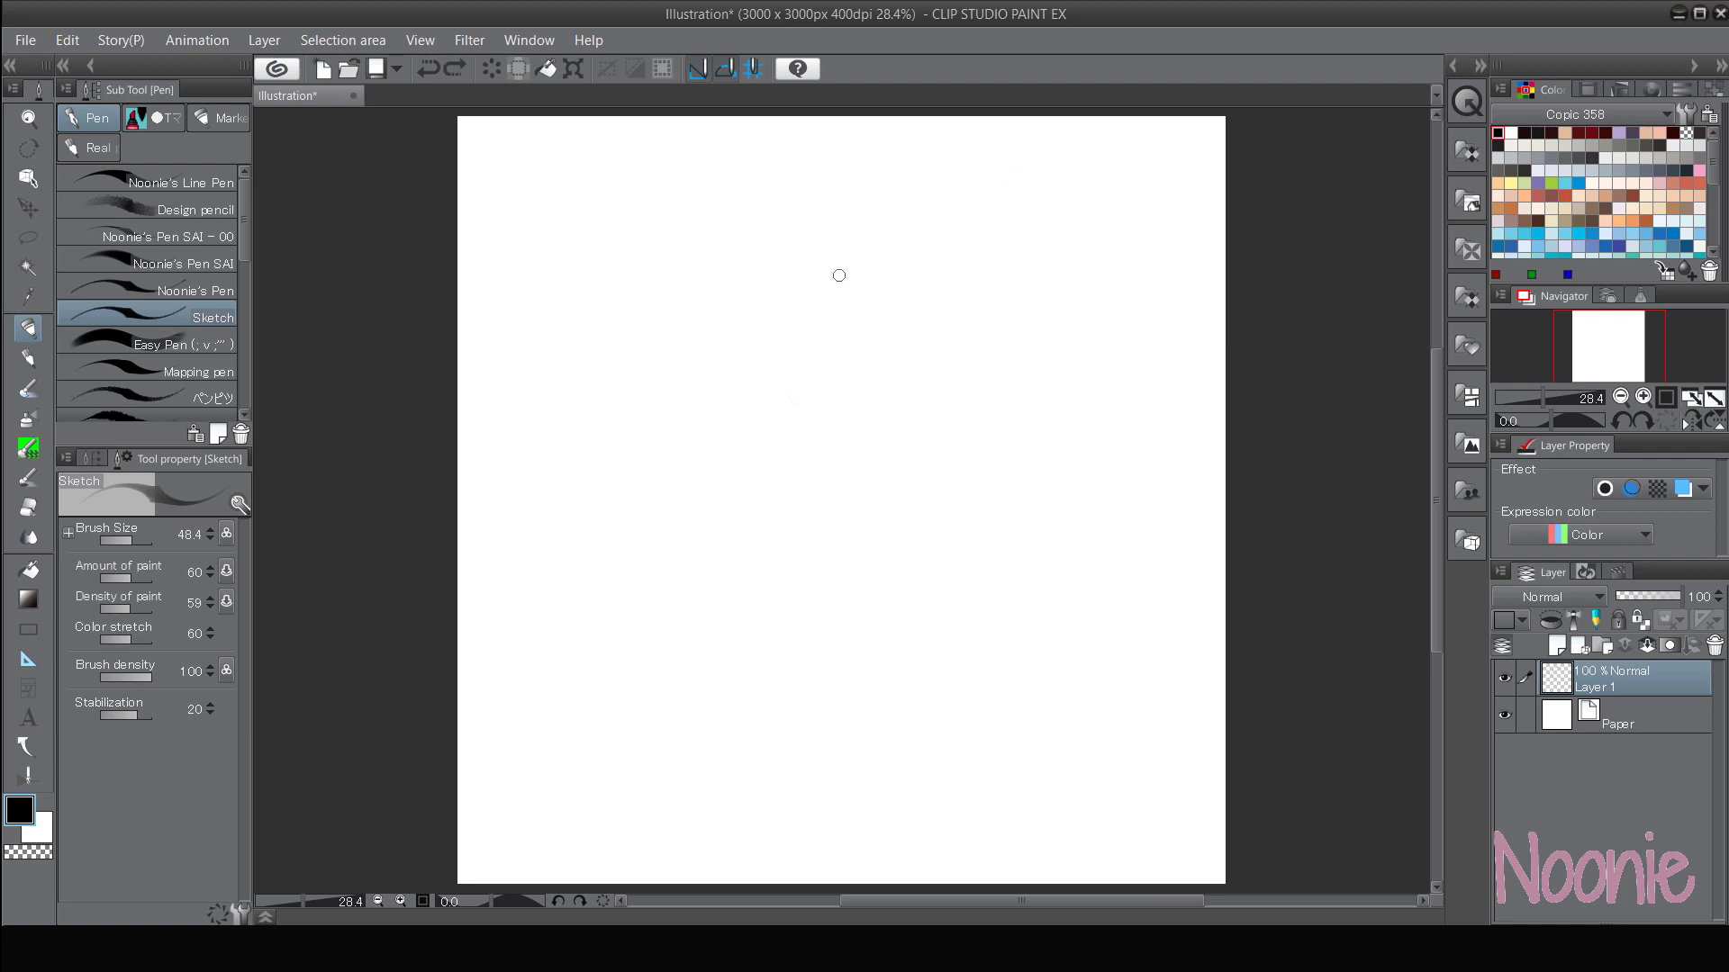
mouse_move(819, 263)
left_mouse_down()
mouse_move(961, 478)
mouse_move(718, 455)
left_mouse_up()
key("ctrl+z")
- Sketch a chibi head with a round face, thickened jaw, one ear, two vertical-line eyes and a small open mouth
mouse_move(822, 261)
left_mouse_down()
mouse_move(718, 324)
mouse_move(716, 302)
mouse_move(704, 396)
mouse_move(747, 484)
mouse_move(892, 509)
mouse_move(984, 442)
mouse_move(1017, 369)
mouse_move(988, 448)
left_mouse_up()
left_click_drag(1007, 388, 997, 422)
left_click_drag(881, 362, 894, 423)
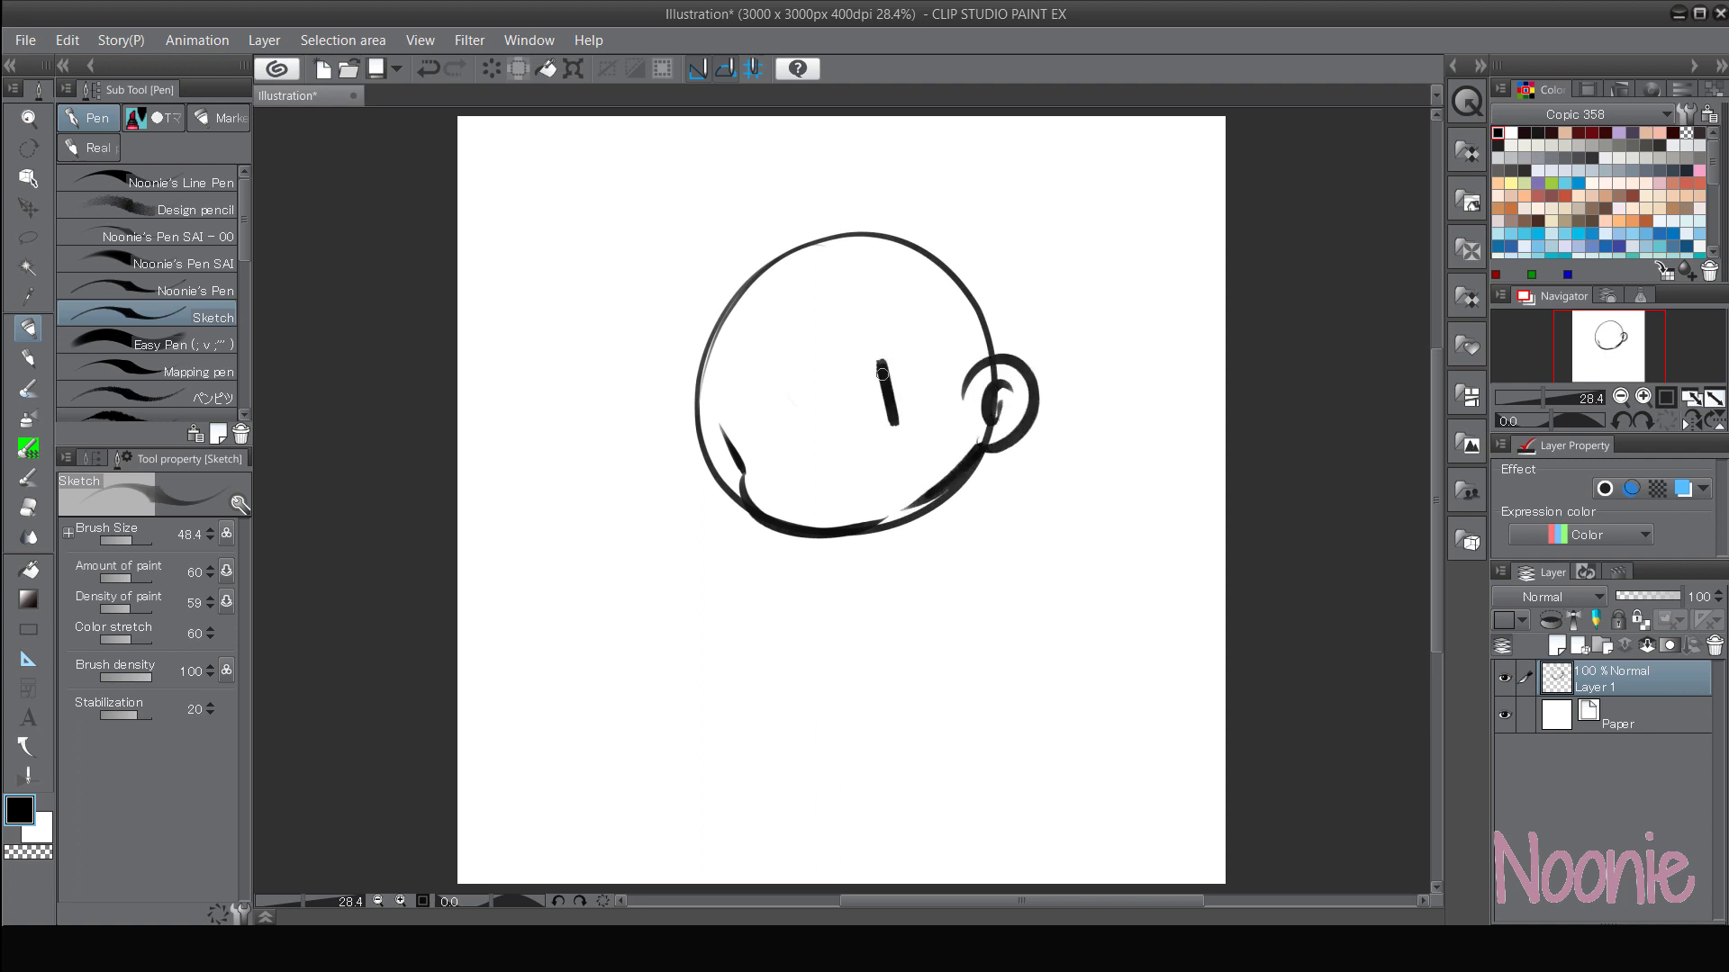
mouse_move(770, 393)
left_mouse_down()
mouse_move(789, 466)
mouse_move(869, 468)
mouse_move(850, 477)
left_mouse_up()
- Sketch the bangs falling across the forehead with short pointed strands at both sides
mouse_move(712, 245)
left_mouse_down()
mouse_move(752, 374)
mouse_move(891, 397)
mouse_move(891, 322)
left_mouse_up()
left_click_drag(893, 323, 952, 370)
left_click_drag(725, 351, 768, 426)
- Sketch the outer hair outline around the head's sides and crown, undoing and redrawing the strokes beside the earless cheek
mouse_move(656, 294)
left_mouse_down()
mouse_move(638, 332)
mouse_move(692, 516)
left_mouse_up()
left_click_drag(684, 470, 720, 467)
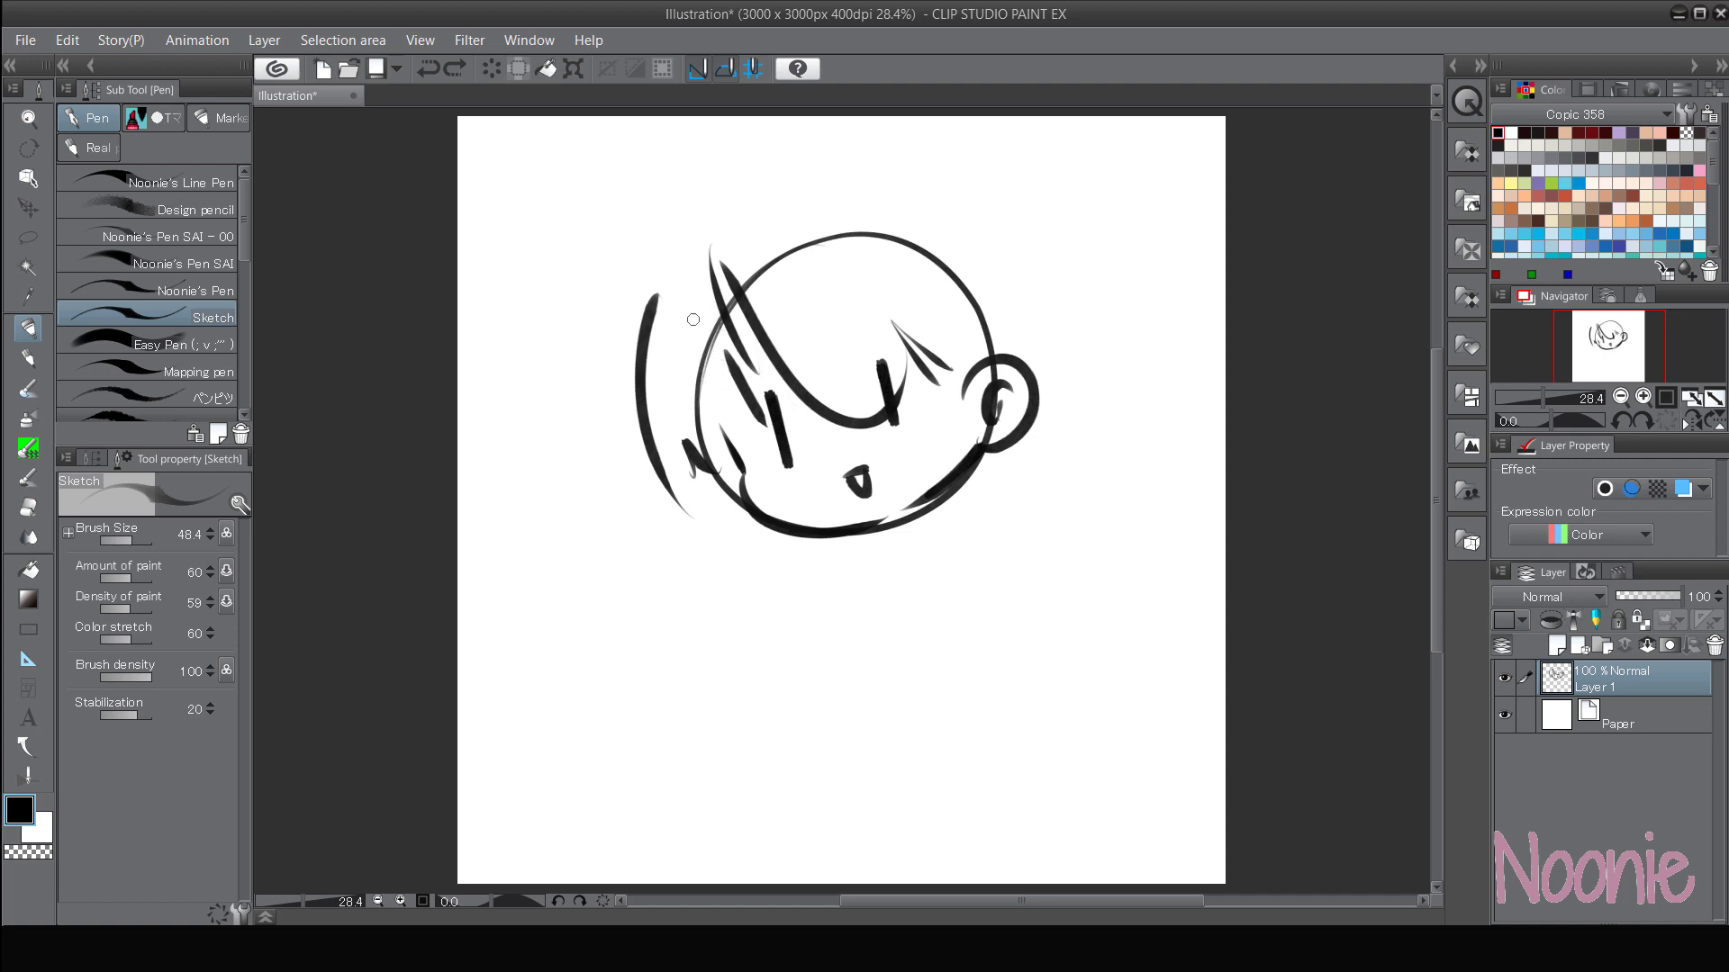
key("ctrl+z")
key("ctrl+z")
mouse_move(663, 288)
left_mouse_down()
mouse_move(630, 344)
mouse_move(666, 435)
mouse_move(725, 476)
left_mouse_up()
mouse_move(980, 226)
left_mouse_down()
mouse_move(1054, 346)
mouse_move(1026, 362)
left_mouse_up()
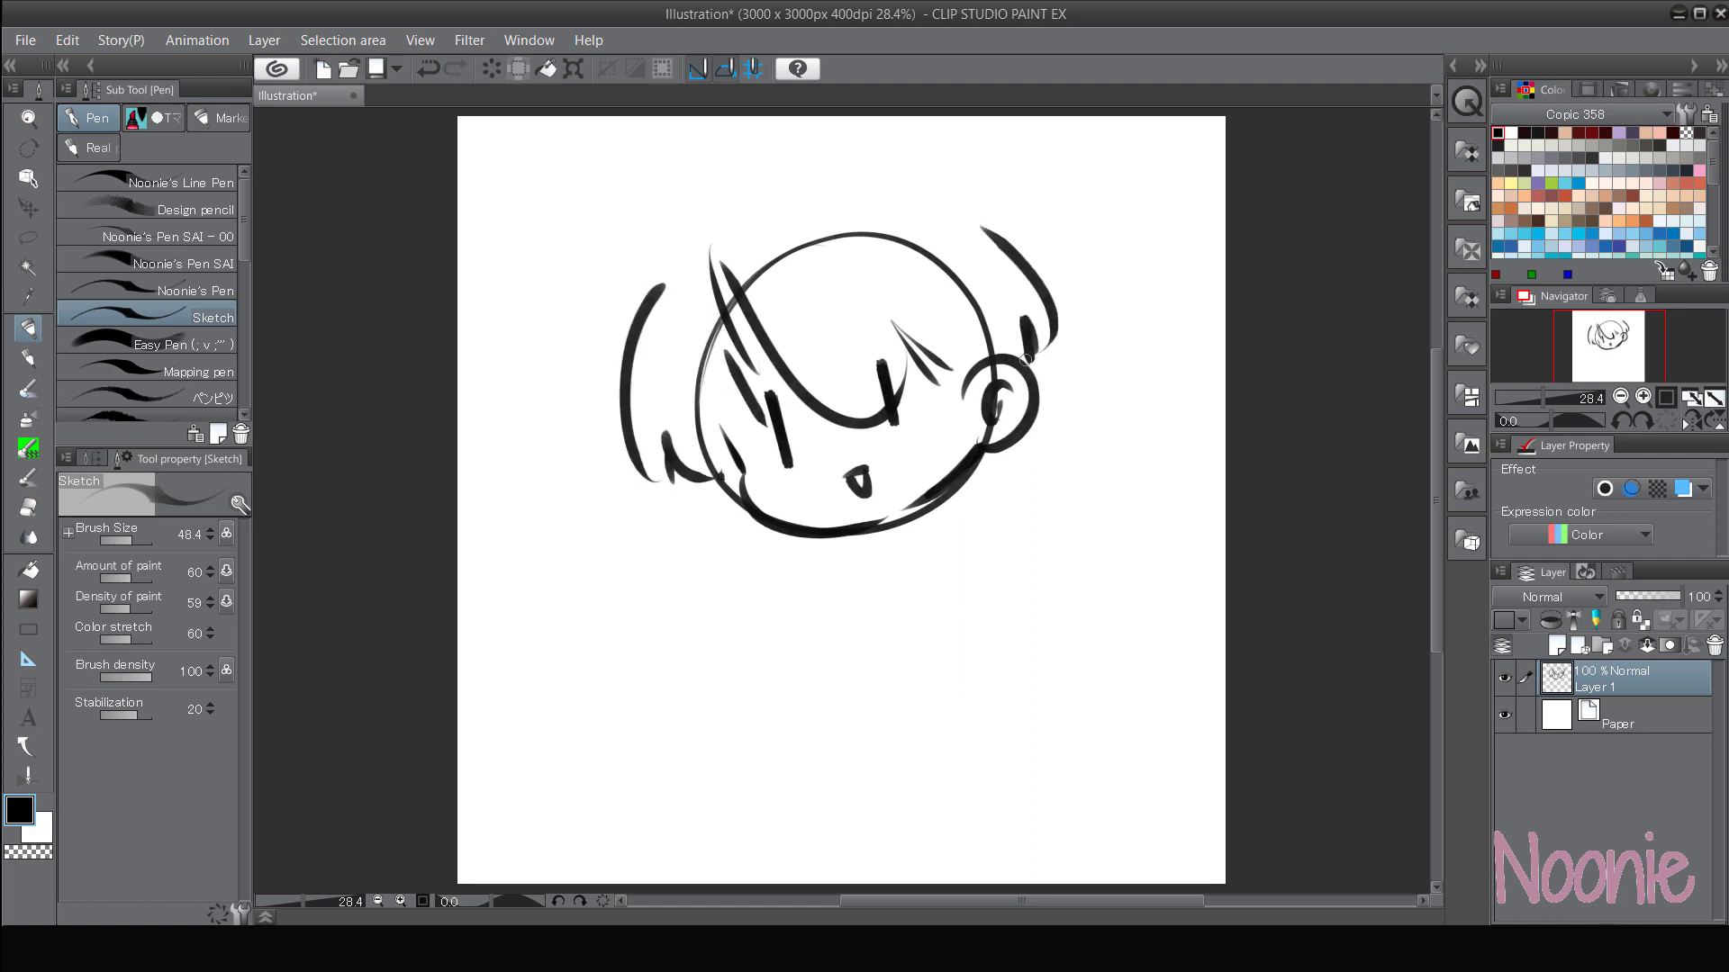
mouse_move(667, 261)
left_mouse_down()
mouse_move(674, 242)
mouse_move(790, 225)
left_mouse_up()
mouse_move(786, 196)
left_mouse_down()
mouse_move(814, 180)
mouse_move(904, 190)
left_mouse_up()
left_click_drag(927, 186, 959, 207)
- Add small blush marks on both cheeks, short accents around the mouth, and two eyebrows
left_click_drag(799, 477, 782, 502)
left_click_drag(784, 488, 771, 501)
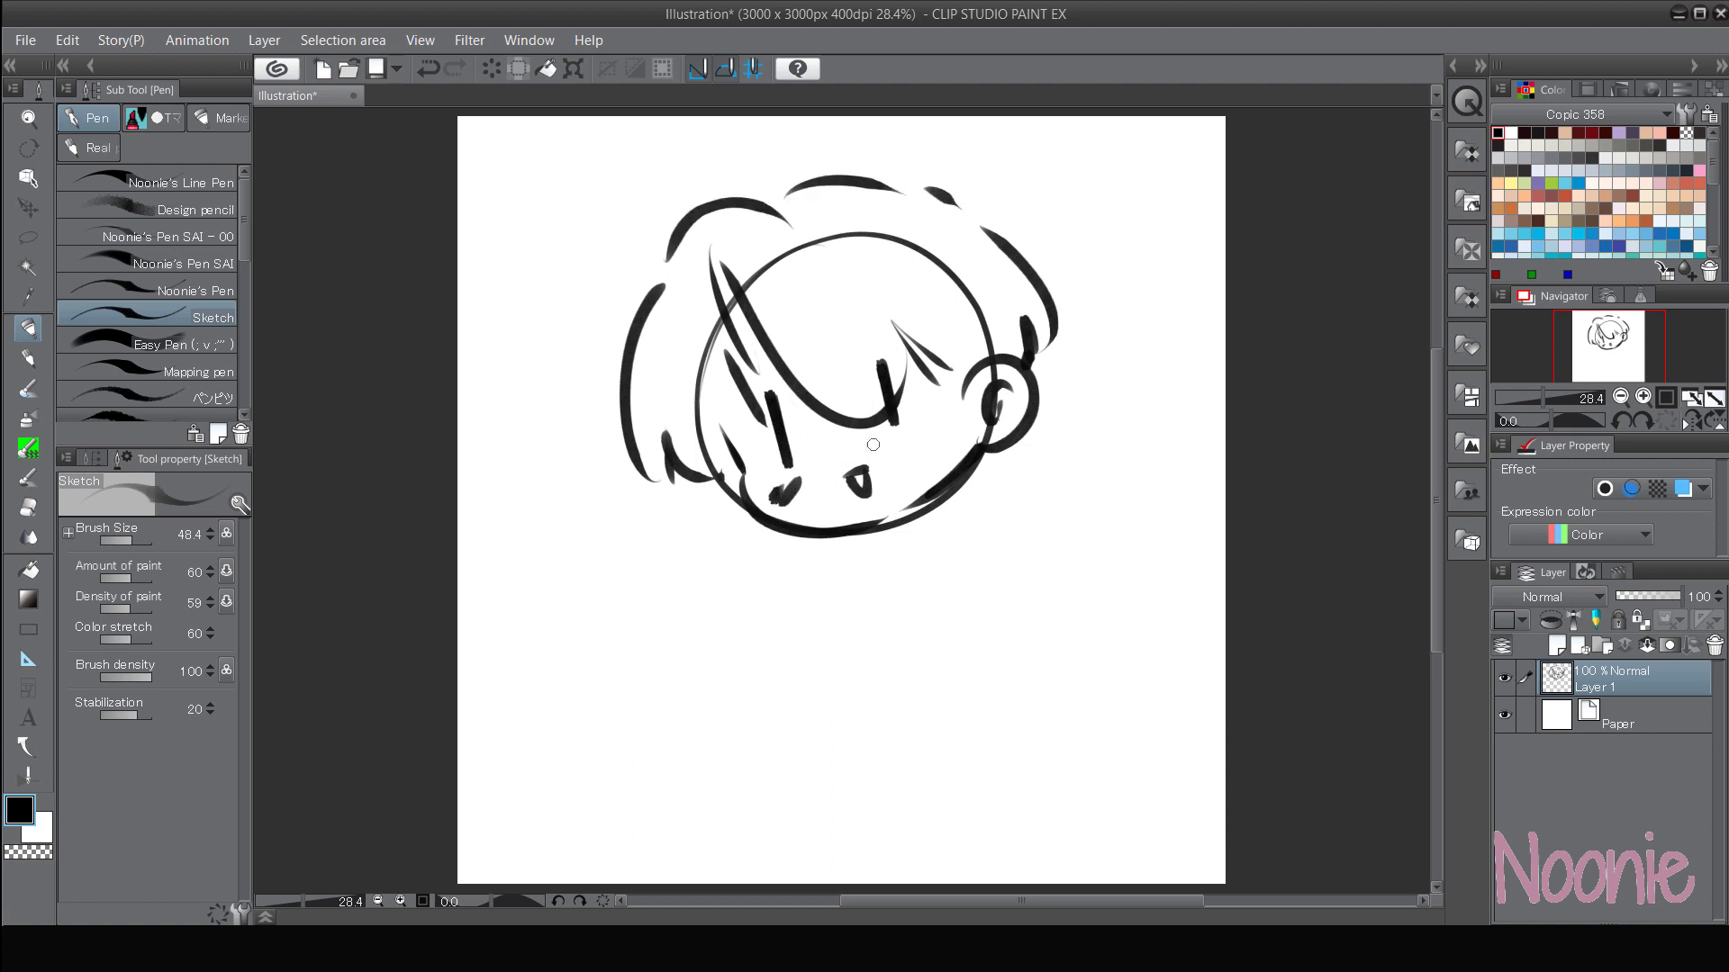
mouse_move(950, 426)
left_mouse_down()
mouse_move(938, 450)
mouse_move(857, 451)
mouse_move(874, 505)
left_mouse_up()
left_click_drag(847, 313, 861, 314)
left_click_drag(726, 370, 716, 394)
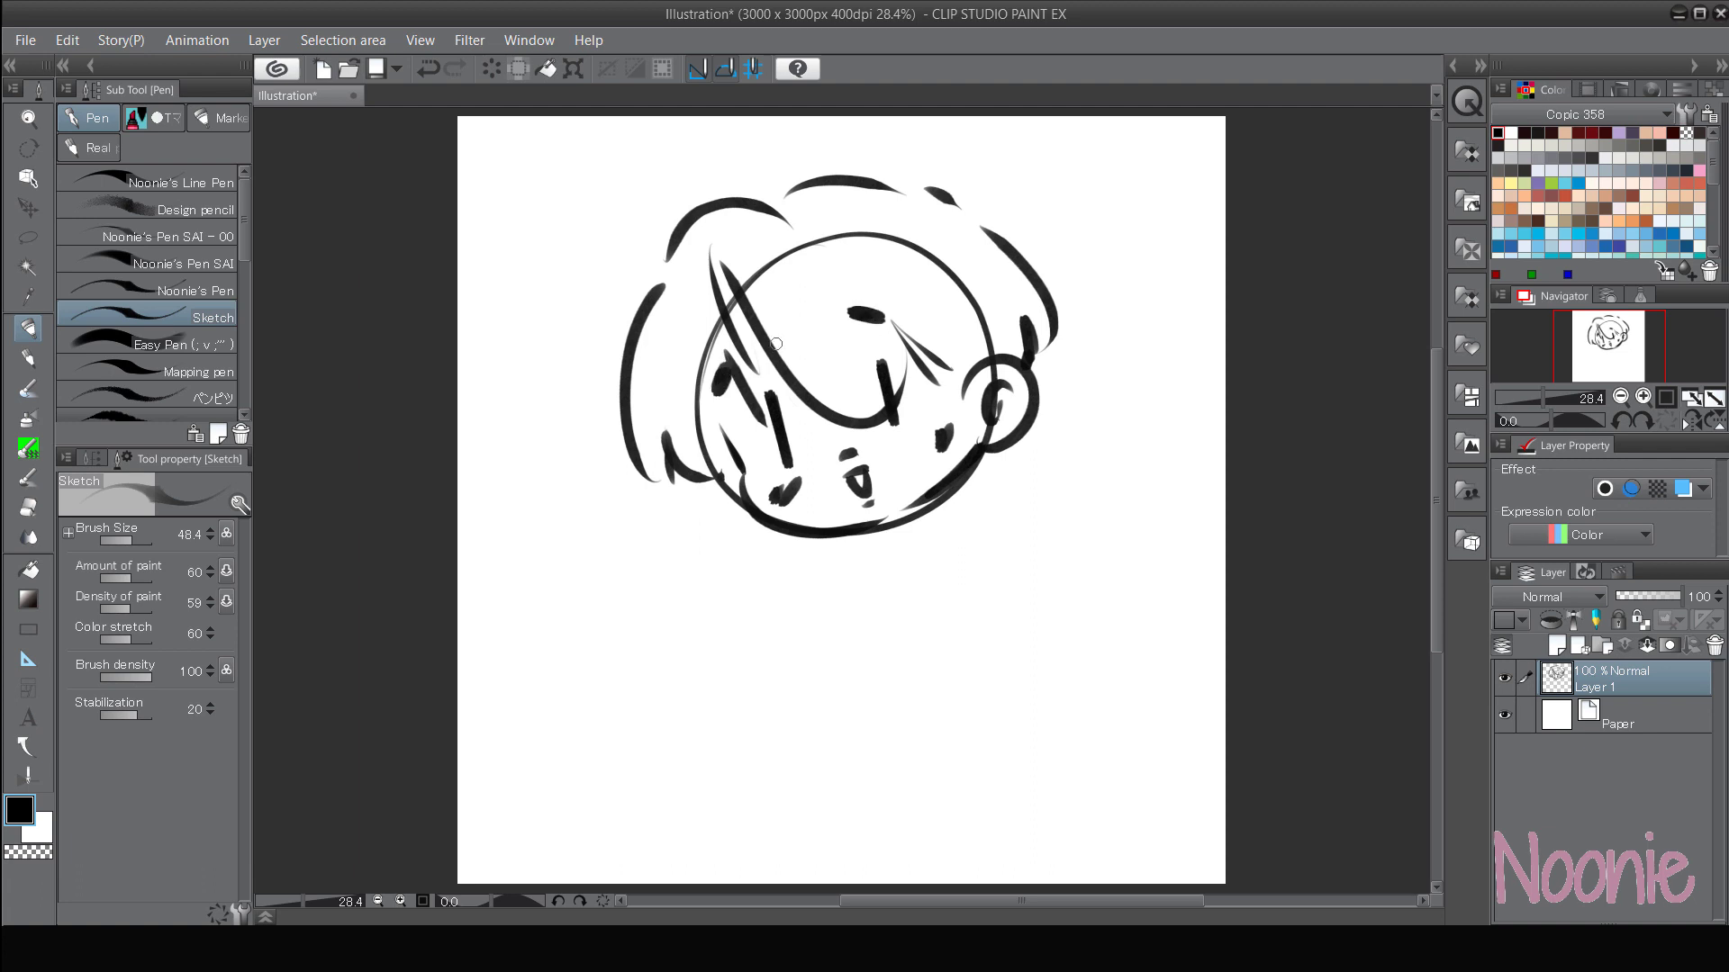
- Sketch two small raised hands below the face, one on each side of the chin
mouse_move(785, 568)
left_mouse_down()
mouse_move(772, 540)
mouse_move(743, 567)
mouse_move(794, 576)
mouse_move(757, 587)
mouse_move(792, 591)
left_mouse_up()
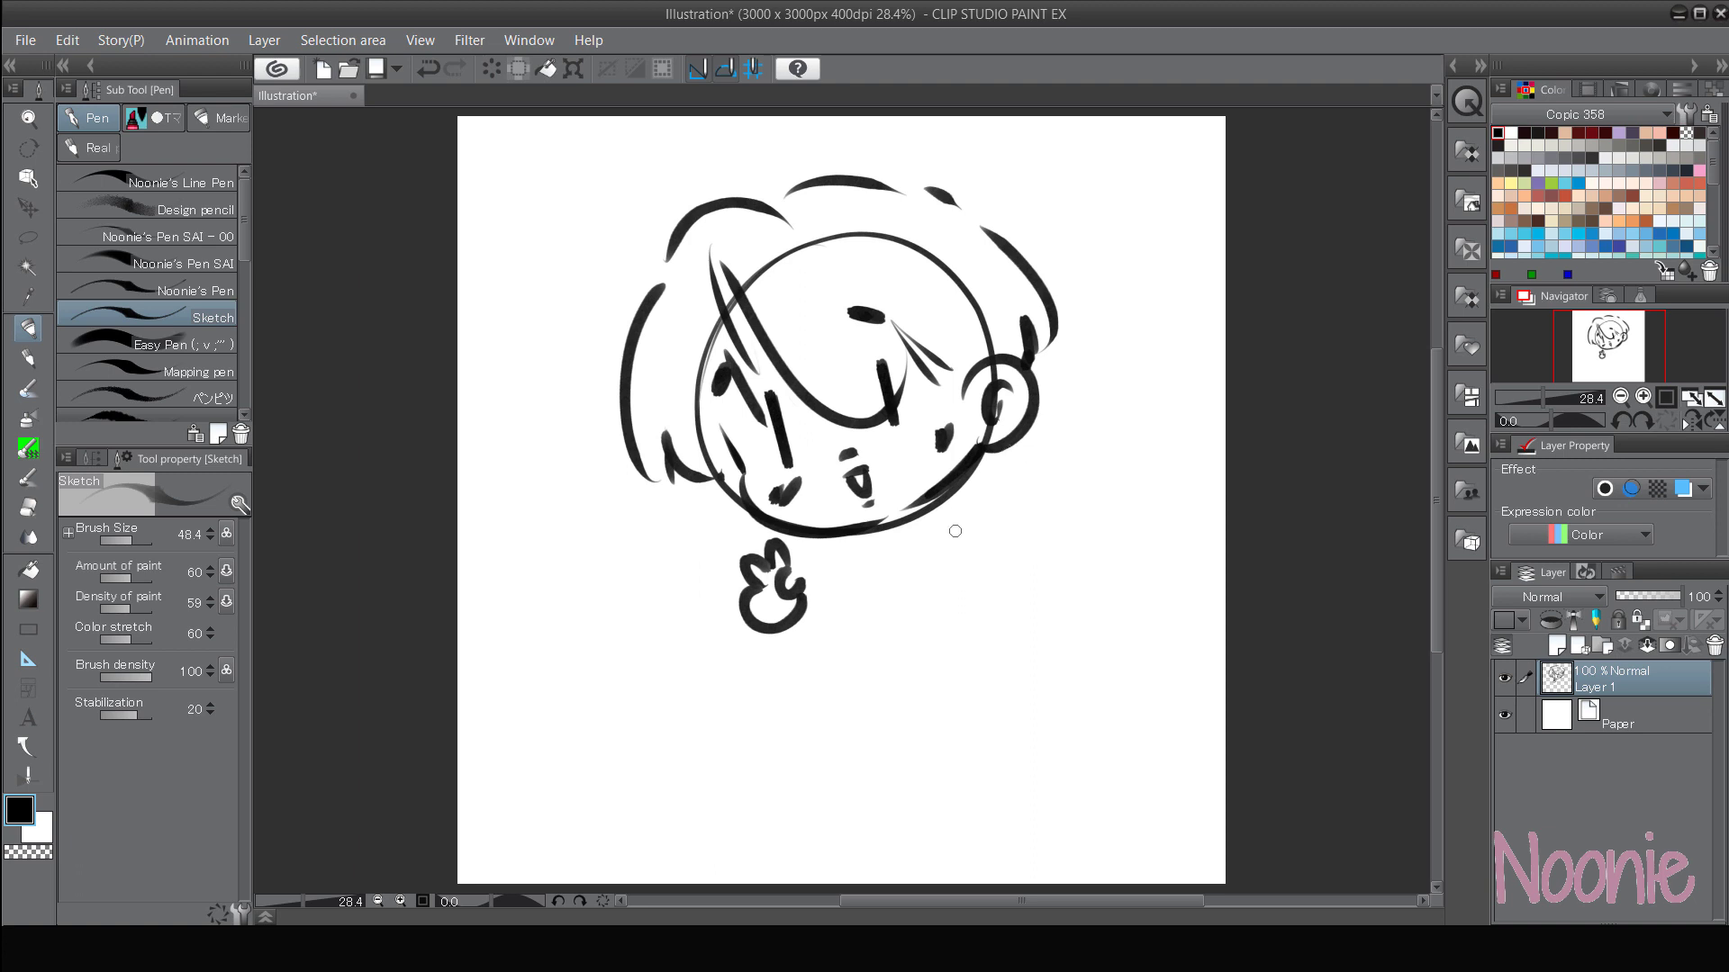
mouse_move(1003, 517)
left_mouse_down()
mouse_move(1013, 490)
mouse_move(986, 500)
mouse_move(1006, 482)
mouse_move(970, 512)
mouse_move(1015, 537)
left_mouse_up()
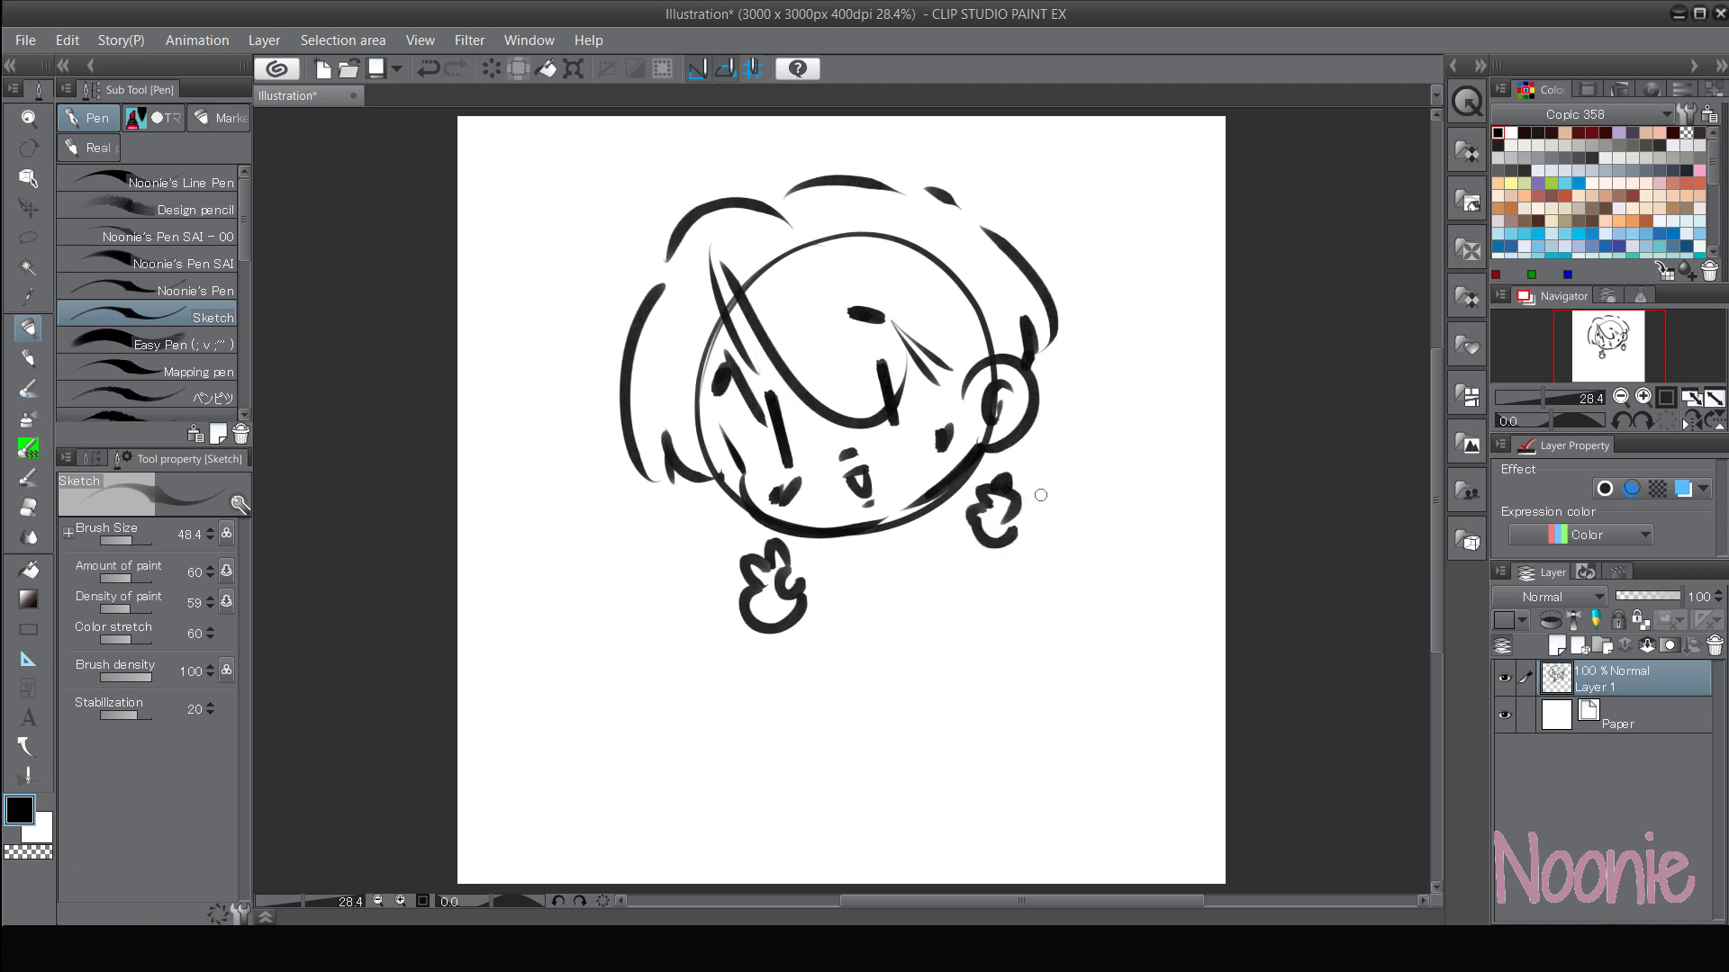